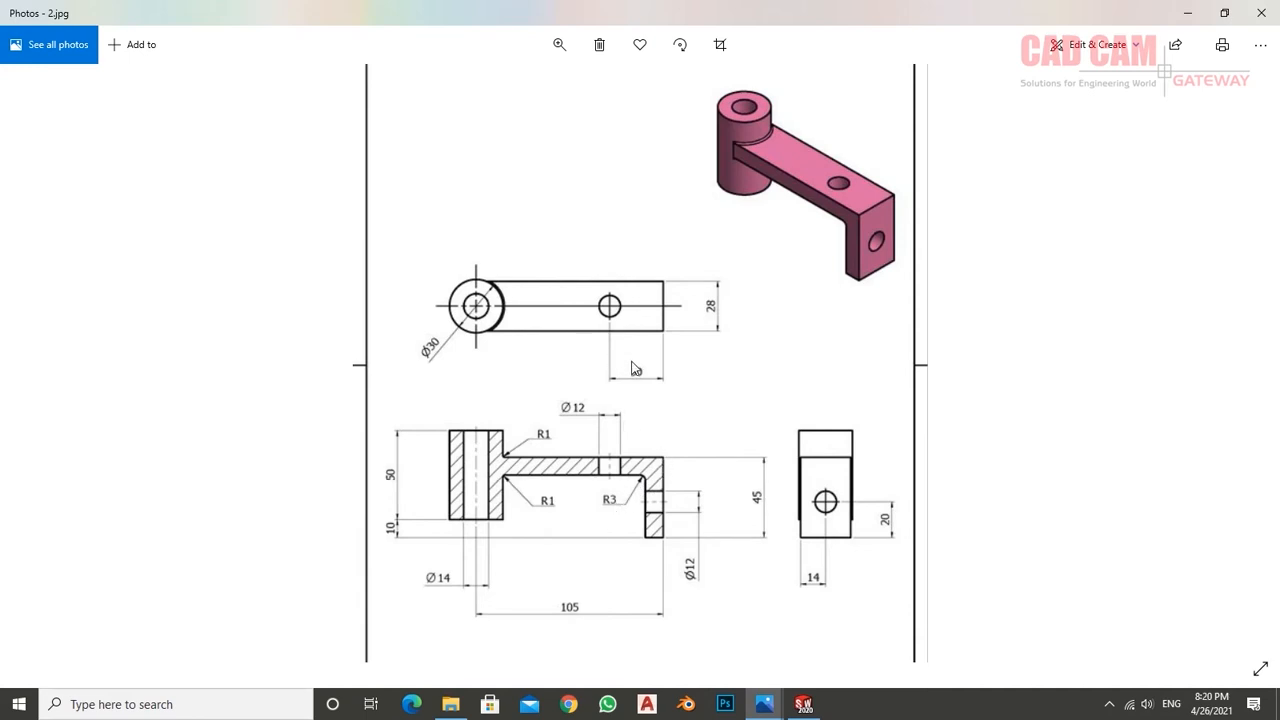
- Switch to SOLIDWORKS, create a new part document and set its units to MMGS (millimeter, gram, second)
{"action": "left_click", "coordinate": [804, 704]}
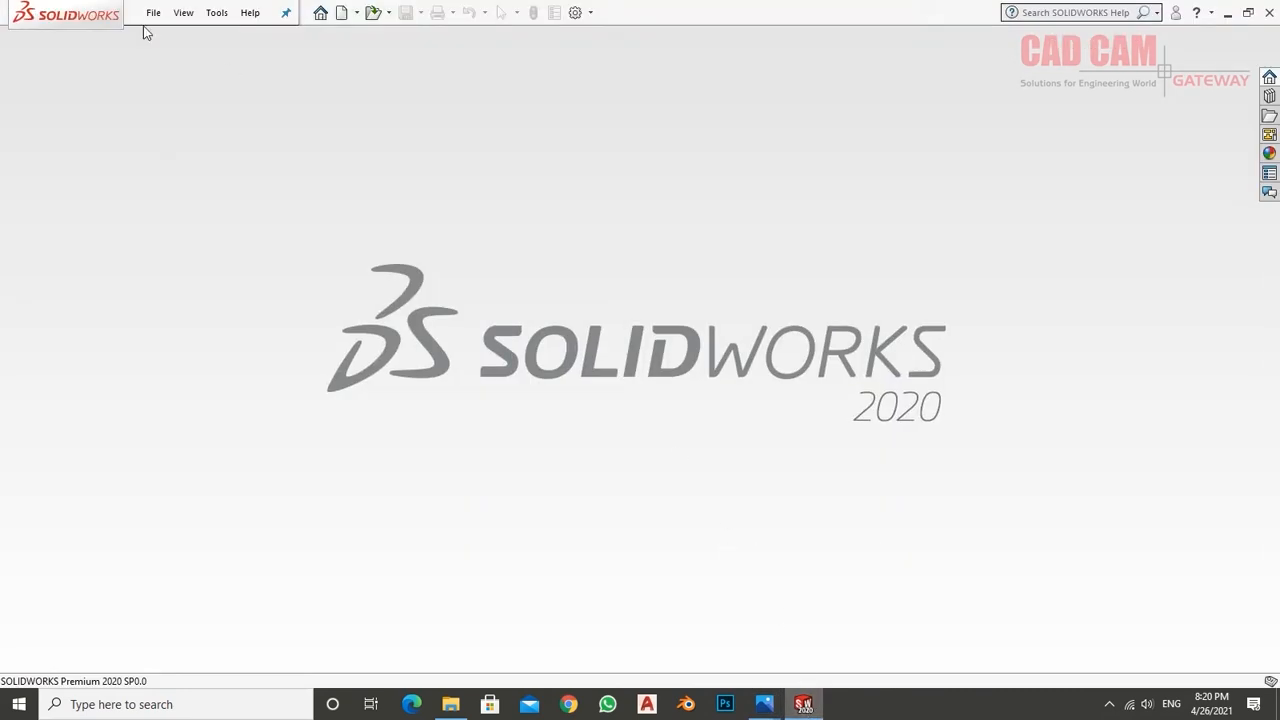
{"action": "left_click", "coordinate": [357, 18]}
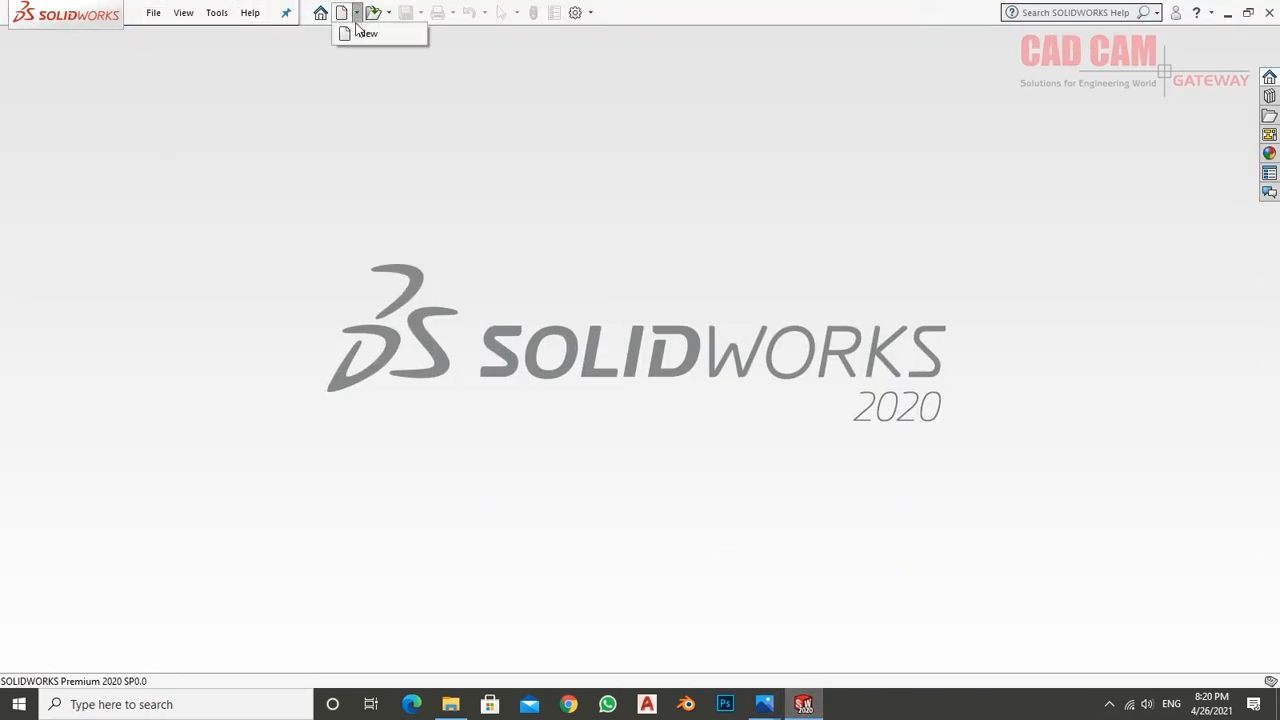
{"action": "left_click", "coordinate": [366, 28]}
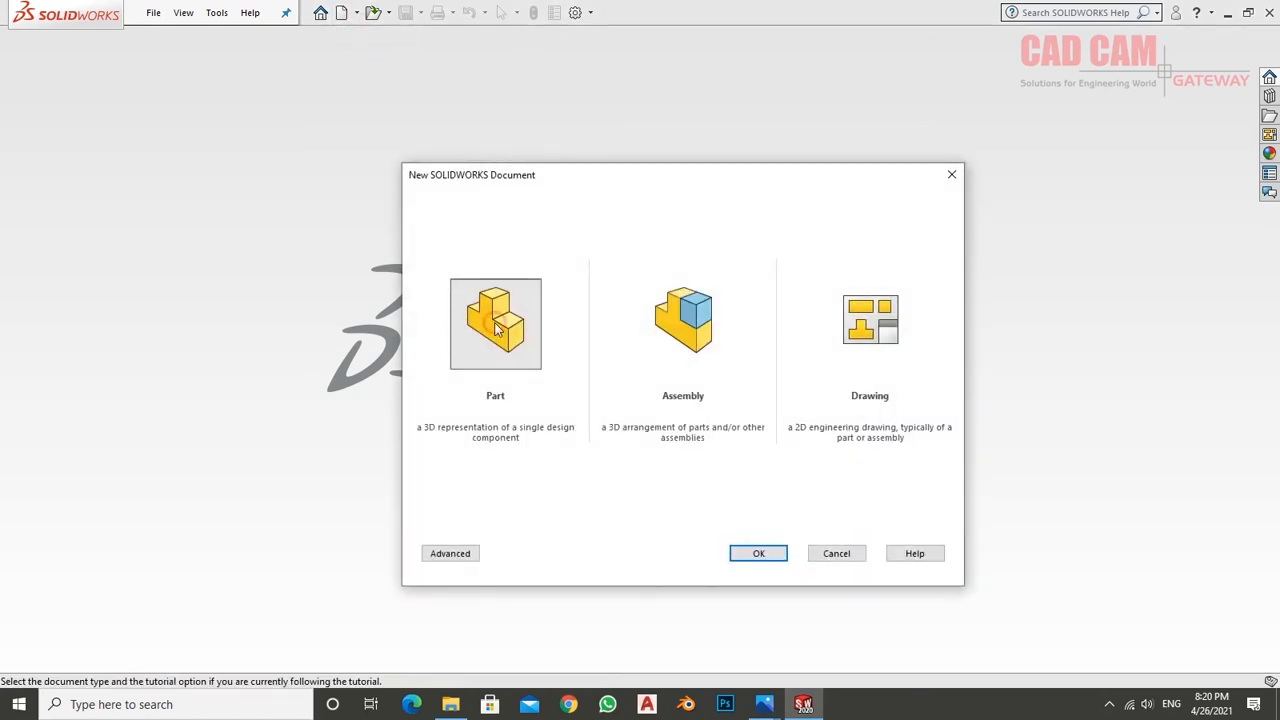
{"action": "left_click", "coordinate": [492, 320]}
{"action": "left_click", "coordinate": [762, 553]}
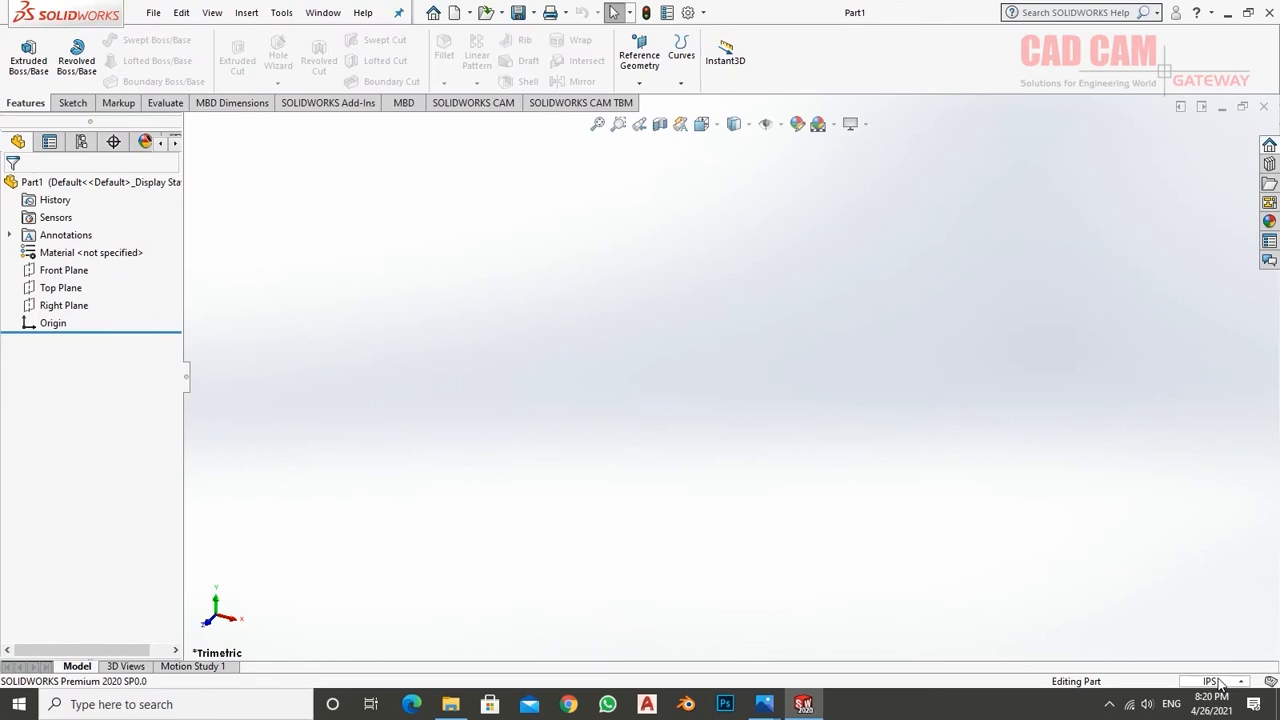
{"action": "left_click", "coordinate": [1219, 684]}
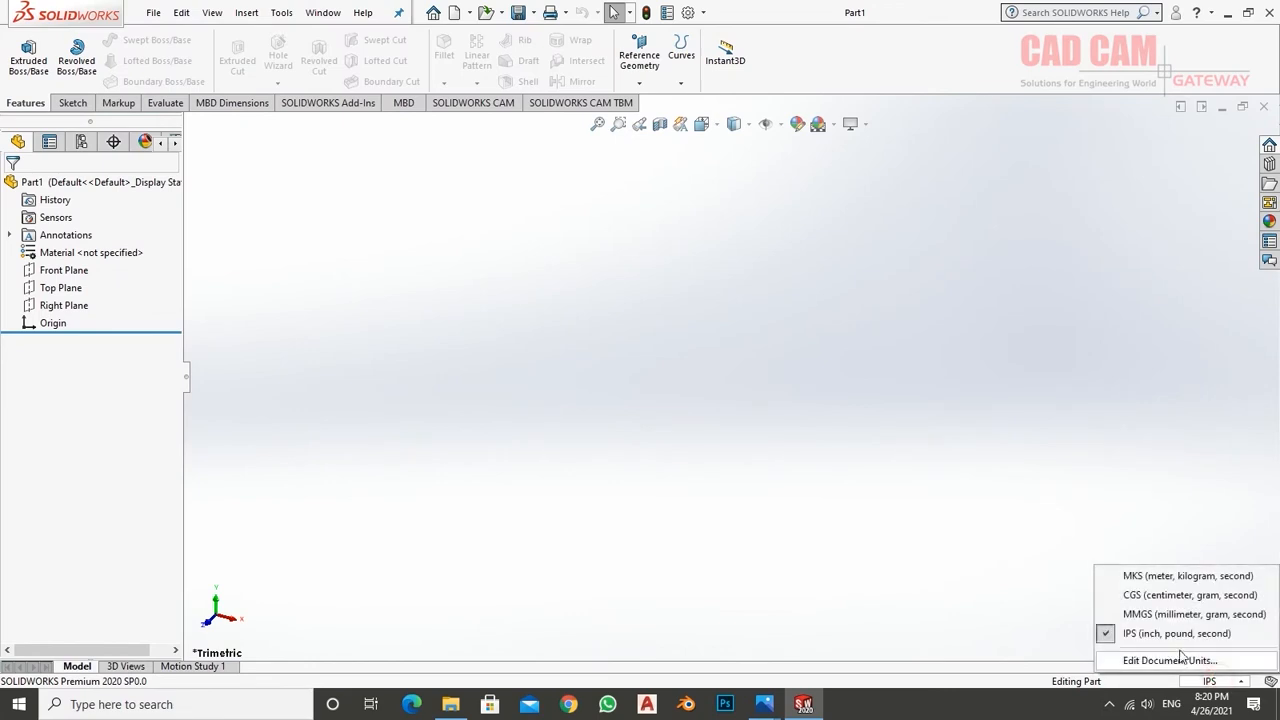
{"action": "left_click", "coordinate": [1150, 614]}
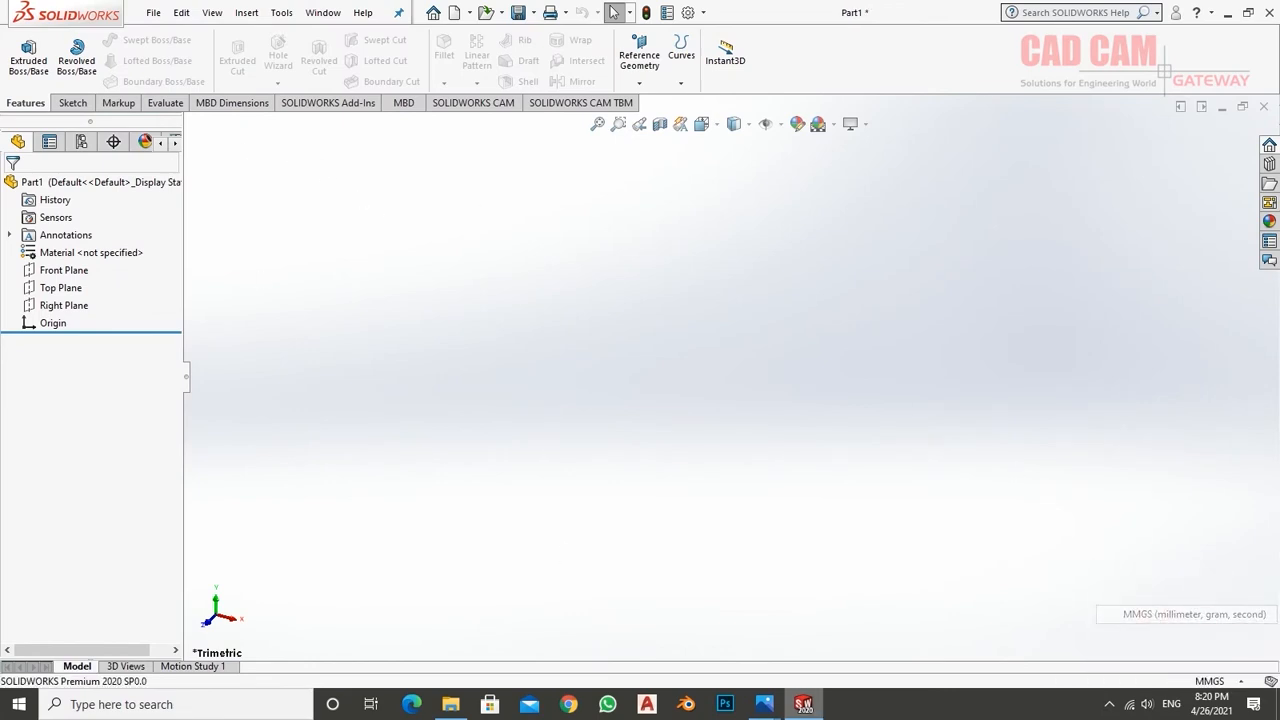
- Examine the bracket's dimensions in the reference drawing 2.jpg in Photos, and return to SOLIDWORKS
{"action": "mouse_move", "coordinate": [764, 704]}
{"action": "left_click", "coordinate": [805, 632]}
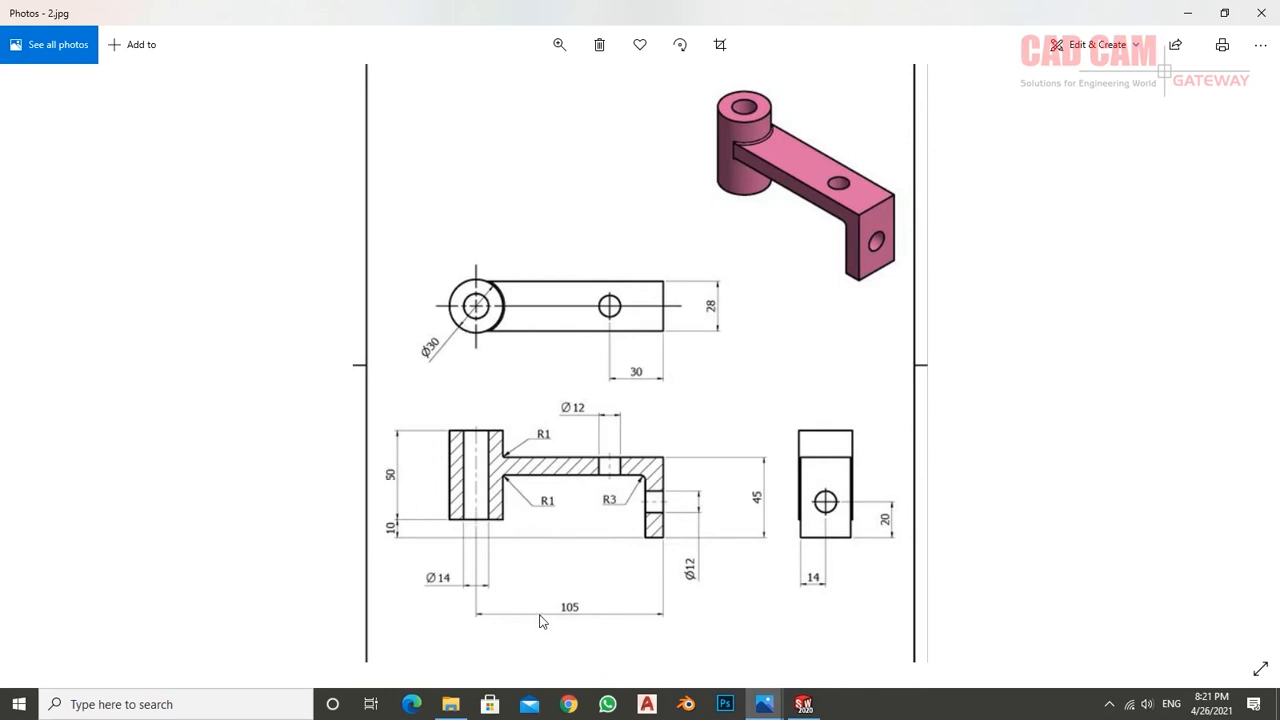
{"action": "left_click", "coordinate": [795, 708]}
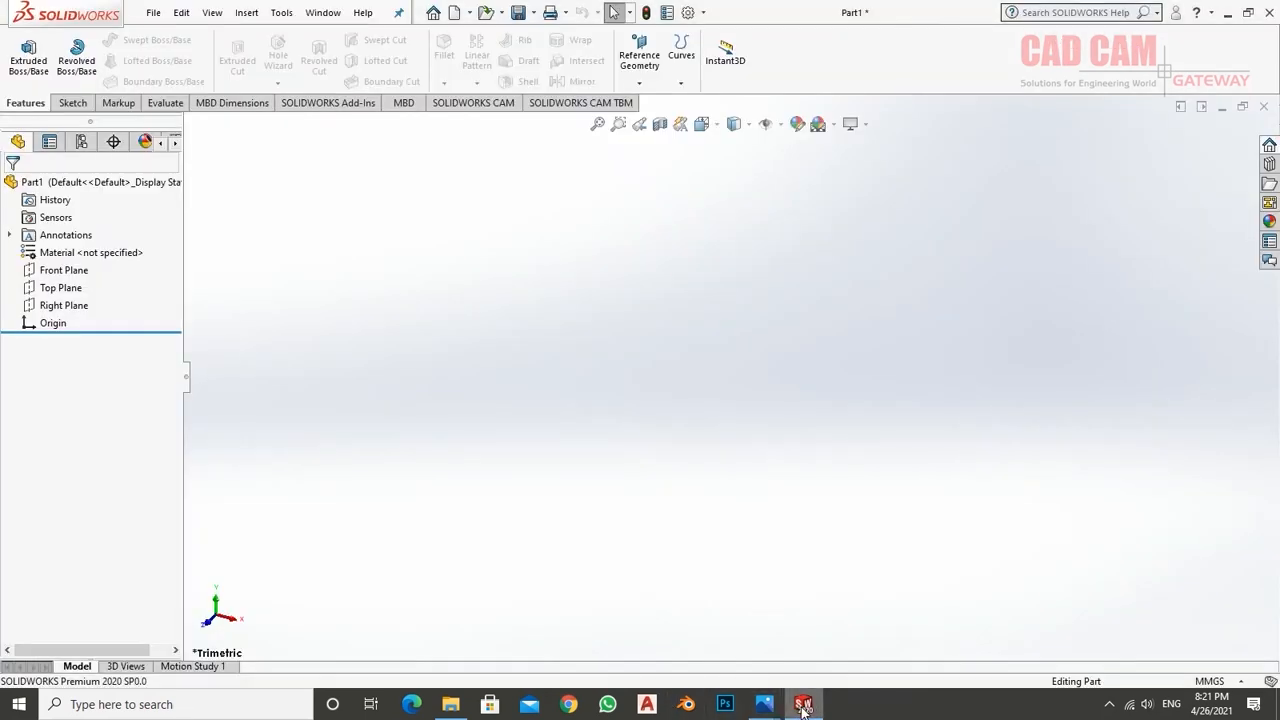
- Sketch two concentric circles centred on the origin on the Top Plane, about 22 mm and 43 mm in diameter
{"action": "left_click", "coordinate": [45, 290]}
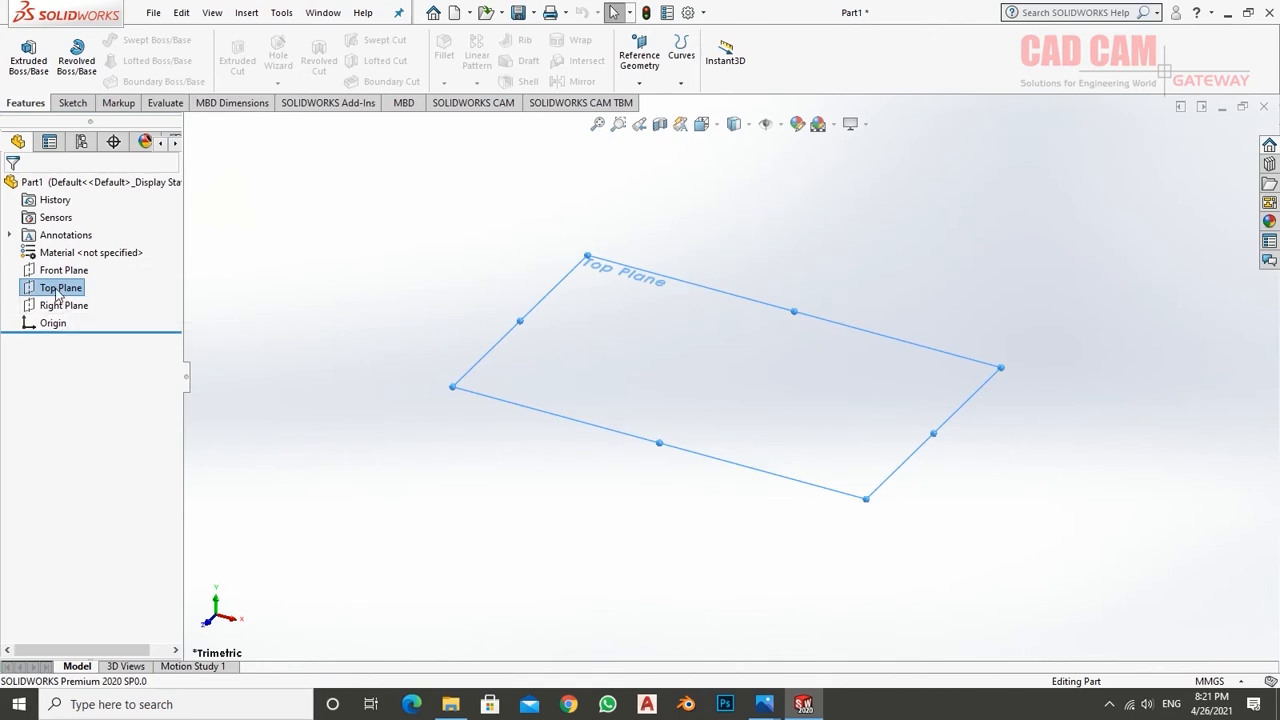
{"action": "right_click", "coordinate": [57, 292]}
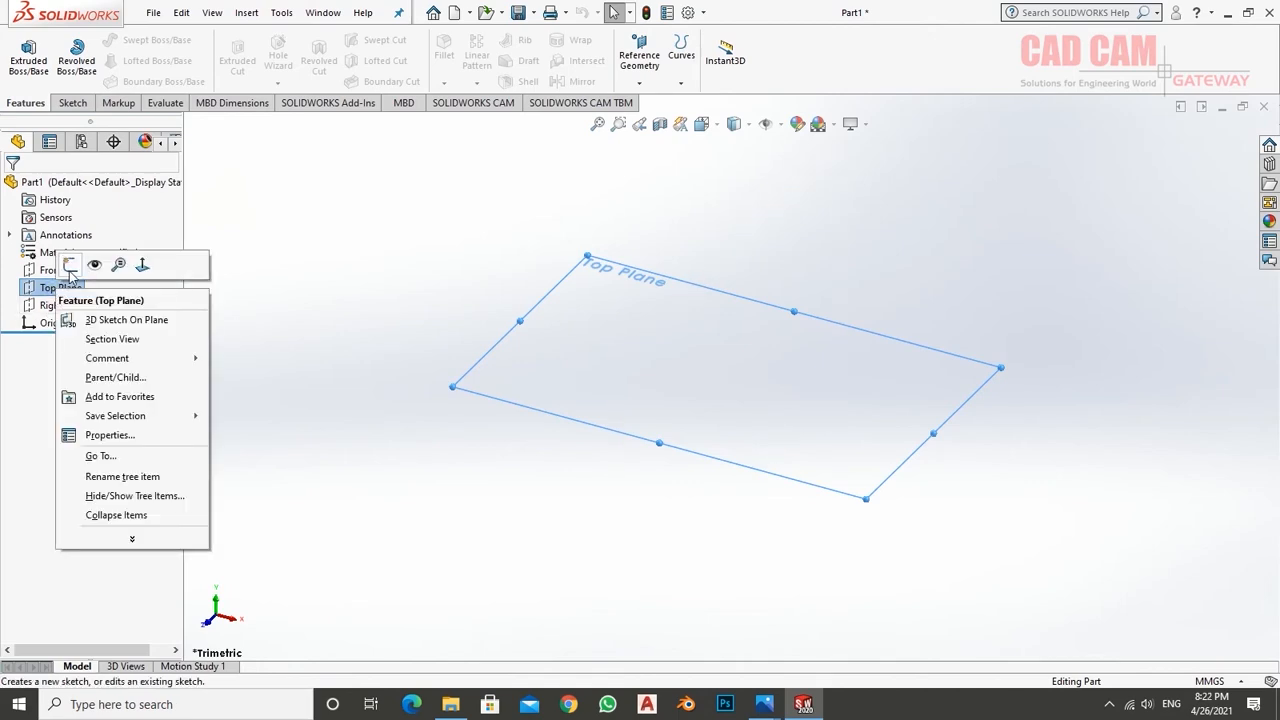
{"action": "left_click", "coordinate": [69, 265]}
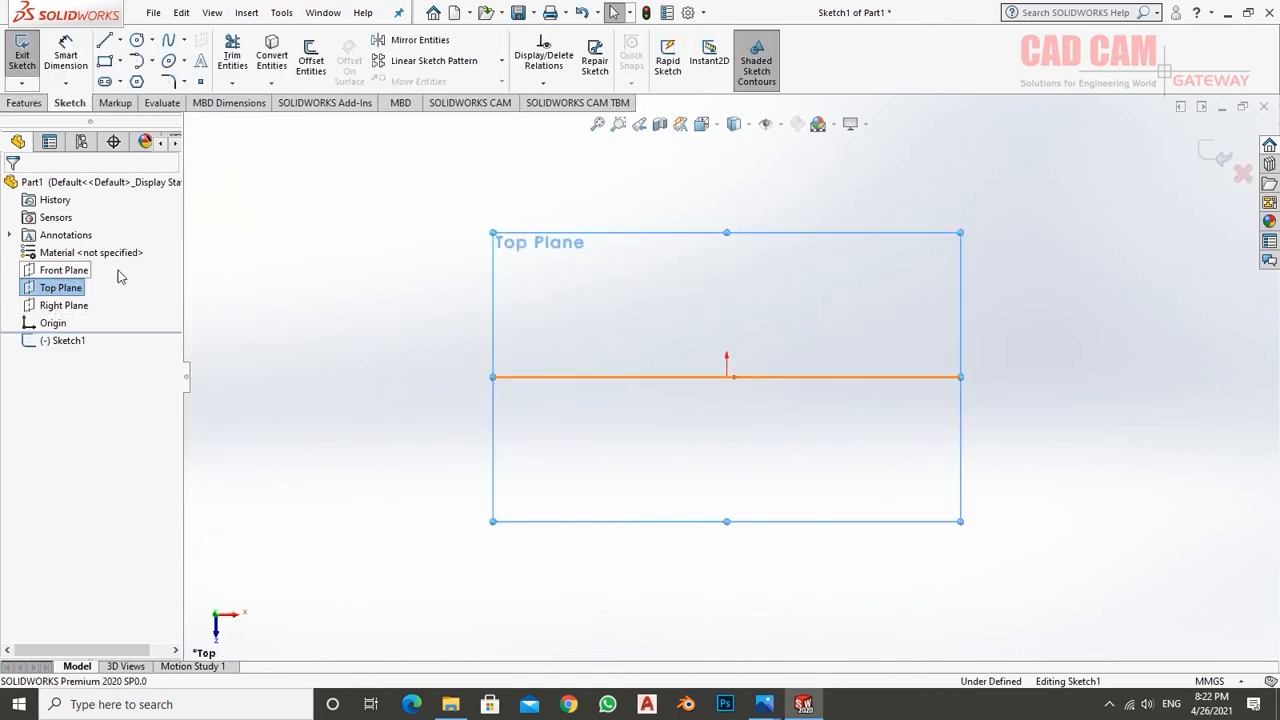
{"action": "left_click", "coordinate": [137, 40]}
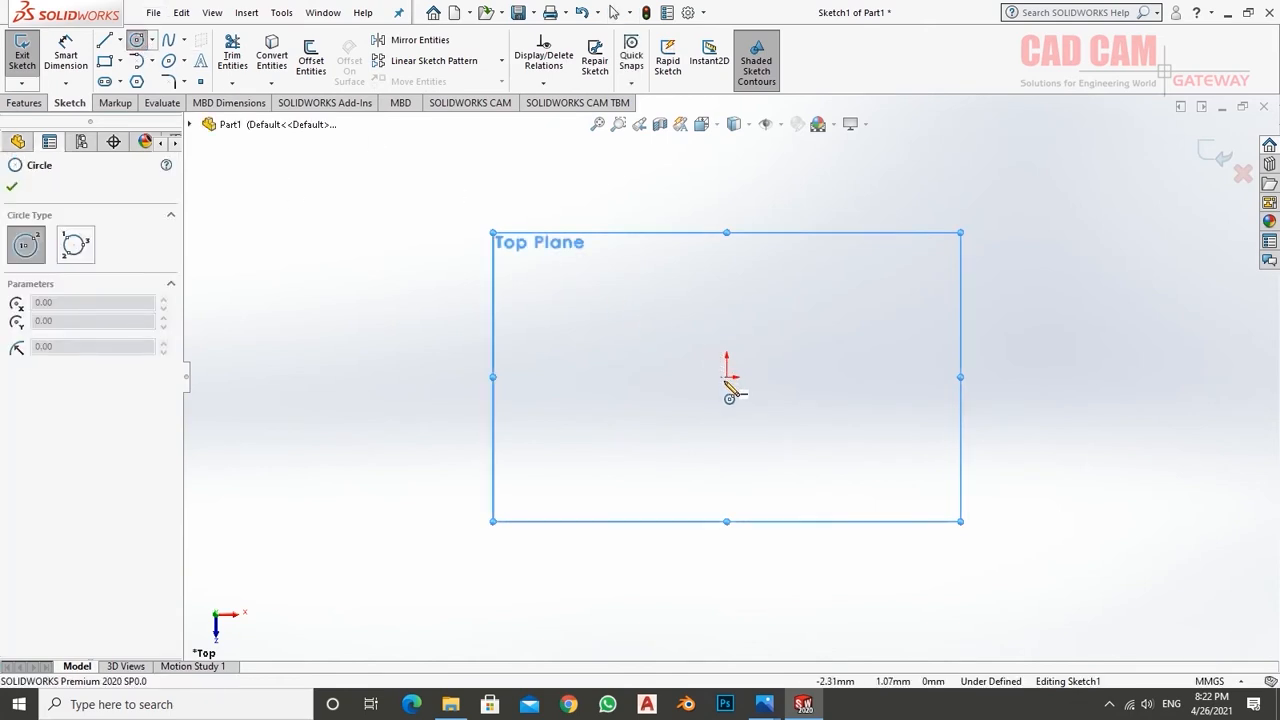
{"action": "left_click_drag", "start_coordinate": [727, 377], "coordinate": [784, 366]}
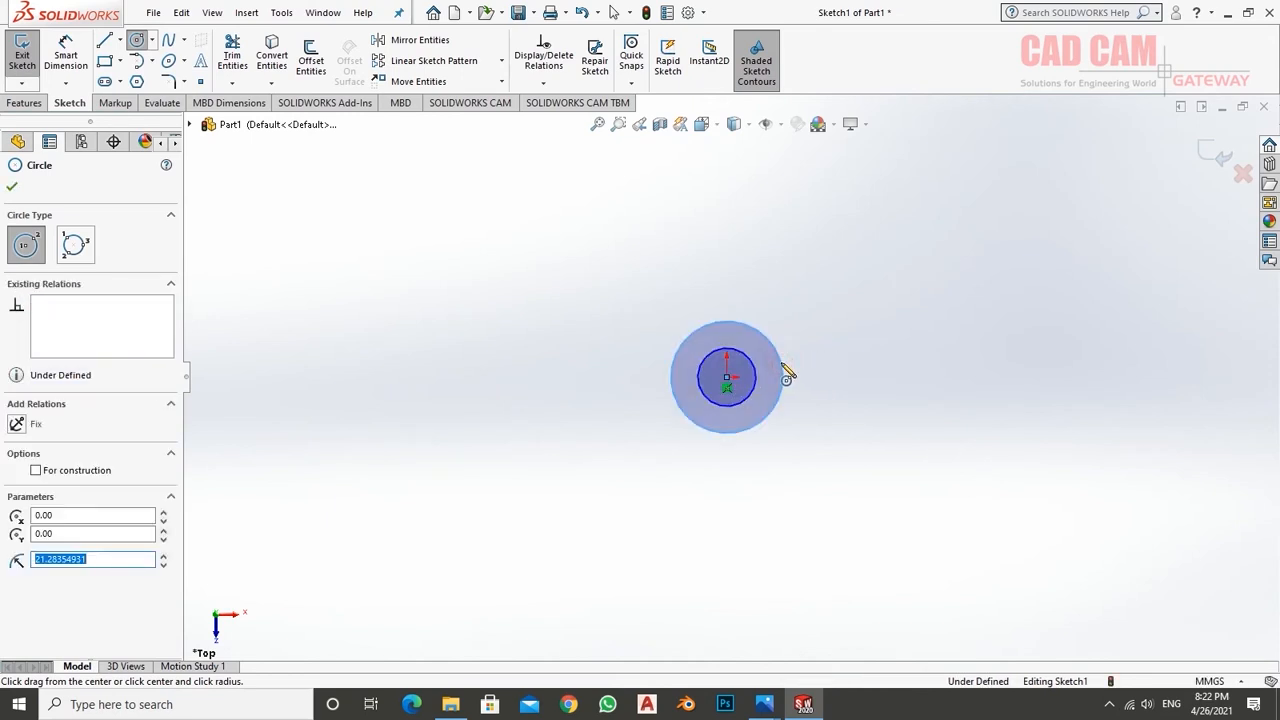
- Dimension the inner circle to 14 mm diameter and the outer circle to 30 mm diameter, and exit the sketch
{"action": "left_click", "coordinate": [65, 52]}
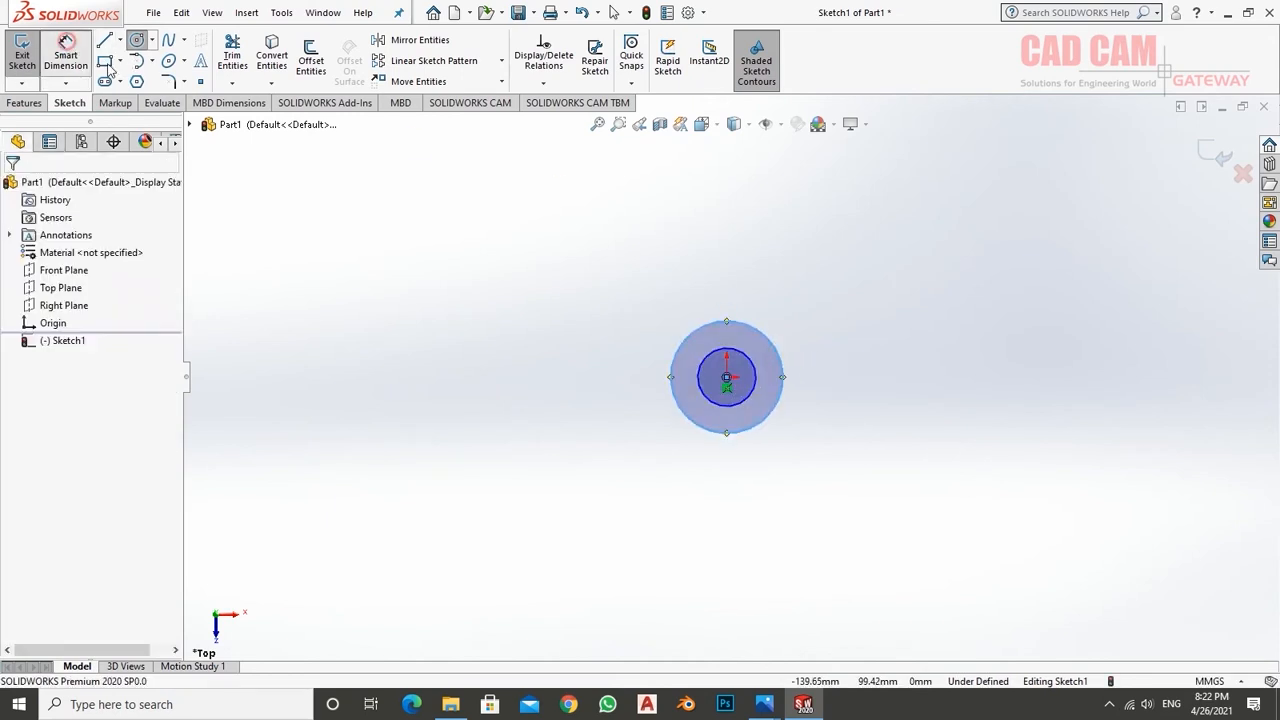
{"action": "left_click", "coordinate": [733, 406]}
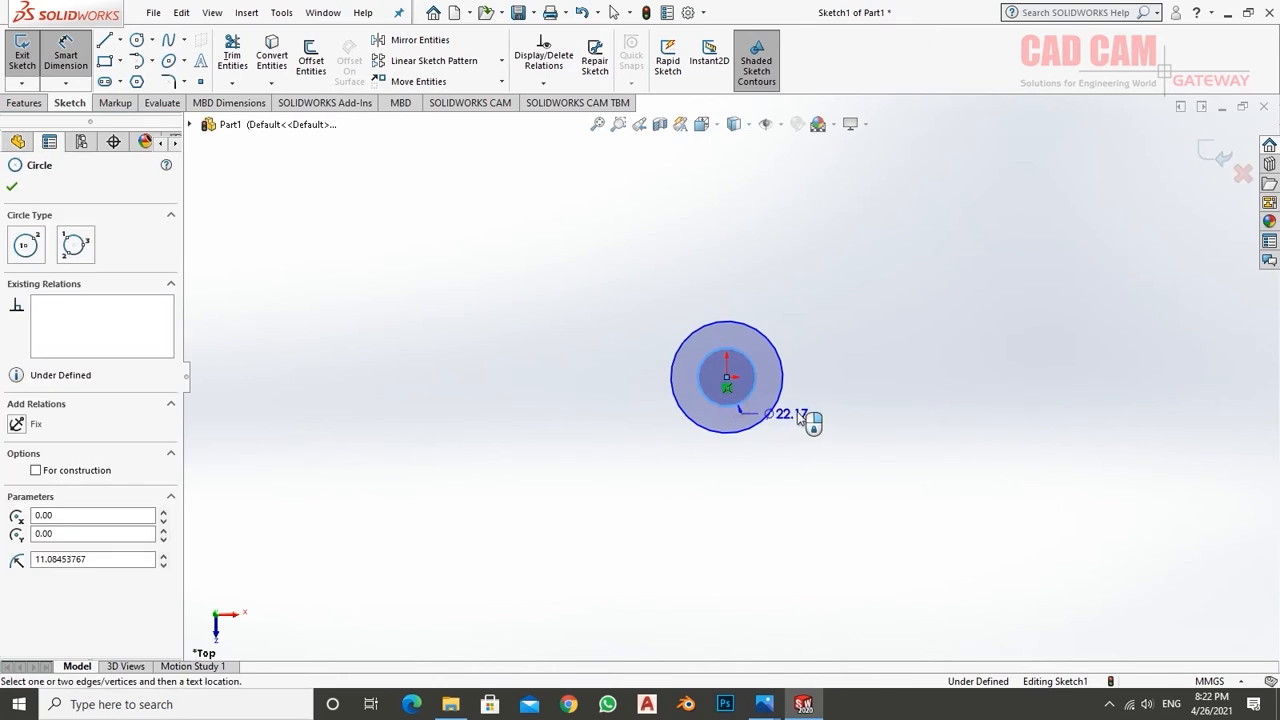
{"action": "left_click", "coordinate": [849, 380]}
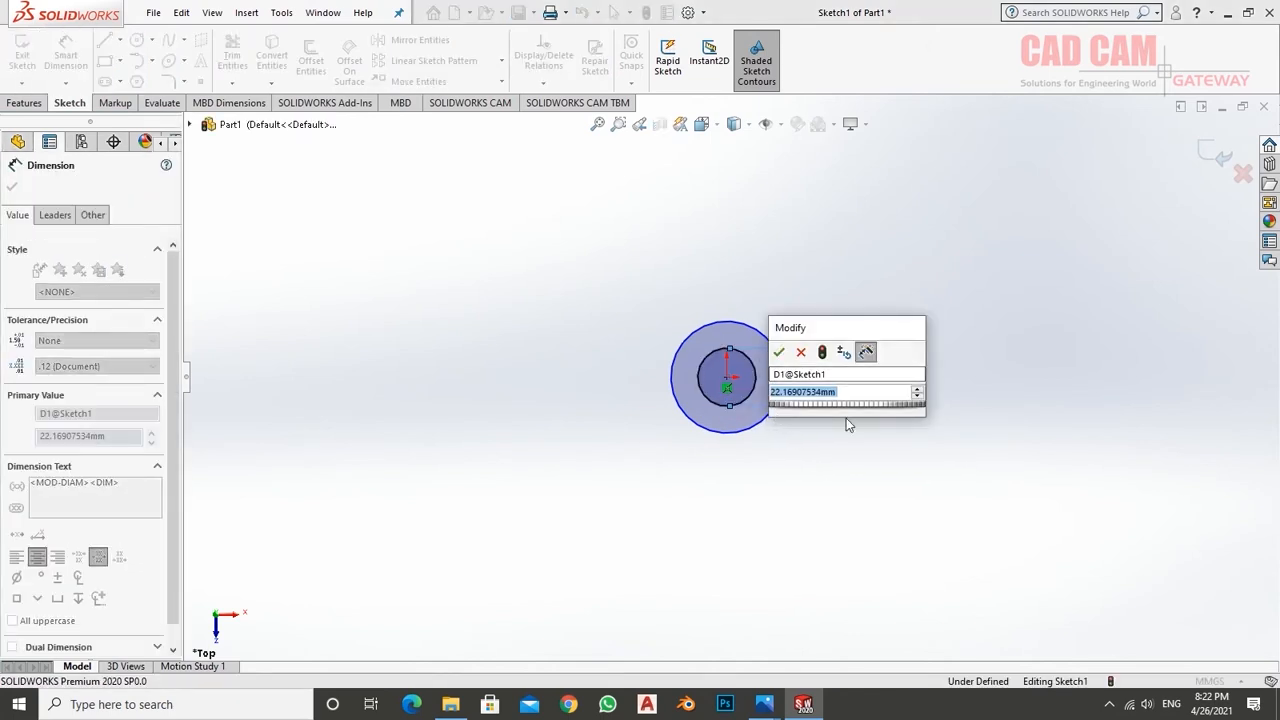
{"action": "type", "text": "14"}
{"action": "key", "text": "Return"}
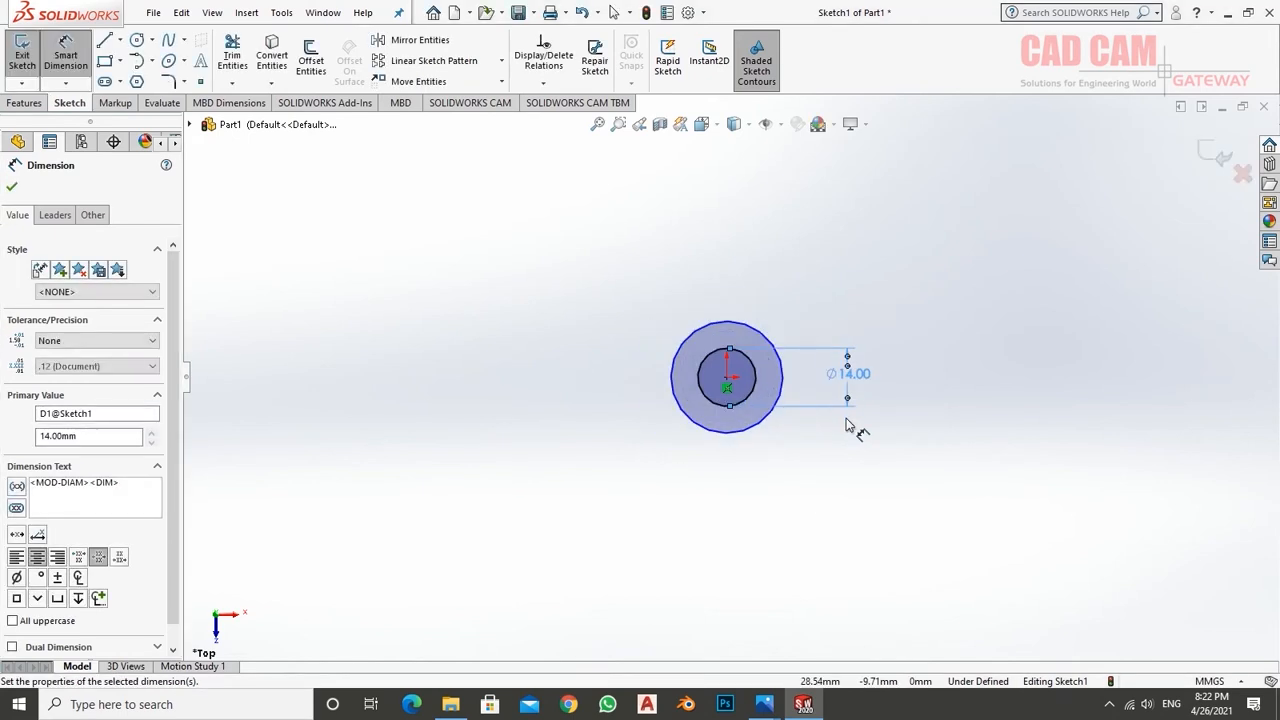
{"action": "left_click", "coordinate": [762, 336]}
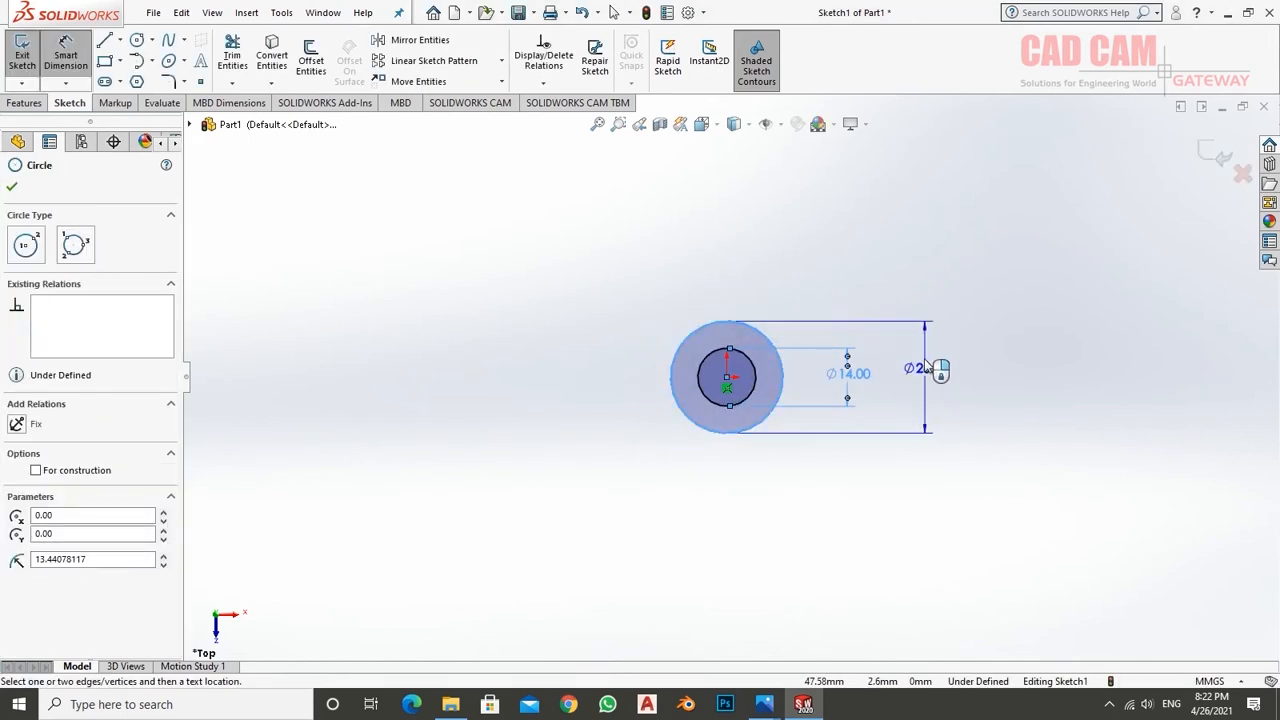
{"action": "left_click", "coordinate": [912, 376]}
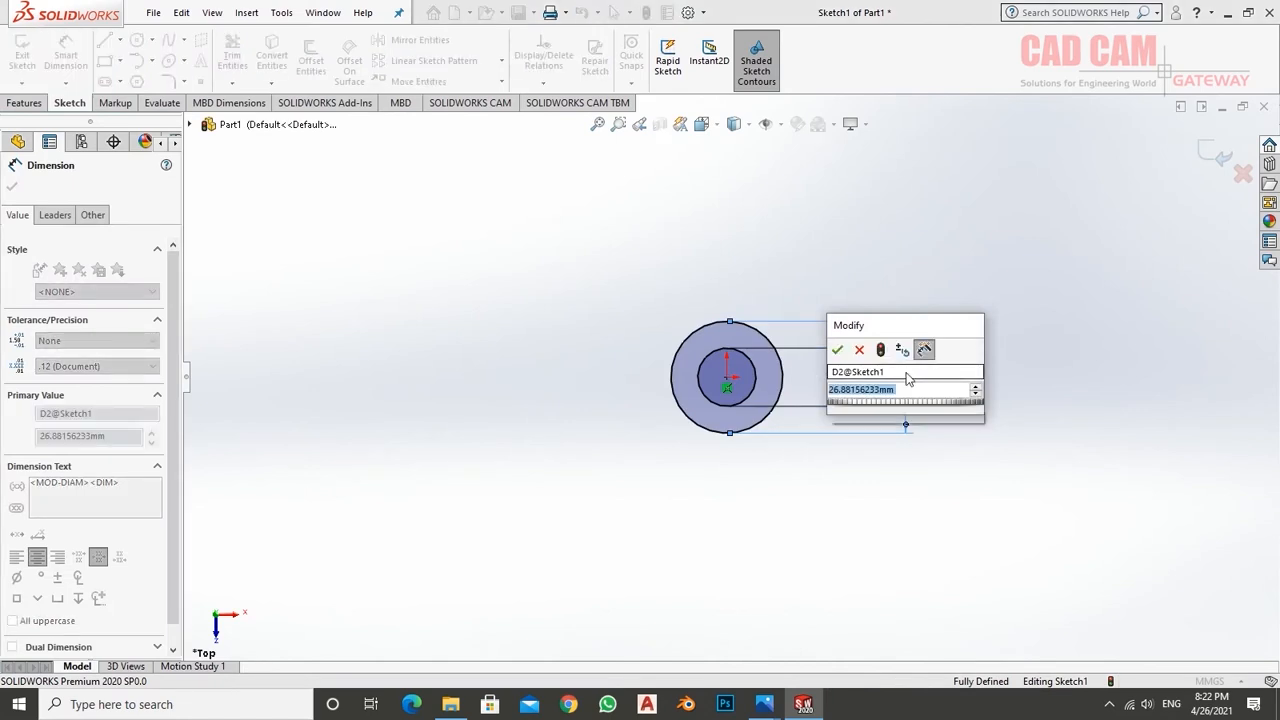
{"action": "type", "text": "30"}
{"action": "key", "text": "Return"}
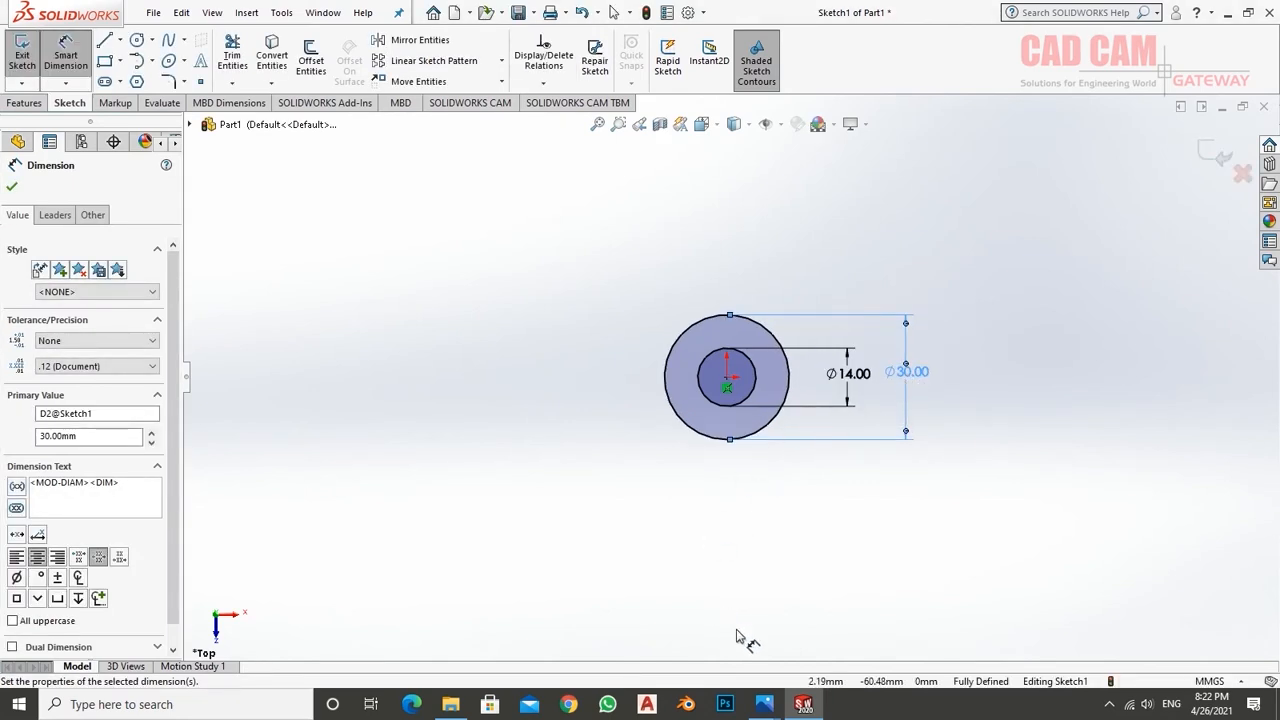
{"action": "left_click", "coordinate": [22, 50]}
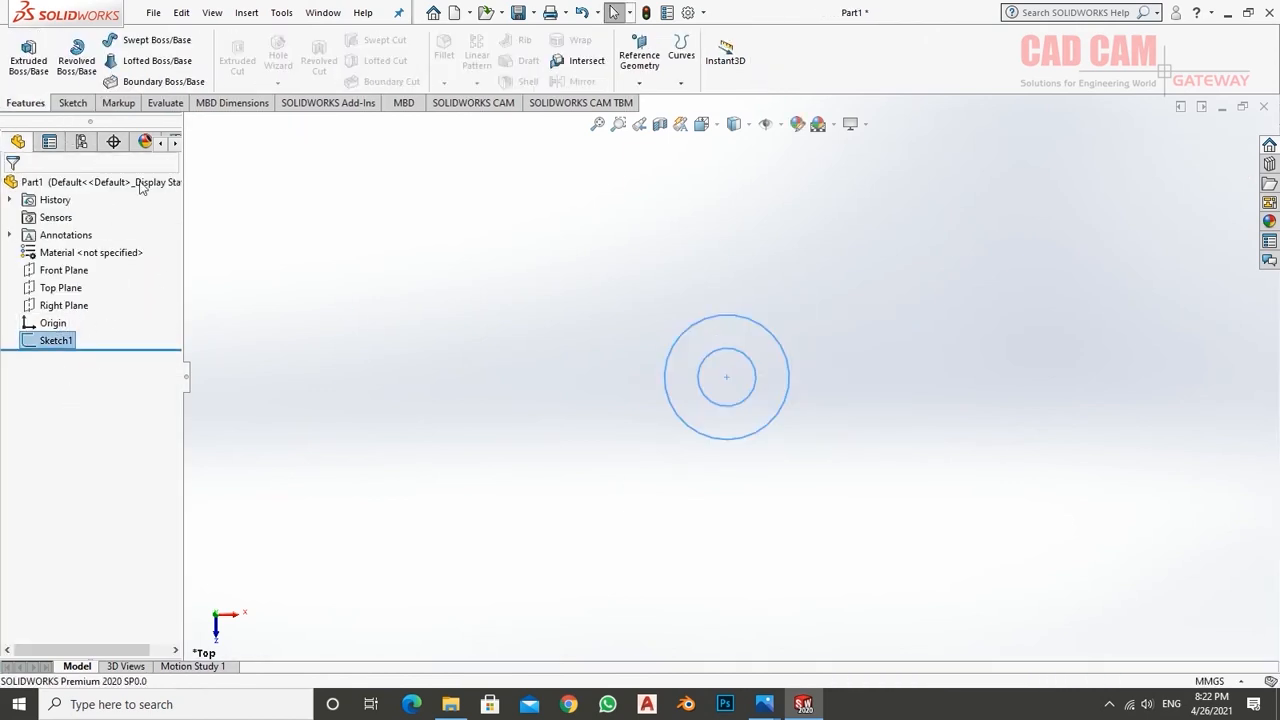
- Extrude the ring profile as a boss with a blind depth of 50 mm
{"action": "left_click", "coordinate": [40, 64]}
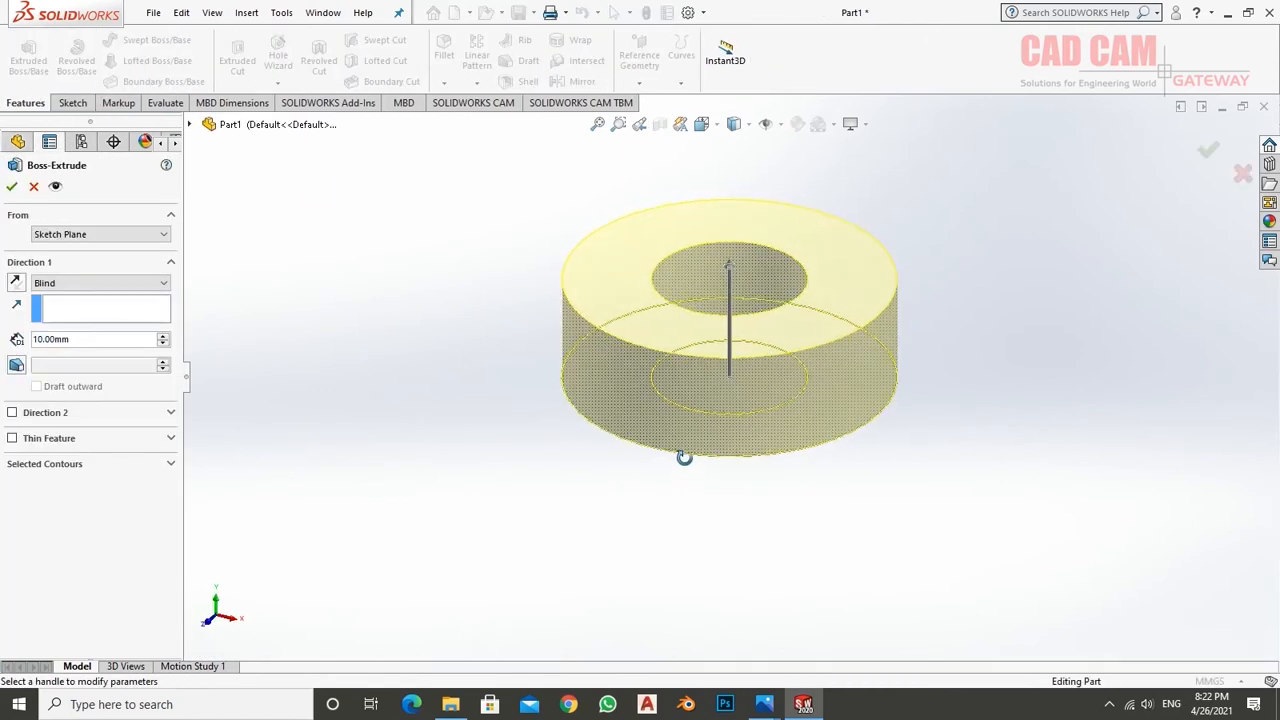
{"action": "scroll", "coordinate": [685, 500], "scroll_direction": "up", "scroll_amount": 5}
{"action": "scroll", "coordinate": [758, 284], "scroll_direction": "down", "scroll_amount": 3}
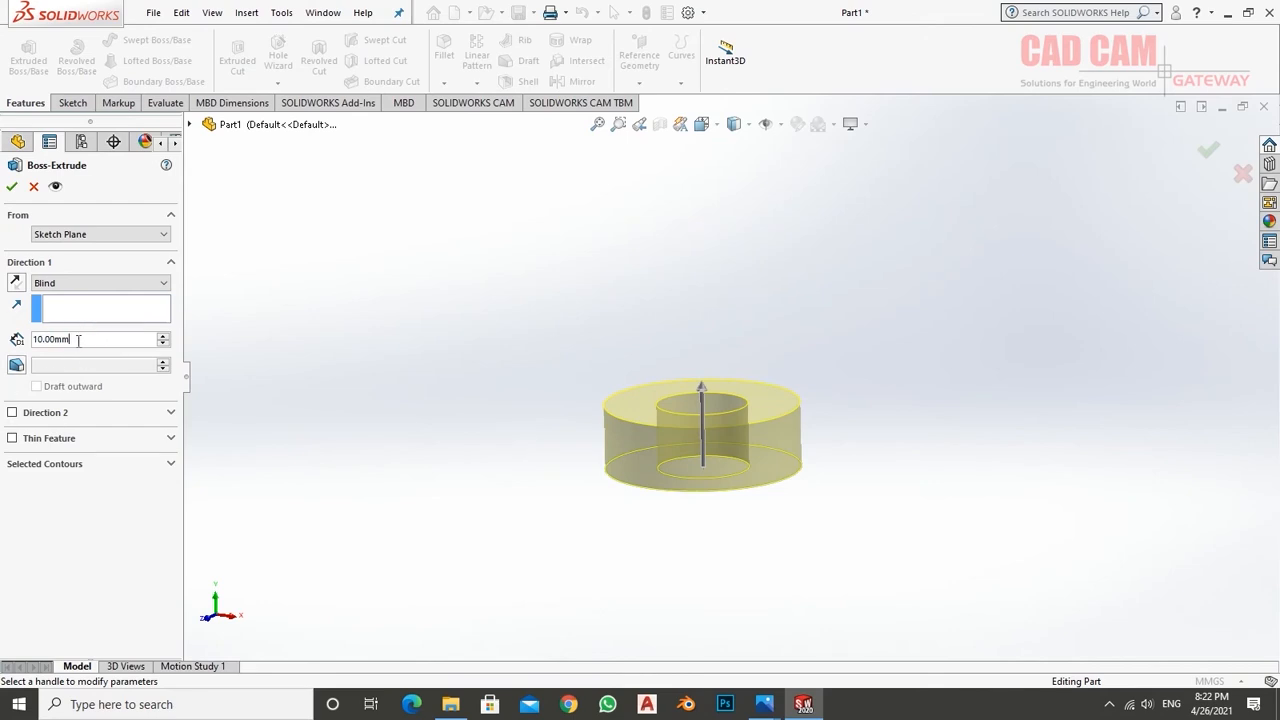
{"action": "left_click_drag", "start_coordinate": [86, 339], "coordinate": [3, 340]}
{"action": "type", "text": "50"}
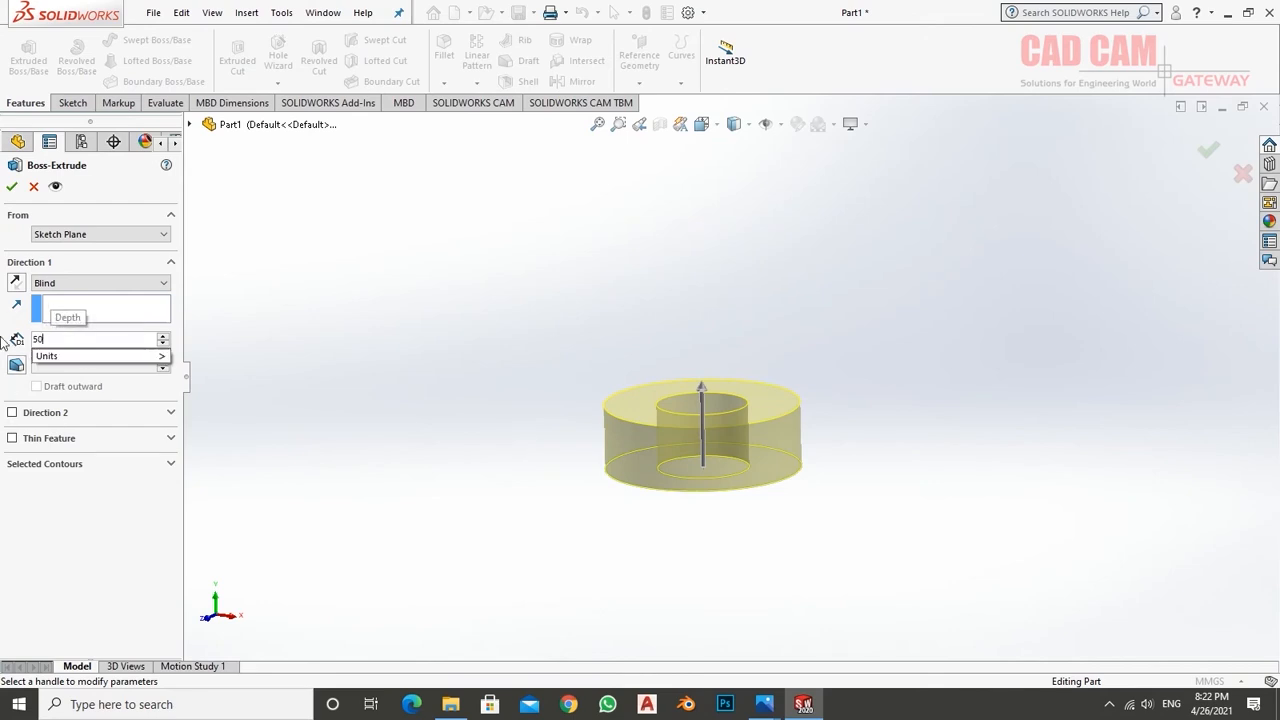
{"action": "key", "text": "Return"}
{"action": "scroll", "coordinate": [592, 558], "scroll_direction": "up", "scroll_amount": 4}
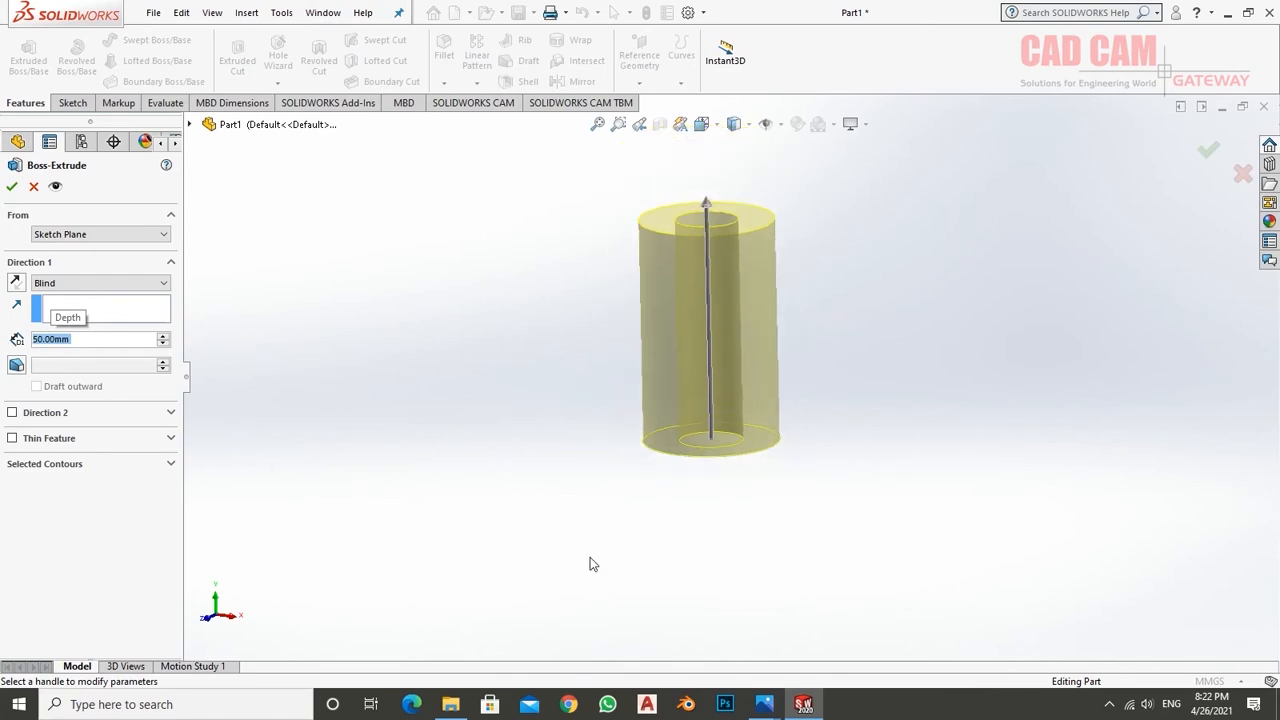
{"action": "scroll", "coordinate": [774, 306], "scroll_direction": "down", "scroll_amount": 3}
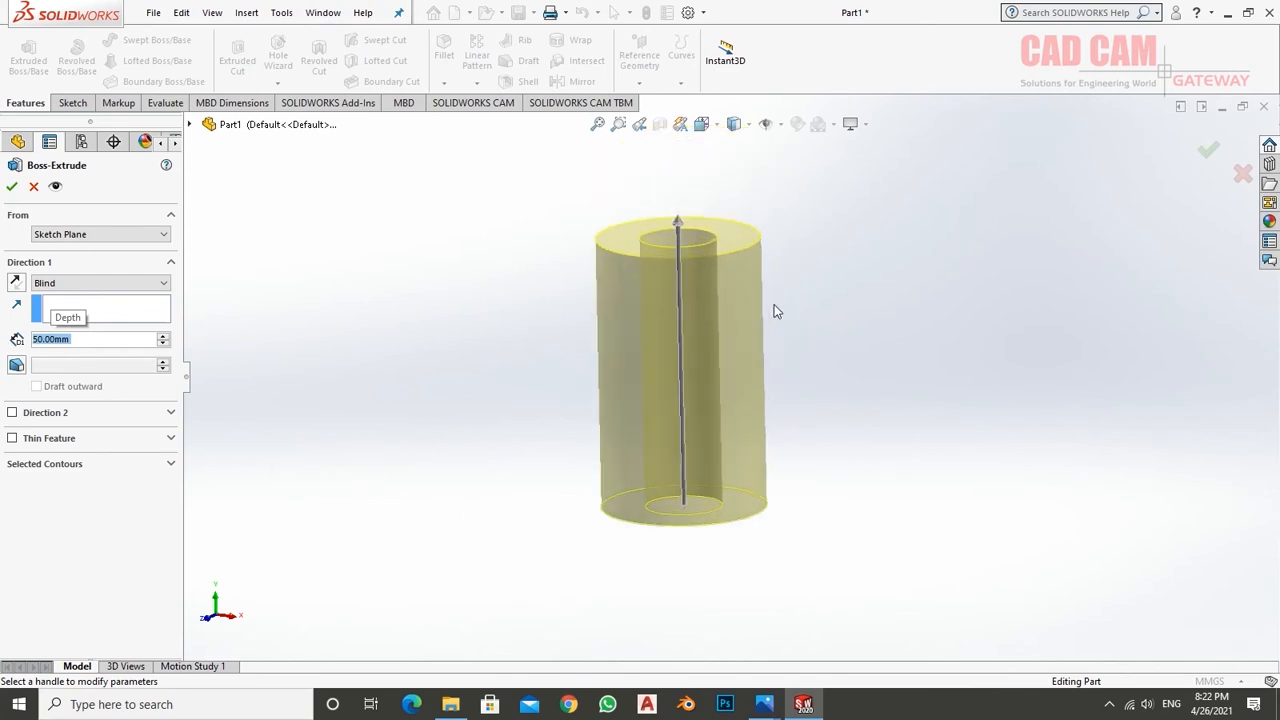
{"action": "left_click", "coordinate": [11, 186]}
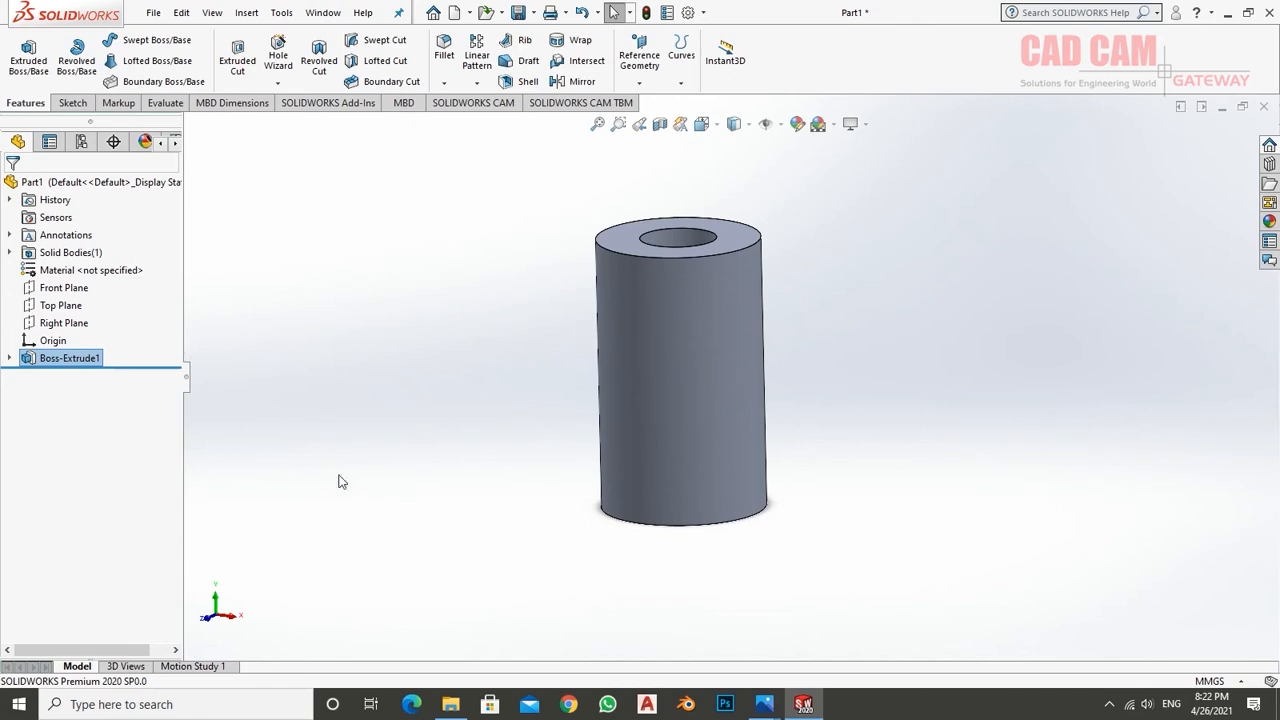
- Examine the arm's dimensions and position in the reference drawing 2.jpg in Photos, and return to SOLIDWORKS
{"action": "left_click", "coordinate": [770, 708]}
{"action": "left_click", "coordinate": [726, 557]}
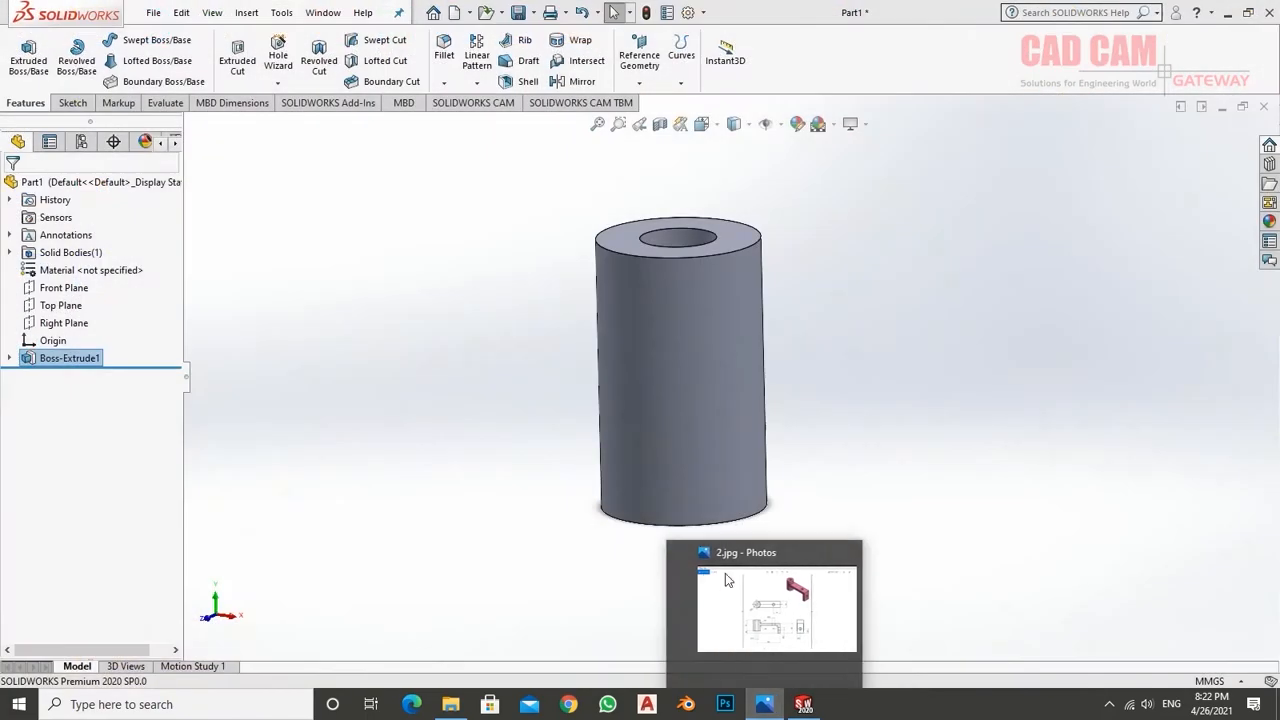
{"action": "left_click", "coordinate": [755, 596]}
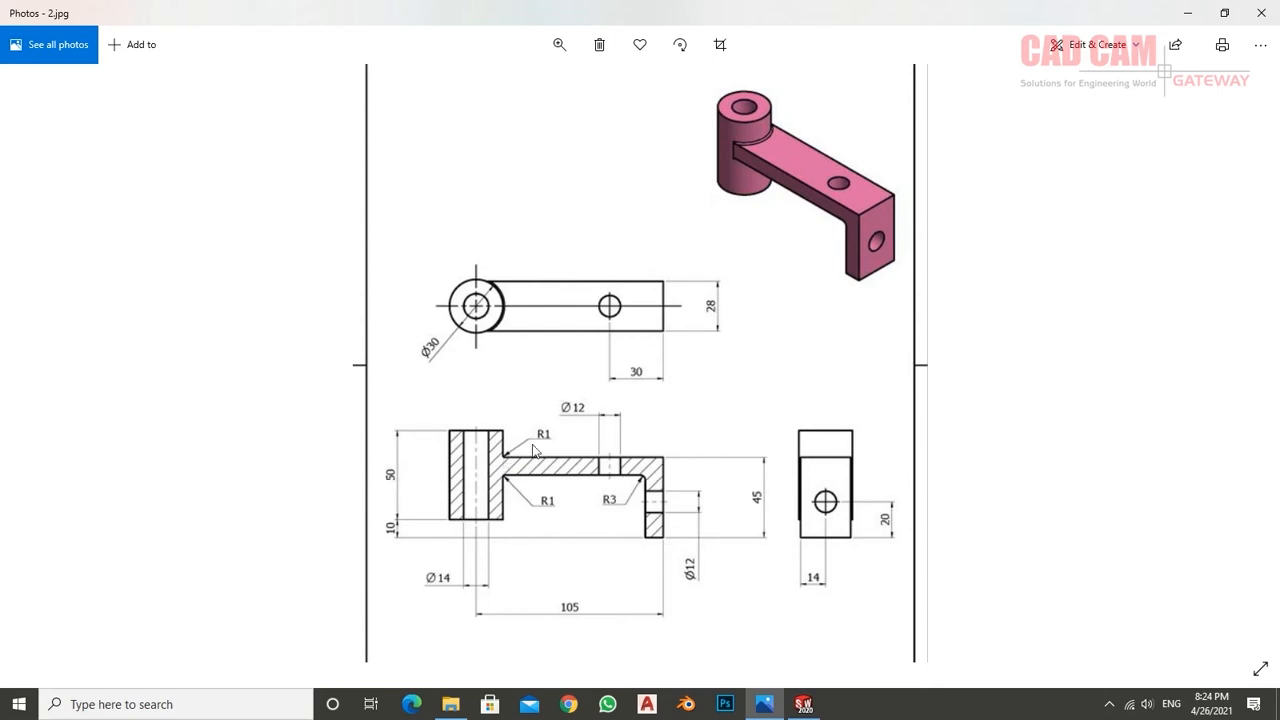
{"action": "left_click", "coordinate": [803, 704]}
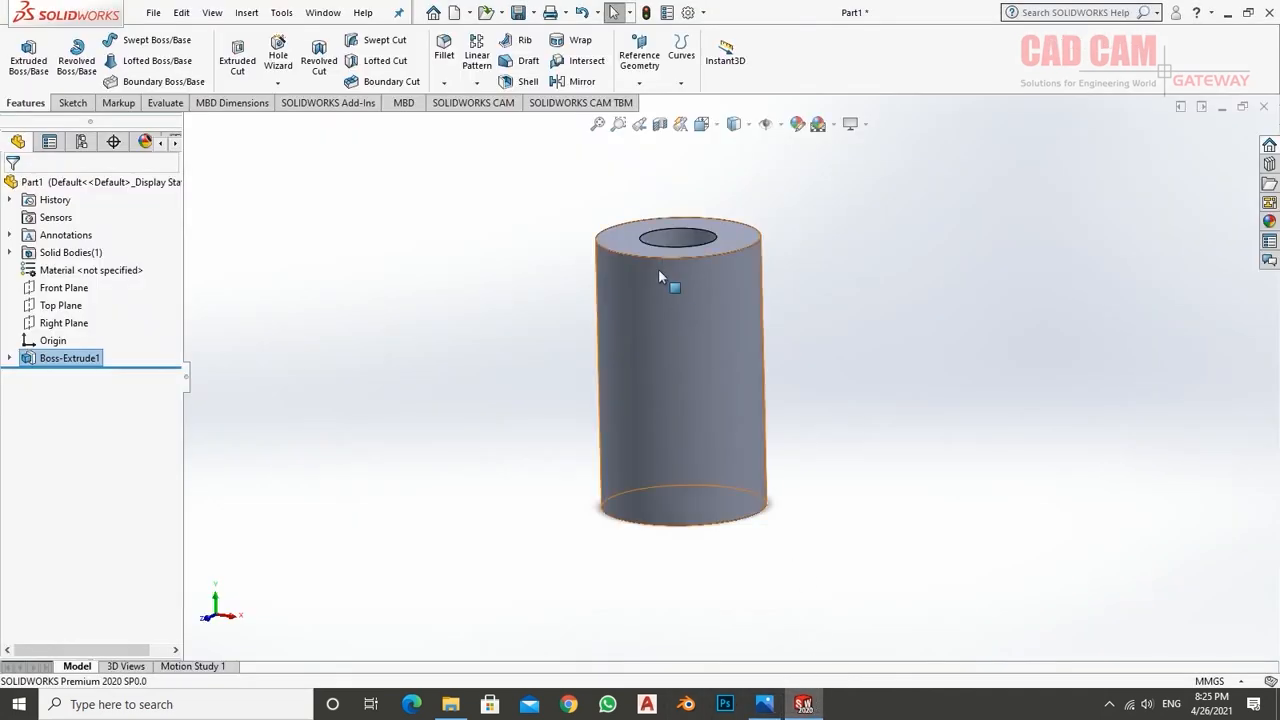
- Start an extruded boss sketch on the cylinder's top annular face and view it normal to the sketch plane
{"action": "scroll", "coordinate": [450, 381], "scroll_direction": "up", "scroll_amount": 4}
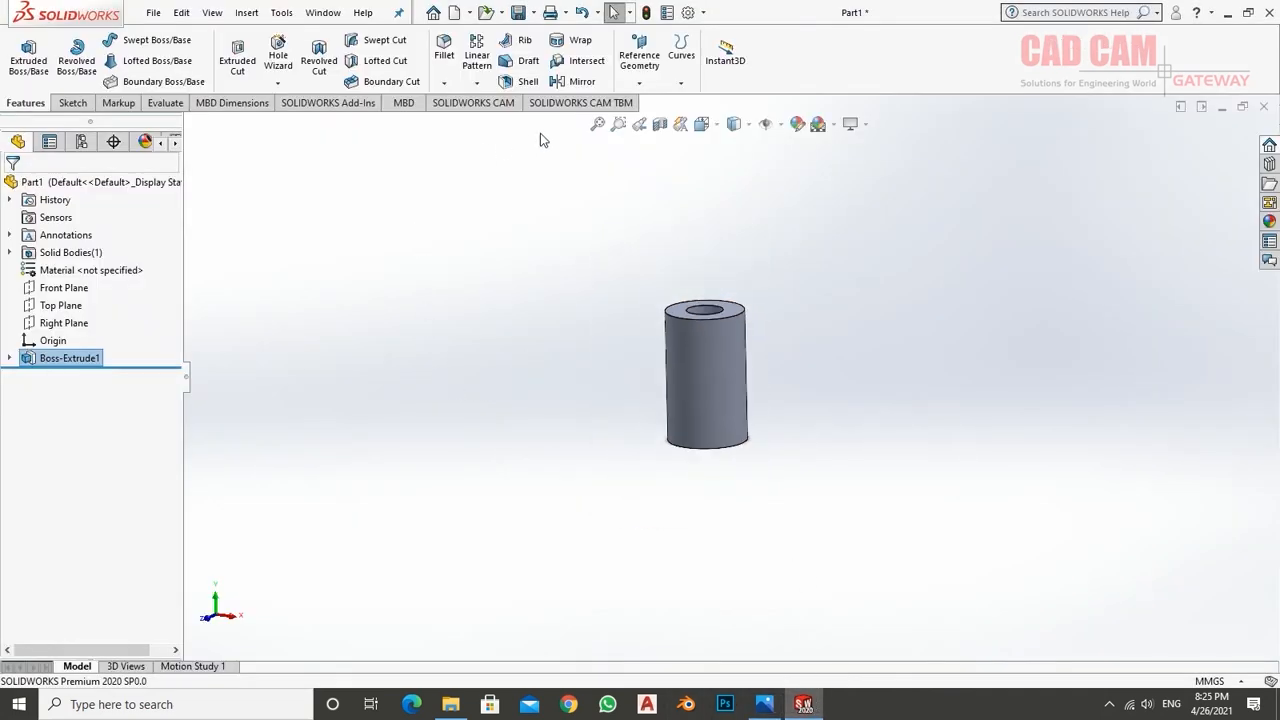
{"action": "left_click", "coordinate": [31, 50]}
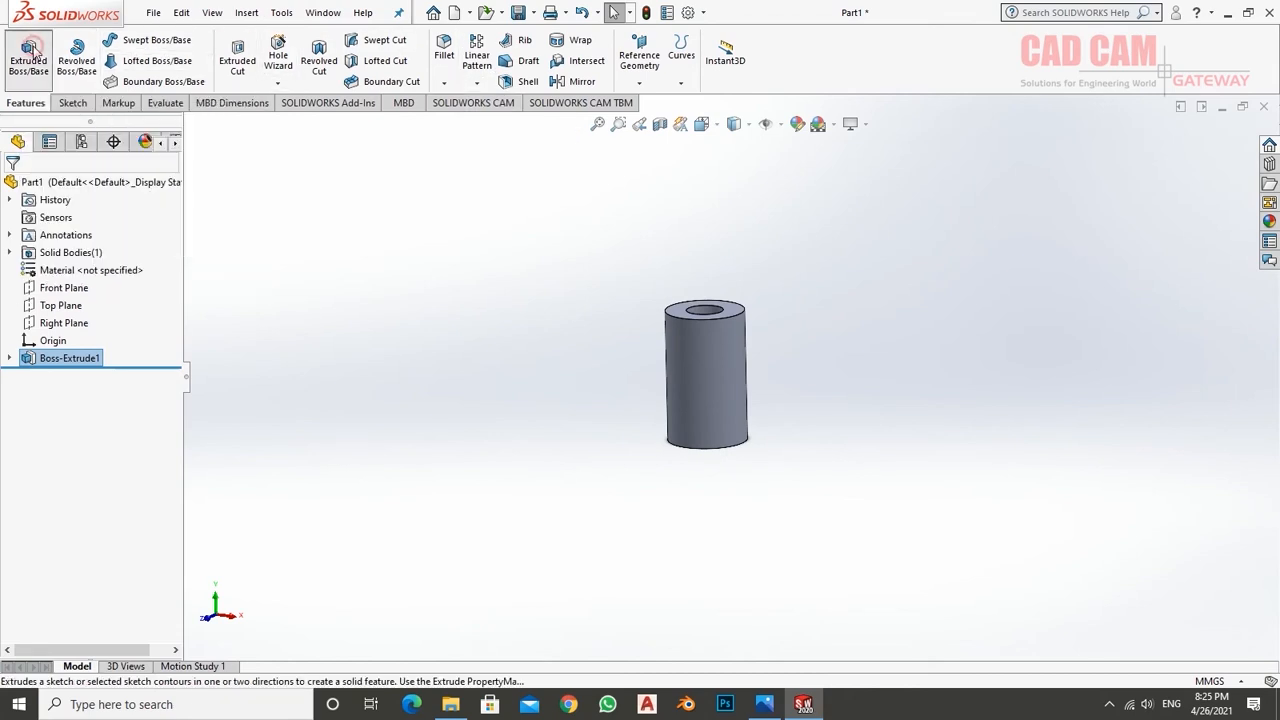
{"action": "left_click", "coordinate": [734, 311]}
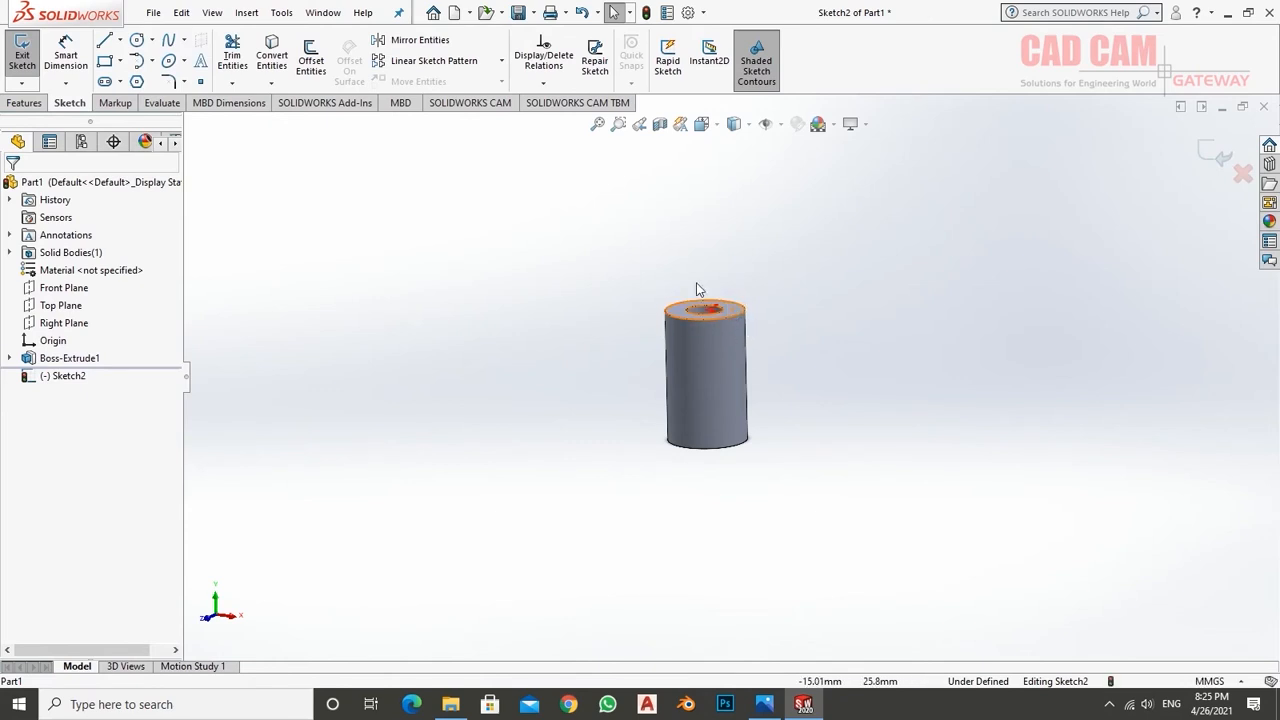
{"action": "right_click", "coordinate": [77, 379]}
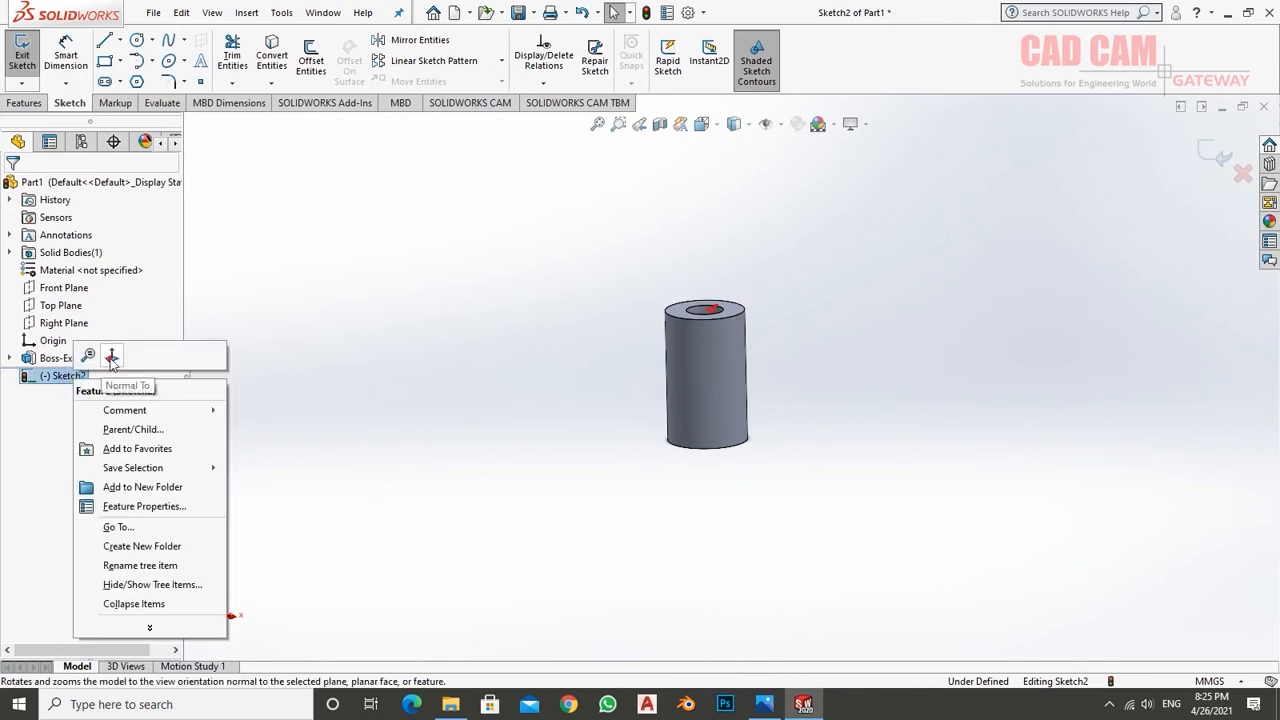
{"action": "left_click", "coordinate": [111, 355]}
{"action": "scroll", "coordinate": [600, 391], "scroll_direction": "up", "scroll_amount": 4}
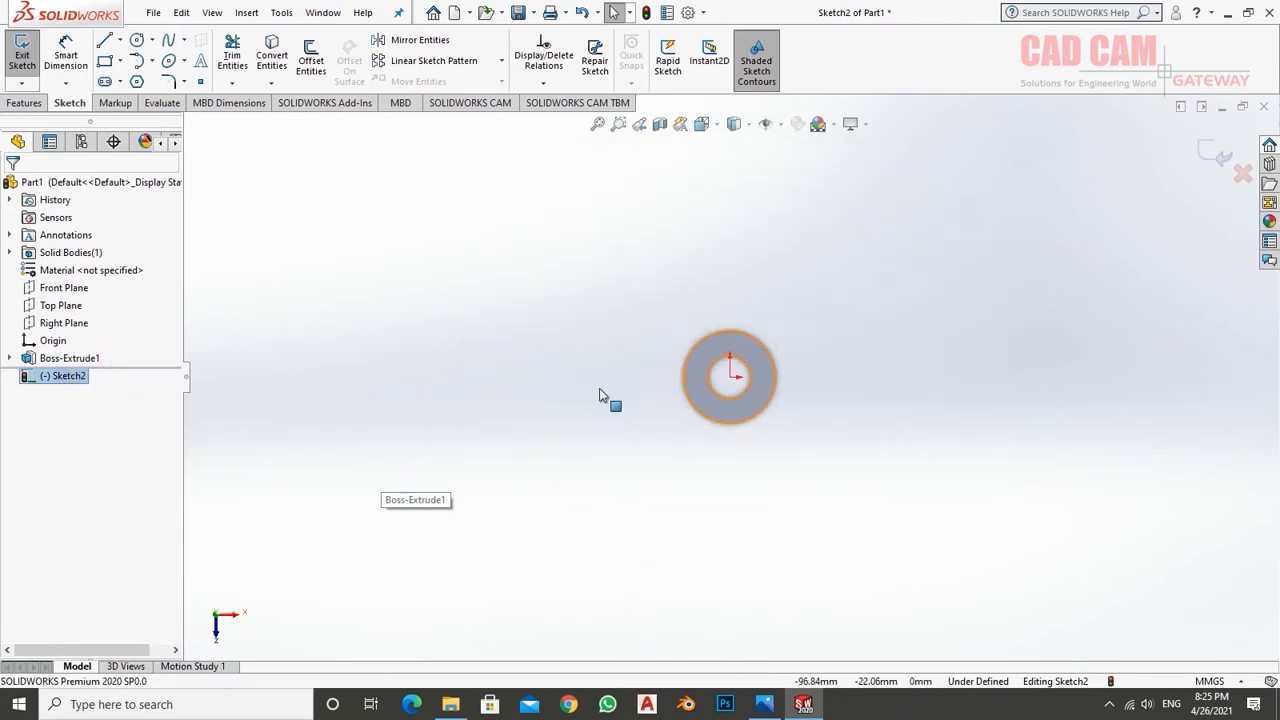
{"action": "scroll", "coordinate": [918, 338], "scroll_direction": "down", "scroll_amount": 4}
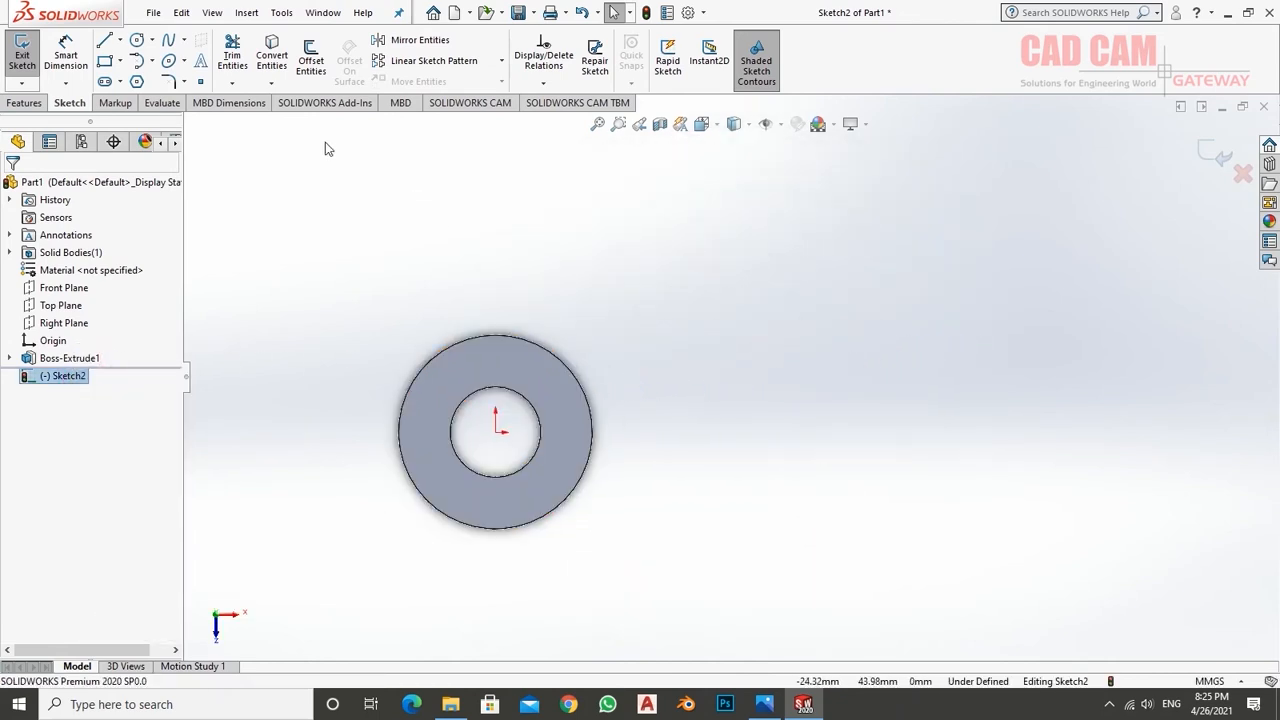
- Draw a horizontal centerline from the origin, extending in the positive X direction well beyond the ring
{"action": "left_click", "coordinate": [119, 42]}
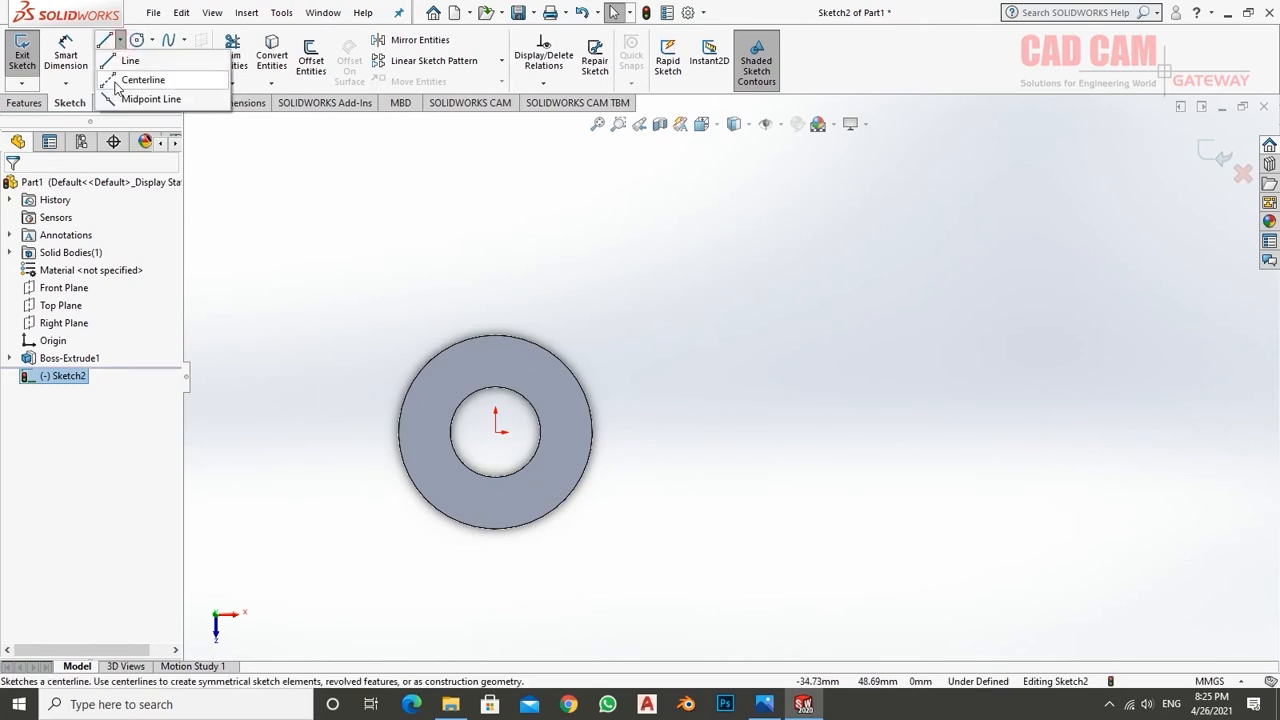
{"action": "left_click", "coordinate": [143, 77]}
{"action": "left_click", "coordinate": [497, 432]}
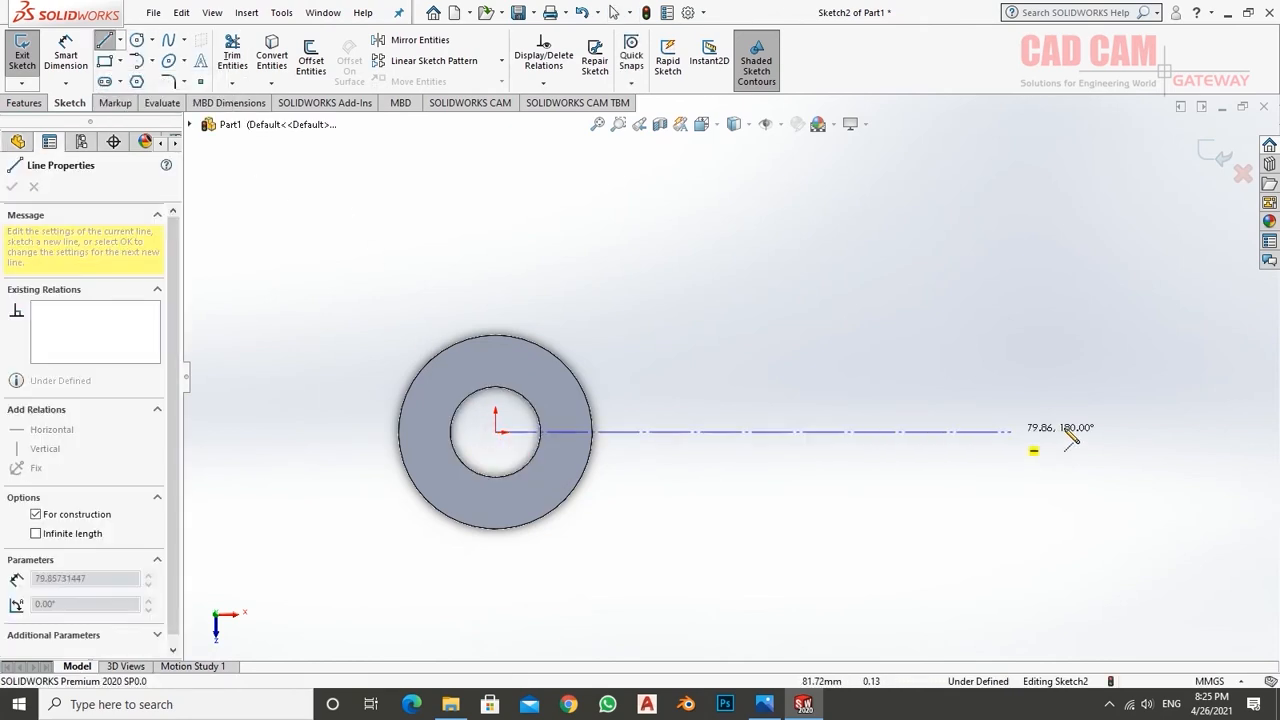
{"action": "left_click", "coordinate": [1196, 433]}
{"action": "right_click", "coordinate": [1043, 291]}
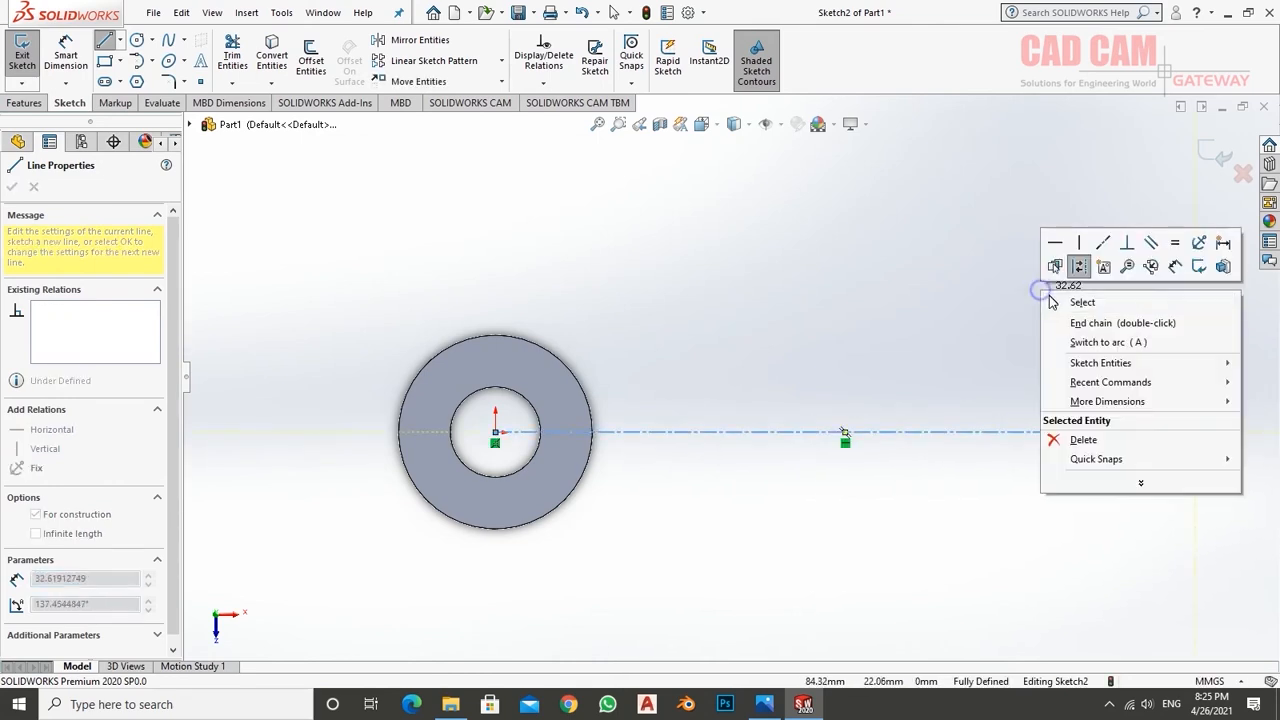
{"action": "left_click", "coordinate": [1055, 302]}
{"action": "scroll", "coordinate": [568, 362], "scroll_direction": "down", "scroll_amount": 3}
{"action": "scroll", "coordinate": [517, 355], "scroll_direction": "up", "scroll_amount": 5}
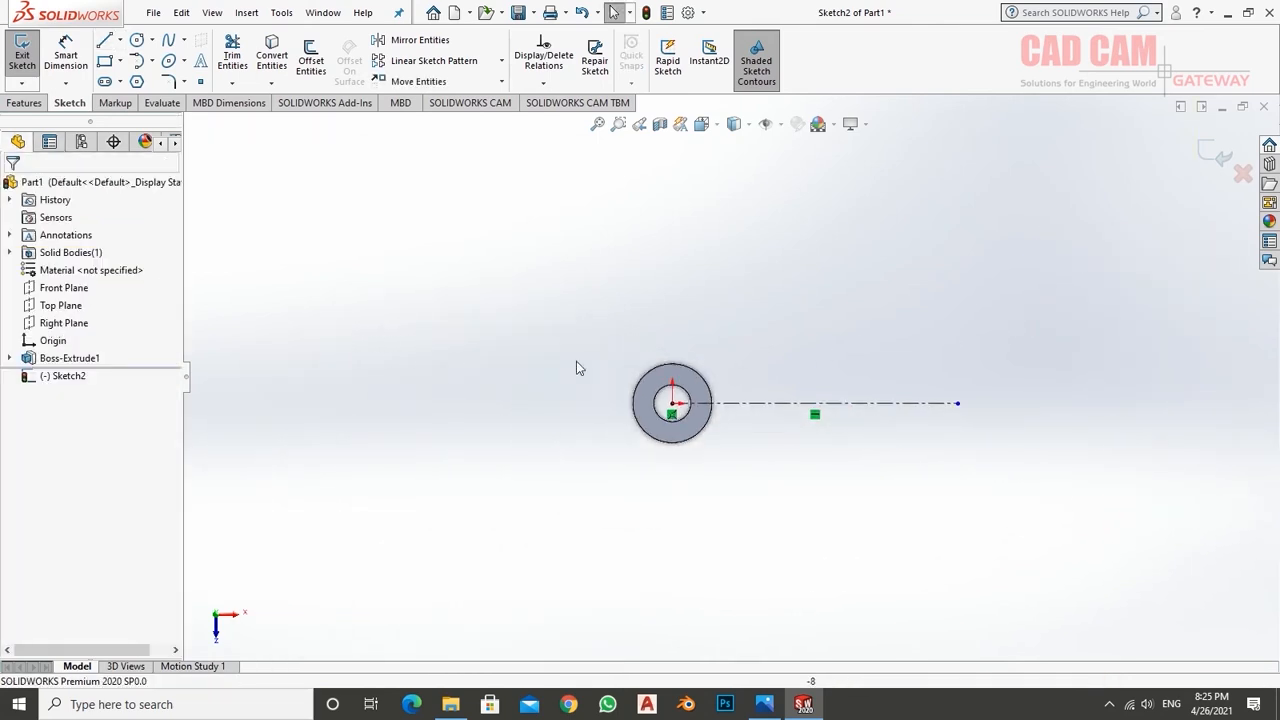
{"action": "scroll", "coordinate": [958, 392], "scroll_direction": "down", "scroll_amount": 3}
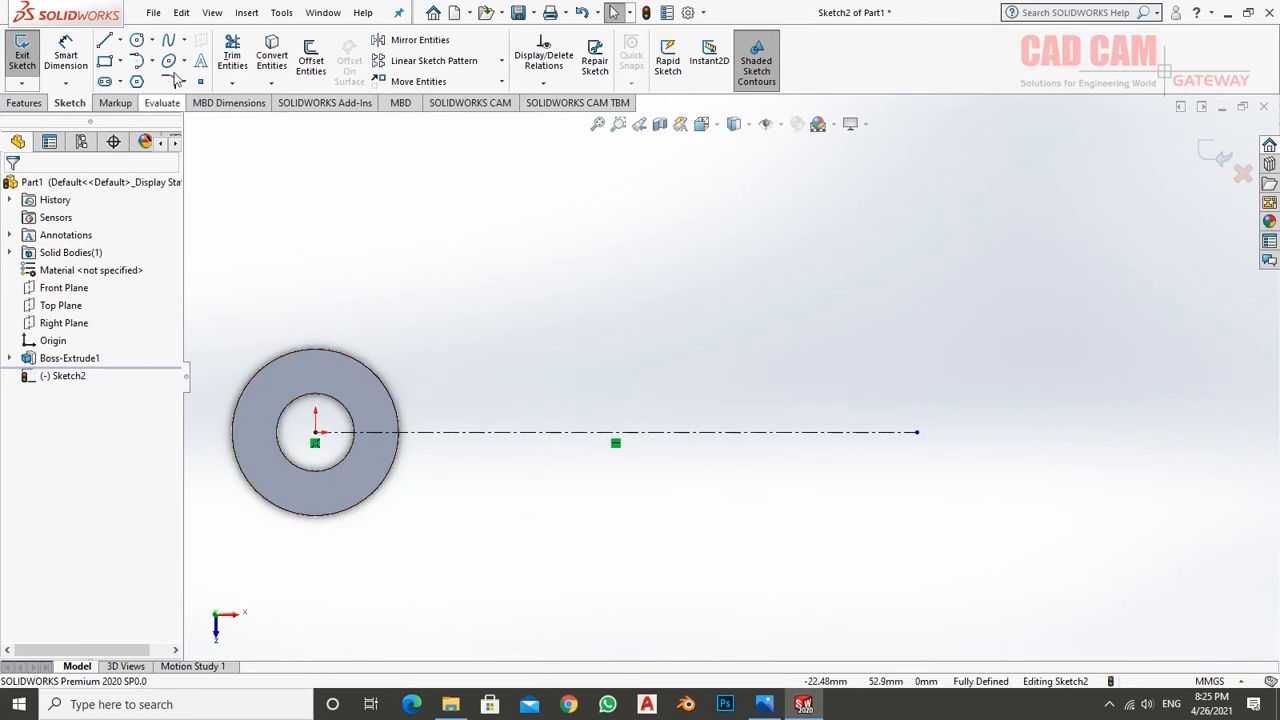
- Sketch an open three-sided arm outline from the ring's upper quadrant, about 106 mm long with a vertical end line about 28 mm high
{"action": "left_click", "coordinate": [105, 40]}
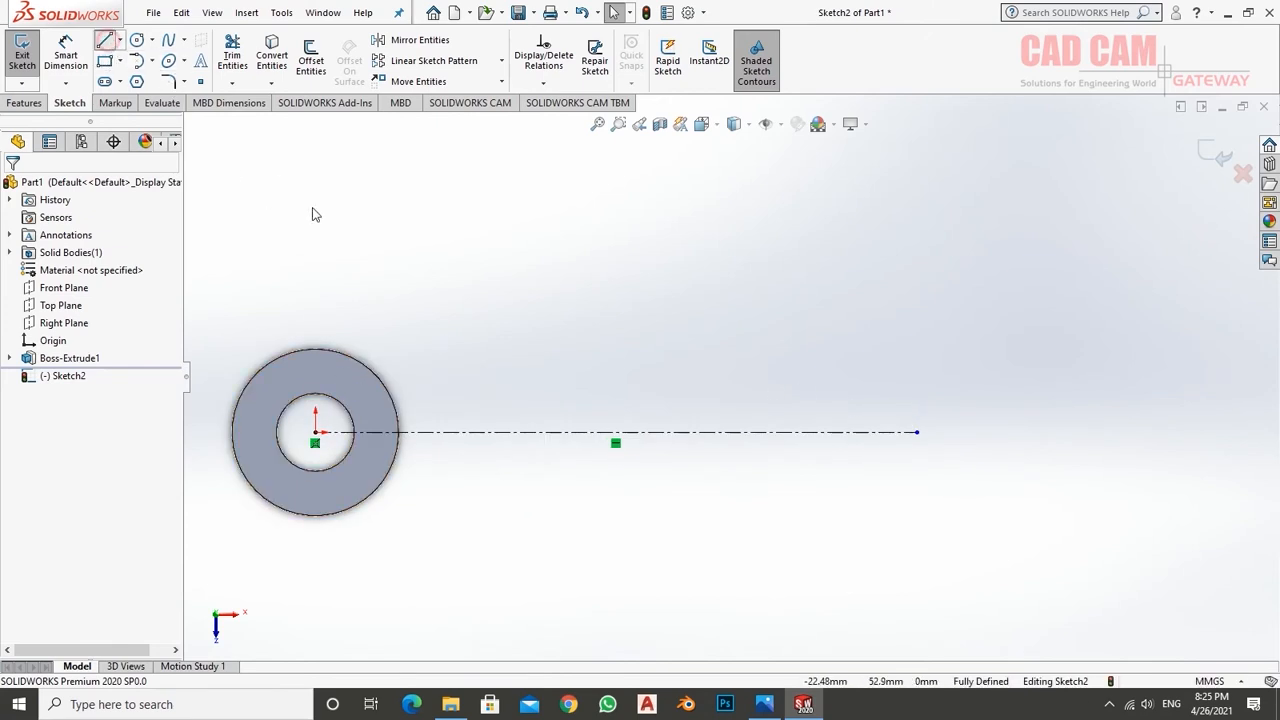
{"action": "left_click", "coordinate": [349, 355]}
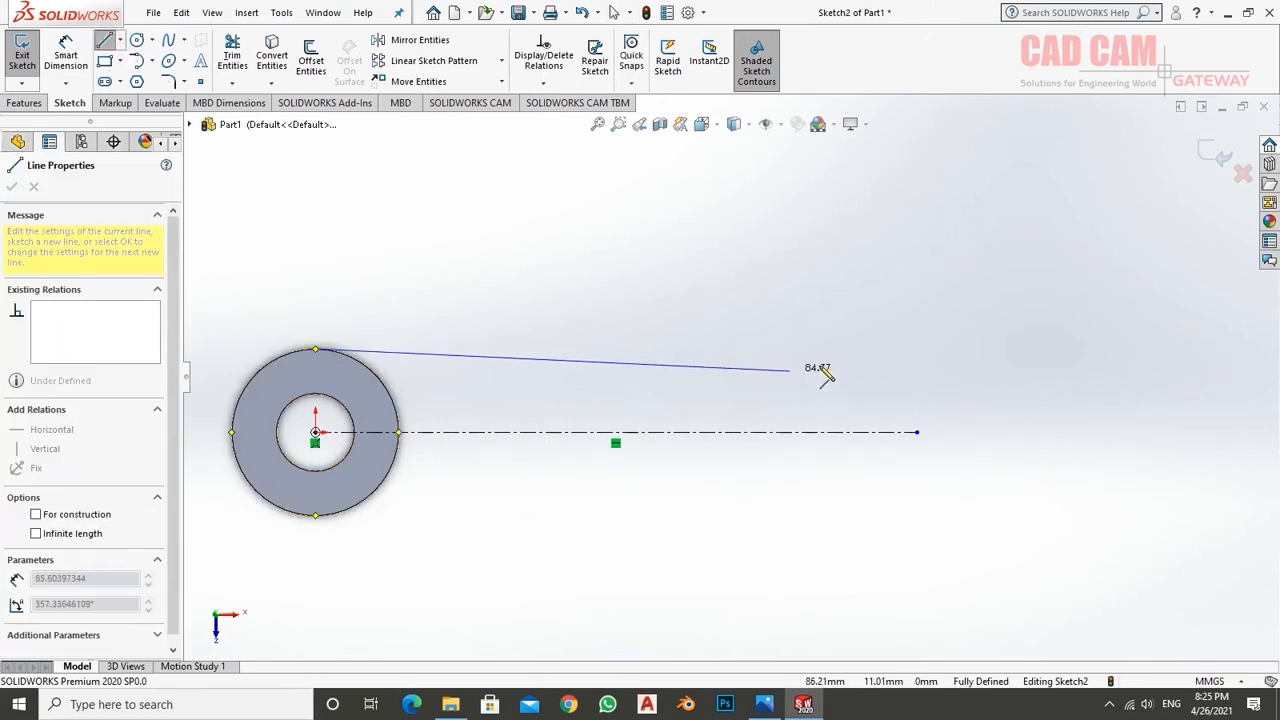
{"action": "left_click", "coordinate": [904, 349]}
{"action": "left_click", "coordinate": [903, 503]}
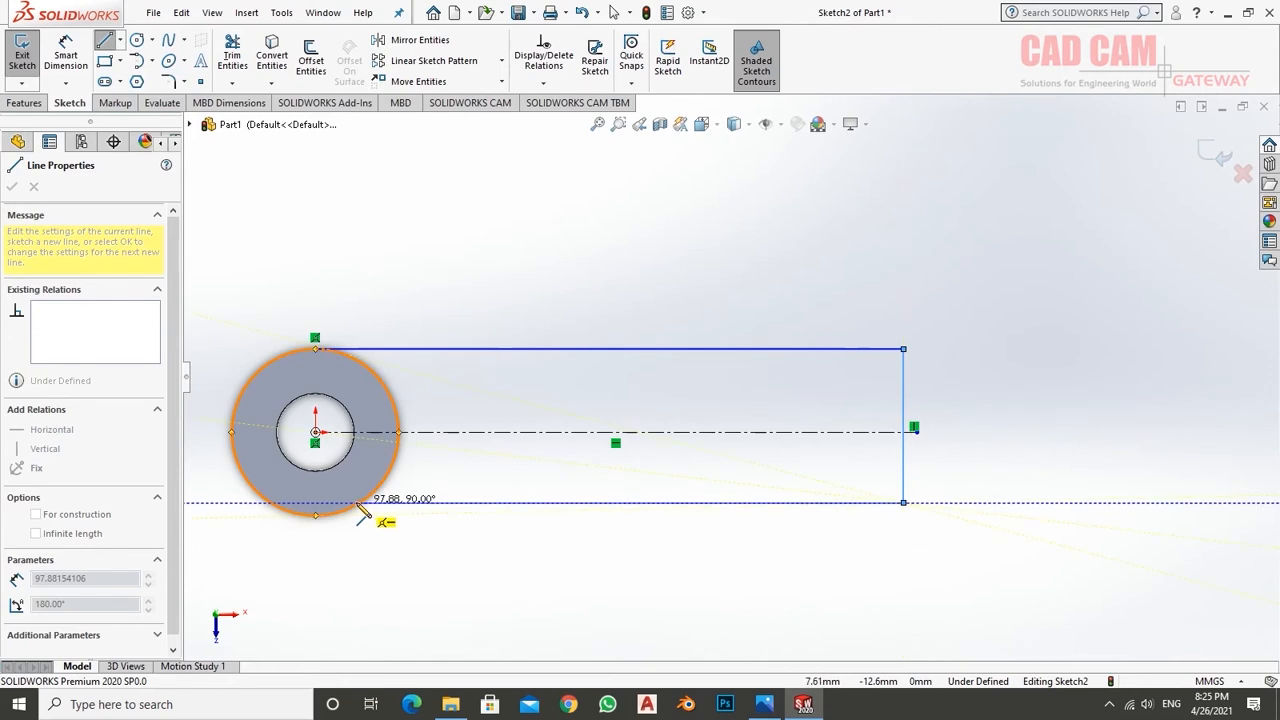
{"action": "left_click", "coordinate": [332, 503]}
{"action": "right_click", "coordinate": [448, 470]}
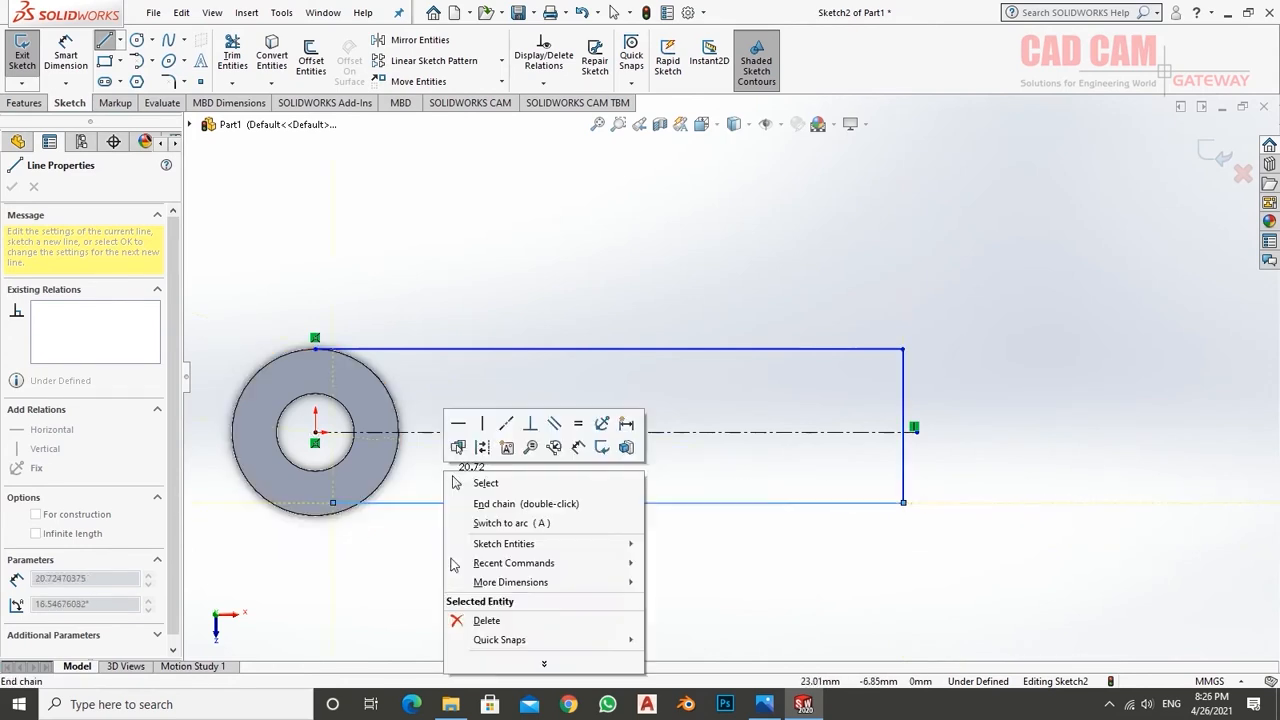
{"action": "left_click", "coordinate": [508, 486]}
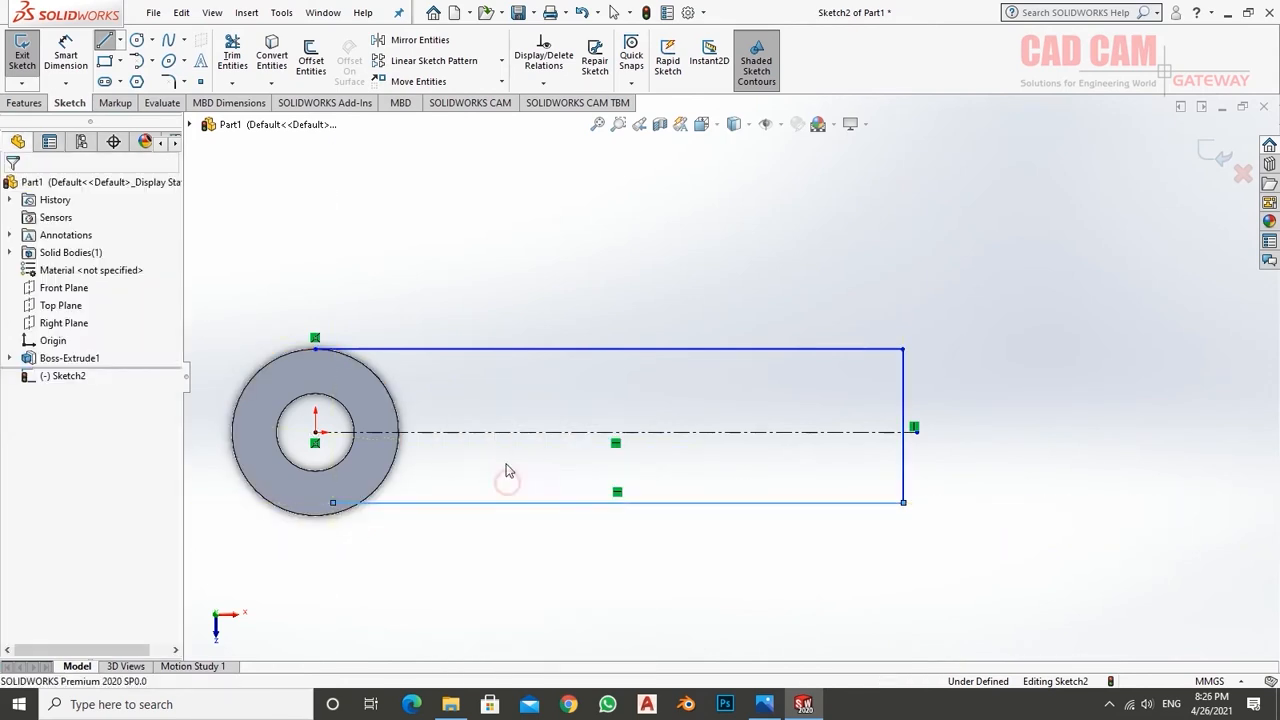
- Make the two outer corners of the arm outline symmetric about the centerline
{"action": "left_click", "coordinate": [903, 349]}
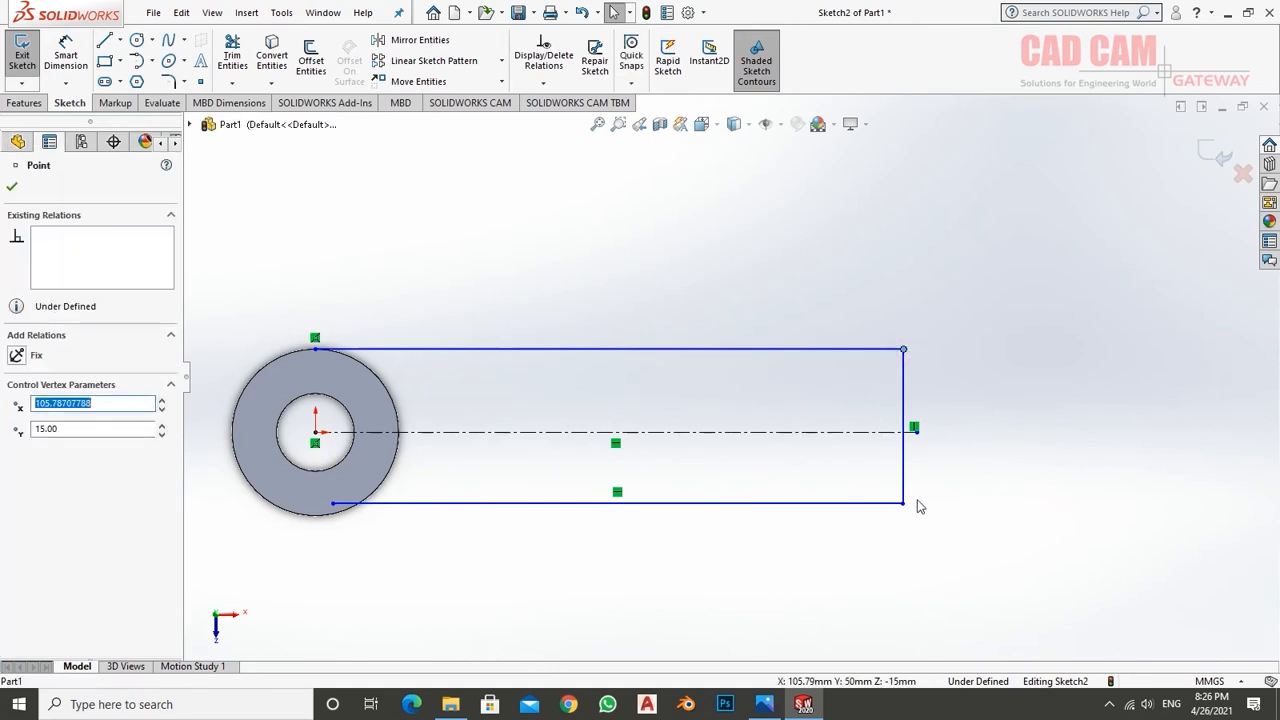
{"action": "left_click", "coordinate": [904, 504], "text": "ctrl"}
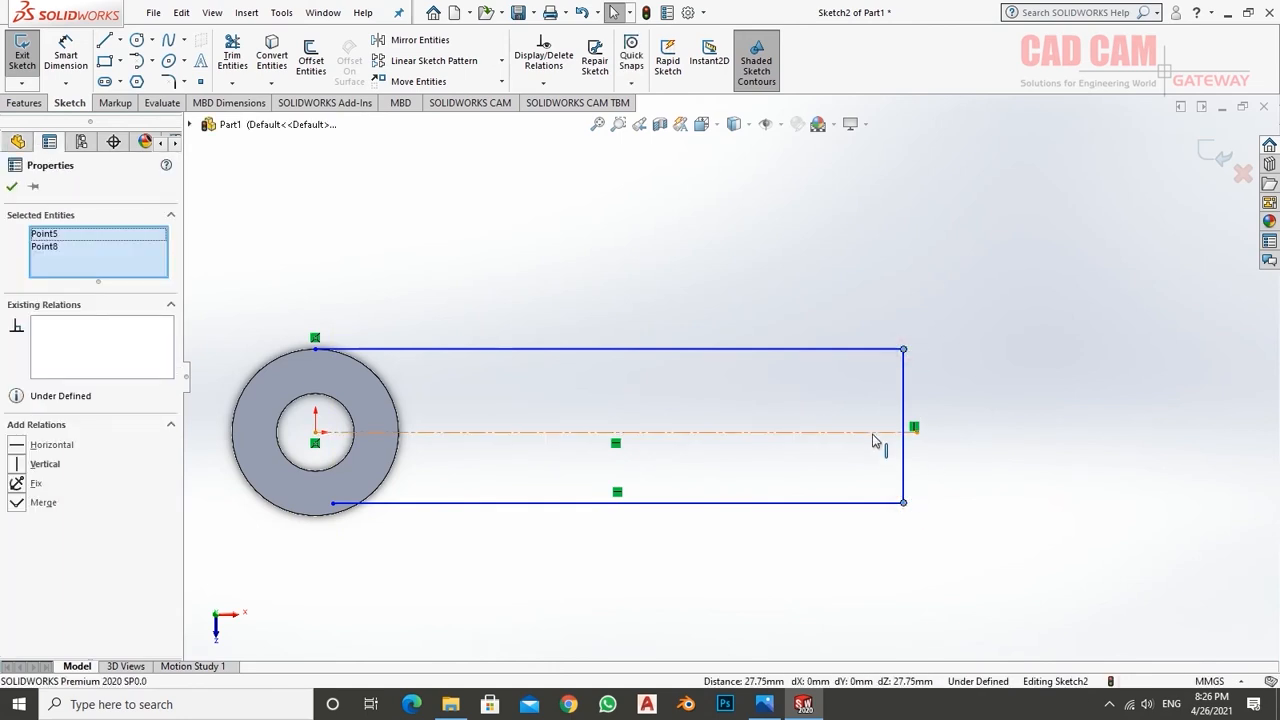
{"action": "left_click", "coordinate": [872, 433], "text": "ctrl"}
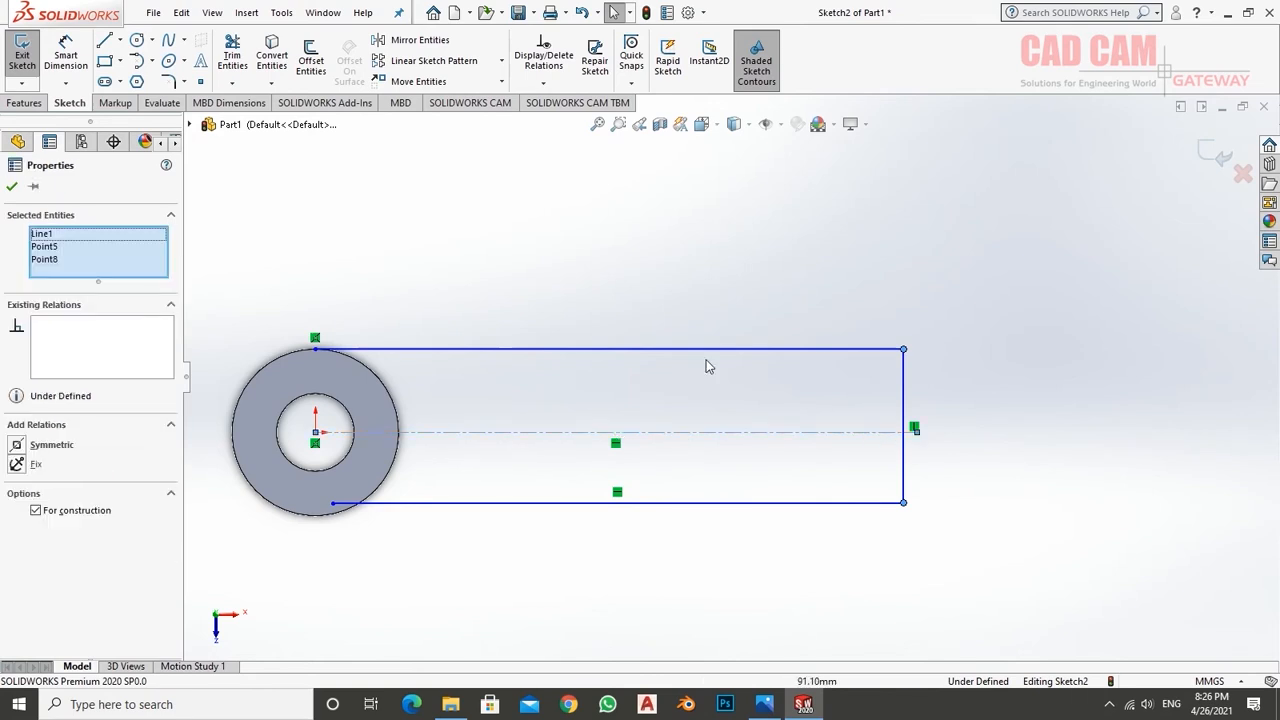
{"action": "left_click", "coordinate": [17, 446]}
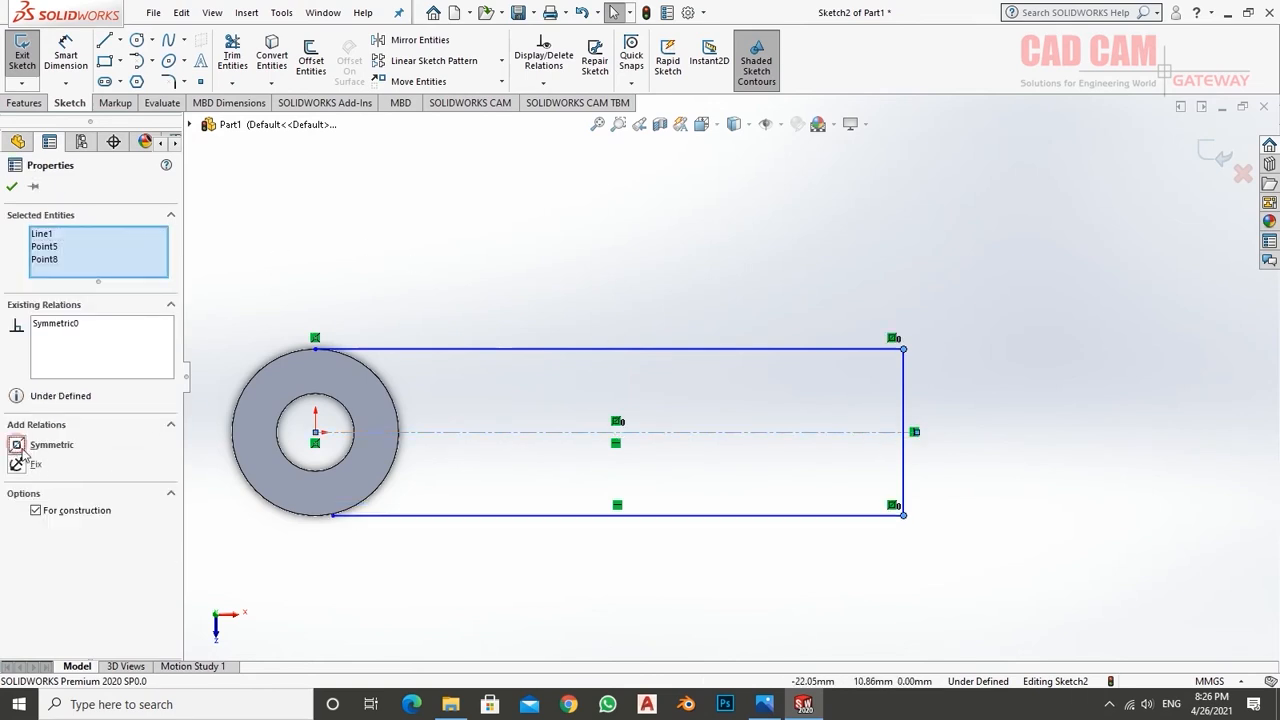
- Make the free endpoint of the lower arm line coincident with the ring's outer circular edge
{"action": "left_click", "coordinate": [332, 518]}
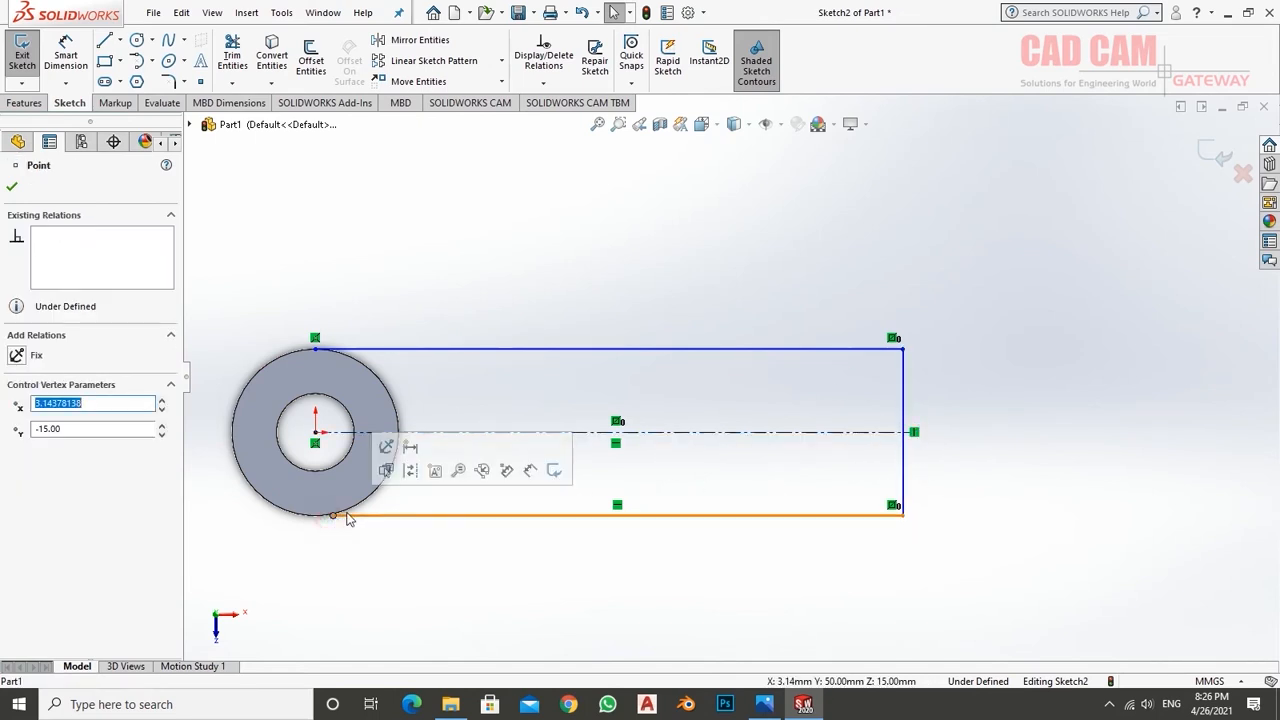
{"action": "left_click", "coordinate": [343, 513], "text": "ctrl"}
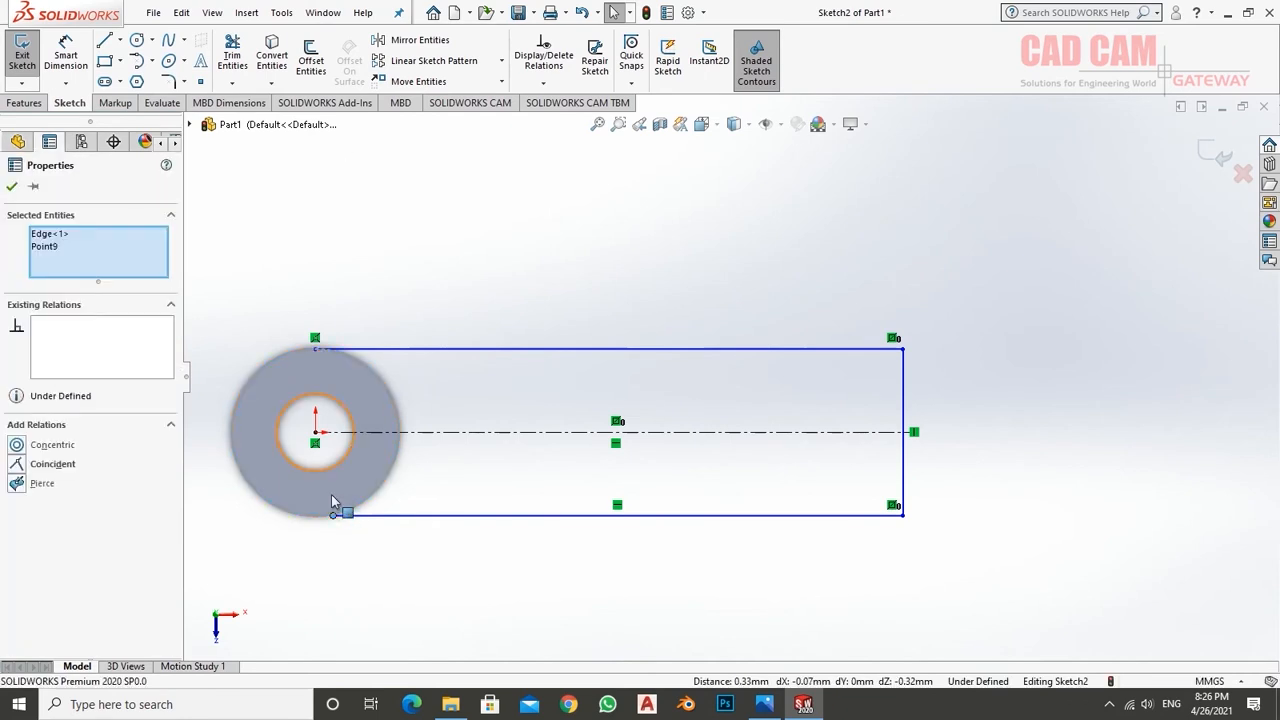
{"action": "left_click", "coordinate": [19, 465]}
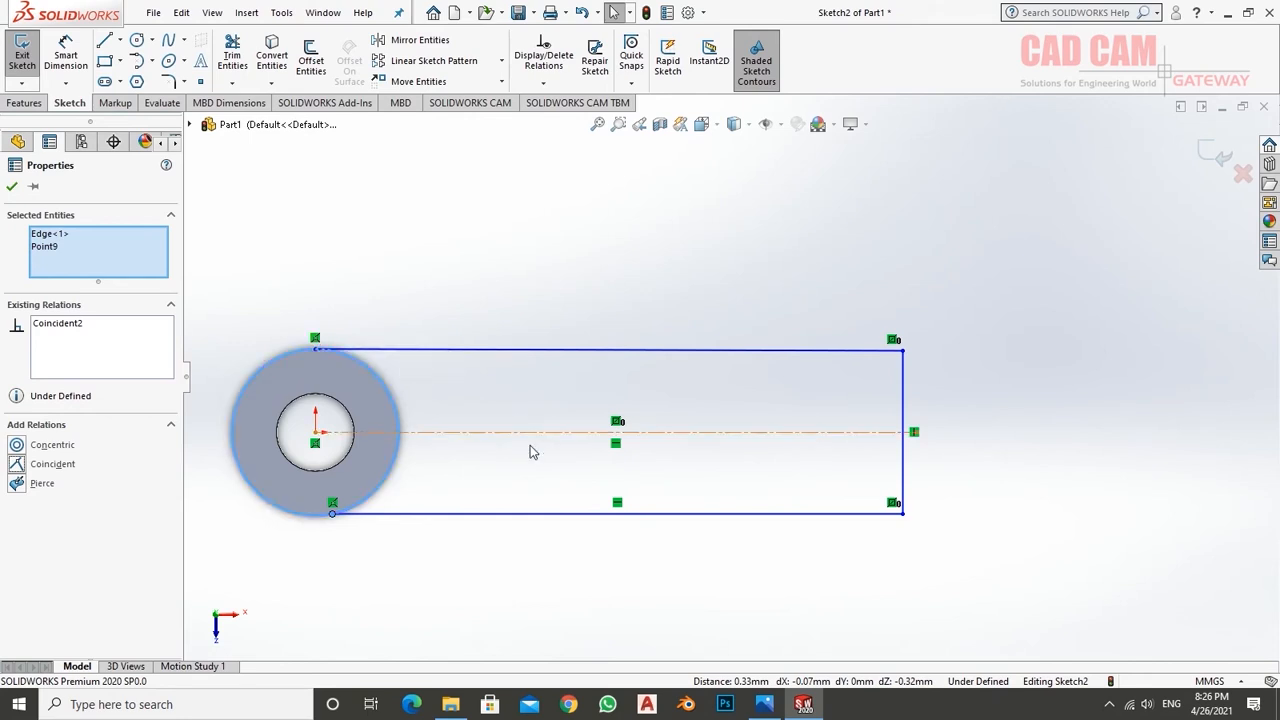
{"action": "left_click", "coordinate": [12, 186]}
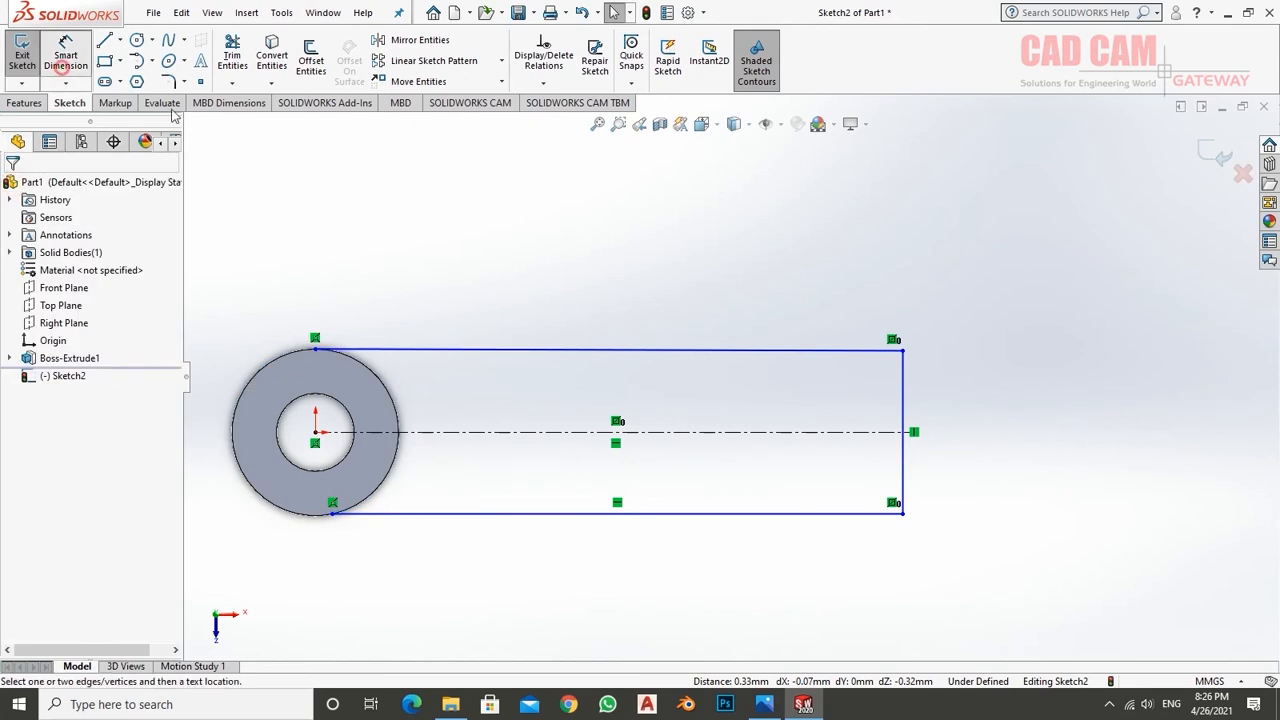
- Try to dimension the distance between the arm's two long lines, and delete that dimension
{"action": "left_click", "coordinate": [65, 55]}
{"action": "left_click", "coordinate": [872, 350]}
{"action": "left_click", "coordinate": [862, 515]}
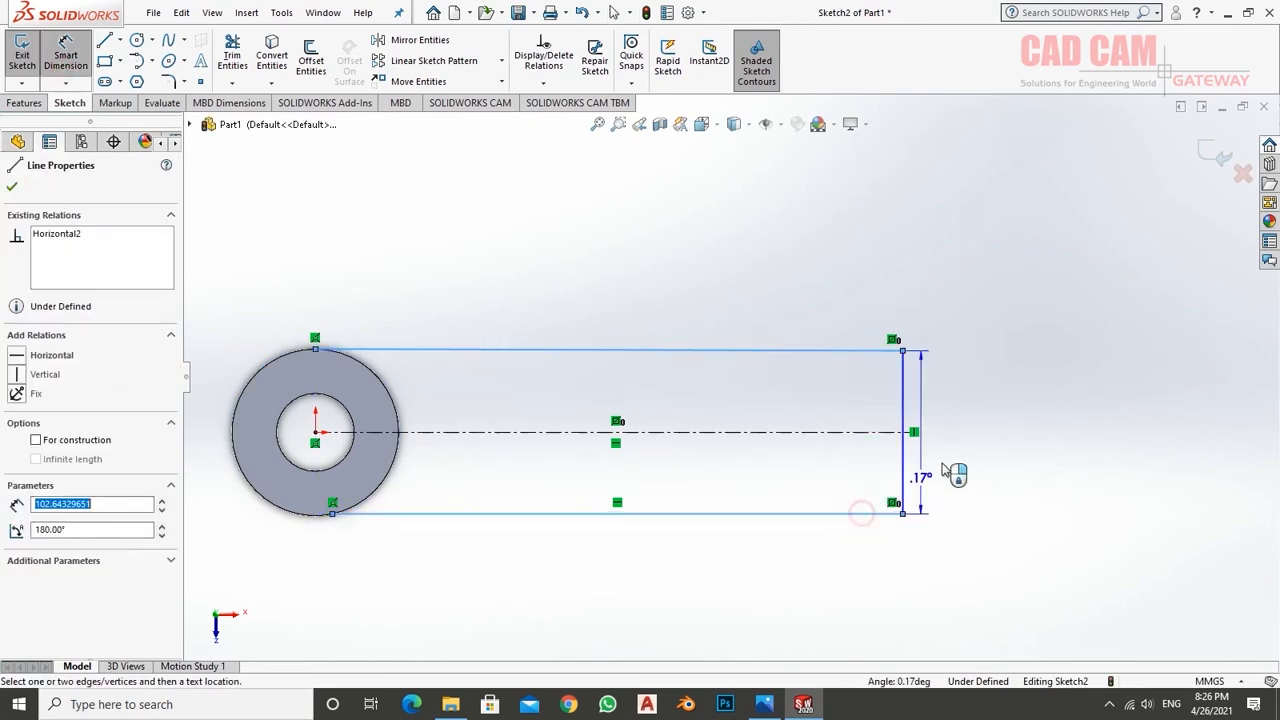
{"action": "left_click", "coordinate": [970, 441]}
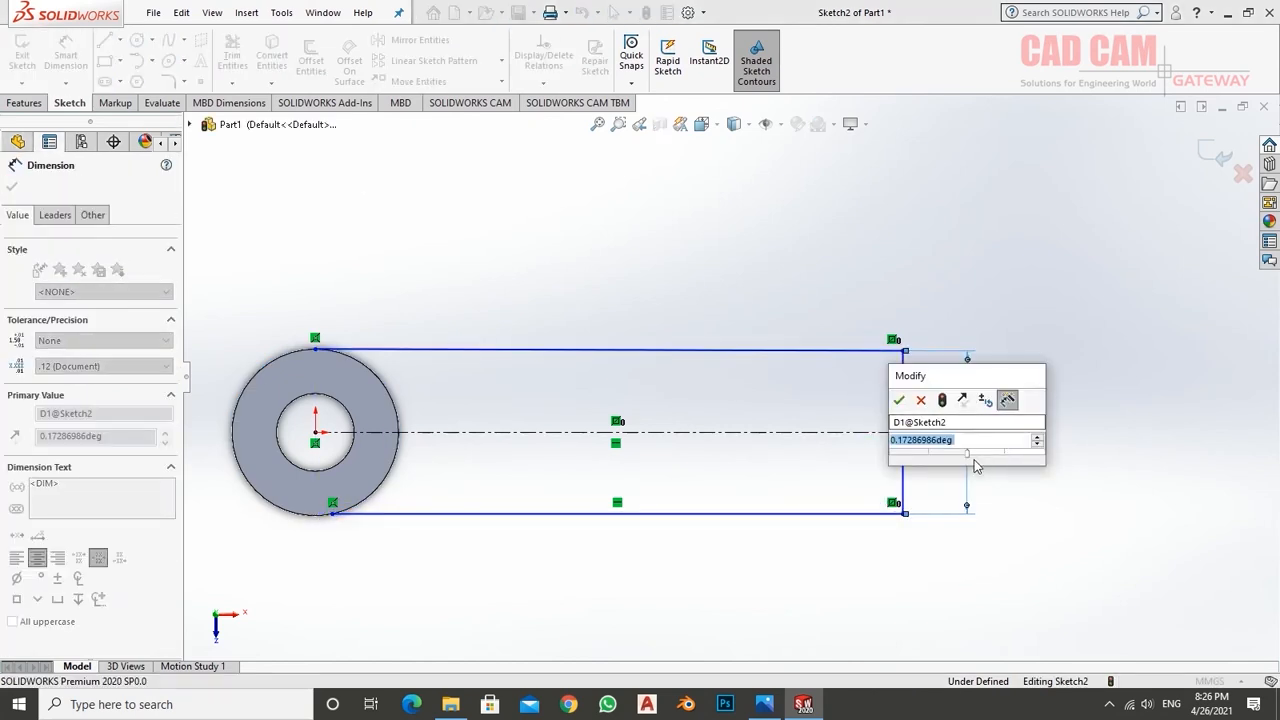
{"action": "left_click_drag", "start_coordinate": [998, 376], "coordinate": [1051, 195]}
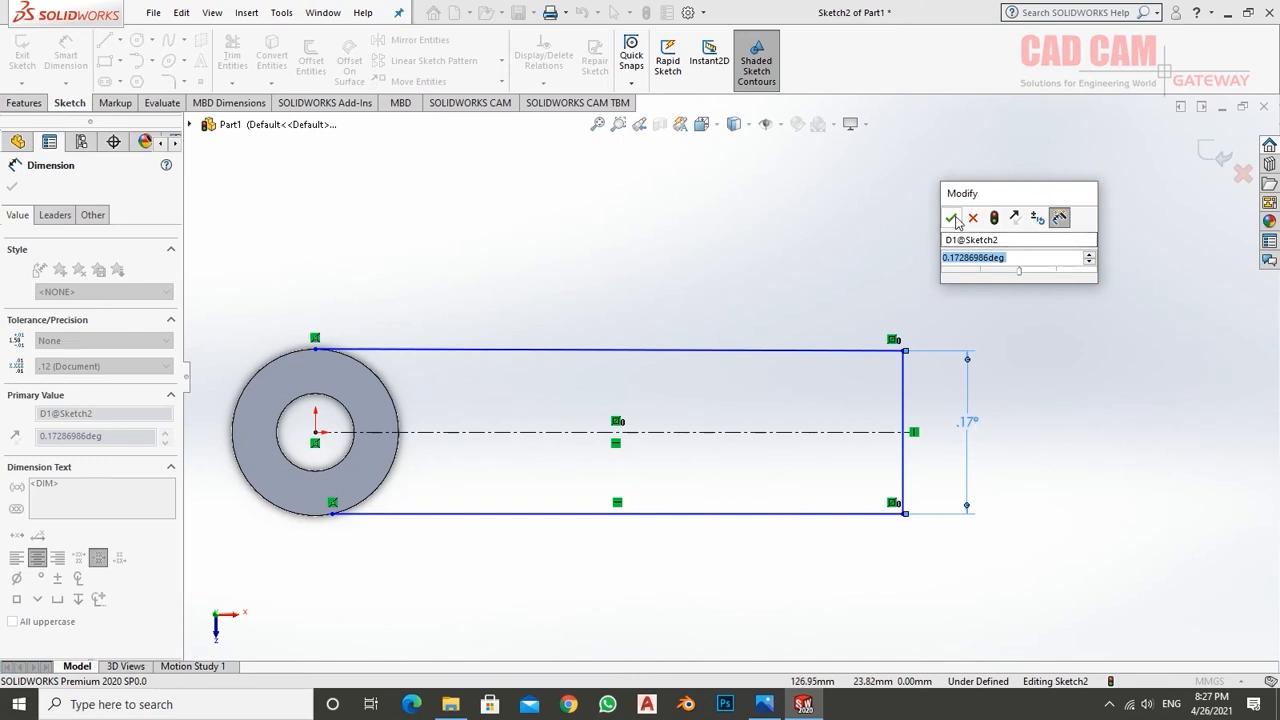
{"action": "left_click", "coordinate": [953, 218]}
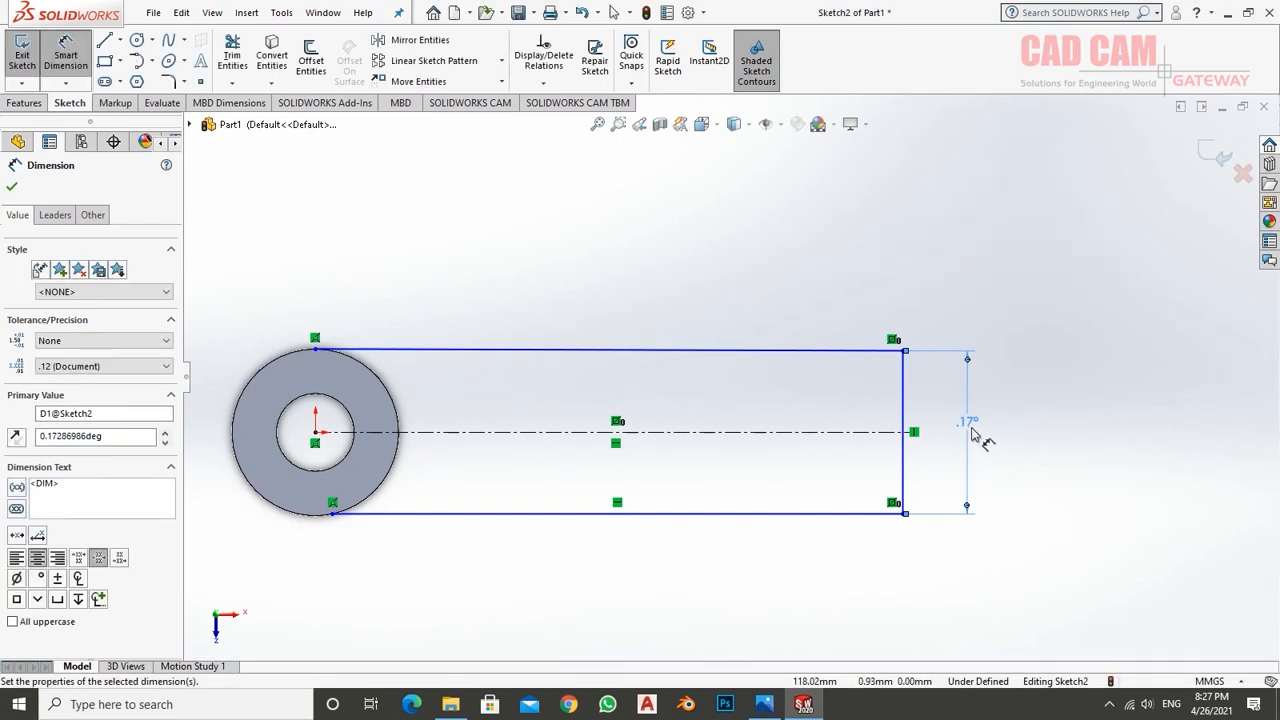
{"action": "key", "text": "Delete"}
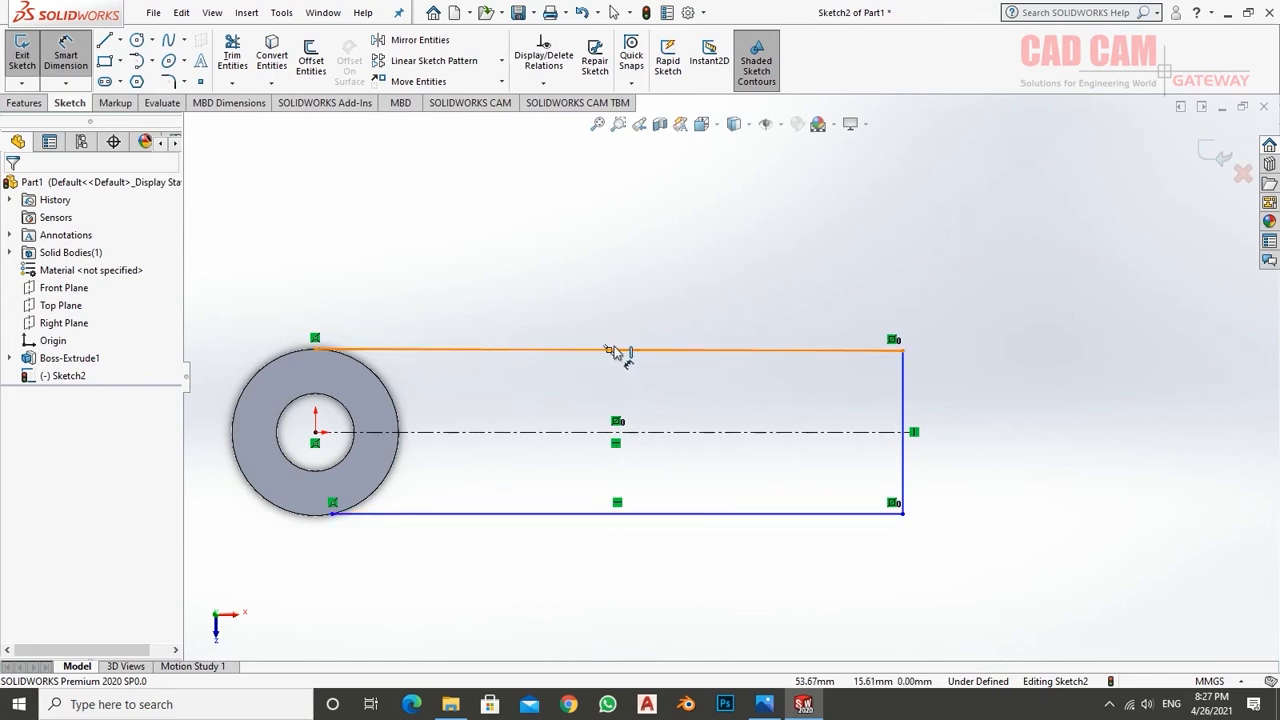
{"action": "left_click", "coordinate": [59, 44]}
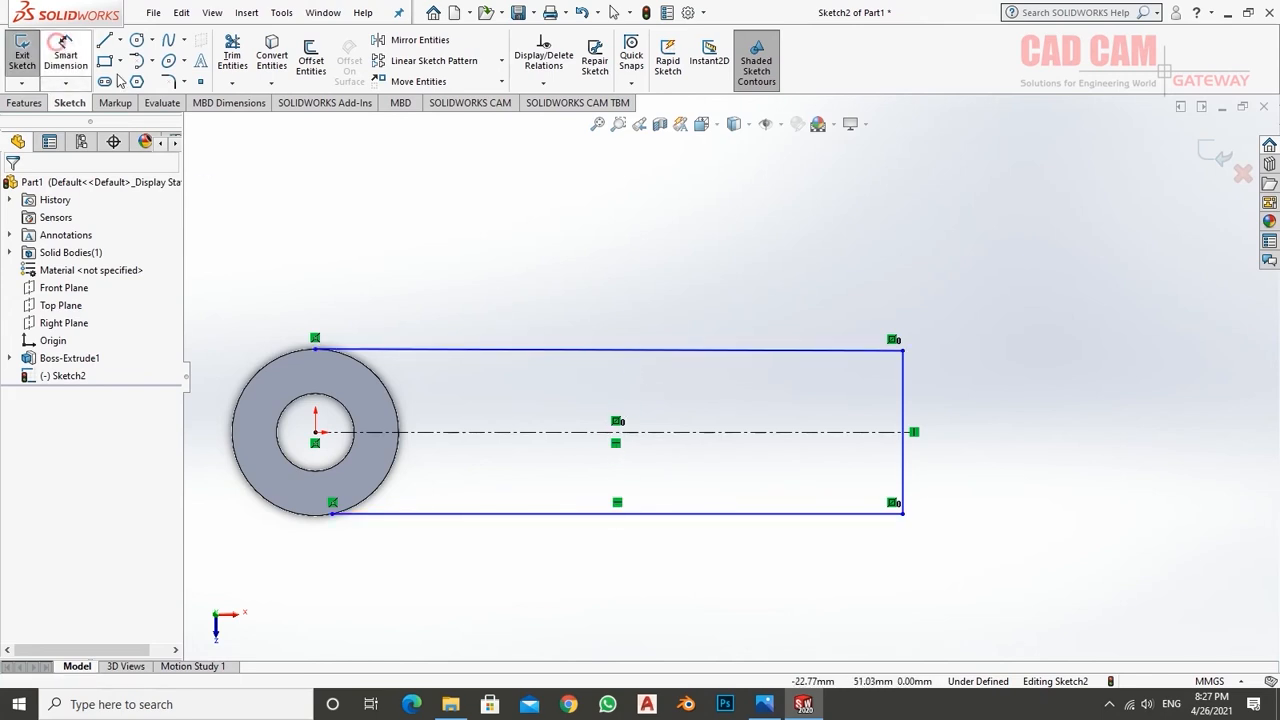
- Add a horizontal relation to the upper long line of the arm outline
{"action": "left_click", "coordinate": [610, 350]}
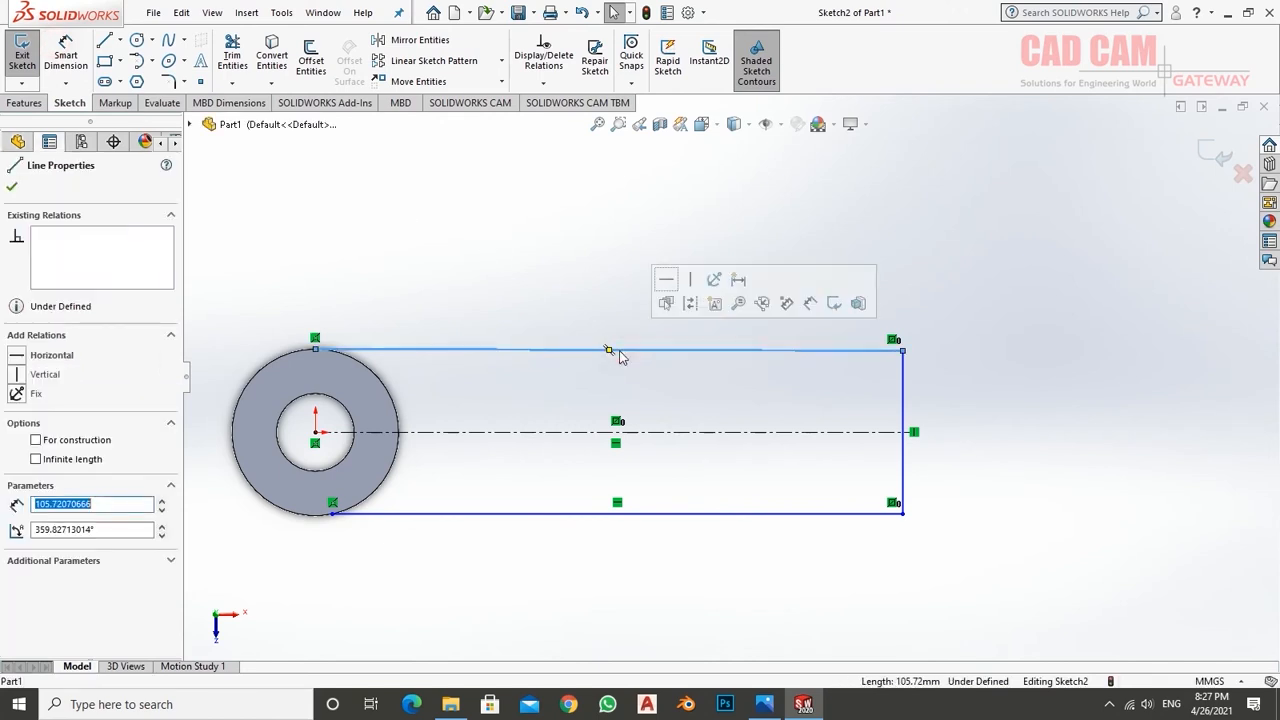
{"action": "left_click", "coordinate": [20, 356]}
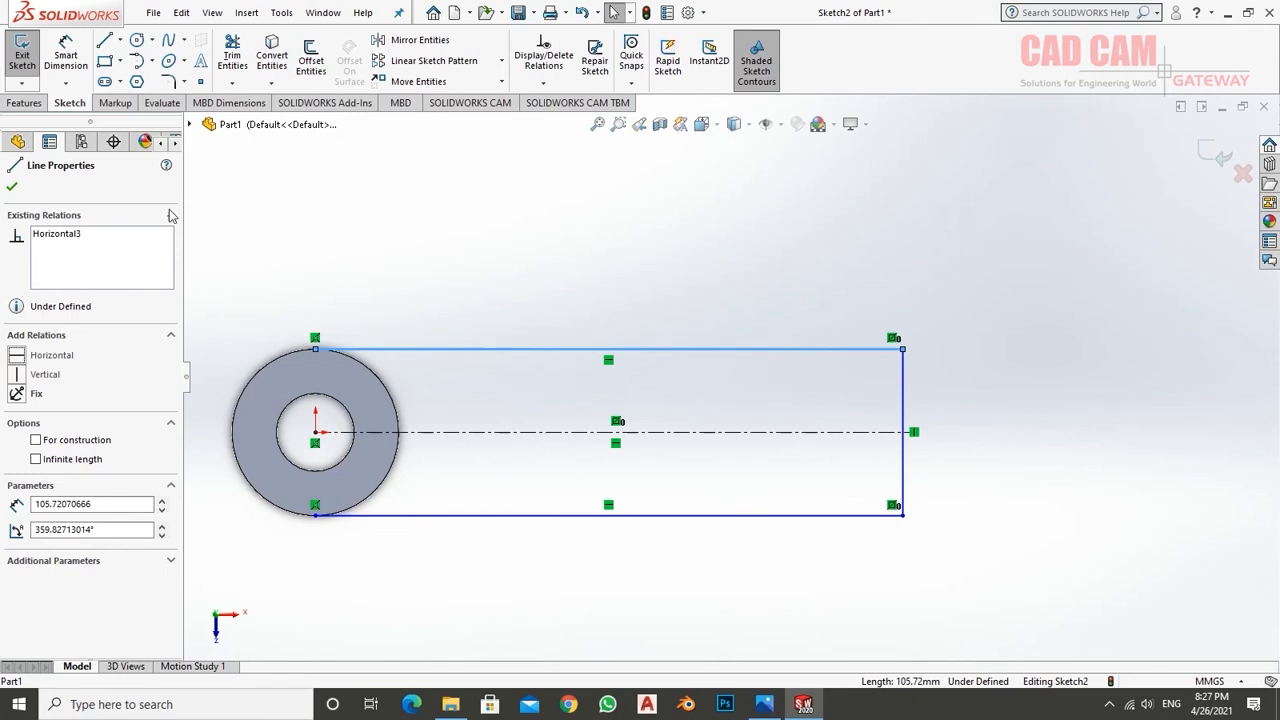
- Dimension the distance between the arm outline's two long lines as 28 mm
{"action": "left_click", "coordinate": [66, 52]}
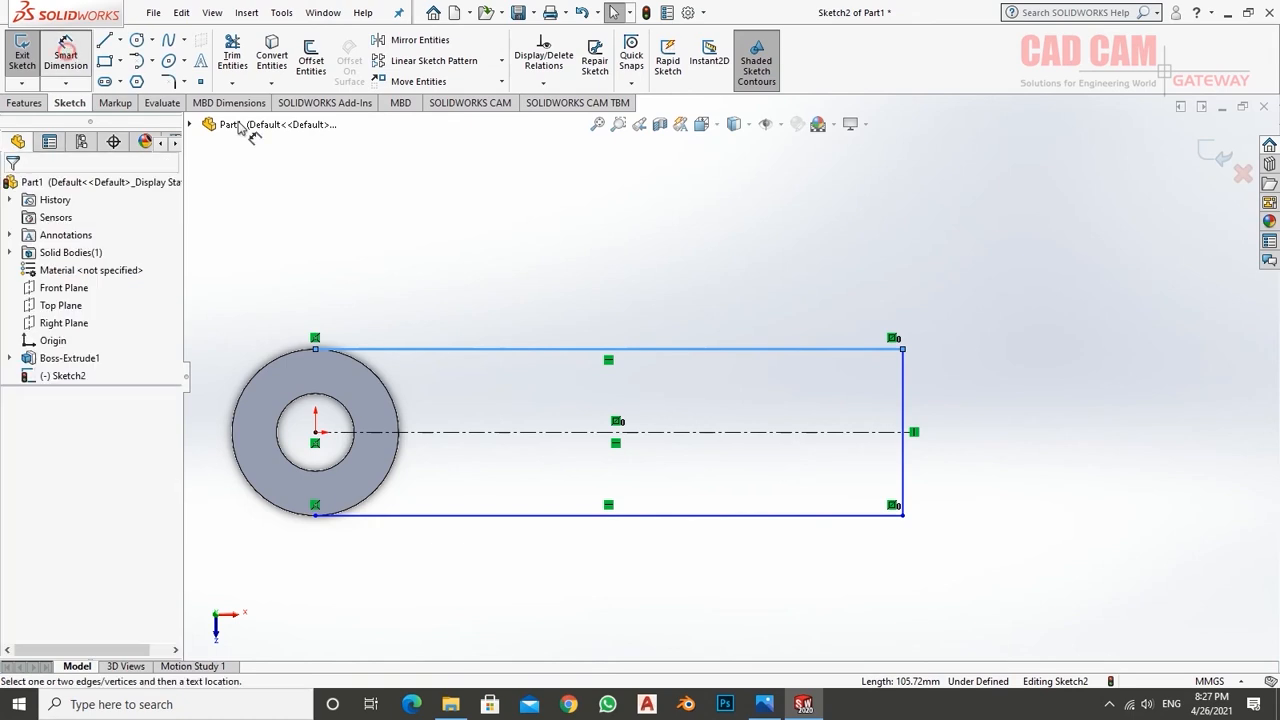
{"action": "left_click", "coordinate": [815, 350]}
{"action": "left_click", "coordinate": [829, 515]}
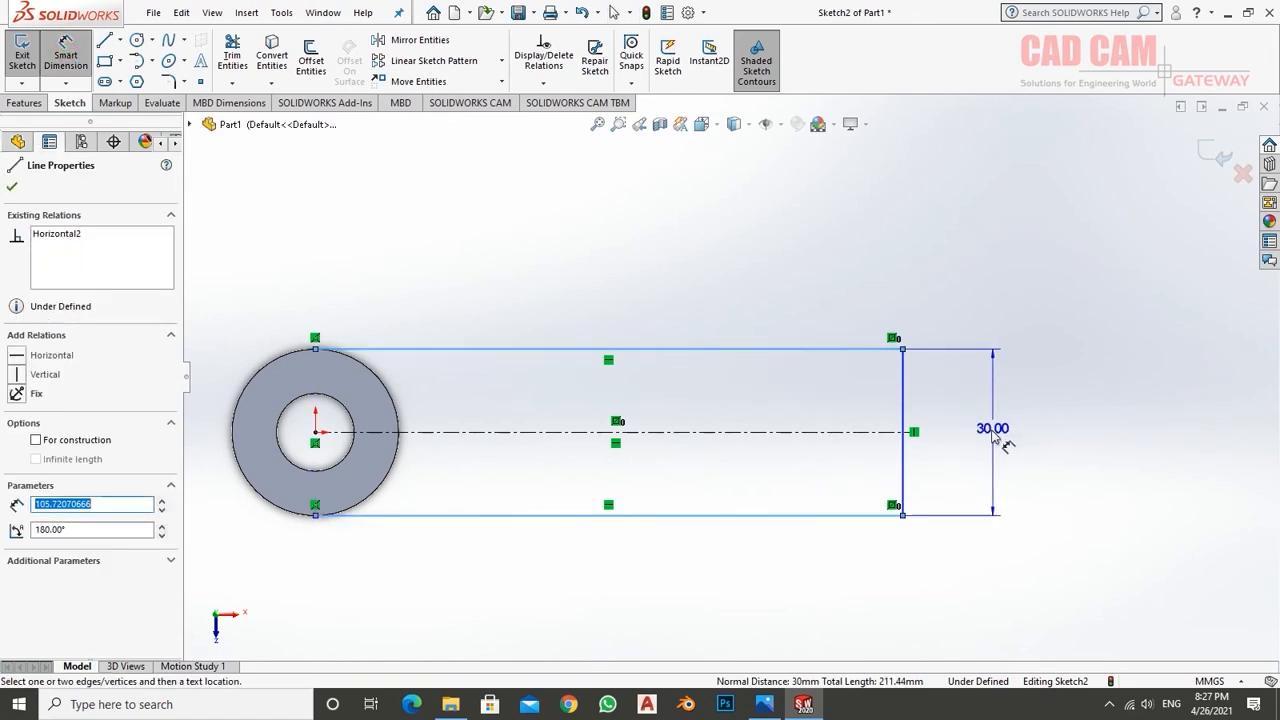
{"action": "left_click", "coordinate": [995, 440]}
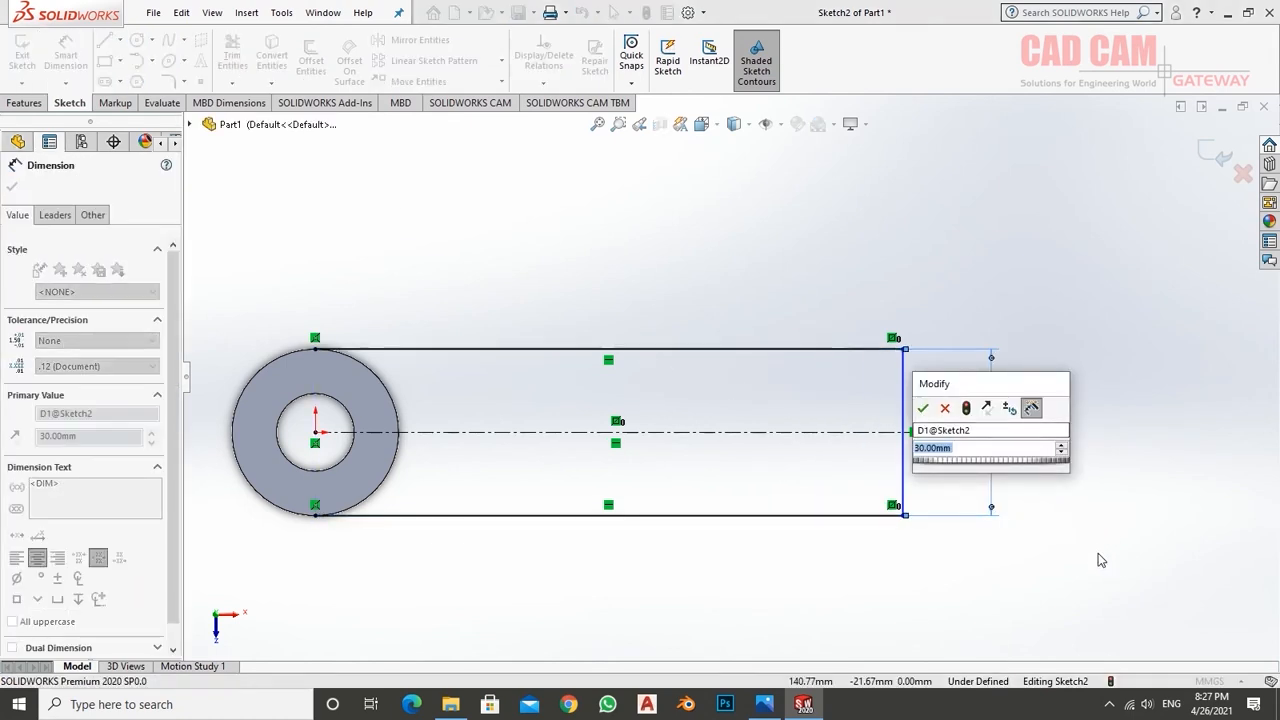
{"action": "type", "text": "28"}
{"action": "key", "text": "Return"}
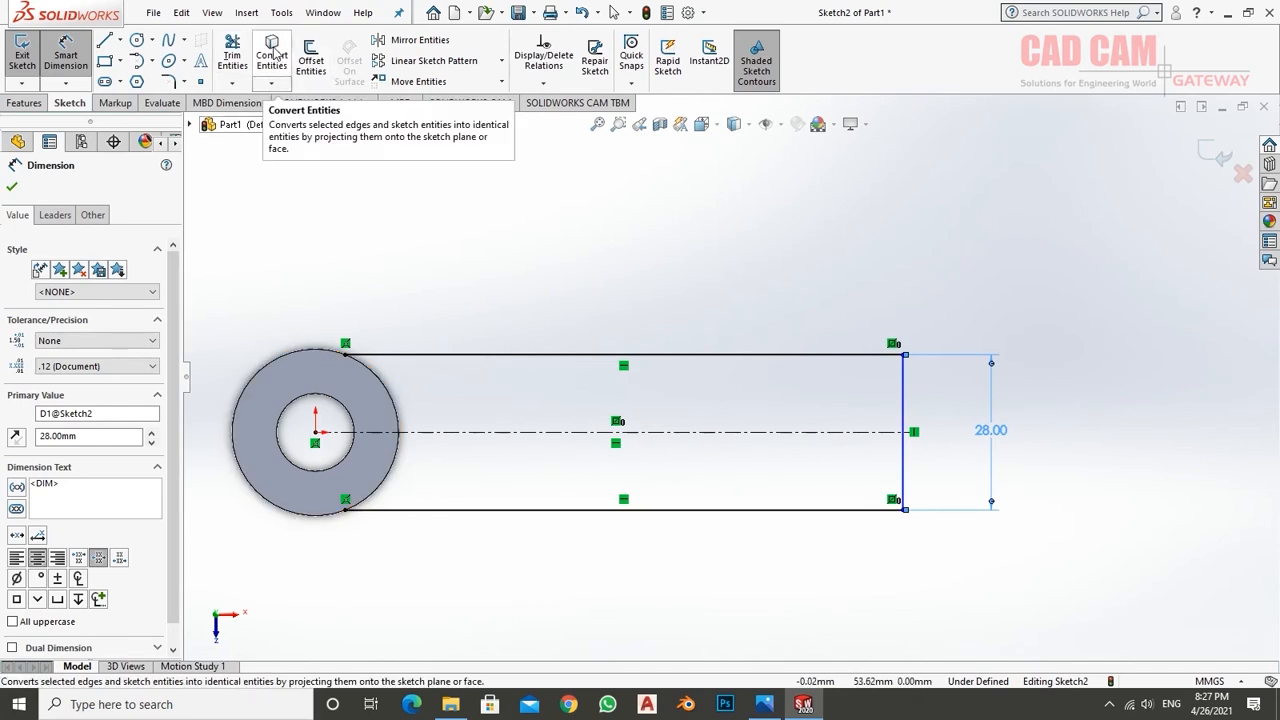
- Convert the ring's outer circular edge into a sketch entity of the arm sketch
{"action": "left_click", "coordinate": [272, 55]}
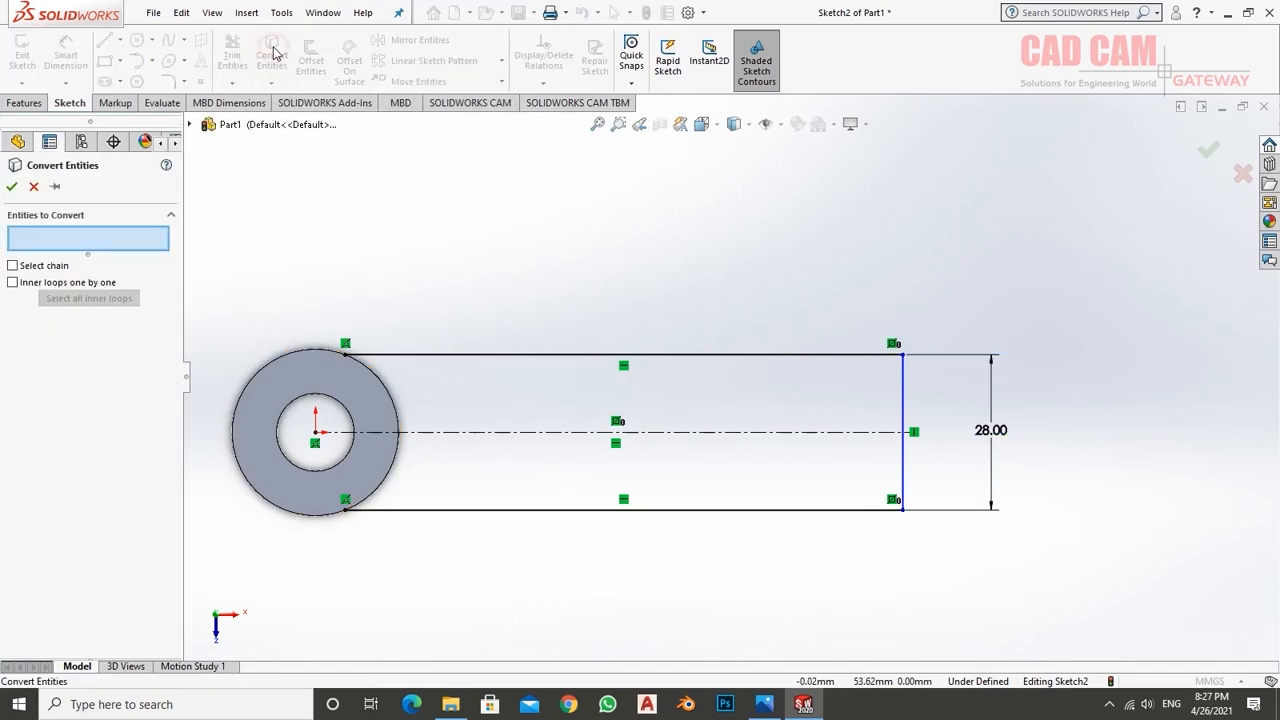
{"action": "left_click", "coordinate": [396, 408]}
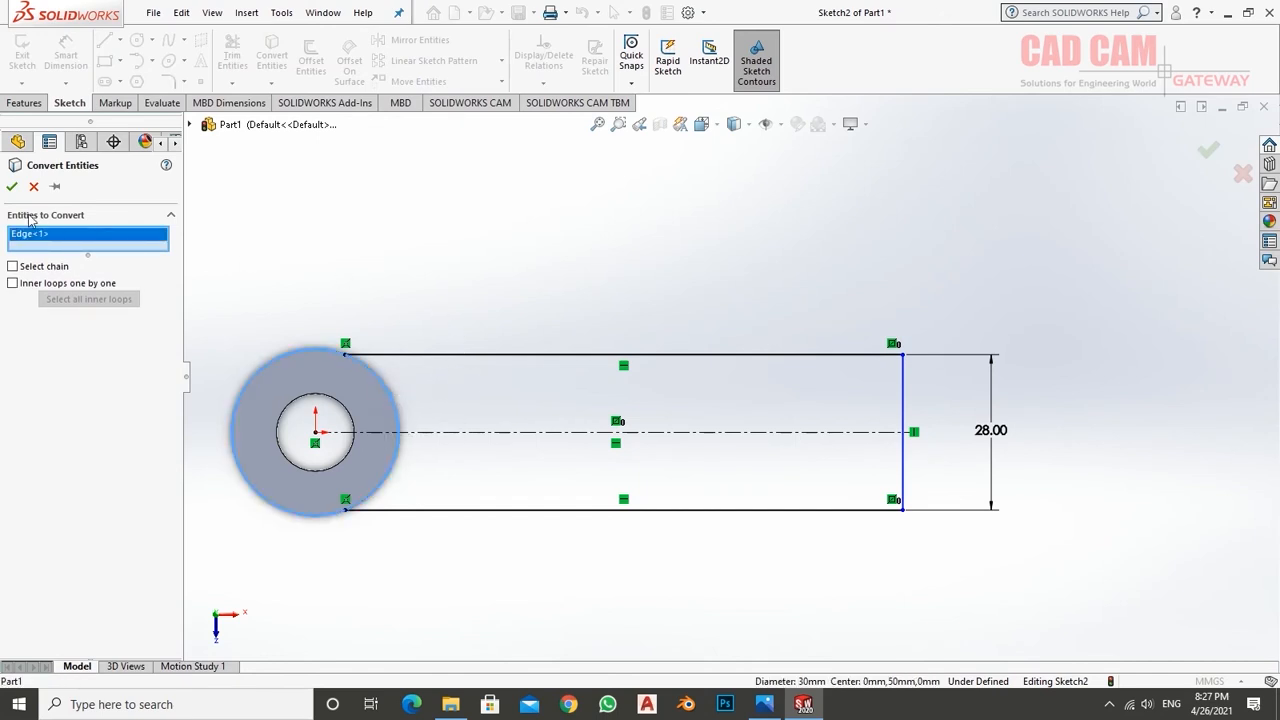
{"action": "left_click", "coordinate": [12, 186]}
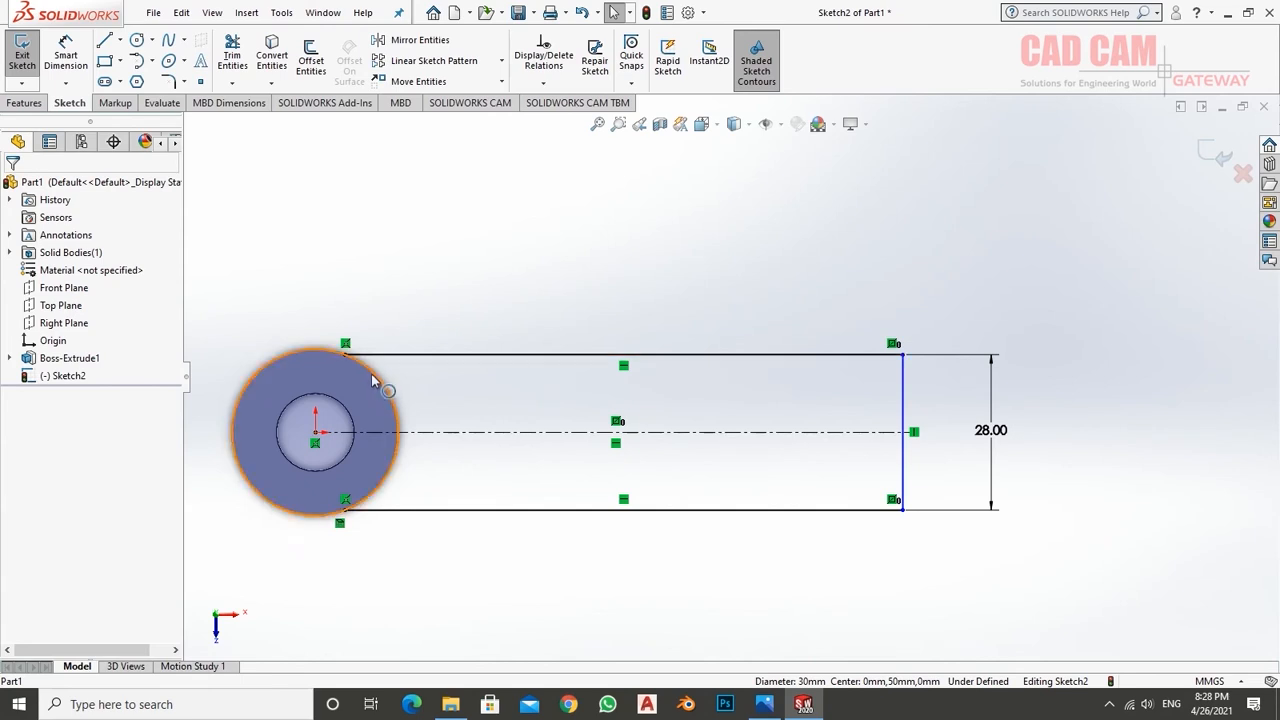
- Power trim the converted circle's portion outside the arm, keeping only the arc between the two long lines
{"action": "left_click", "coordinate": [232, 55]}
{"action": "left_click", "coordinate": [307, 328]}
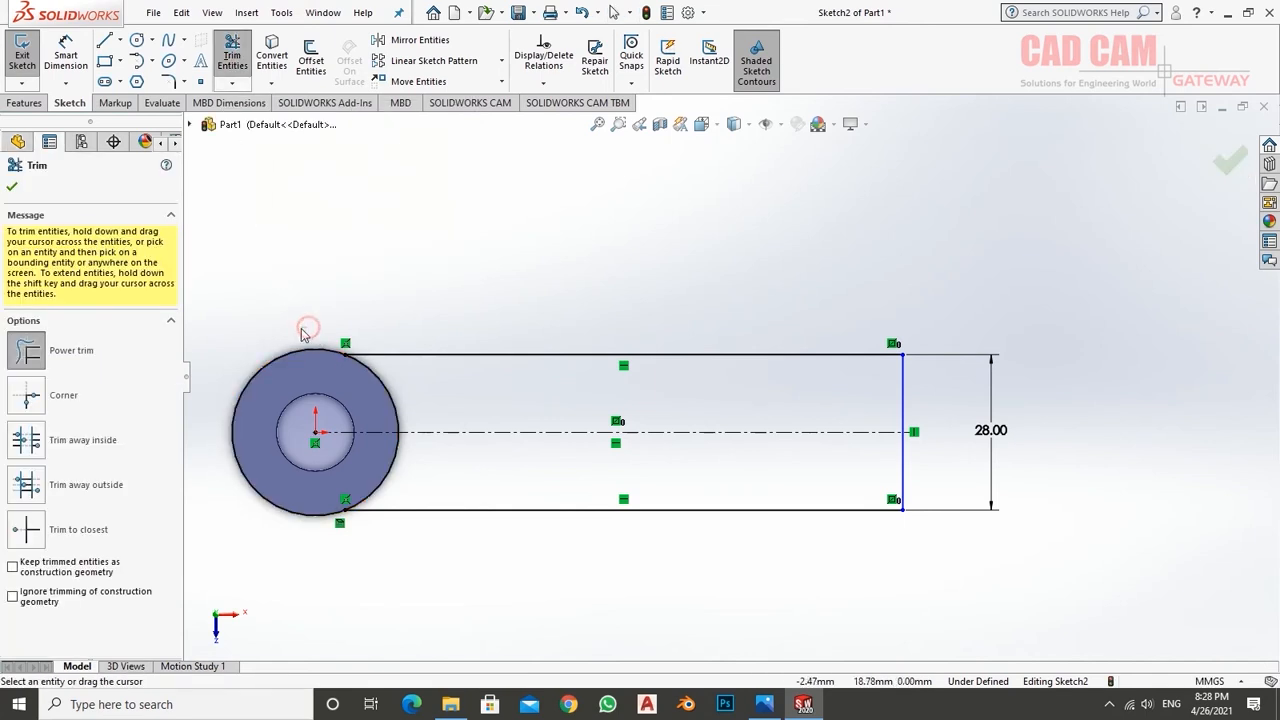
{"action": "mouse_move", "coordinate": [292, 344]}
{"action": "left_mouse_down"}
{"action": "mouse_move", "coordinate": [246, 449]}
{"action": "mouse_move", "coordinate": [237, 523]}
{"action": "mouse_move", "coordinate": [279, 527]}
{"action": "left_mouse_up"}
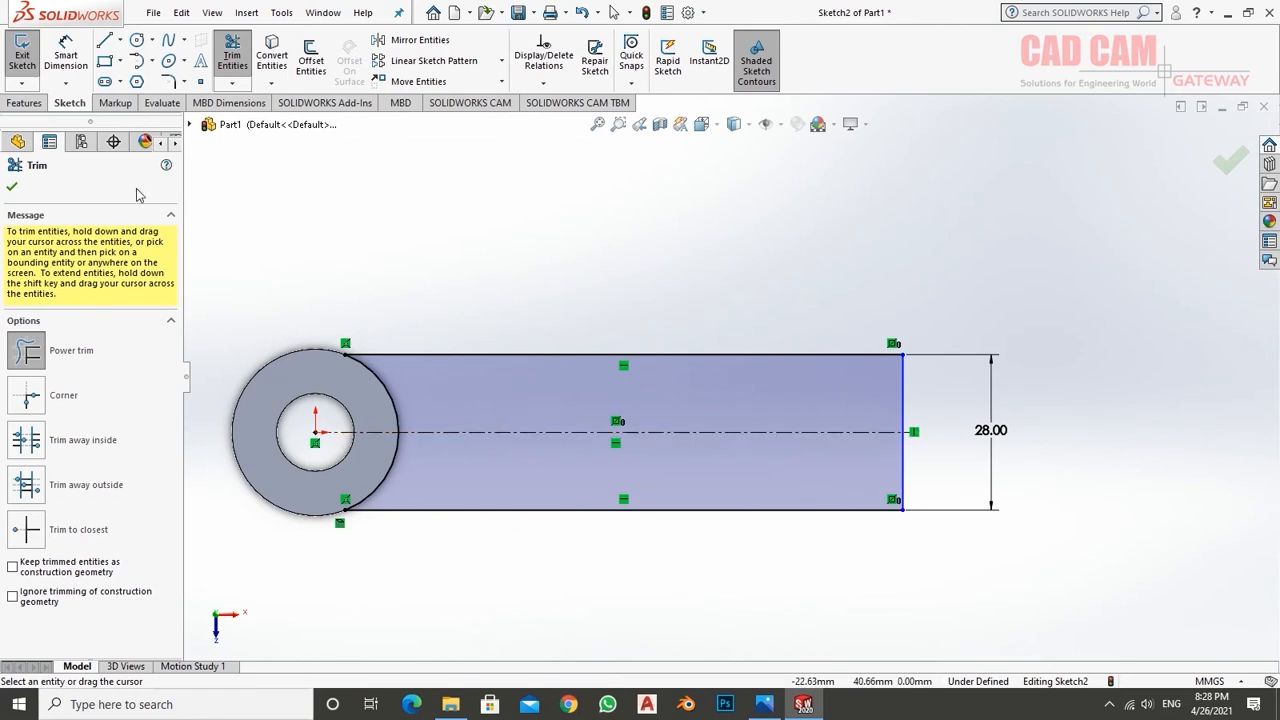
{"action": "left_click", "coordinate": [14, 185]}
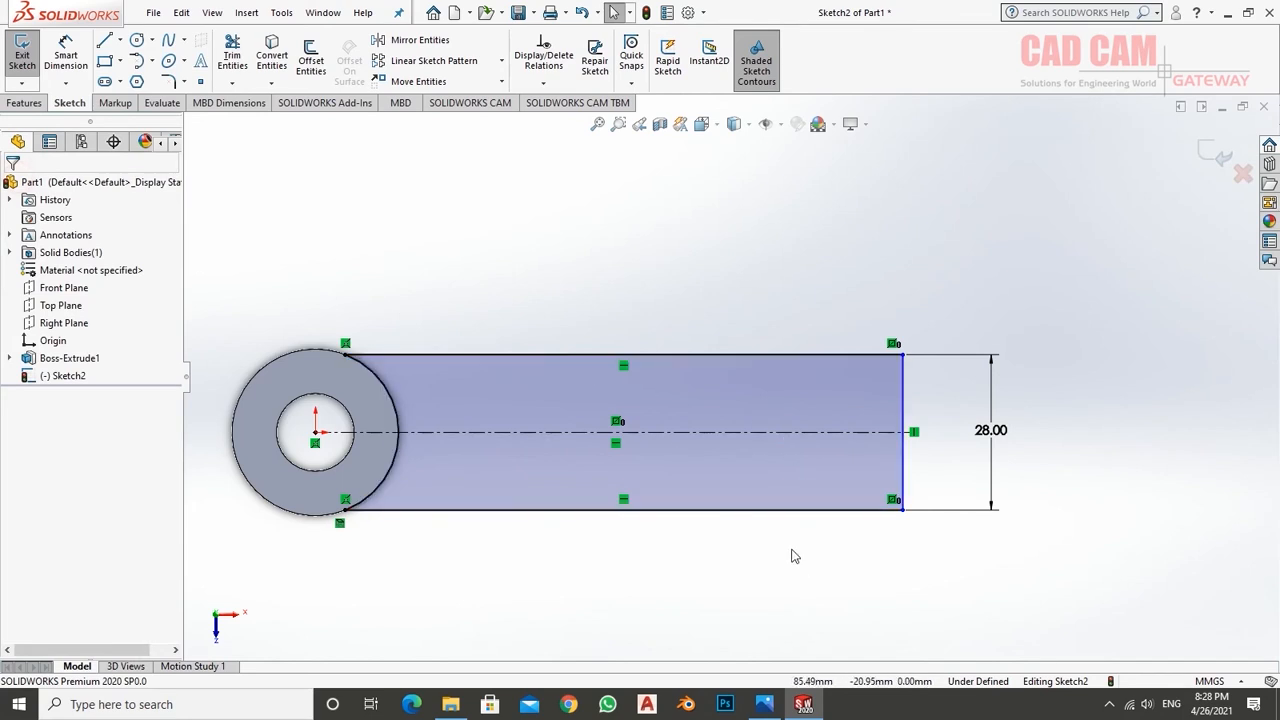
- Check the arm length in the reference drawing and dimension the distance from the ring's center to the arm's end line as 105 mm
{"action": "left_click", "coordinate": [763, 705]}
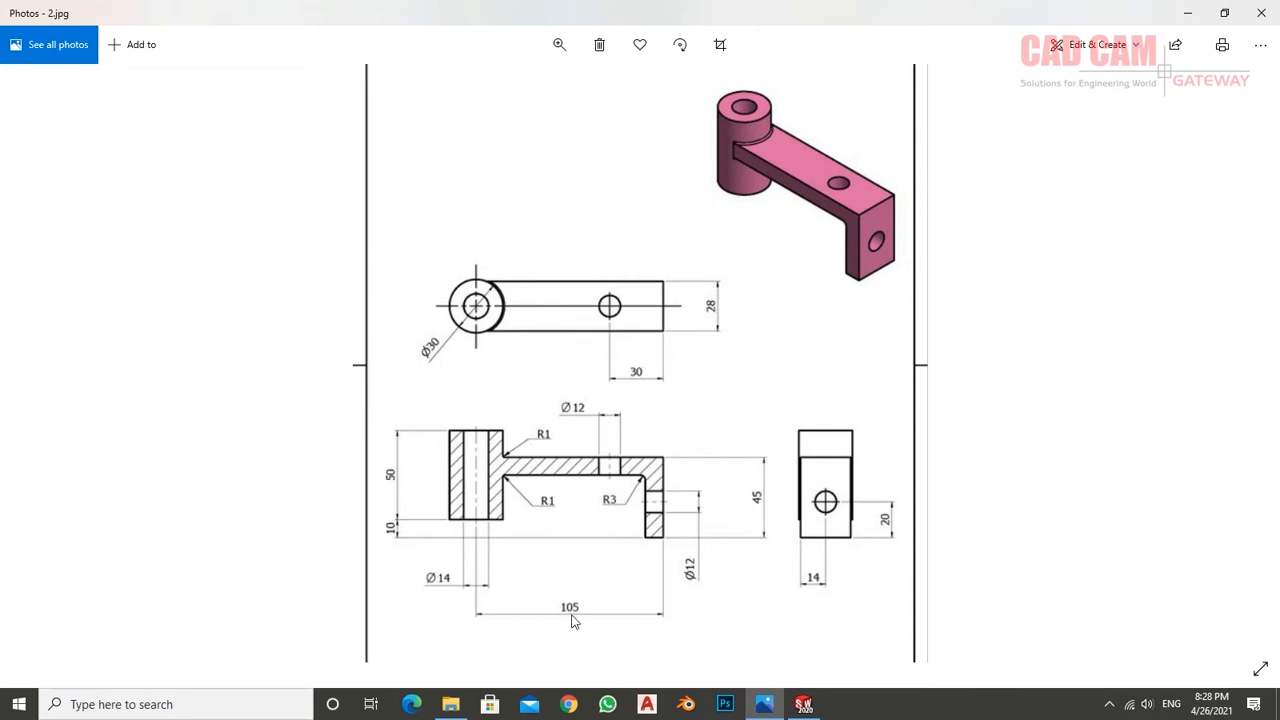
{"action": "left_click", "coordinate": [803, 705]}
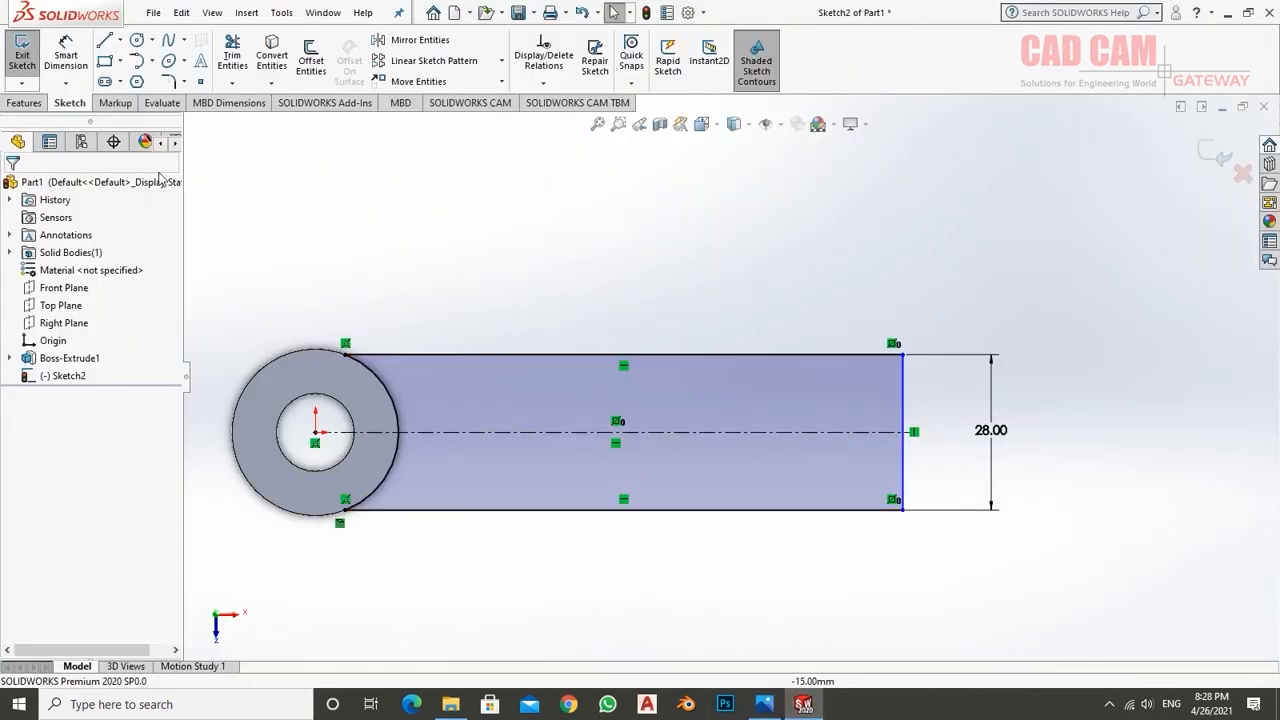
{"action": "left_click", "coordinate": [65, 55]}
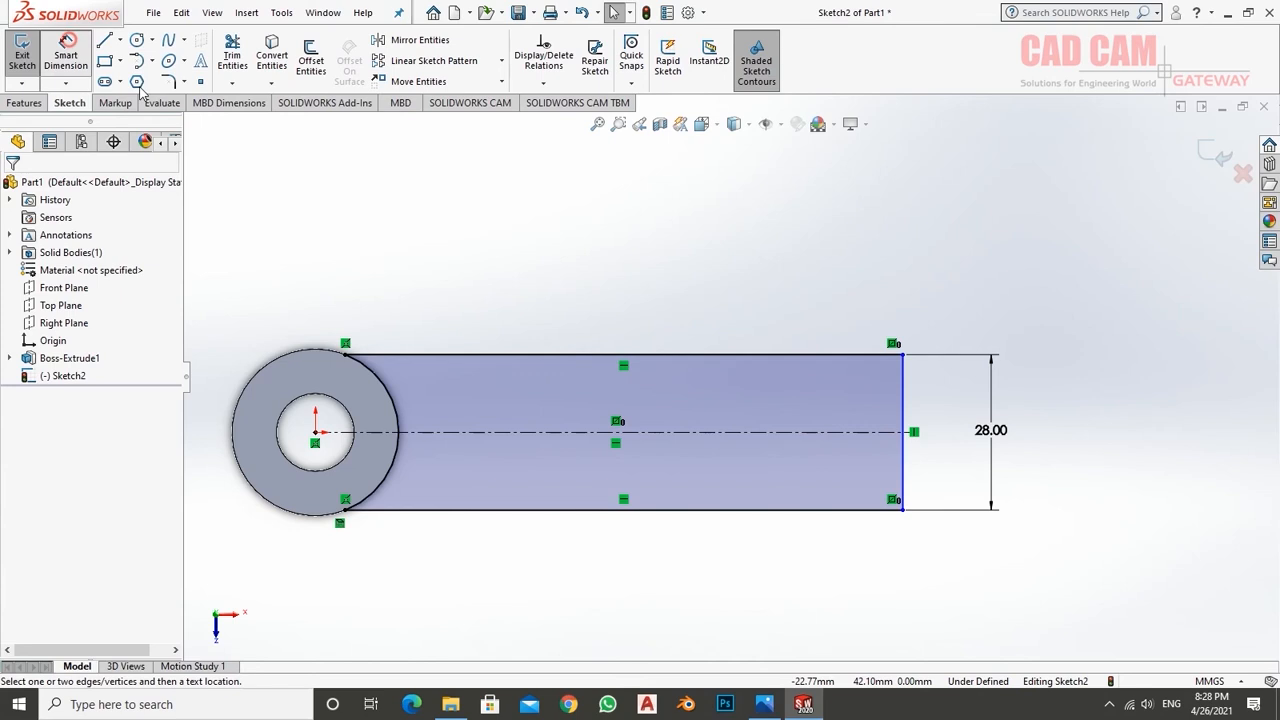
{"action": "left_click", "coordinate": [316, 434]}
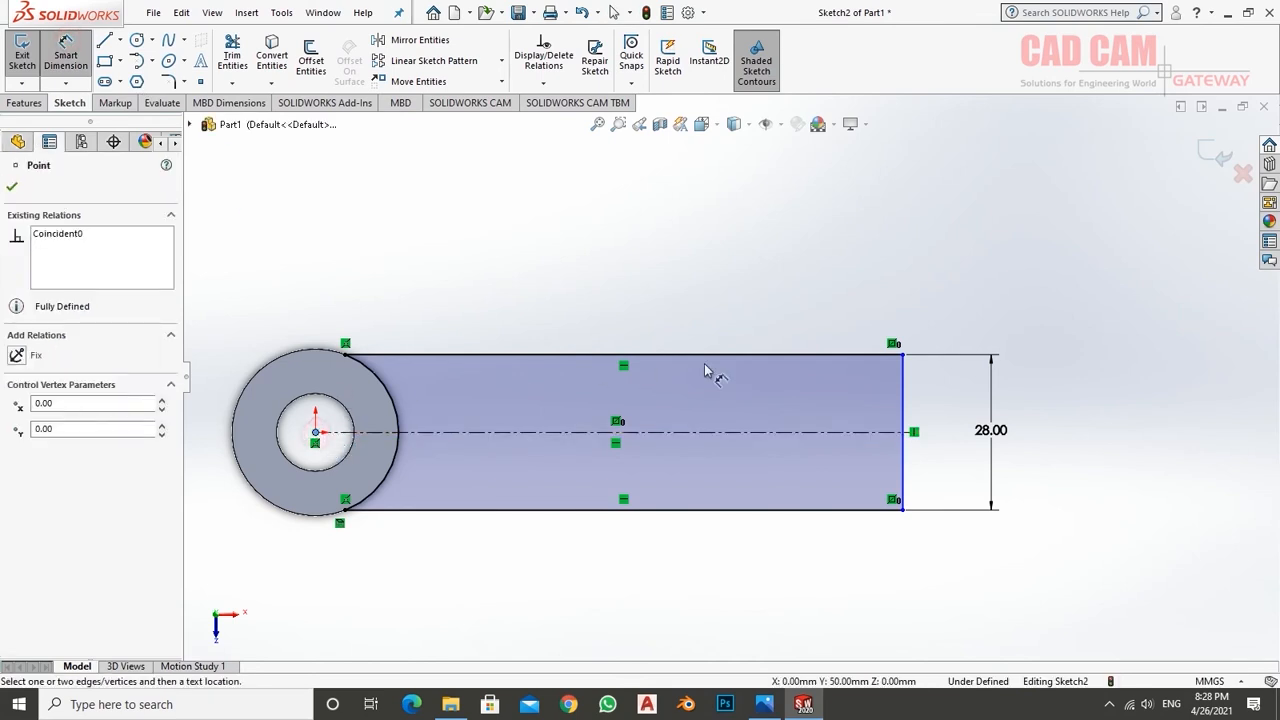
{"action": "left_click", "coordinate": [903, 368]}
{"action": "left_click", "coordinate": [615, 237]}
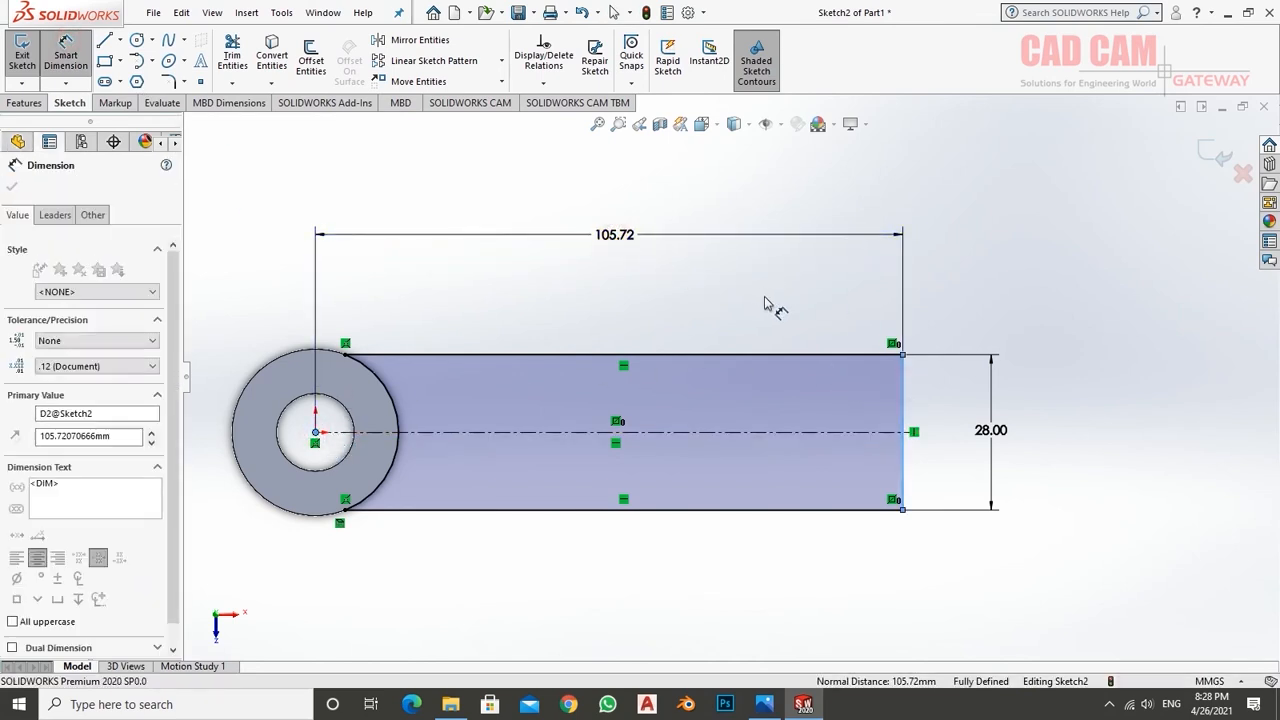
{"action": "type", "text": "105"}
{"action": "key", "text": "Return"}
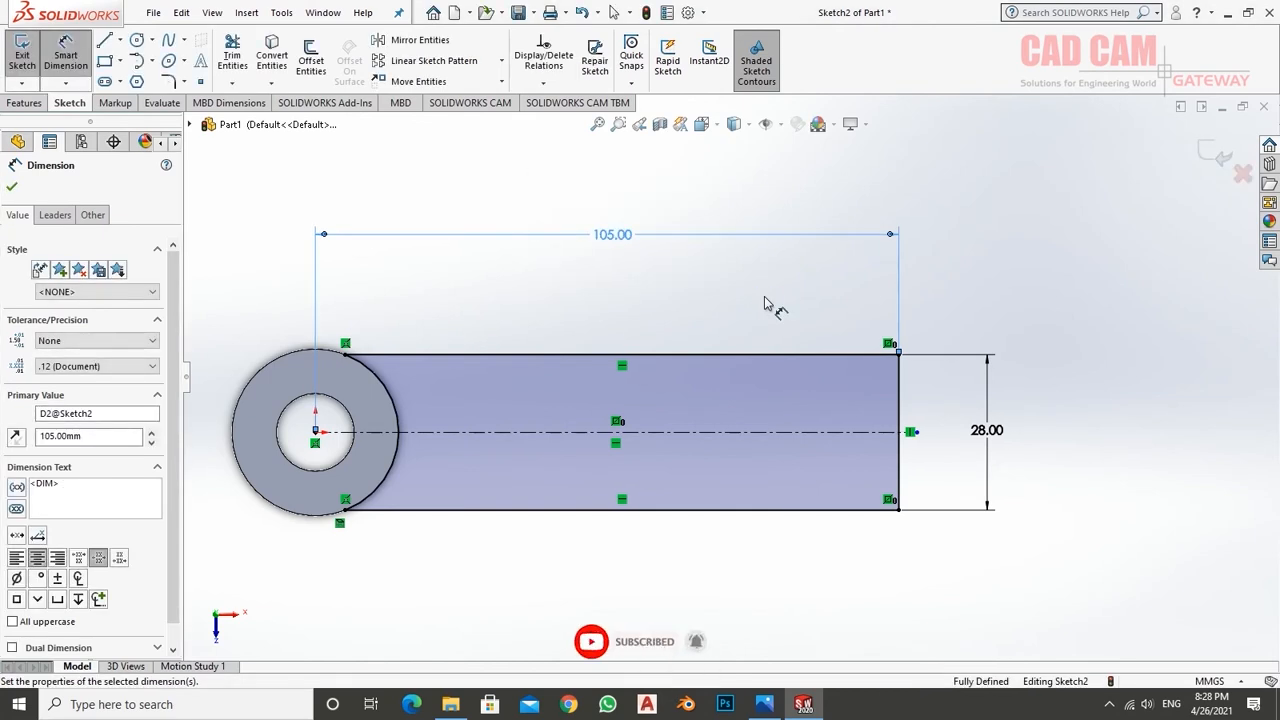
- Start a boss extrusion of the arm sketch and direct it downward along the cylinder with a blind depth of 42 mm
{"action": "left_click", "coordinate": [27, 58]}
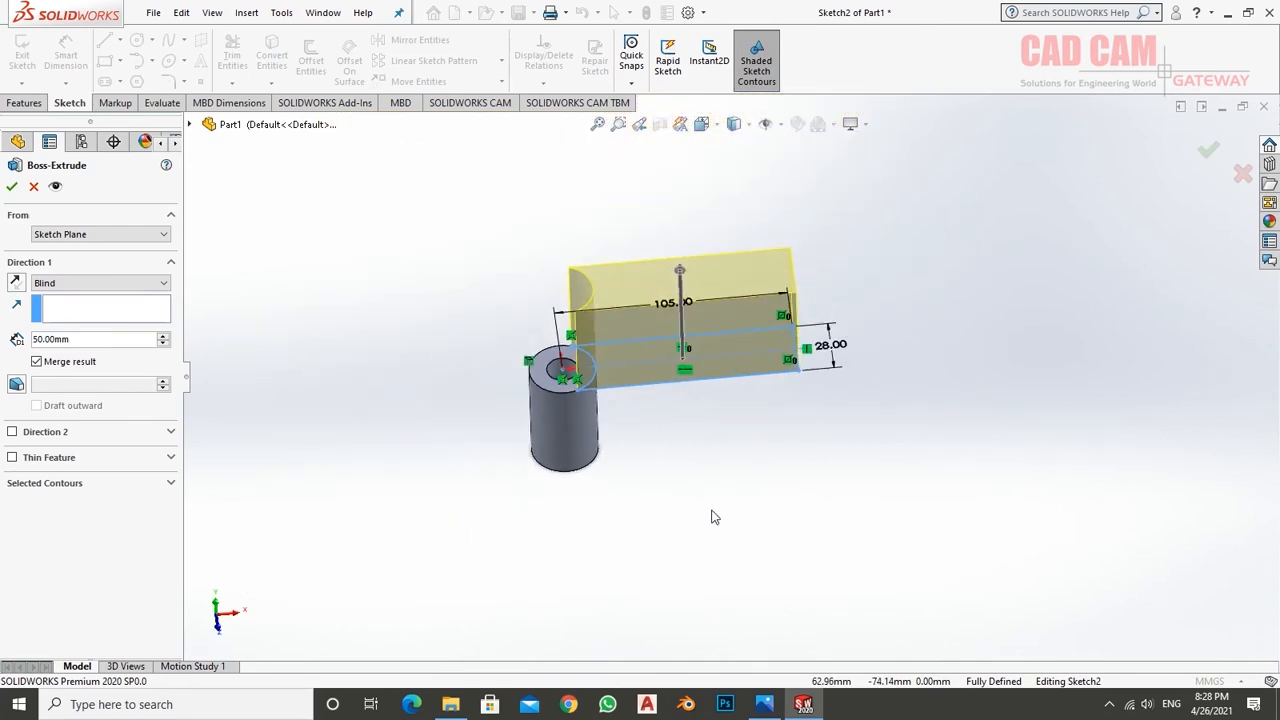
{"action": "mouse_move", "coordinate": [714, 517]}
{"action": "middle_mouse_down"}
{"action": "mouse_move", "coordinate": [663, 371]}
{"action": "mouse_move", "coordinate": [680, 335]}
{"action": "mouse_move", "coordinate": [710, 360]}
{"action": "mouse_move", "coordinate": [702, 377]}
{"action": "middle_mouse_up"}
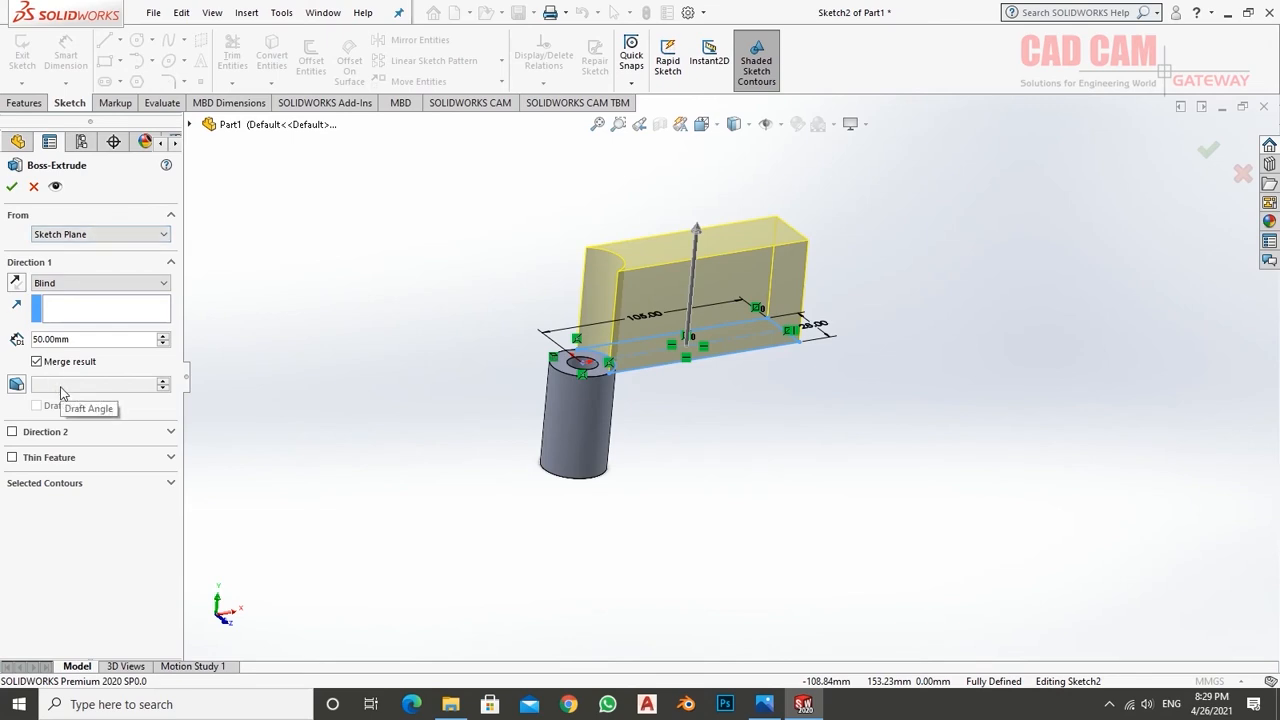
{"action": "left_click", "coordinate": [697, 228]}
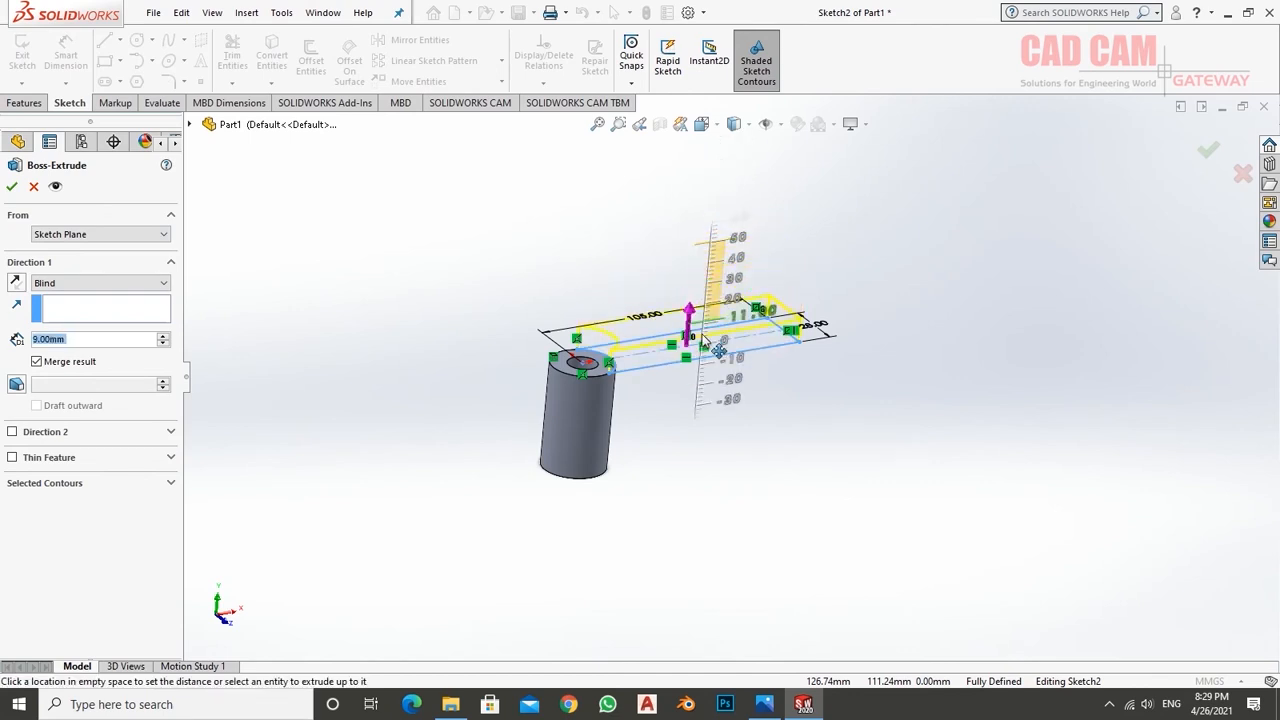
{"action": "left_click", "coordinate": [702, 430]}
{"action": "mouse_move", "coordinate": [676, 430]}
{"action": "middle_mouse_down"}
{"action": "mouse_move", "coordinate": [614, 434]}
{"action": "mouse_move", "coordinate": [603, 460]}
{"action": "middle_mouse_up"}
{"action": "scroll", "coordinate": [649, 391], "scroll_direction": "down", "scroll_amount": 2}
{"action": "scroll", "coordinate": [649, 391], "scroll_direction": "down", "scroll_amount": 2}
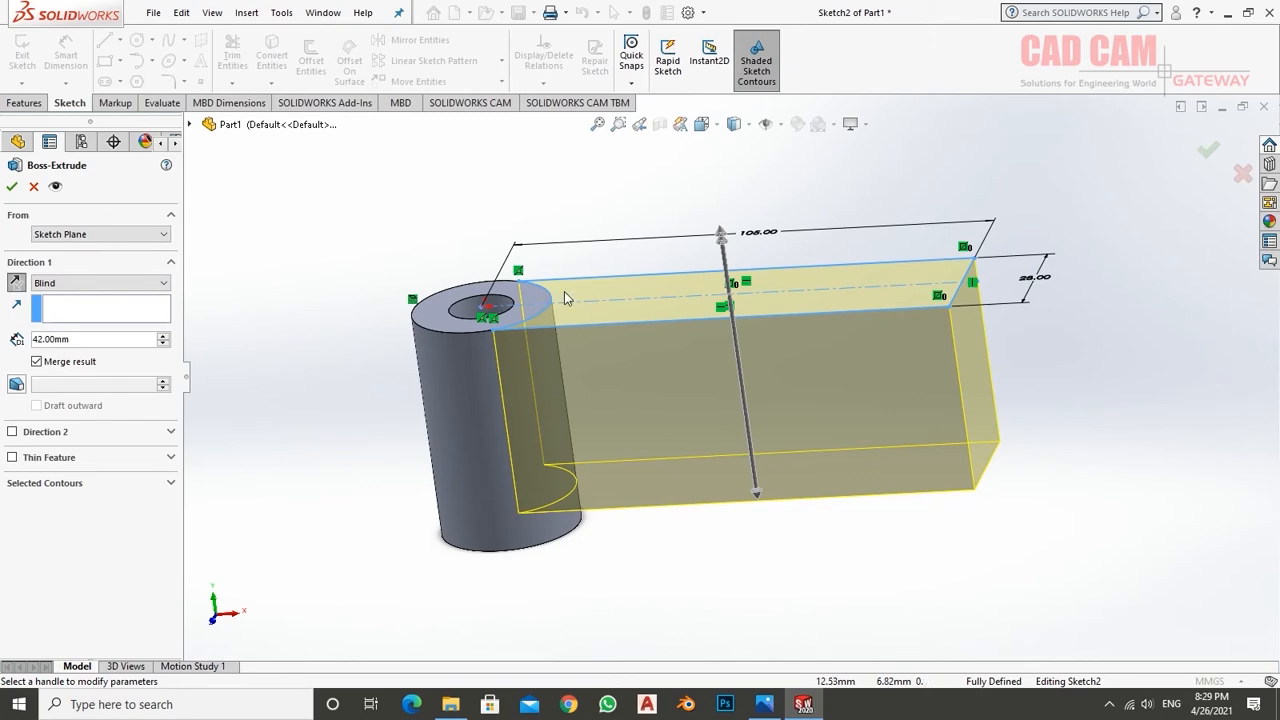
{"action": "middle_click_drag", "start_coordinate": [564, 291], "coordinate": [650, 300]}
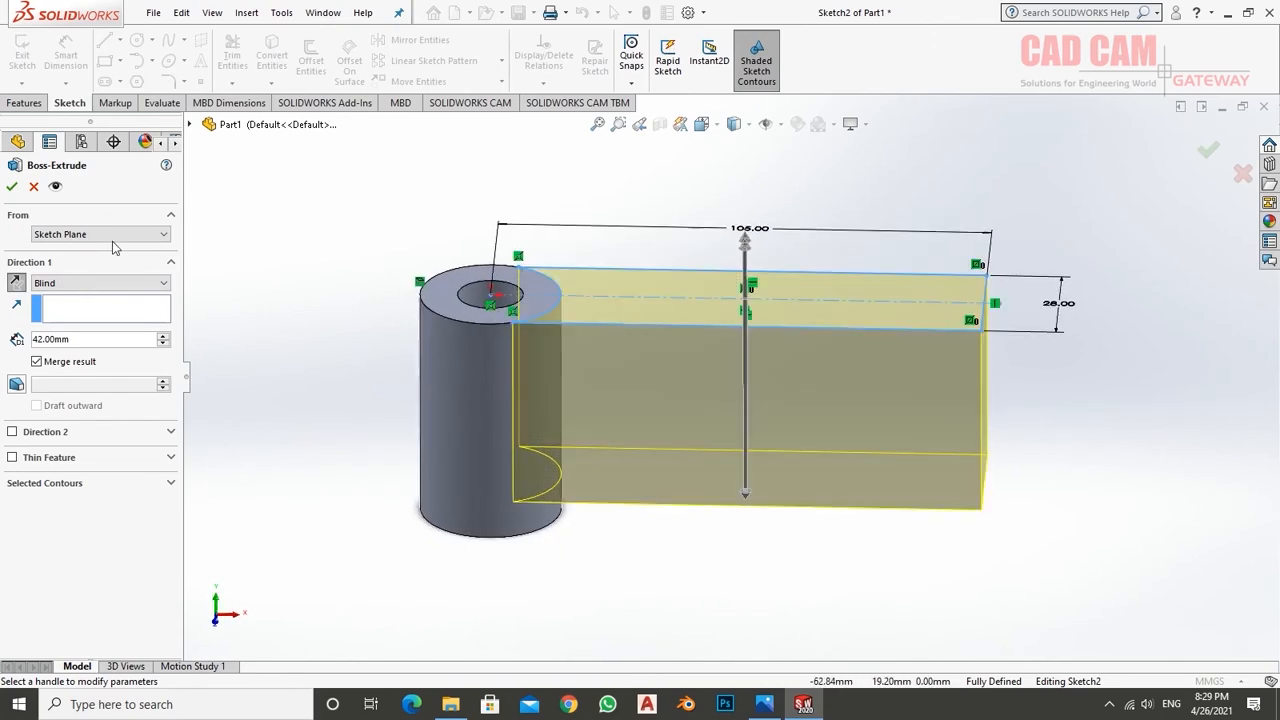
- Start the arm extrusion from an offset of 15 mm below the sketch plane
{"action": "left_click", "coordinate": [112, 239]}
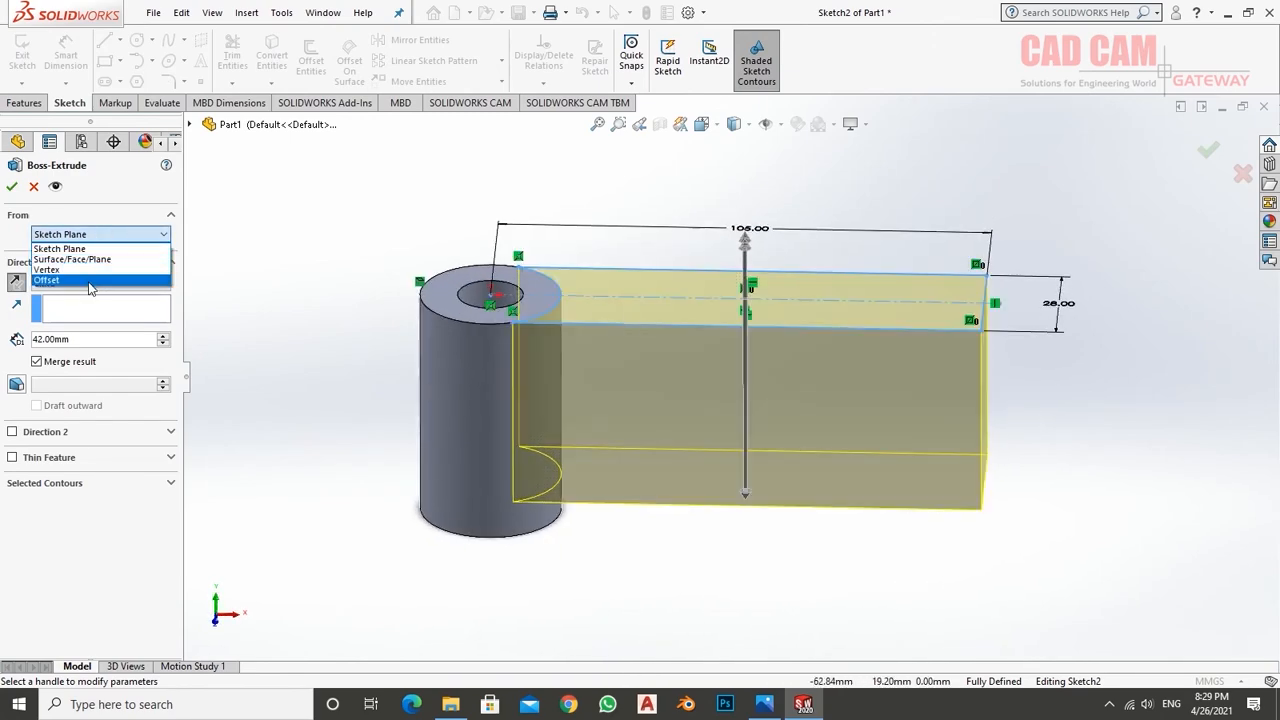
{"action": "left_click", "coordinate": [89, 281]}
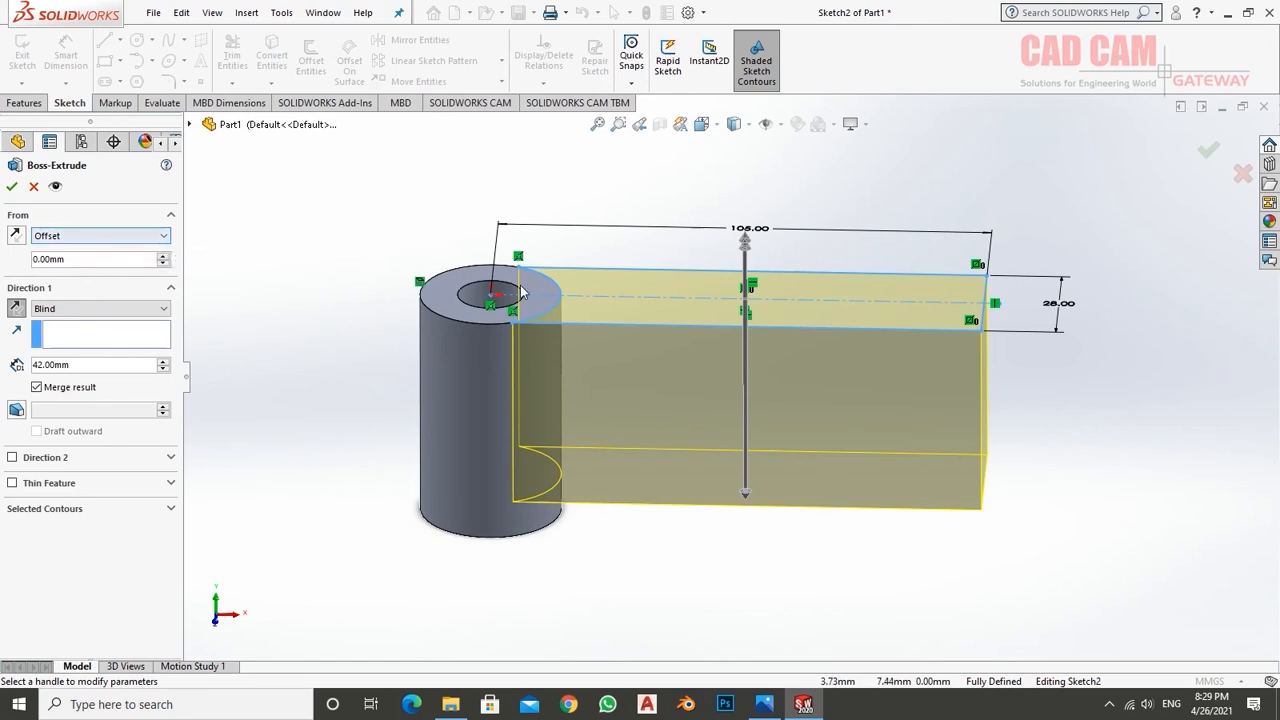
{"action": "left_click", "coordinate": [129, 260]}
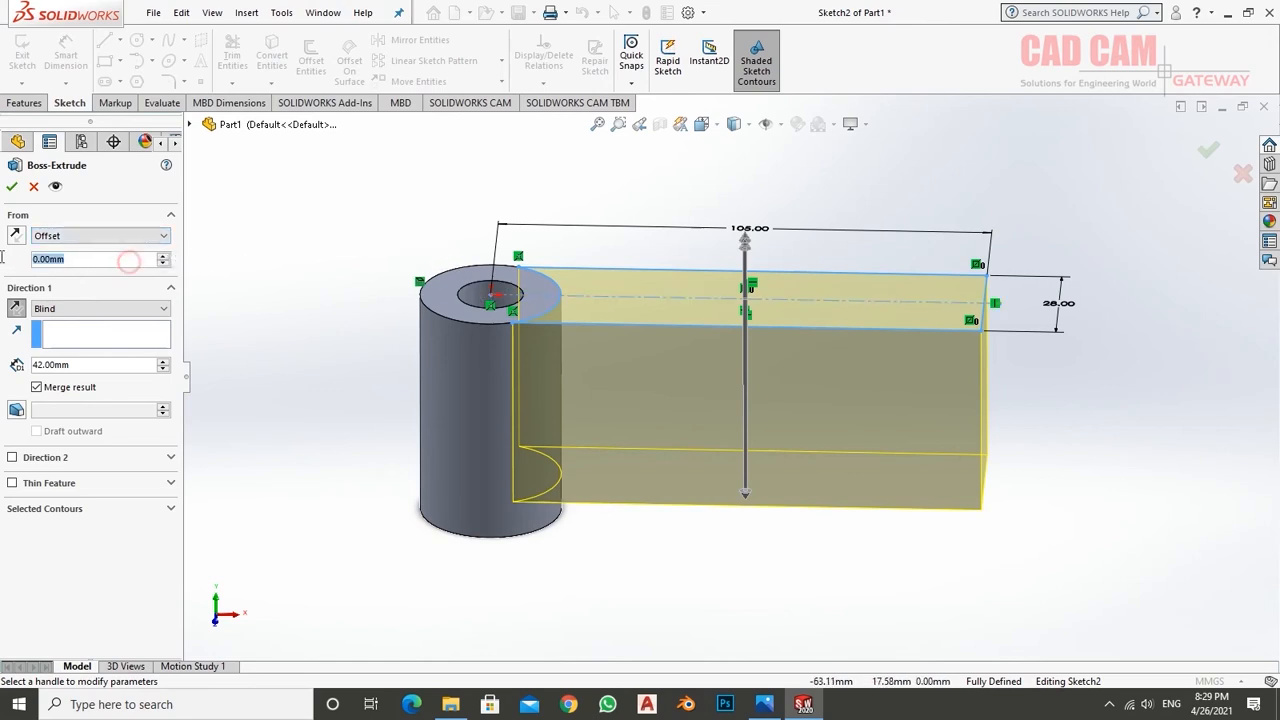
{"action": "type", "text": "15"}
{"action": "key", "text": "Return"}
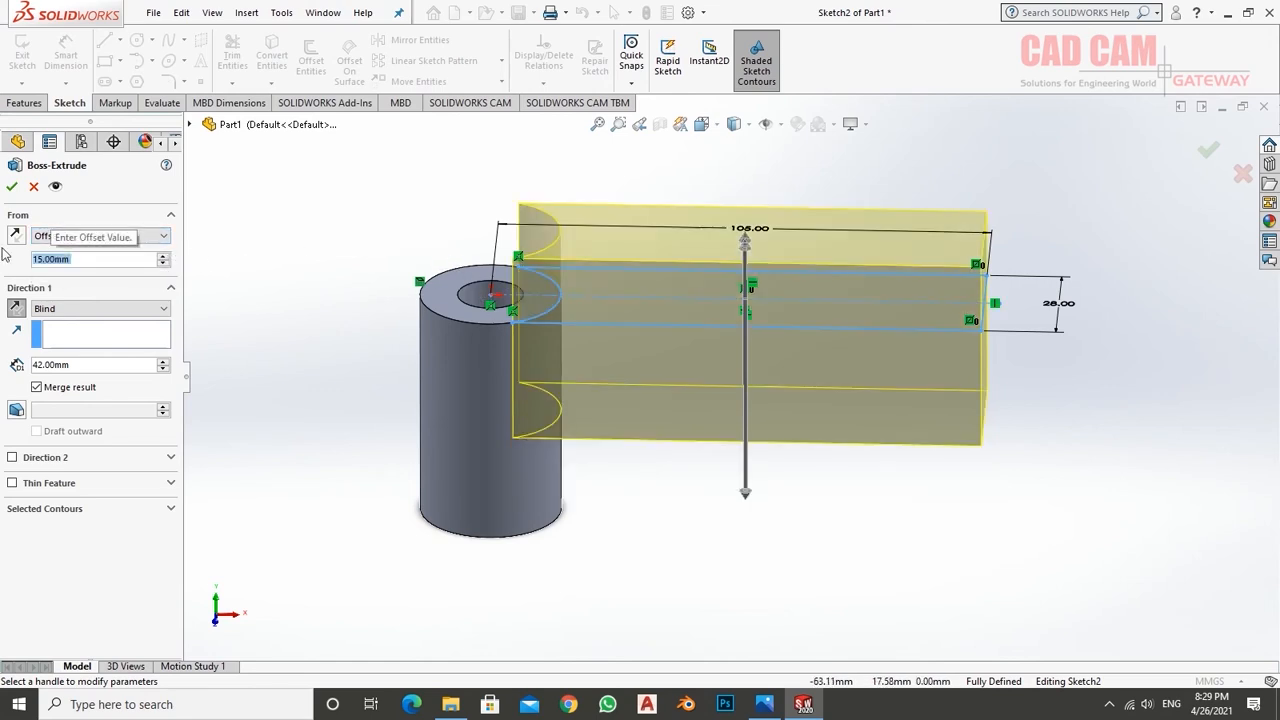
{"action": "middle_click_drag", "start_coordinate": [677, 340], "coordinate": [701, 296]}
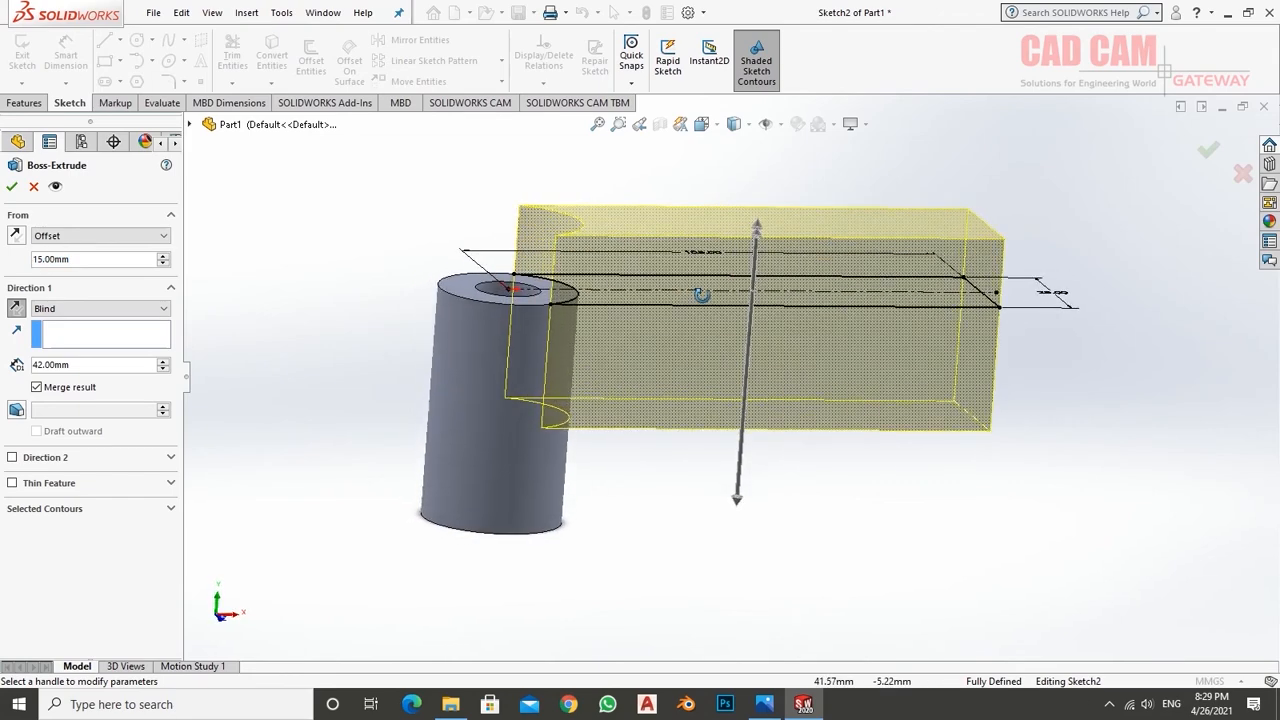
{"action": "left_click", "coordinate": [16, 238]}
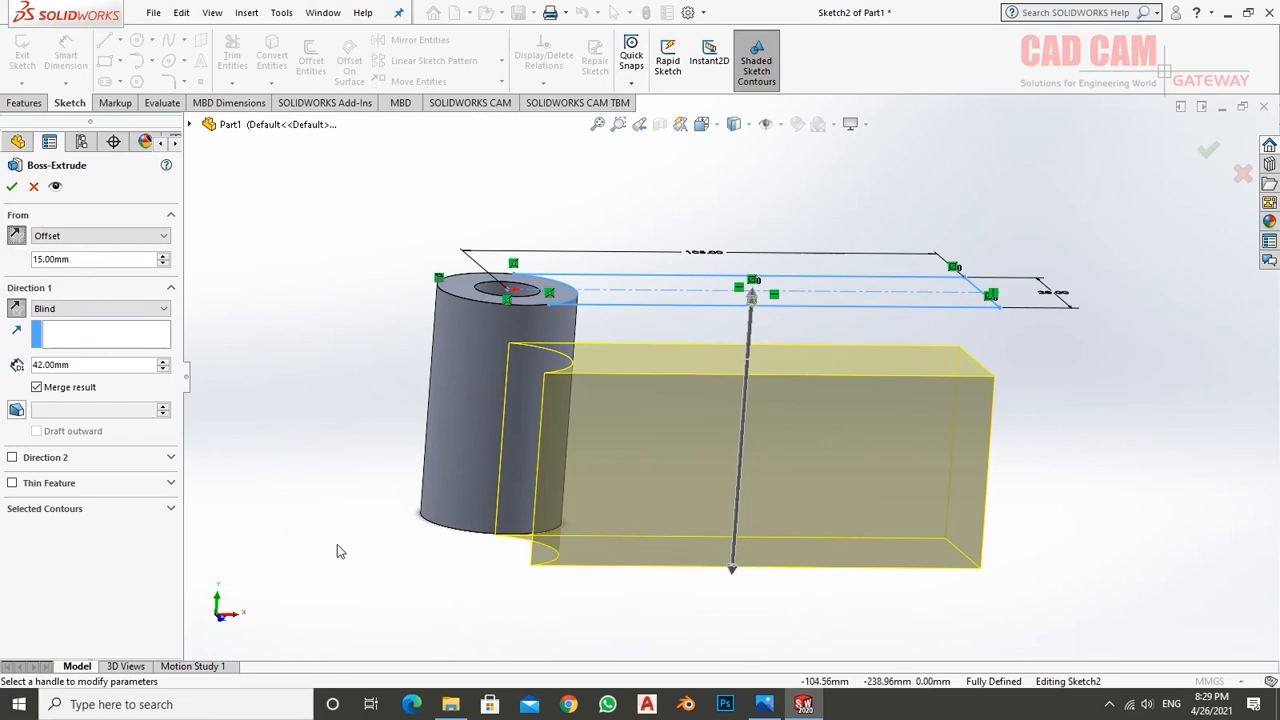
- Check the arm thickness in the reference drawing, set the extrusion depth to 10 mm and complete the arm
{"action": "left_click", "coordinate": [764, 704]}
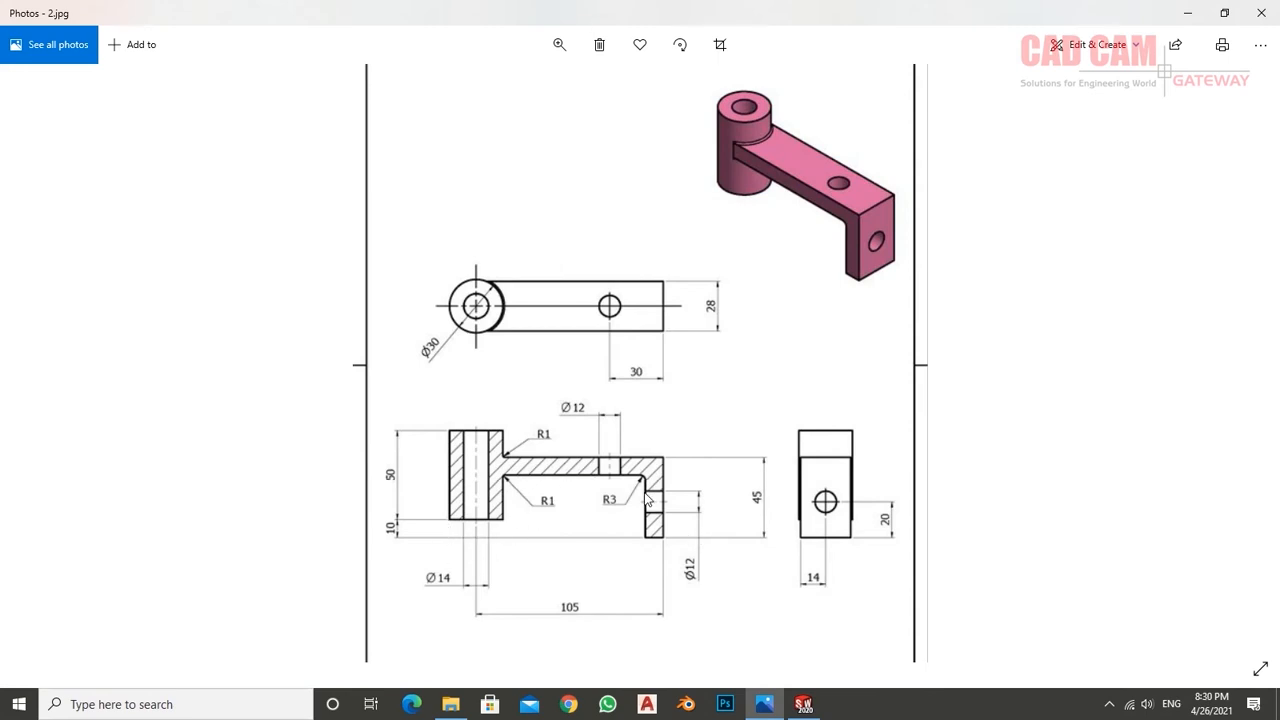
{"action": "left_click", "coordinate": [803, 704]}
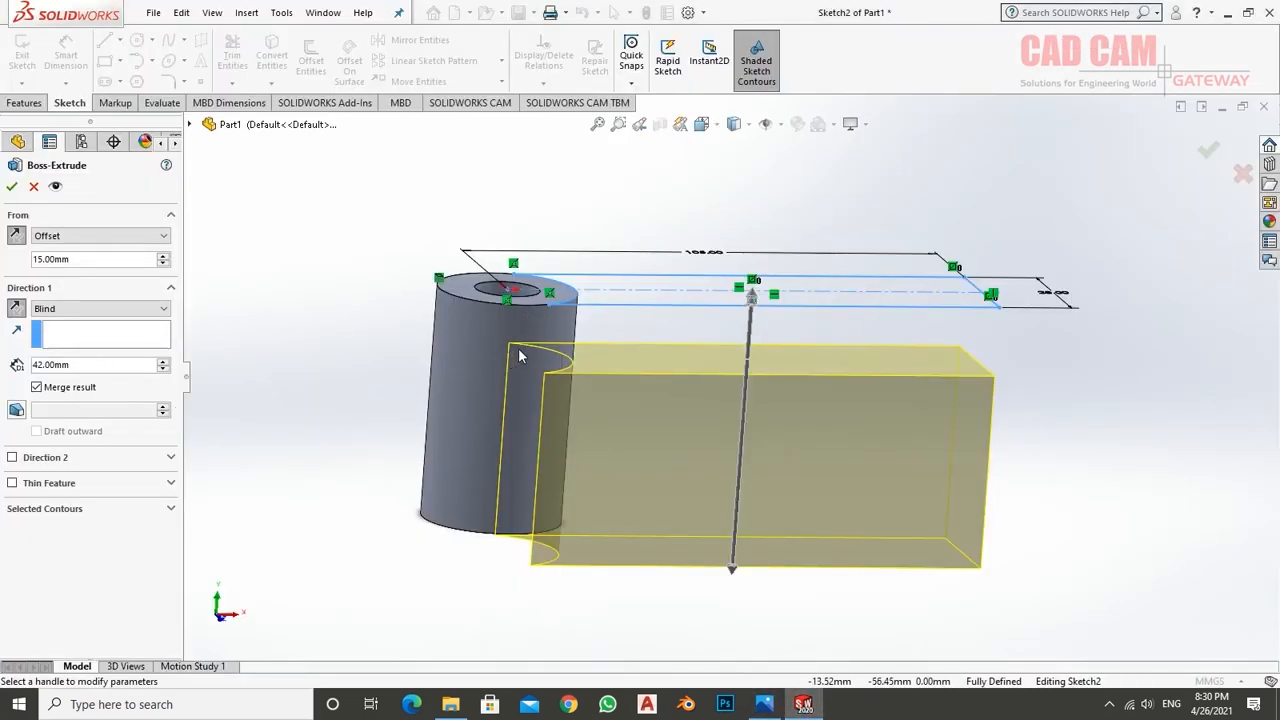
{"action": "double_click", "coordinate": [74, 365]}
{"action": "type", "text": "10"}
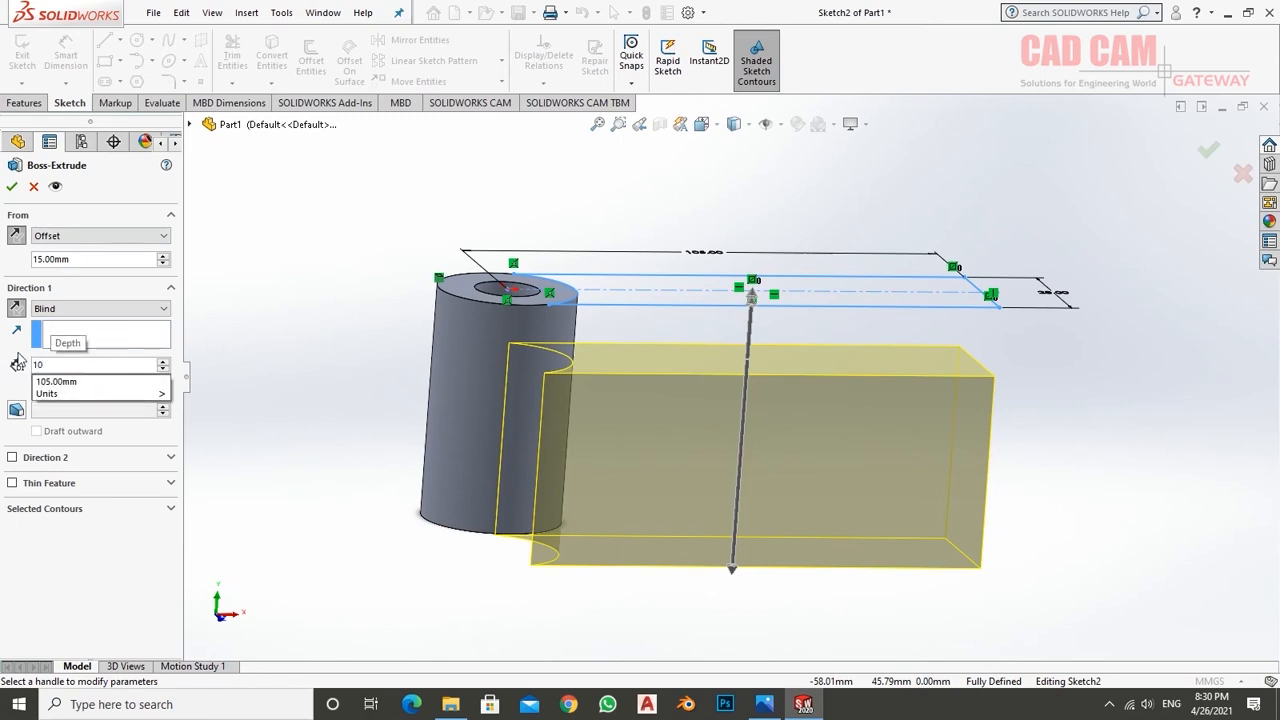
{"action": "key", "text": "Return"}
{"action": "middle_click_drag", "start_coordinate": [625, 430], "coordinate": [624, 328]}
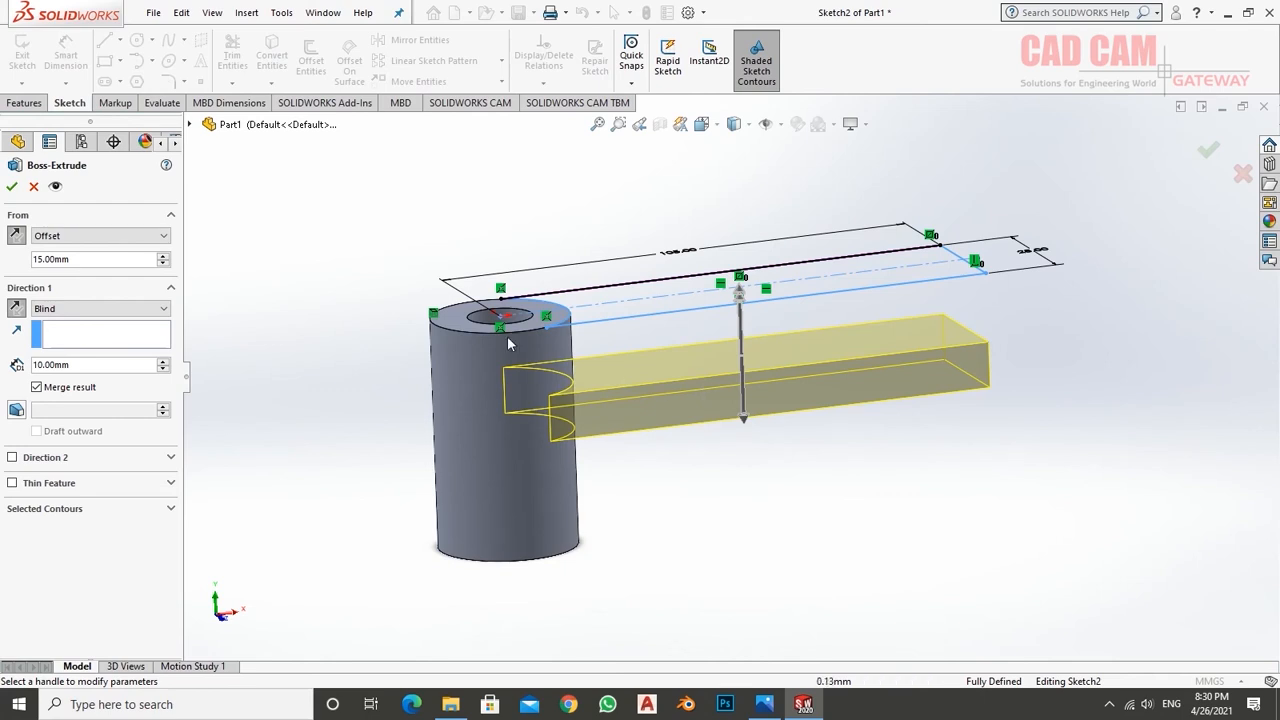
{"action": "left_click", "coordinate": [1208, 149]}
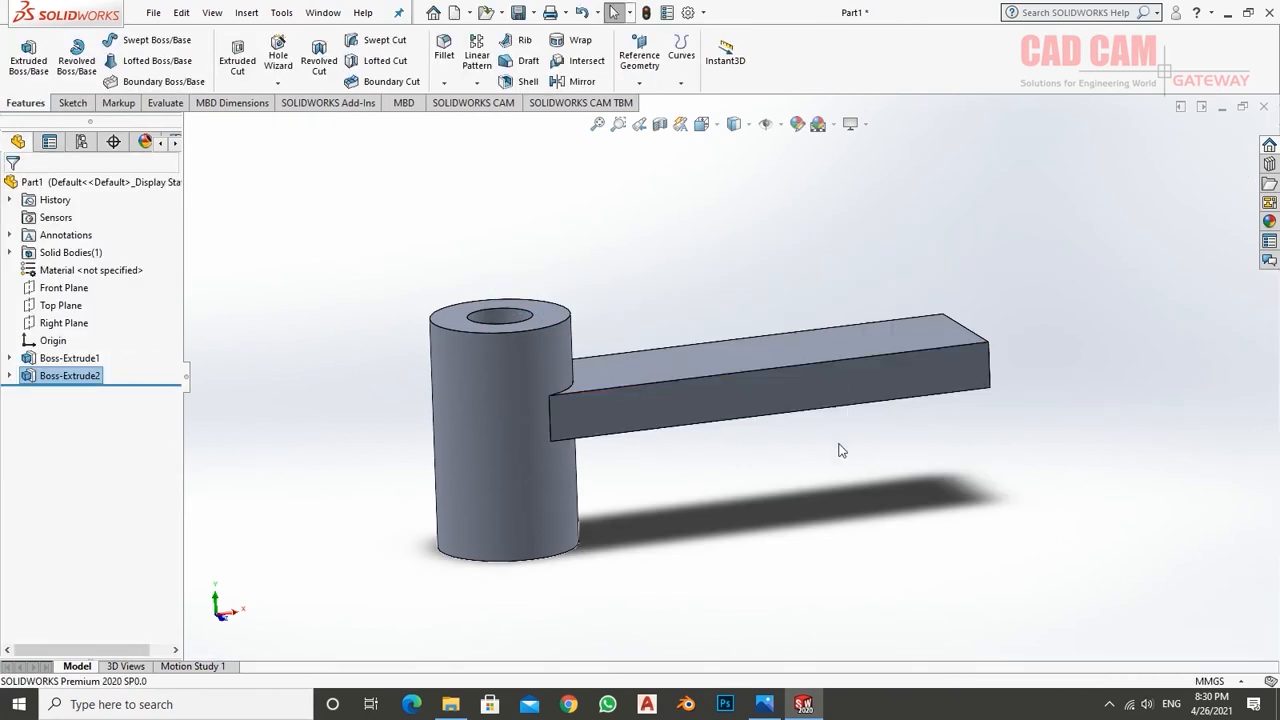
- Start a sketch on the arm's end face and view it normal to the sketch plane
{"action": "middle_click_drag", "start_coordinate": [840, 449], "coordinate": [897, 445]}
{"action": "scroll", "coordinate": [897, 445], "scroll_direction": "down", "scroll_amount": 2}
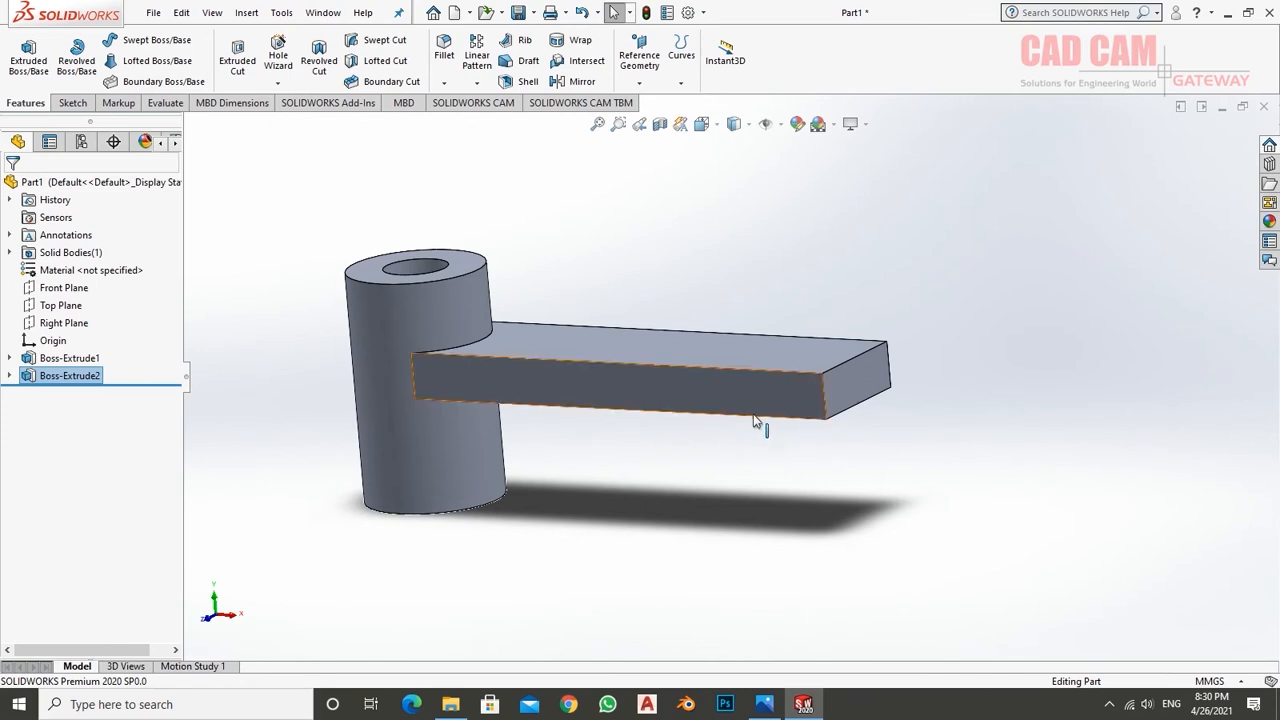
{"action": "left_click", "coordinate": [34, 52]}
{"action": "left_click", "coordinate": [862, 392]}
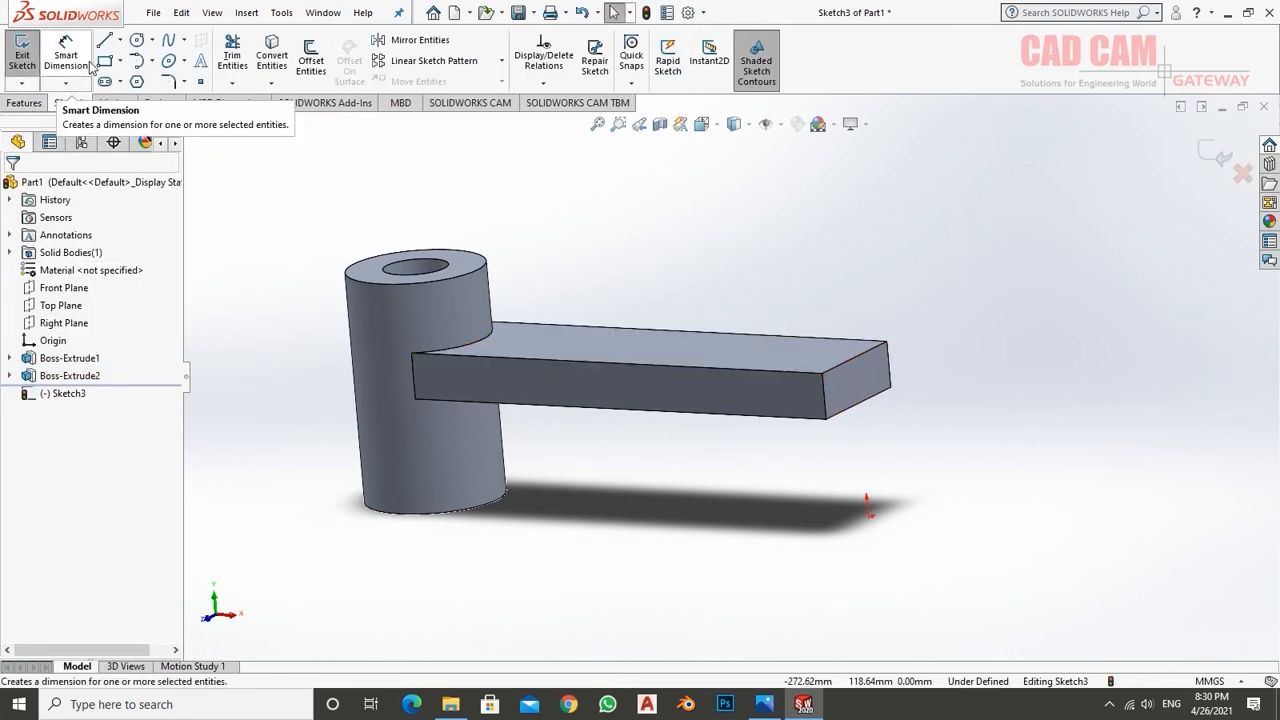
{"action": "right_click", "coordinate": [69, 395]}
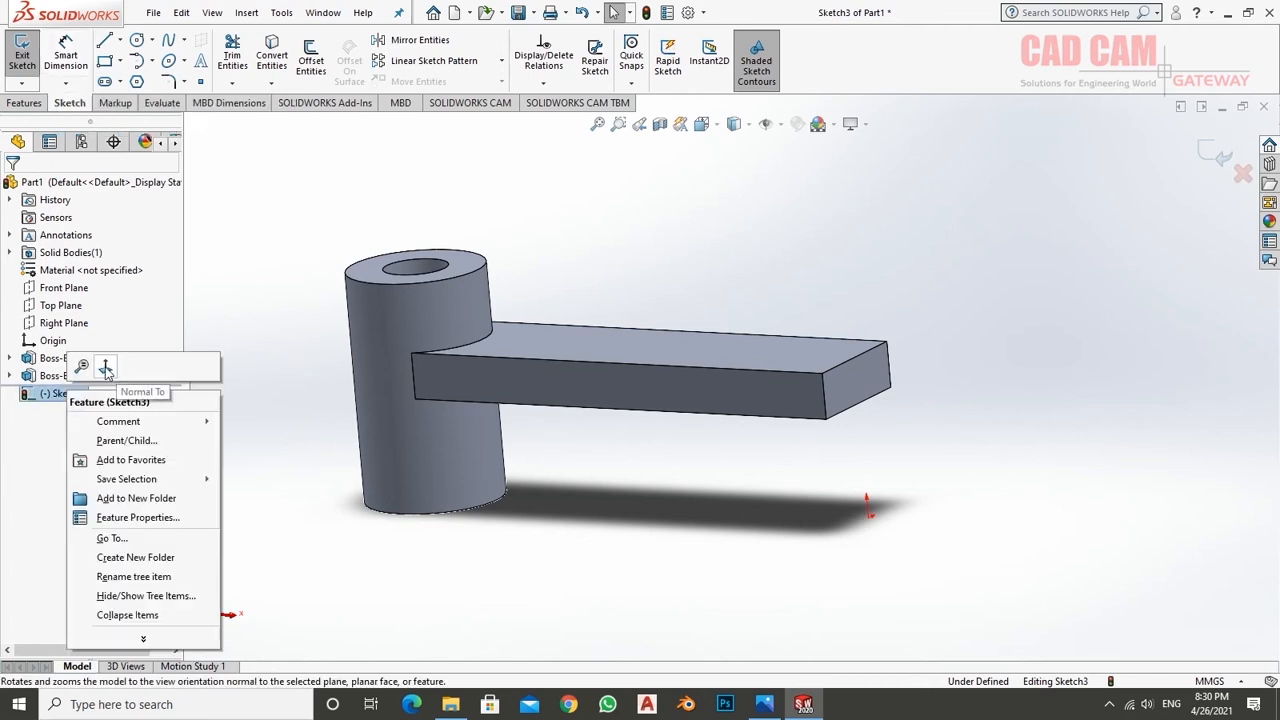
{"action": "left_click", "coordinate": [104, 366]}
{"action": "scroll", "coordinate": [728, 370], "scroll_direction": "up", "scroll_amount": 3}
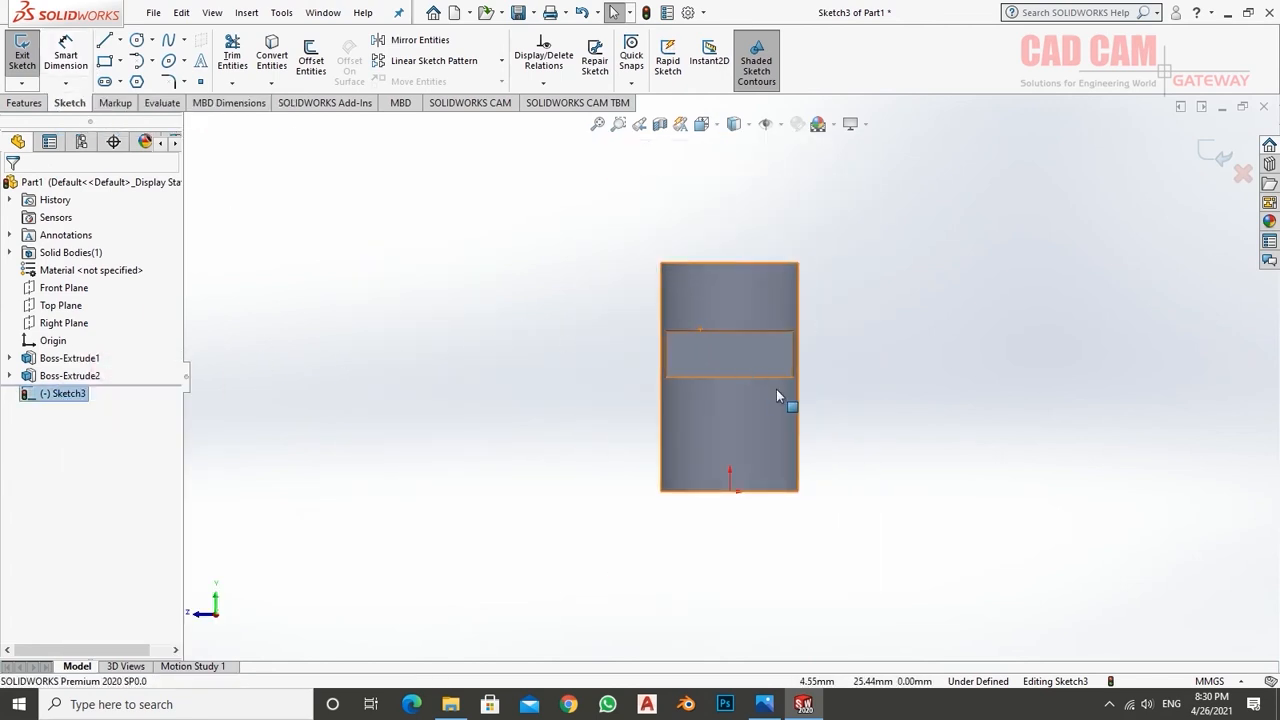
{"action": "scroll", "coordinate": [789, 400], "scroll_direction": "down", "scroll_amount": 2}
- Draw a closed rectangular leg profile 28 mm wide and about 32 mm high, hanging from the lower edge of the arm's end face
{"action": "left_click", "coordinate": [104, 40]}
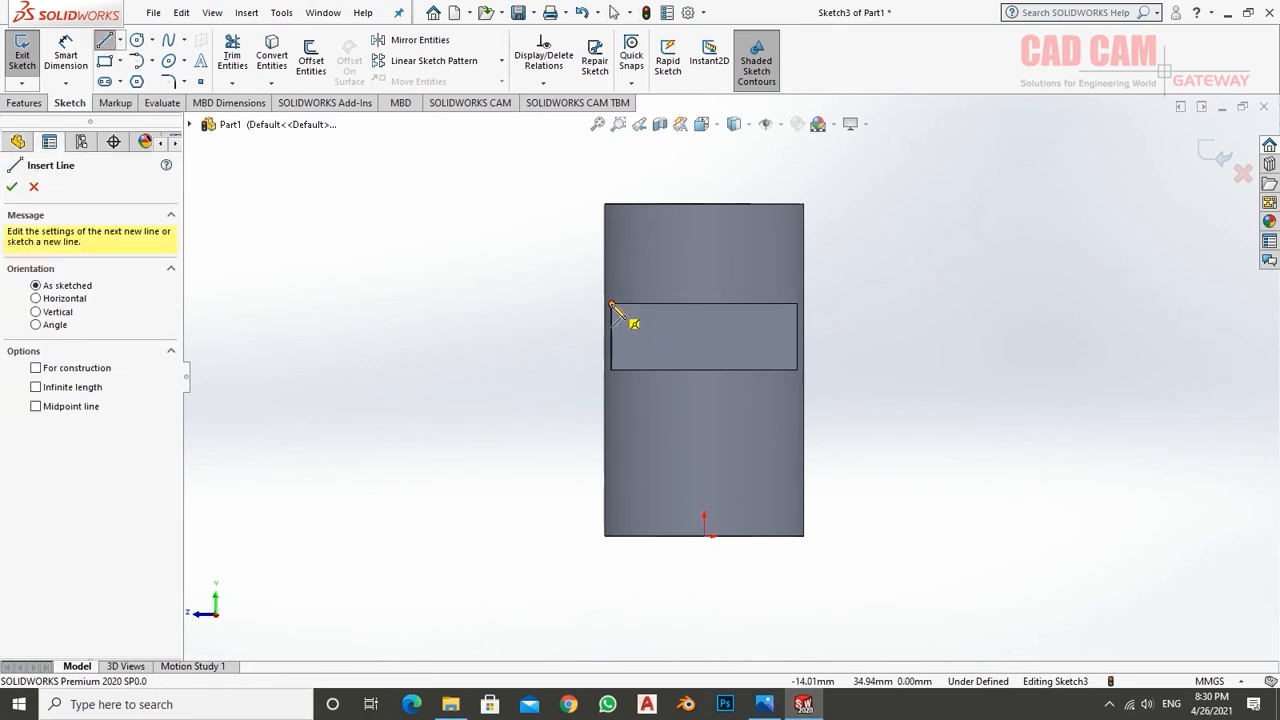
{"action": "left_click", "coordinate": [612, 371]}
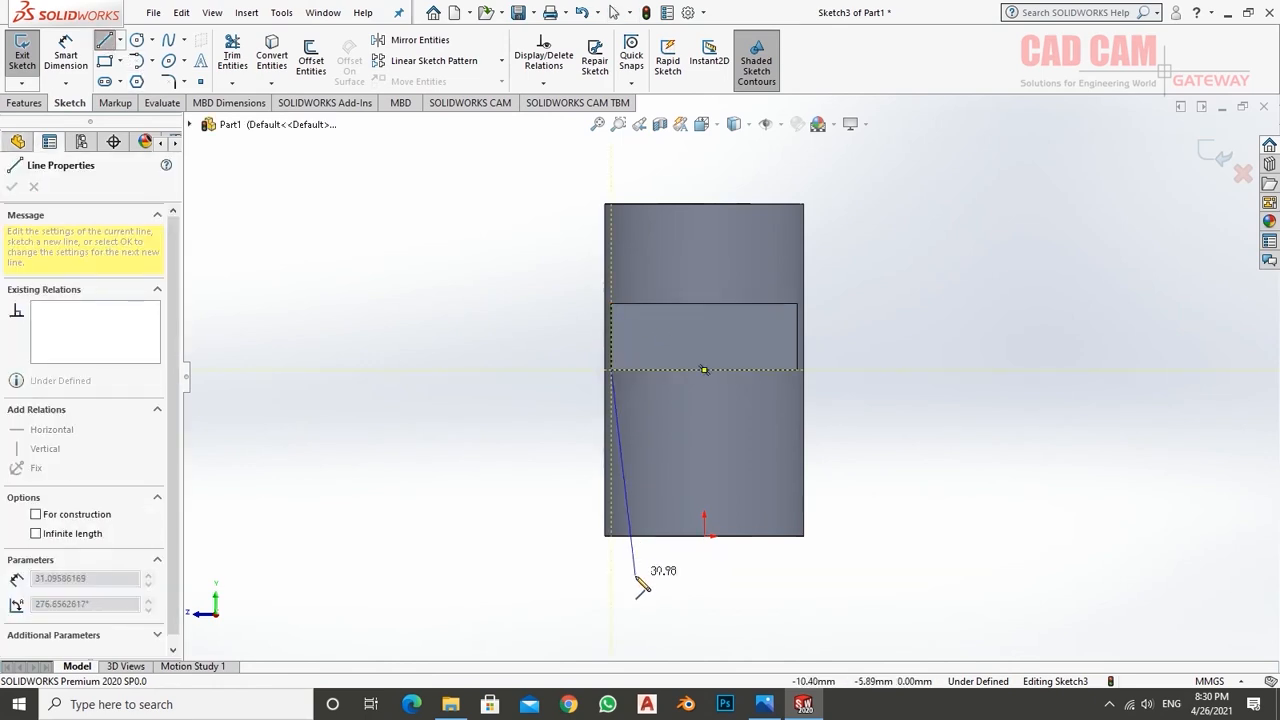
{"action": "left_click", "coordinate": [612, 585]}
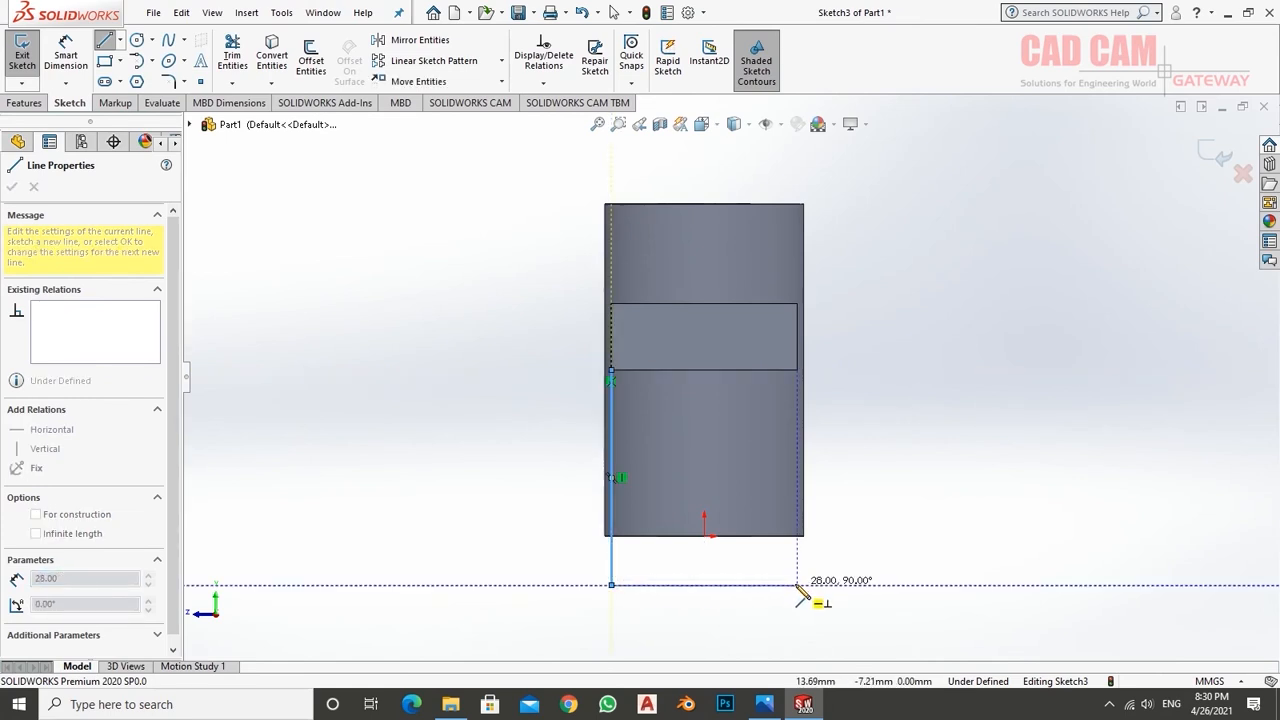
{"action": "left_click", "coordinate": [797, 585]}
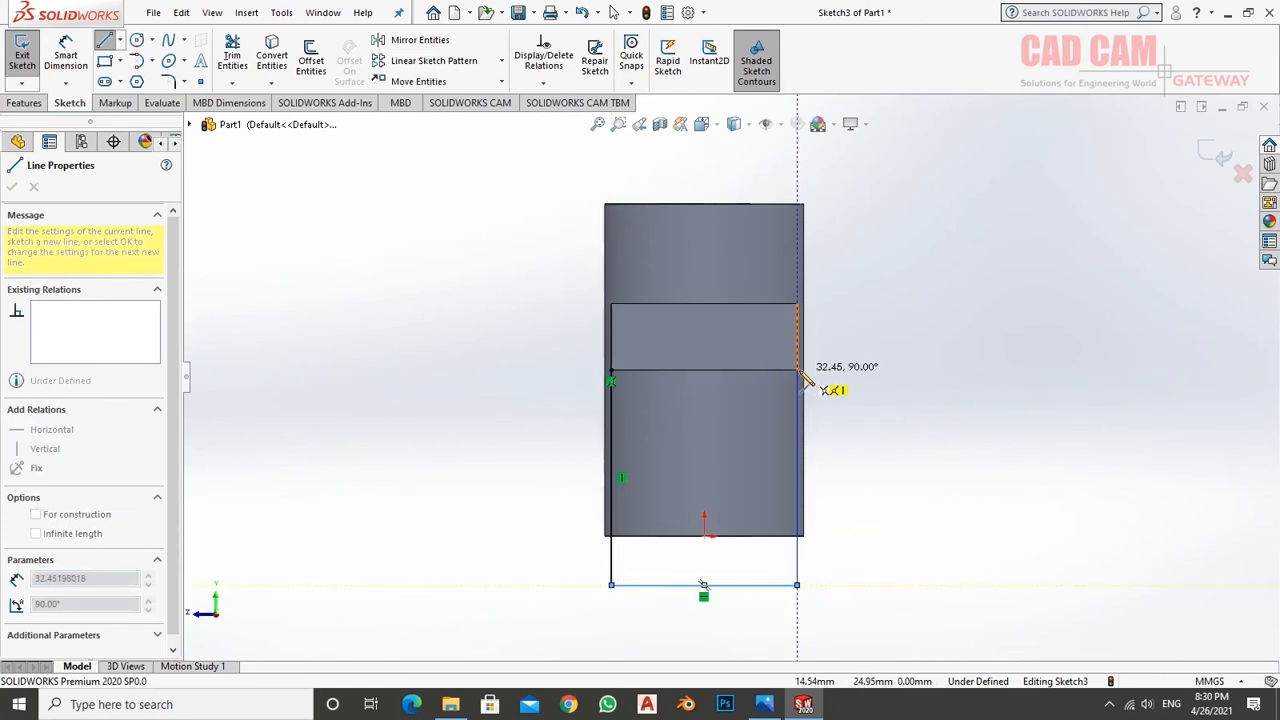
{"action": "left_click", "coordinate": [797, 371]}
{"action": "left_click", "coordinate": [612, 371]}
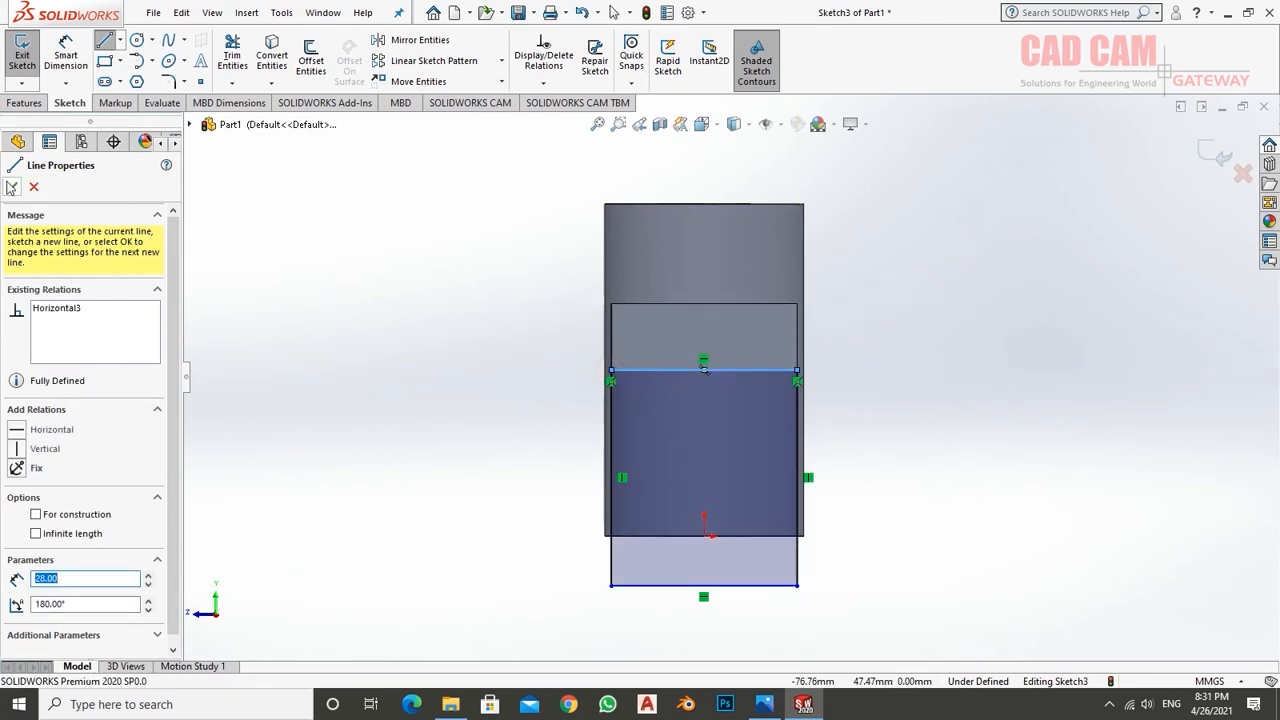
{"action": "left_click", "coordinate": [13, 187]}
{"action": "left_click", "coordinate": [66, 66]}
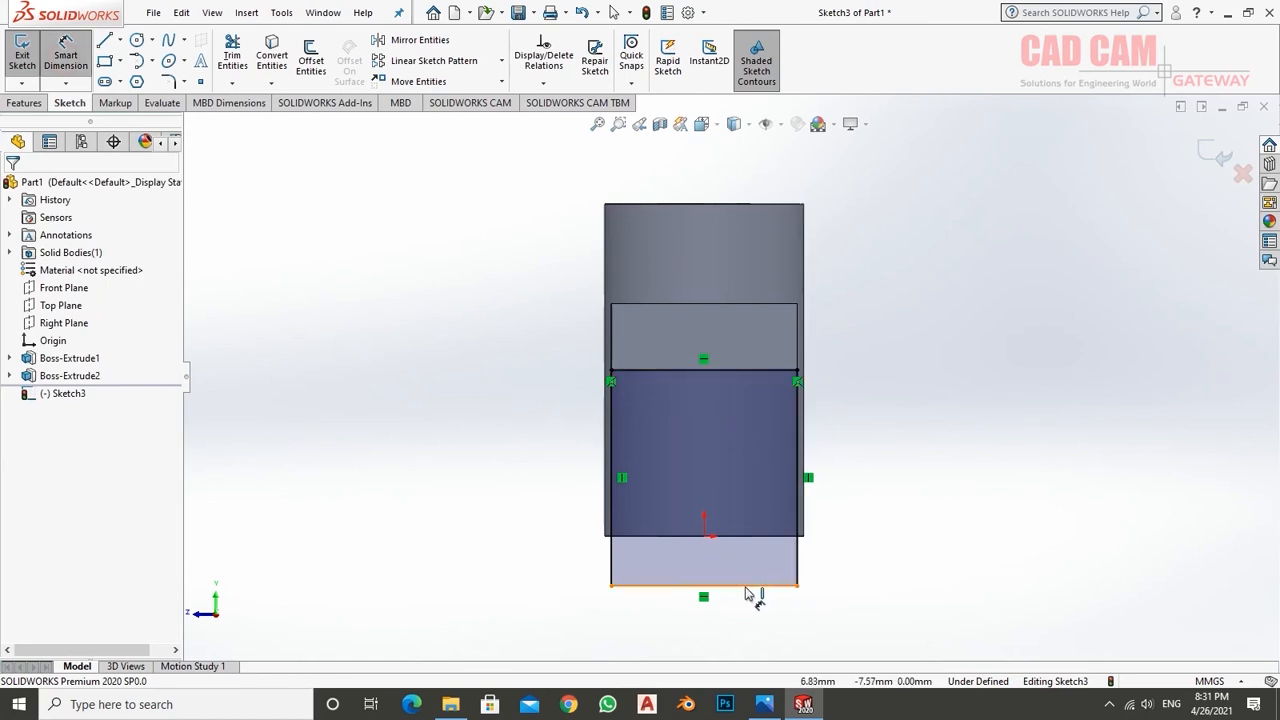
{"action": "left_click", "coordinate": [798, 574]}
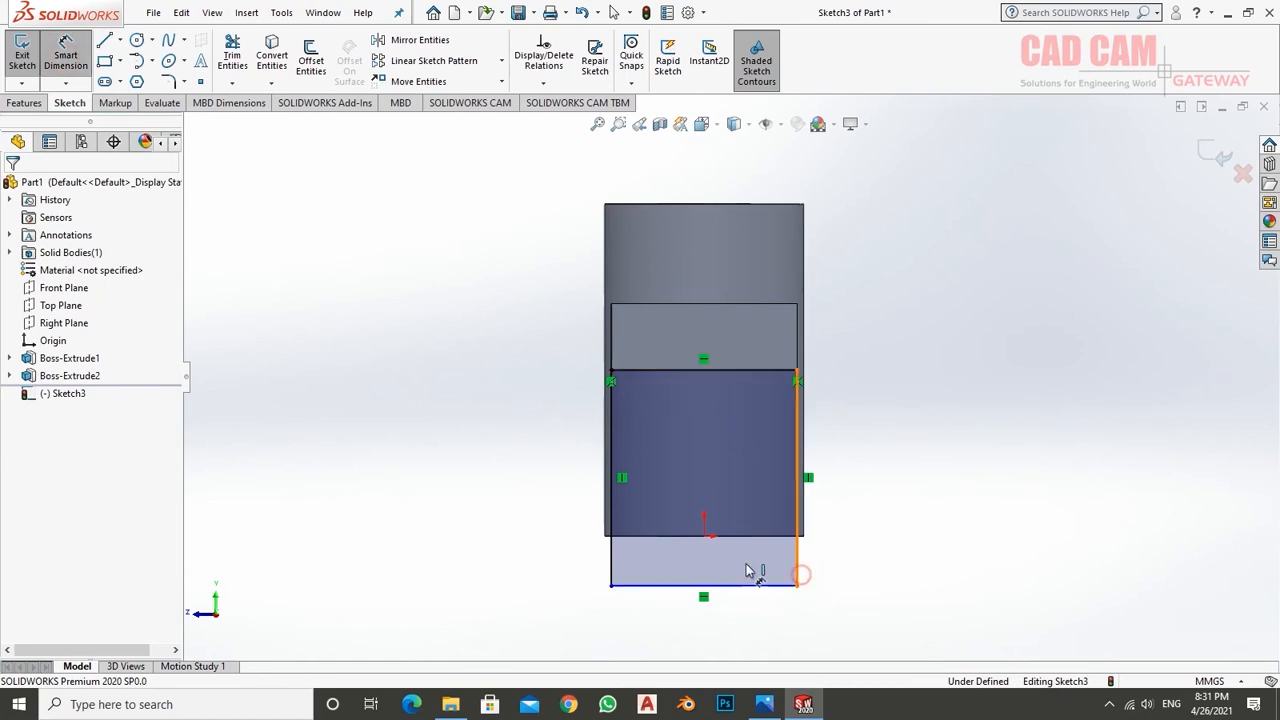
{"action": "left_click", "coordinate": [612, 576]}
{"action": "left_click", "coordinate": [736, 636]}
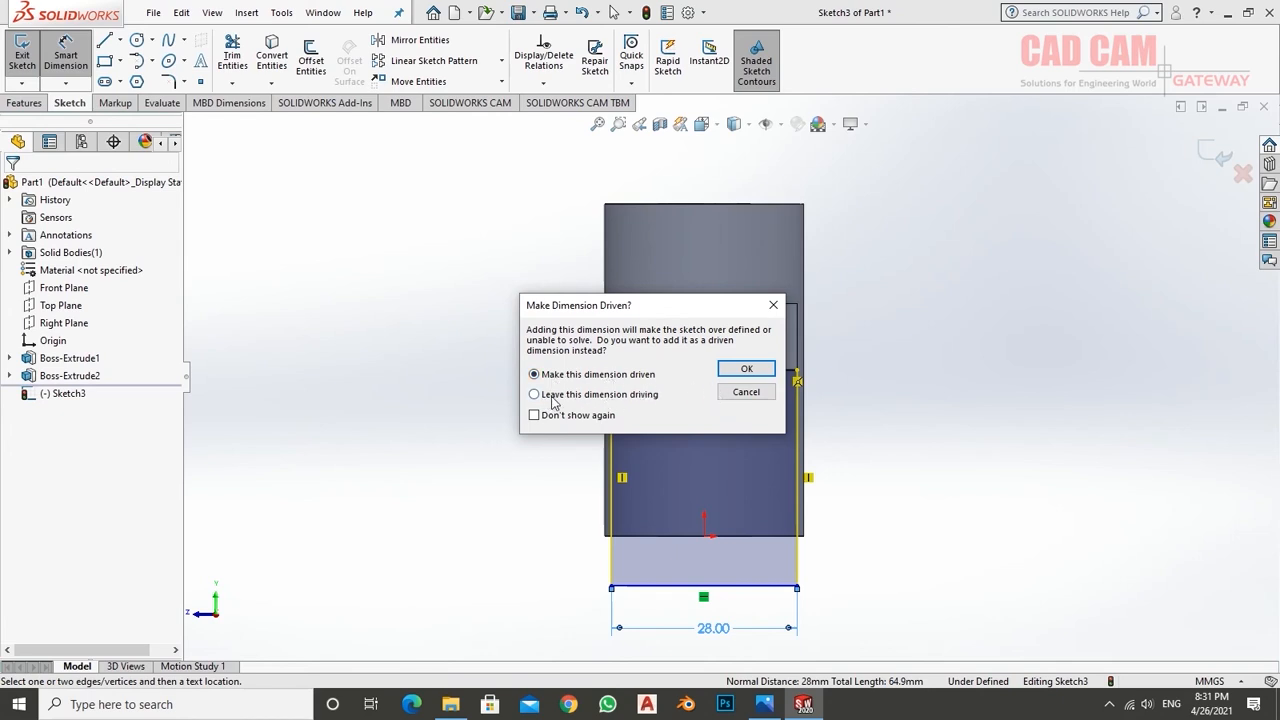
{"action": "left_click", "coordinate": [744, 392]}
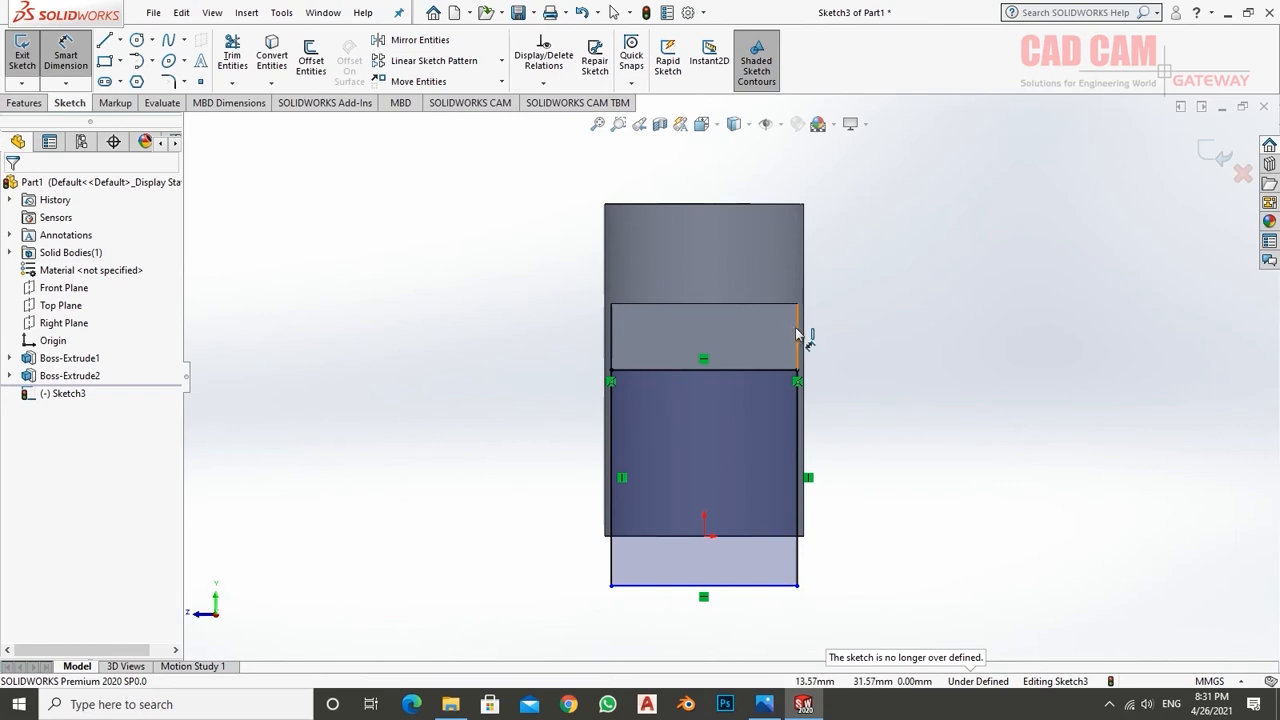
{"action": "left_click", "coordinate": [760, 586]}
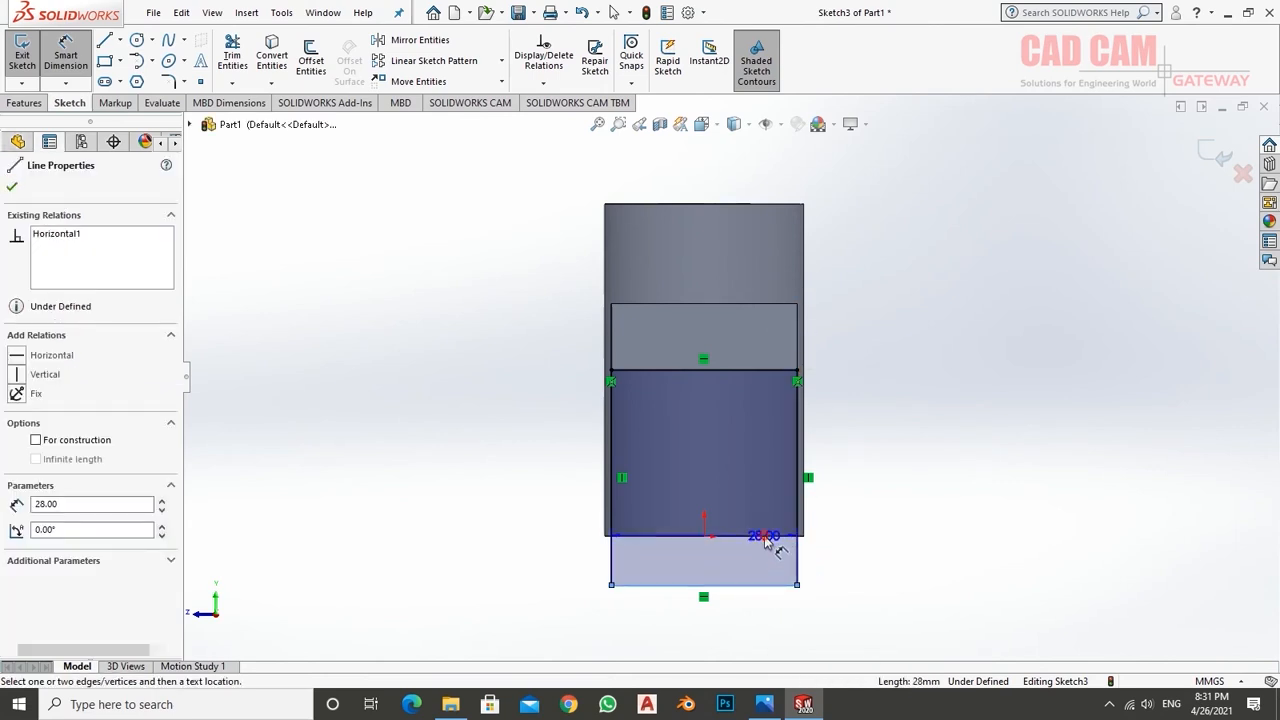
{"action": "left_click", "coordinate": [765, 538]}
{"action": "left_click", "coordinate": [752, 375]}
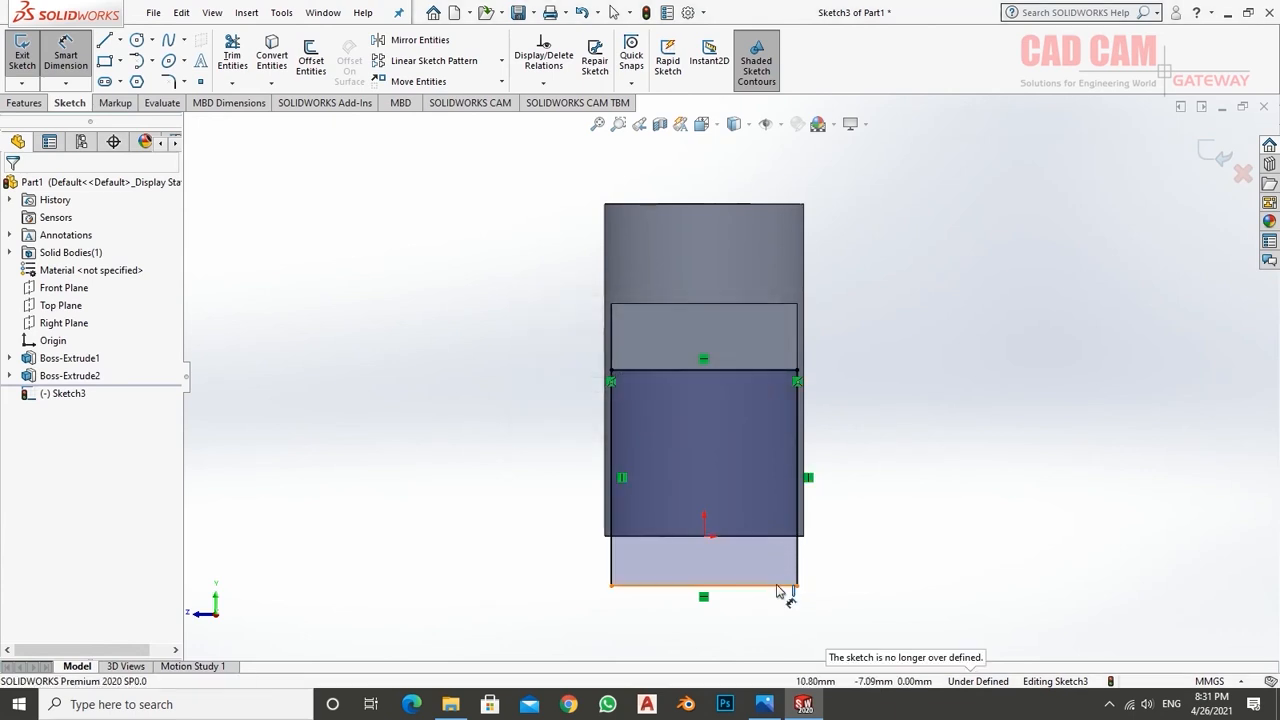
- Dimension the distance from the leg profile's lower line to the cylinder's bottom edge as 10 mm
{"action": "left_click", "coordinate": [802, 540]}
{"action": "scroll", "coordinate": [809, 543], "scroll_direction": "down", "scroll_amount": 6}
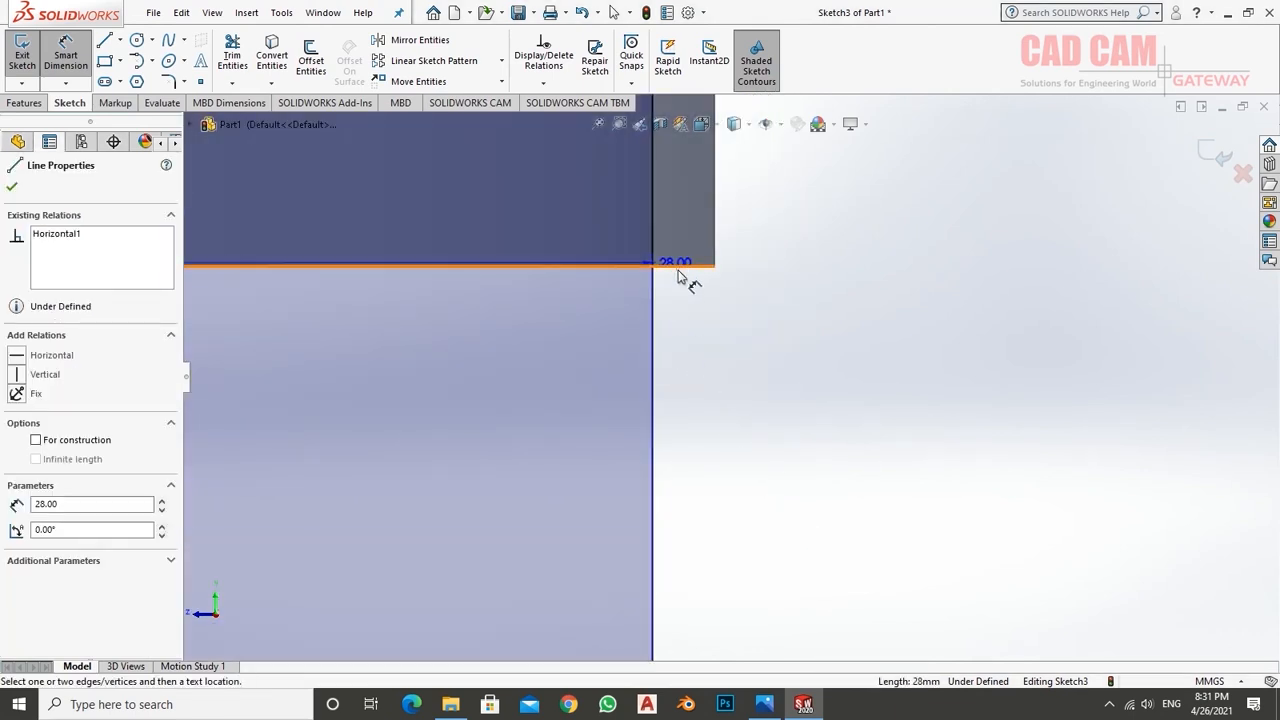
{"action": "left_click", "coordinate": [678, 272]}
{"action": "scroll", "coordinate": [743, 366], "scroll_direction": "up", "scroll_amount": 5}
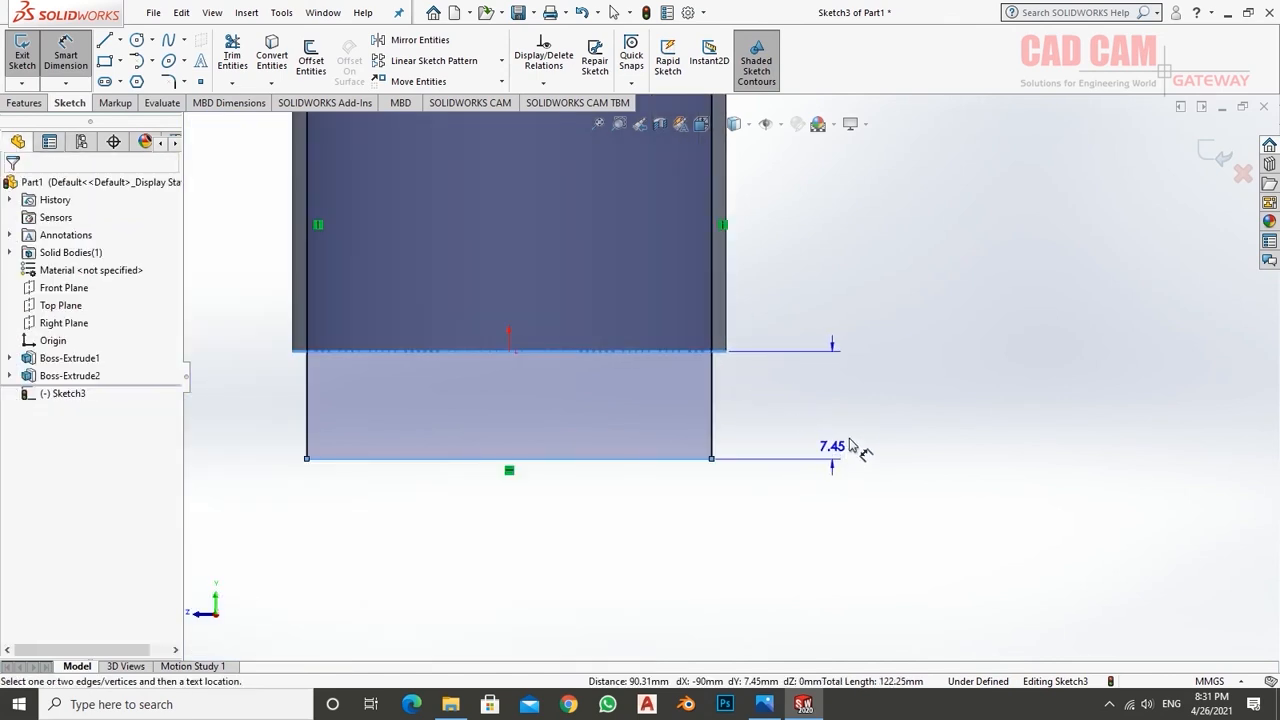
{"action": "left_click", "coordinate": [872, 418]}
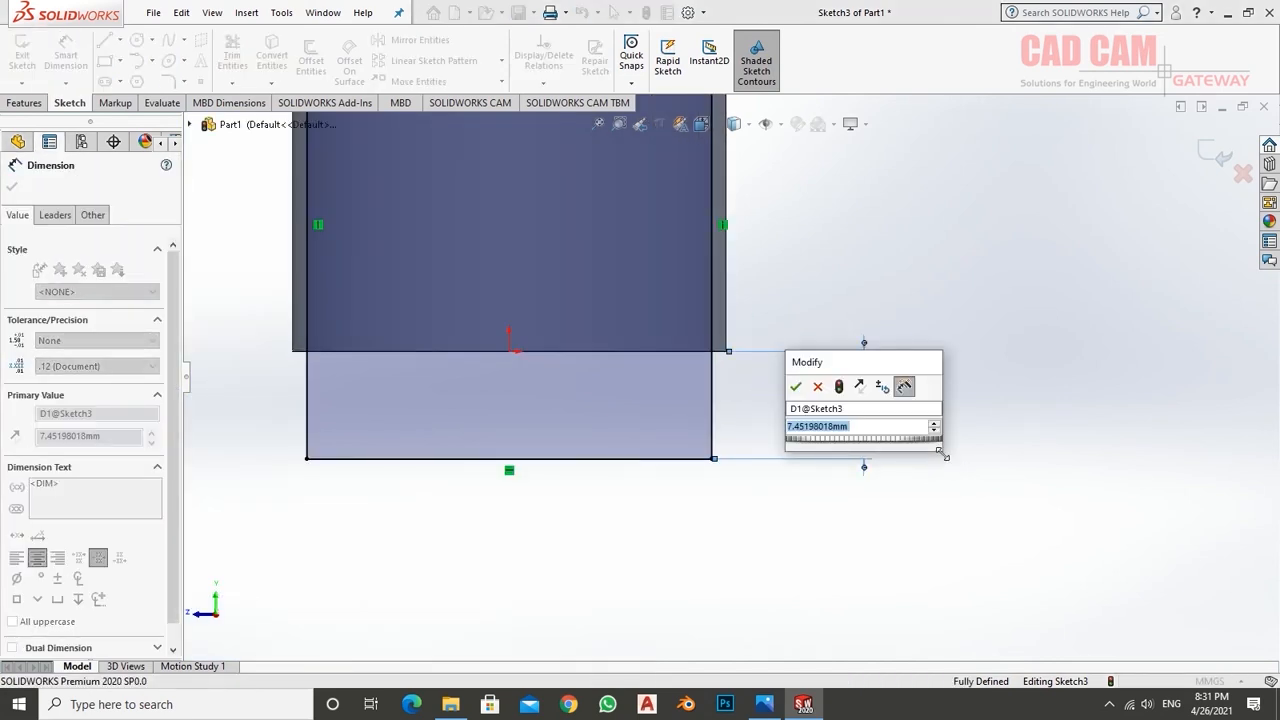
{"action": "type", "text": "10"}
{"action": "key", "text": "Return"}
{"action": "scroll", "coordinate": [800, 528], "scroll_direction": "up", "scroll_amount": 3}
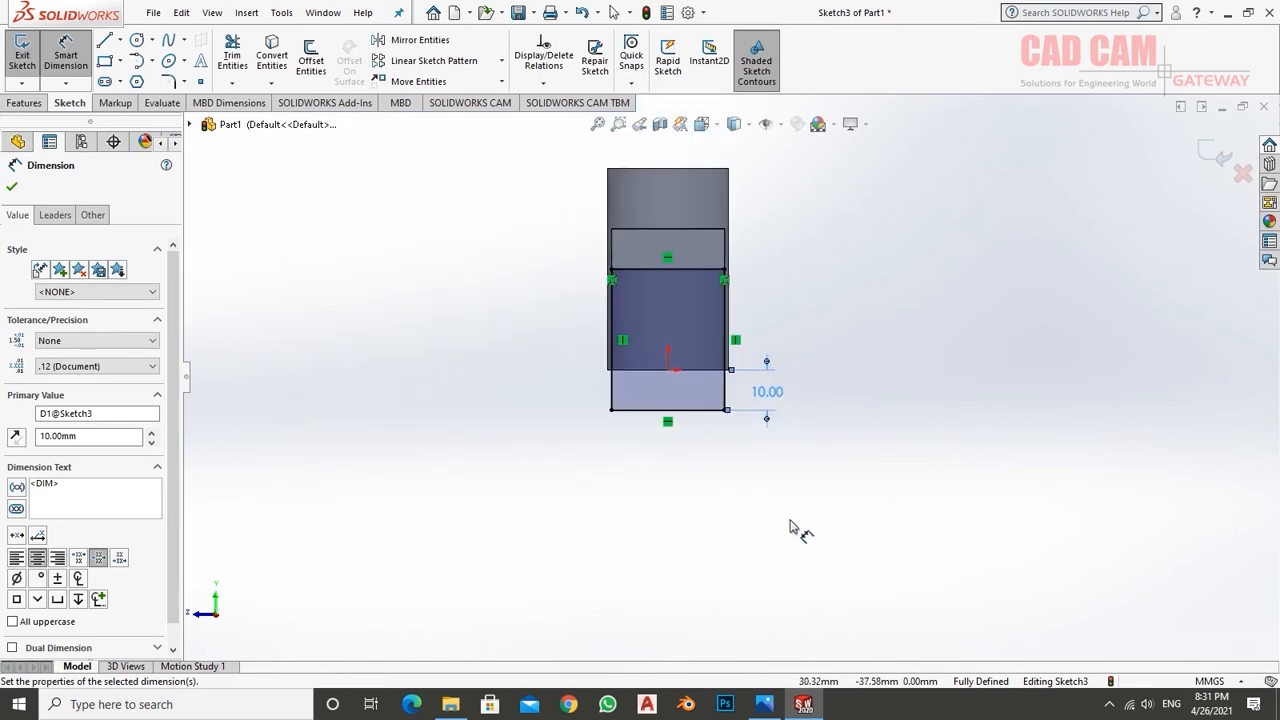
{"action": "mouse_move", "coordinate": [790, 527]}
{"action": "middle_mouse_down"}
{"action": "mouse_move", "coordinate": [795, 380]}
{"action": "mouse_move", "coordinate": [837, 374]}
{"action": "mouse_move", "coordinate": [826, 393]}
{"action": "middle_mouse_up"}
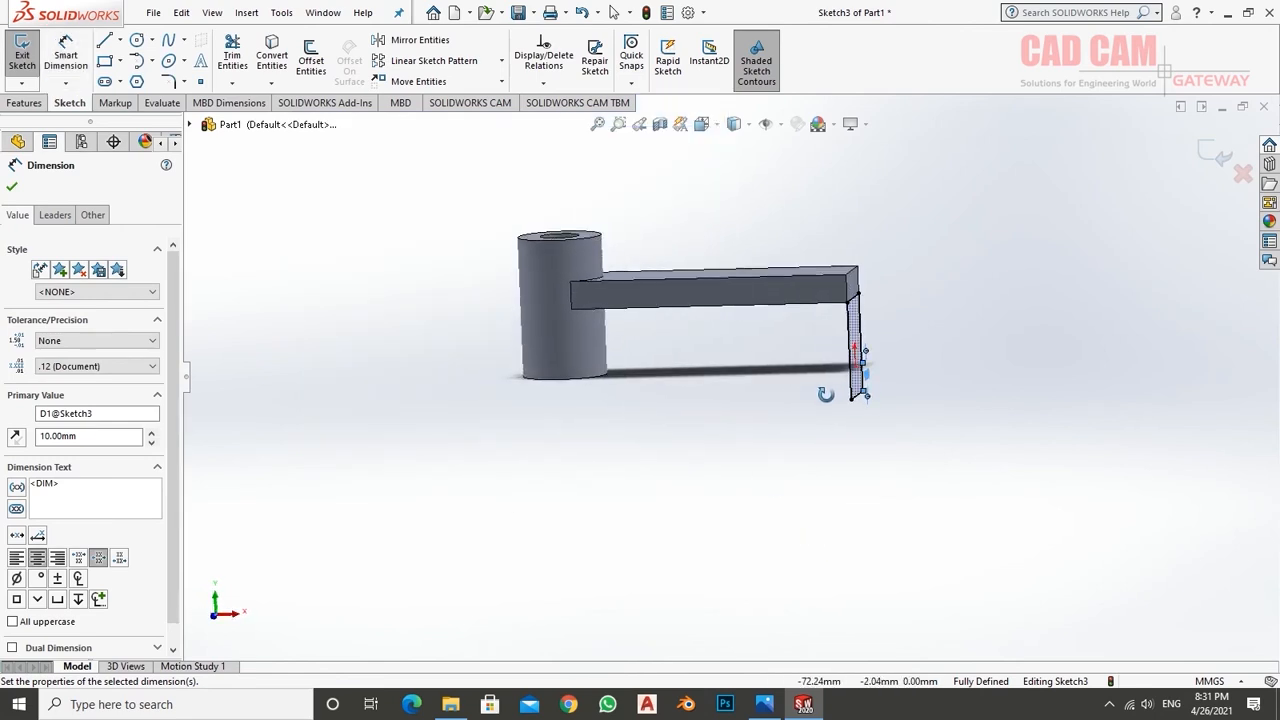
{"action": "left_click", "coordinate": [12, 189]}
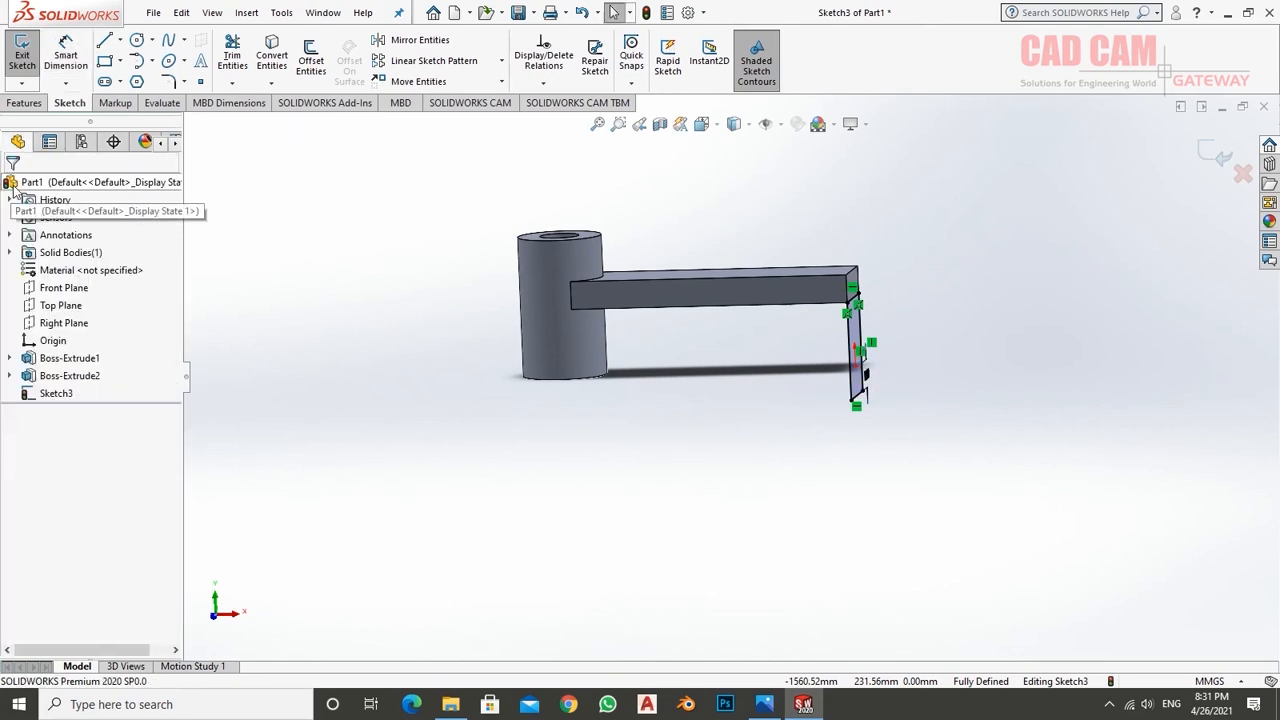
- Extrude the leg profile as a blind boss 10 mm deep, reversed toward the cylinder beneath the arm
{"action": "mouse_move", "coordinate": [482, 332]}
{"action": "middle_mouse_down"}
{"action": "mouse_move", "coordinate": [552, 357]}
{"action": "mouse_move", "coordinate": [531, 363]}
{"action": "mouse_move", "coordinate": [556, 359]}
{"action": "mouse_move", "coordinate": [543, 357]}
{"action": "middle_mouse_up"}
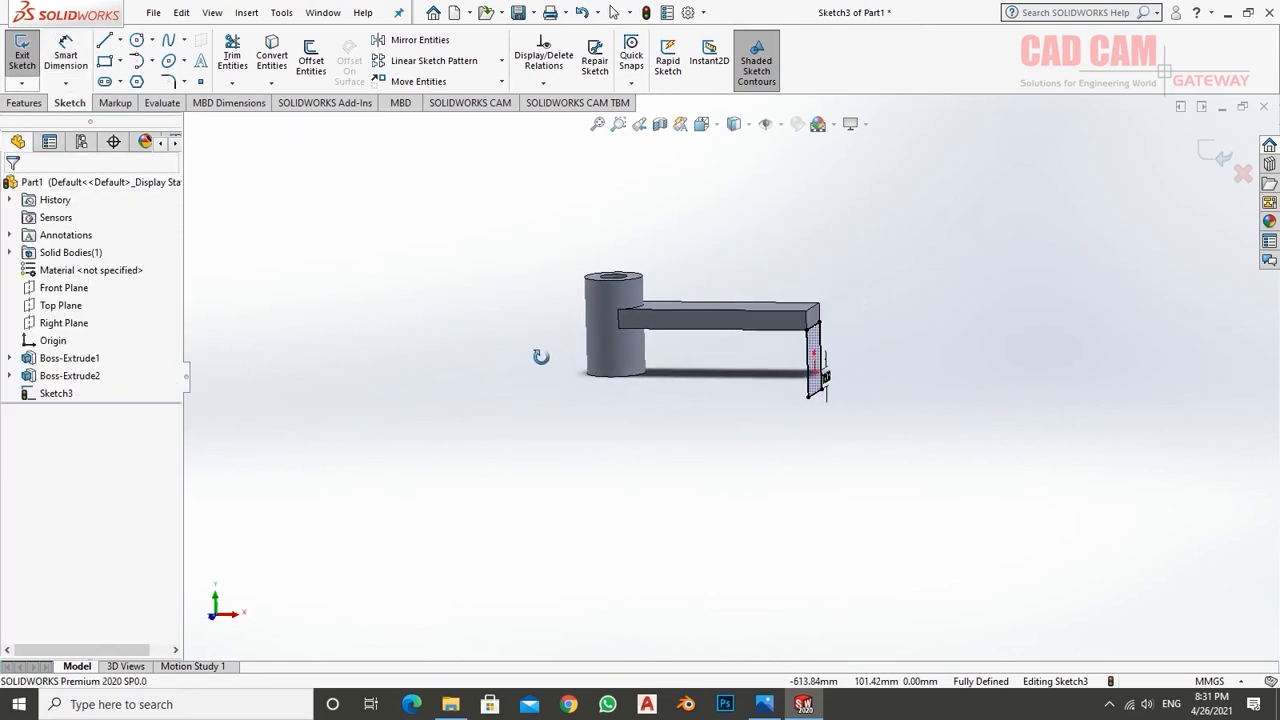
{"action": "left_click", "coordinate": [26, 60]}
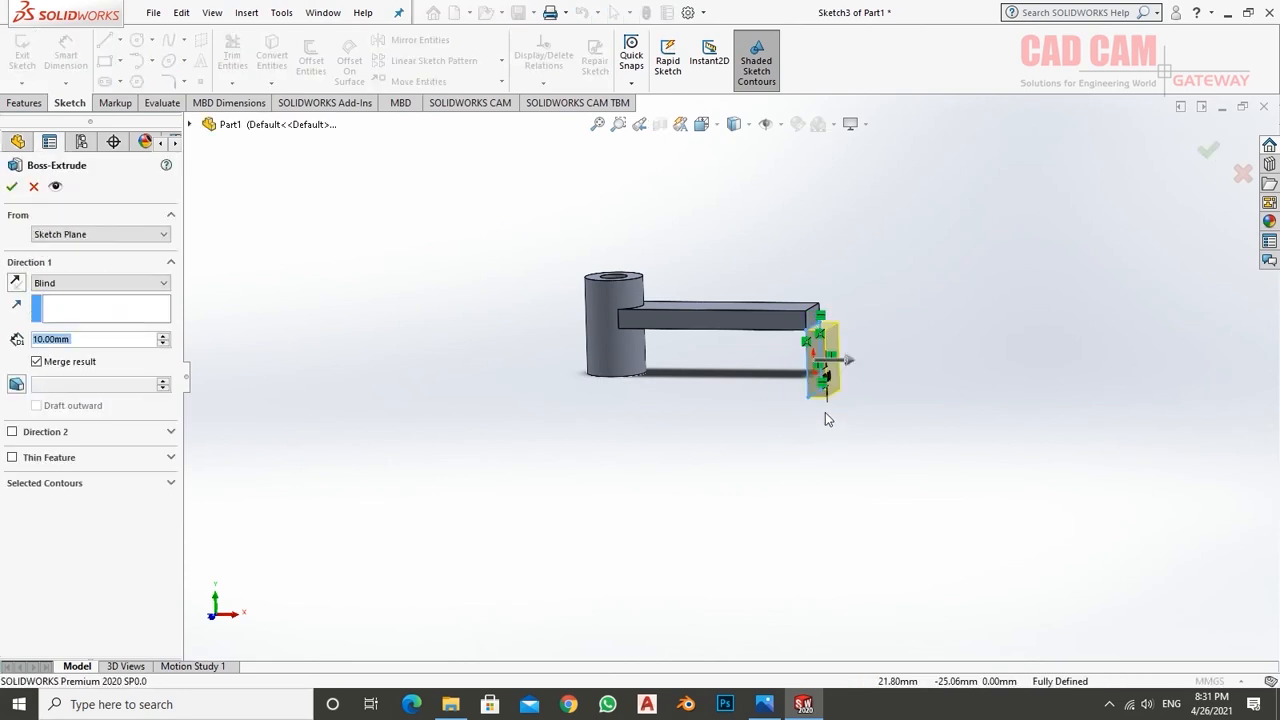
{"action": "scroll", "coordinate": [765, 349], "scroll_direction": "down", "scroll_amount": 4}
{"action": "middle_click_drag", "start_coordinate": [753, 353], "coordinate": [786, 353]}
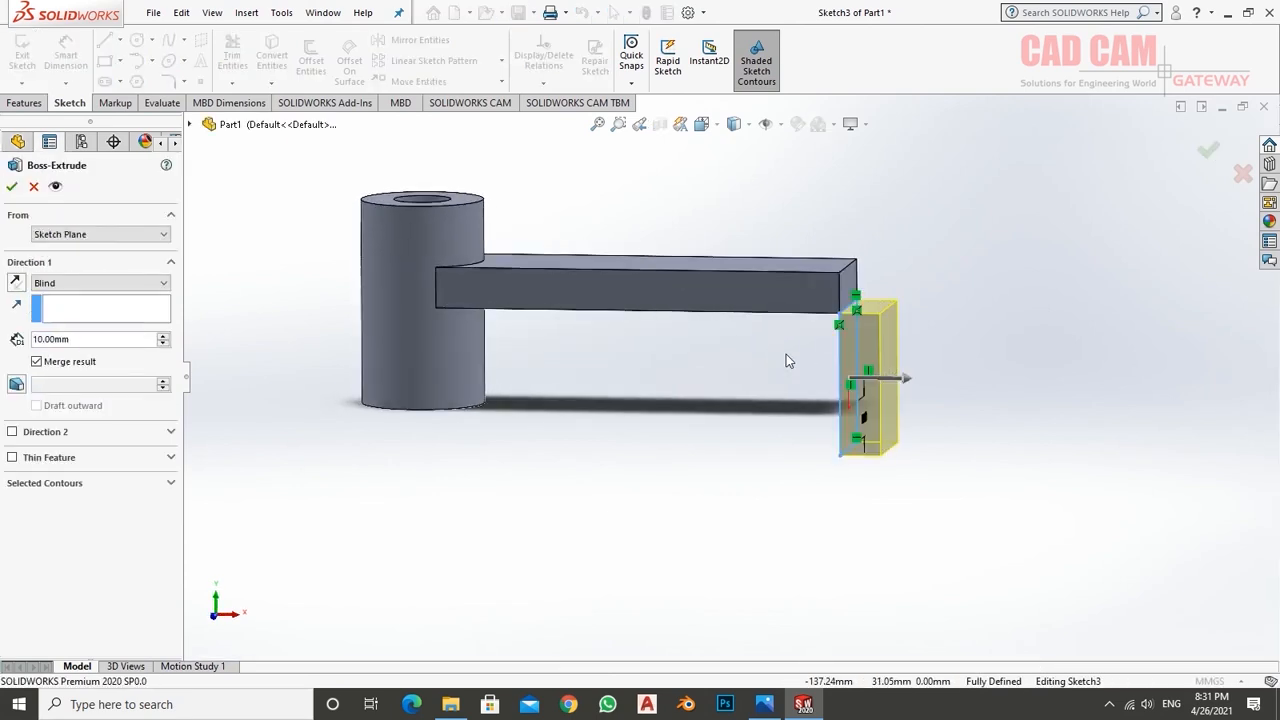
{"action": "left_click", "coordinate": [15, 285]}
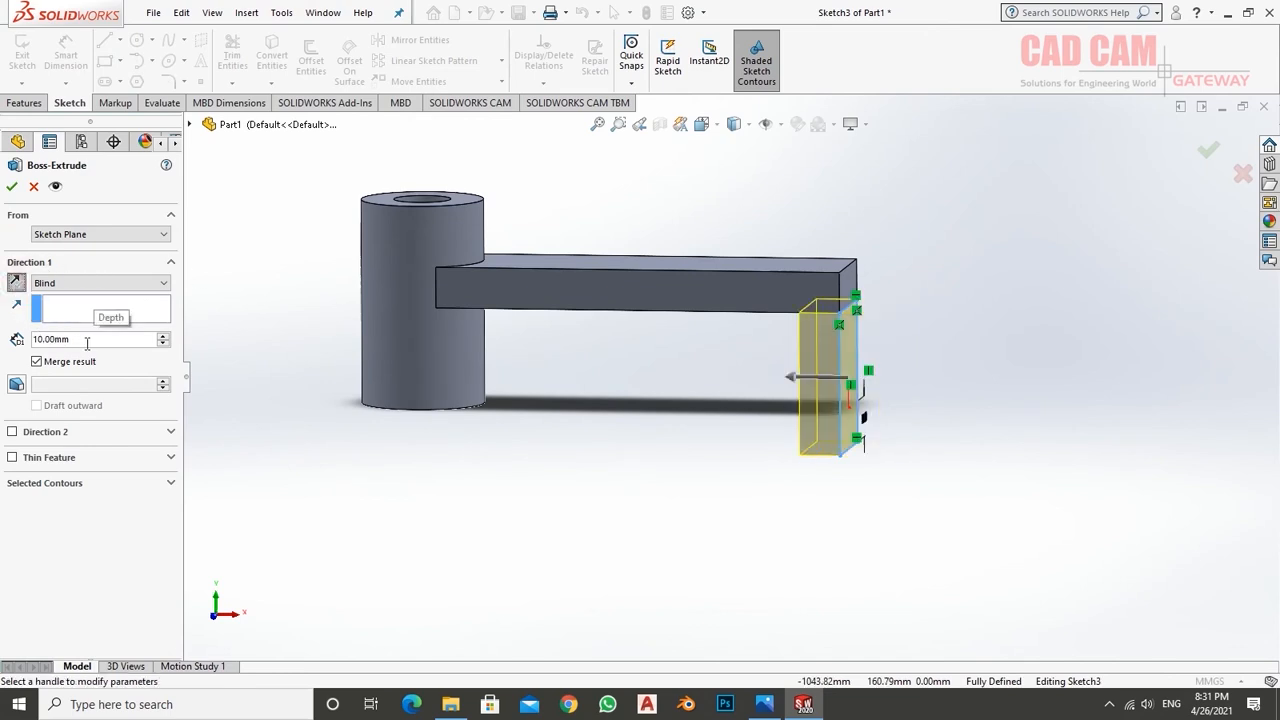
{"action": "left_click", "coordinate": [13, 188]}
{"action": "middle_click_drag", "start_coordinate": [617, 509], "coordinate": [546, 517]}
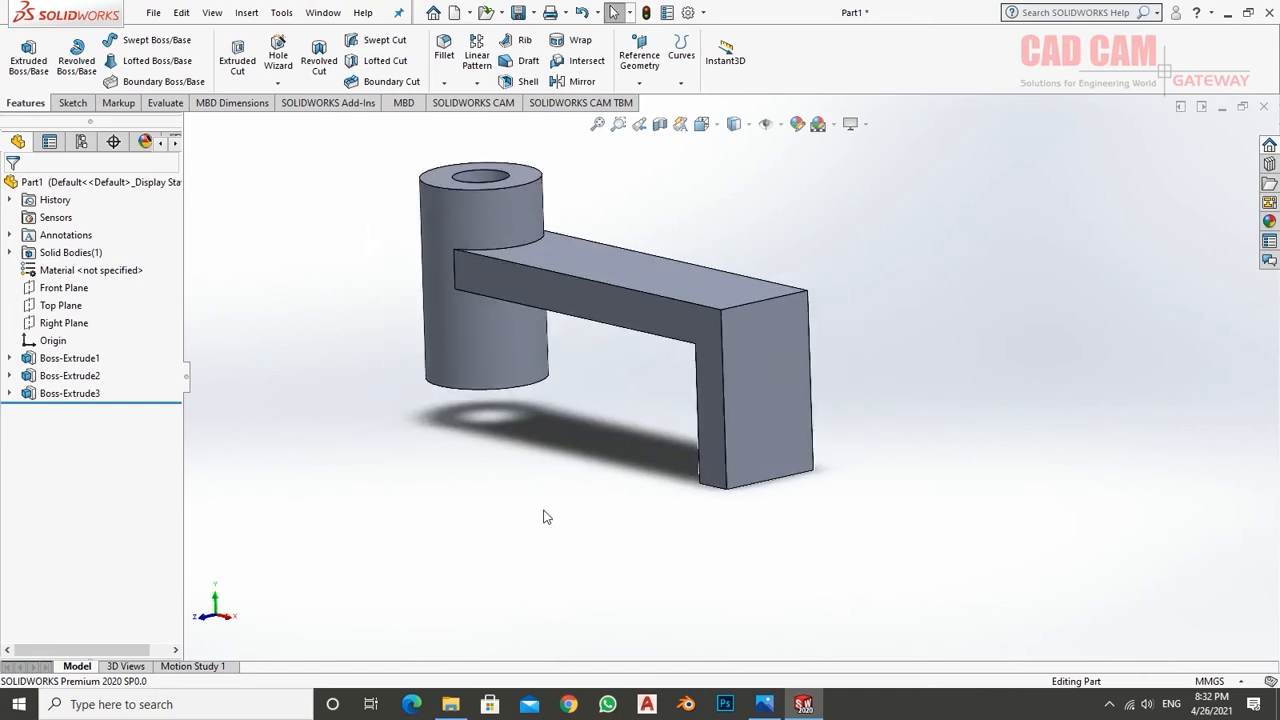
{"action": "middle_click_drag", "start_coordinate": [677, 456], "coordinate": [690, 508]}
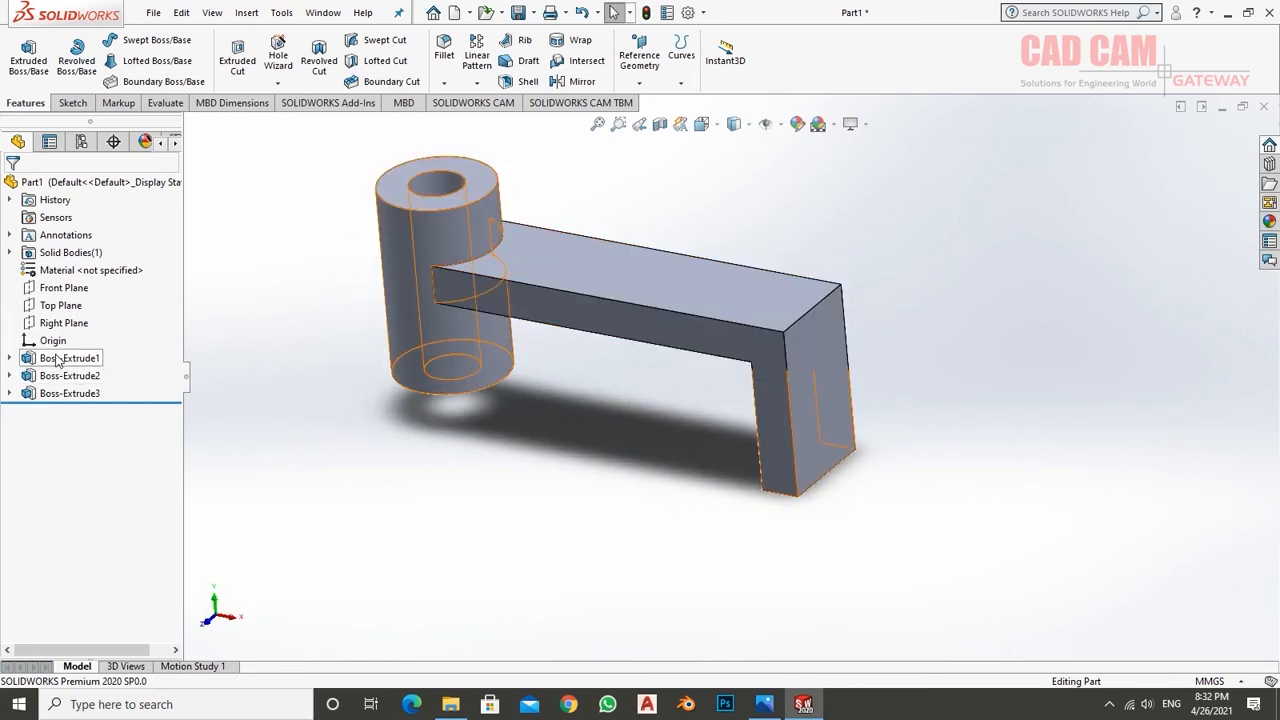
{"action": "left_click", "coordinate": [59, 358]}
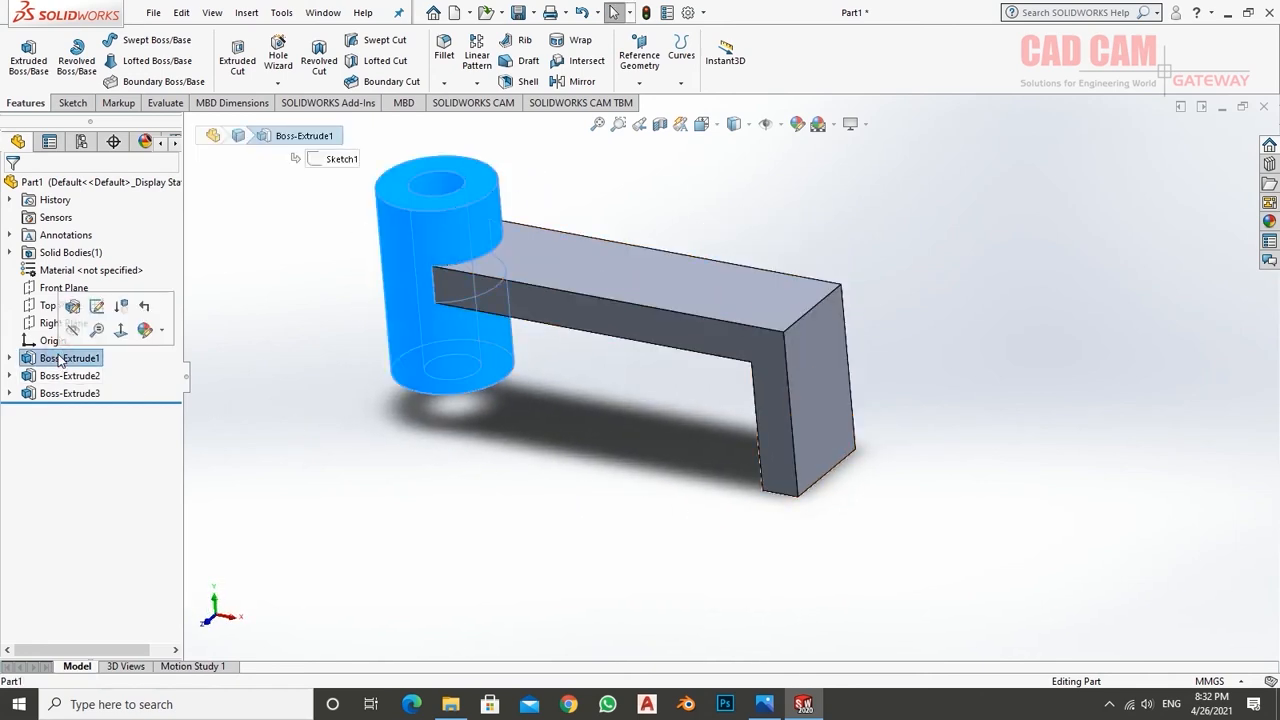
{"action": "right_click", "coordinate": [55, 358]}
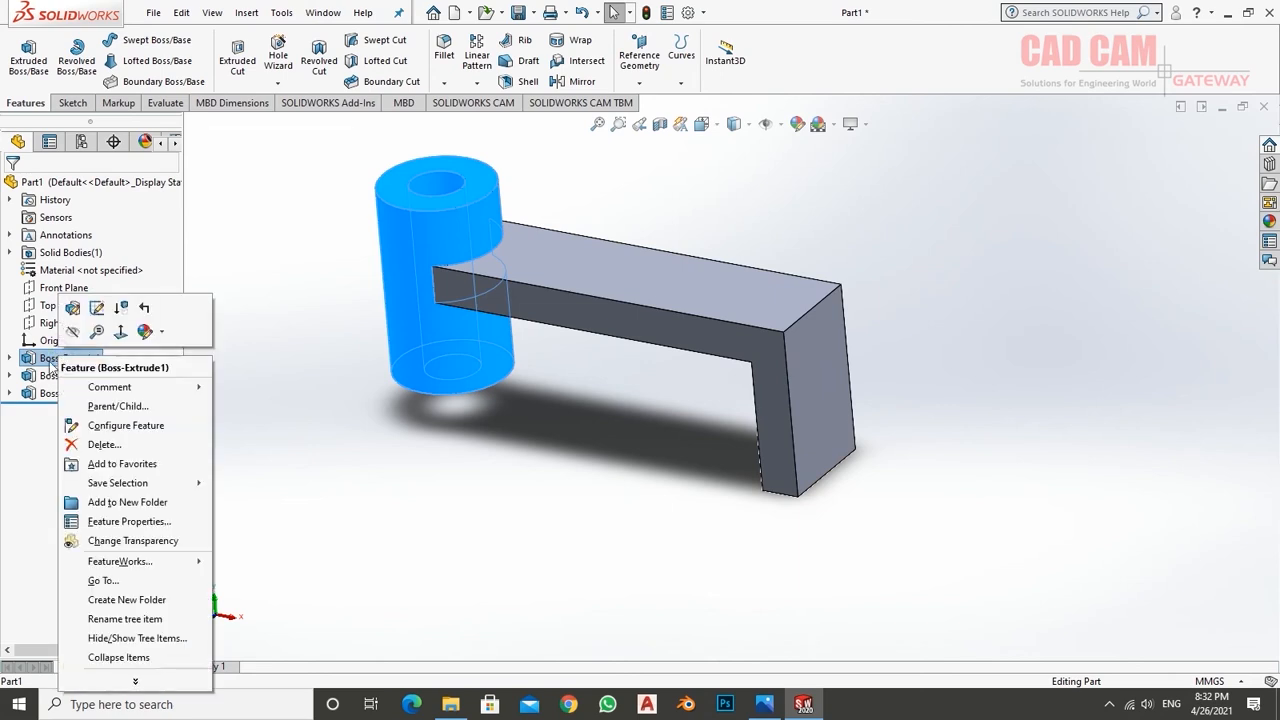
{"action": "left_click", "coordinate": [25, 488]}
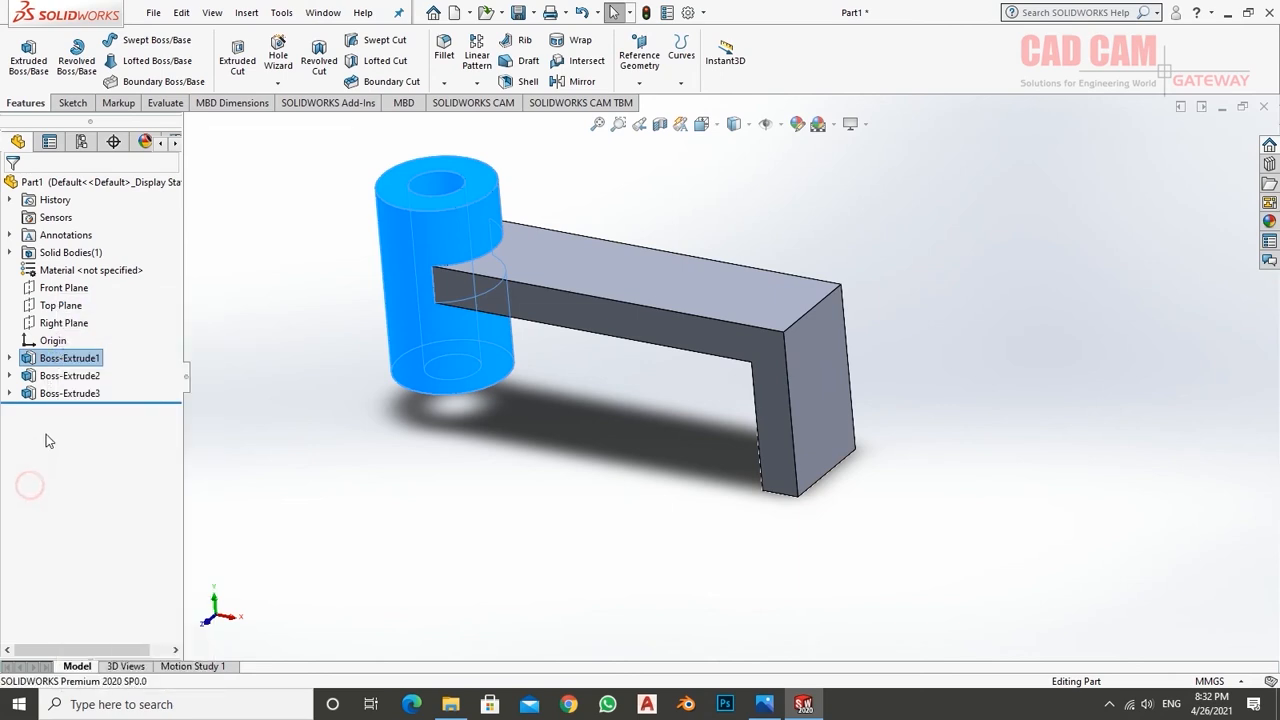
- Delete the arm and leg extrusions, Boss-Extrude2 and Boss-Extrude3, from the part
{"action": "left_click_drag", "start_coordinate": [81, 378], "coordinate": [78, 375]}
{"action": "right_click", "coordinate": [78, 378]}
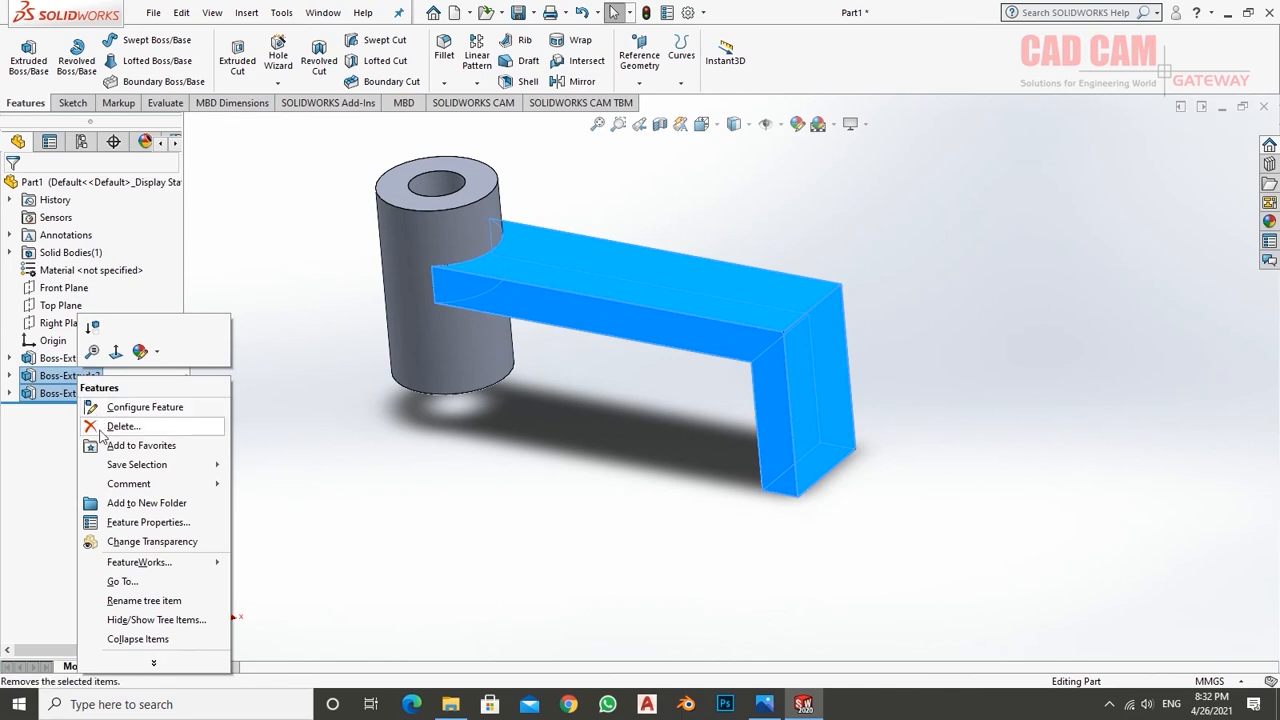
{"action": "left_click", "coordinate": [100, 425]}
{"action": "left_click", "coordinate": [617, 234]}
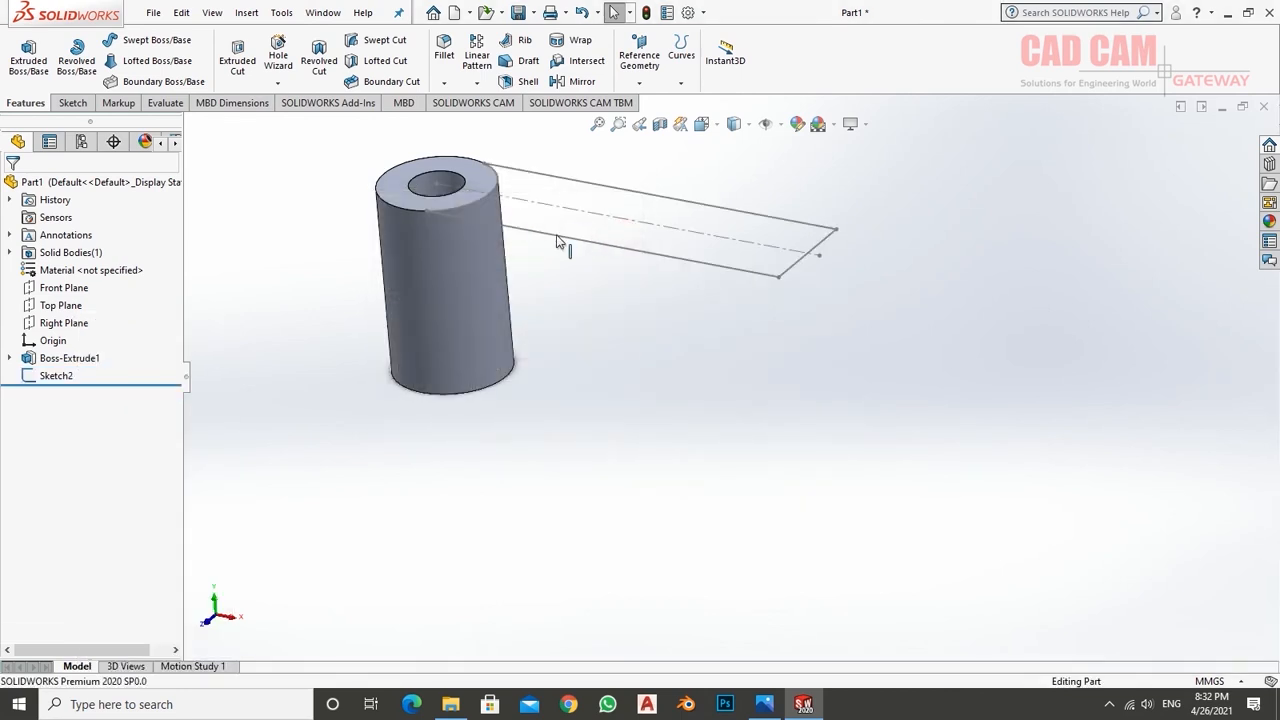
- Delete the leftover arm sketch, Sketch2, so that only the hollow cylinder remains
{"action": "left_click", "coordinate": [55, 376]}
{"action": "right_click", "coordinate": [70, 377]}
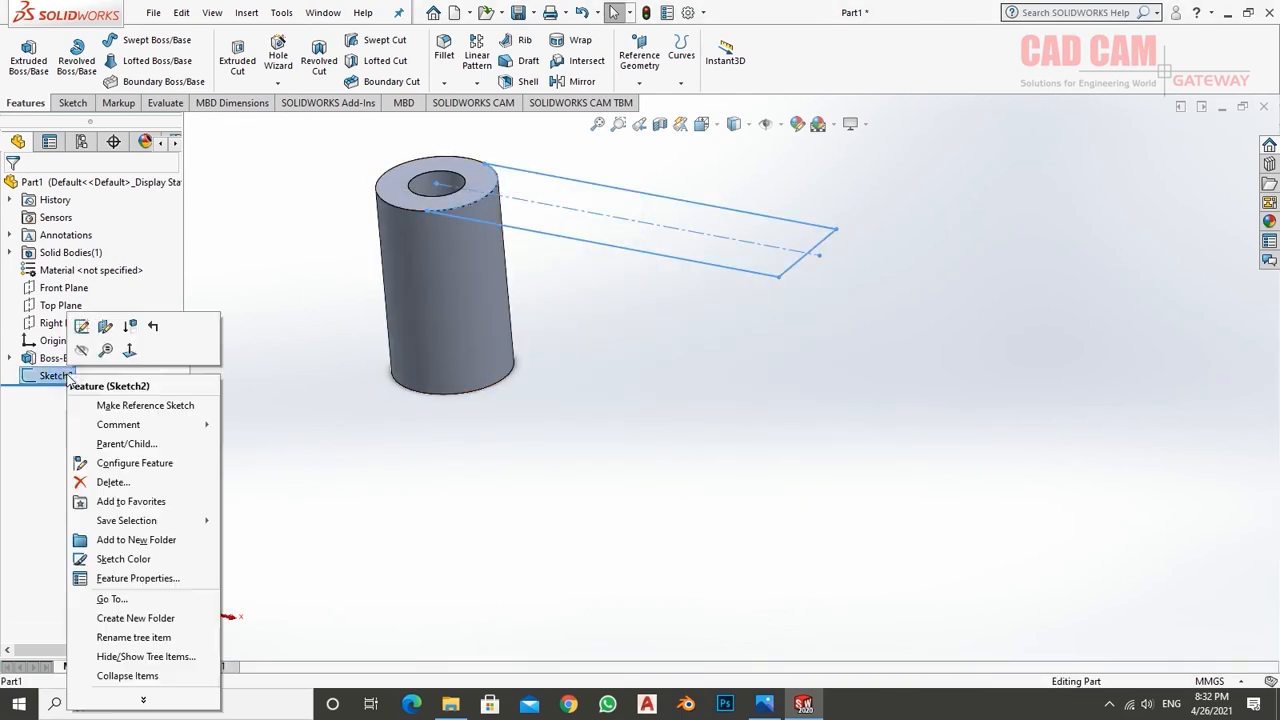
{"action": "left_click", "coordinate": [100, 482]}
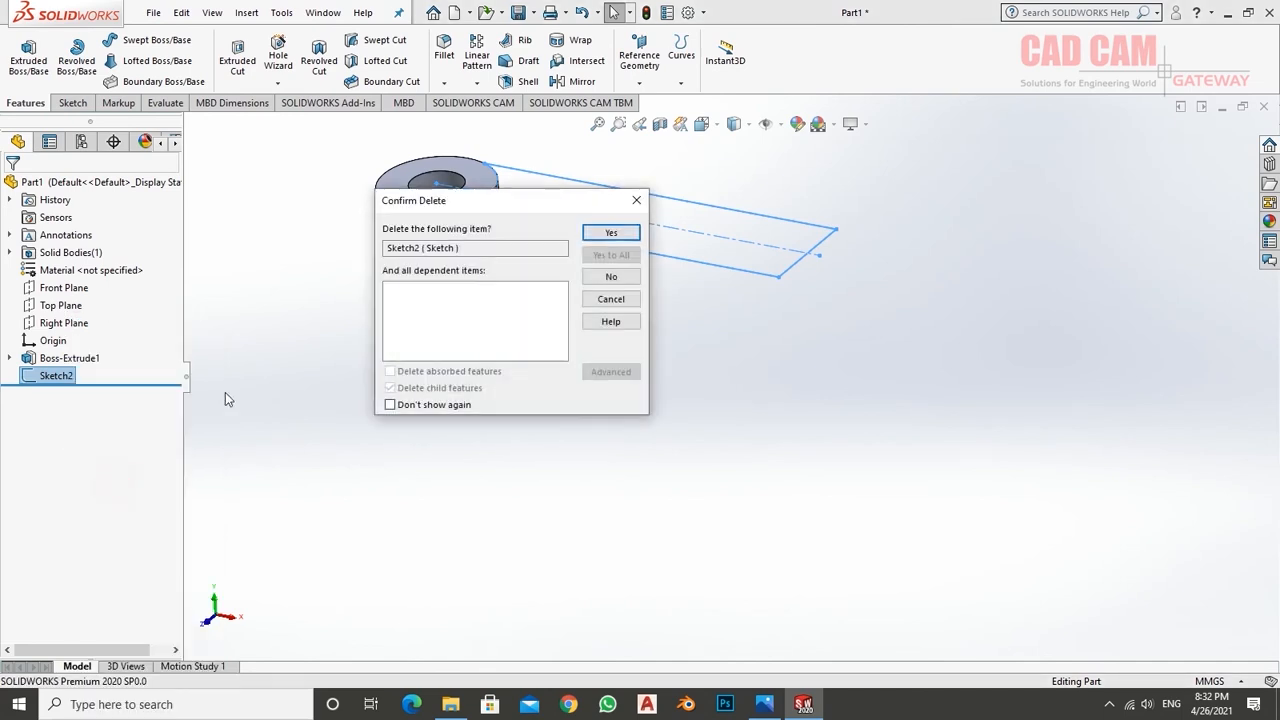
{"action": "left_click", "coordinate": [611, 234]}
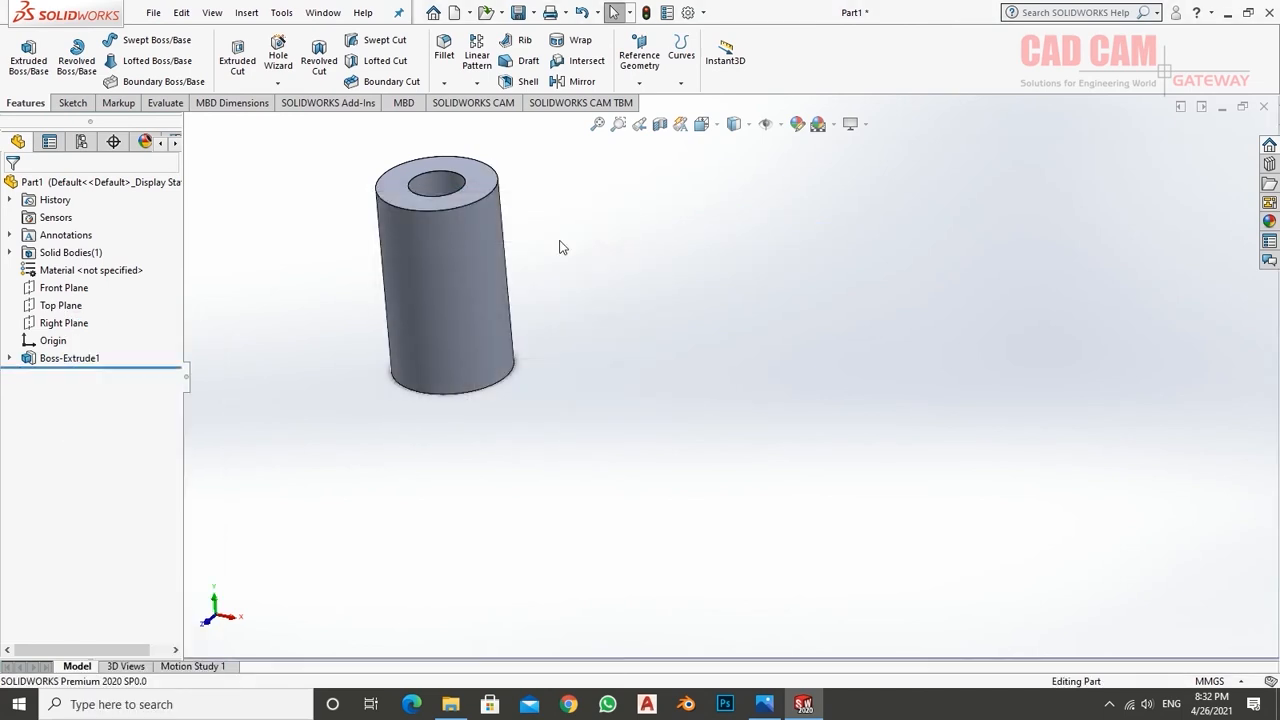
- Edit the cylinder's base sketch, deleting the inner 14 mm circle so that the extrusion becomes solid
{"action": "left_click", "coordinate": [47, 362]}
{"action": "left_click", "coordinate": [9, 358]}
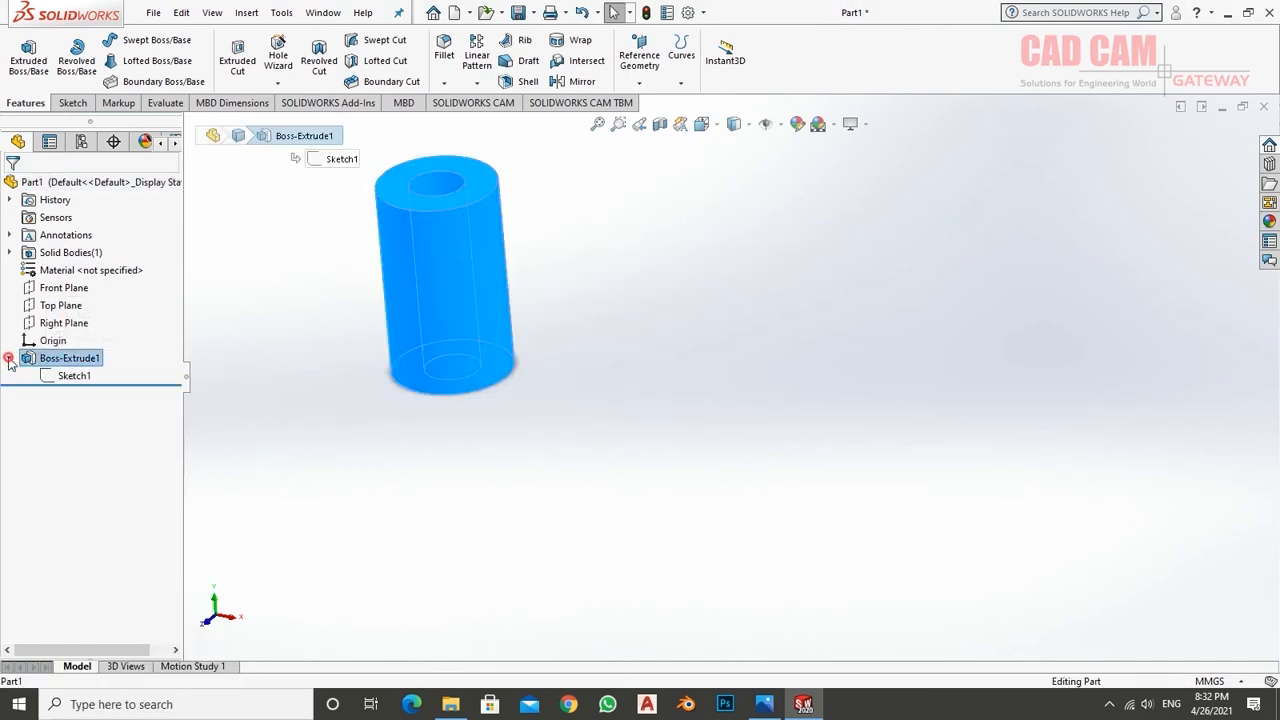
{"action": "left_click", "coordinate": [74, 377]}
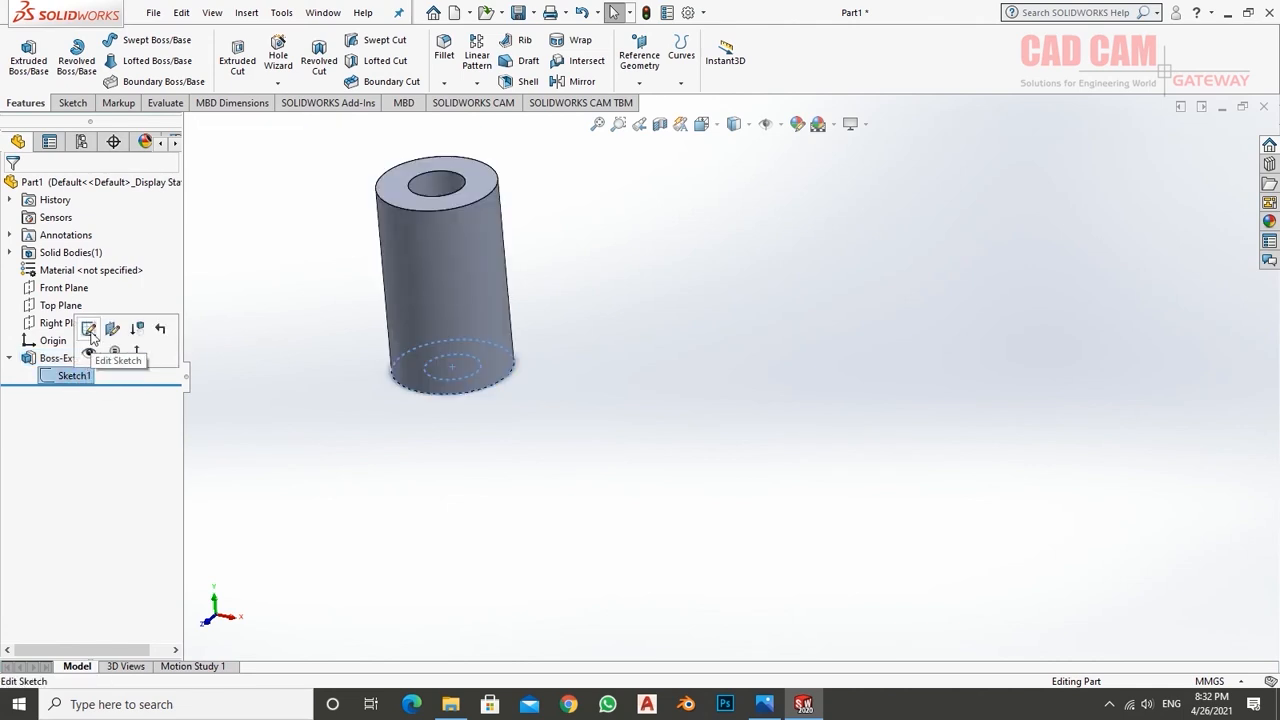
{"action": "left_click", "coordinate": [89, 329]}
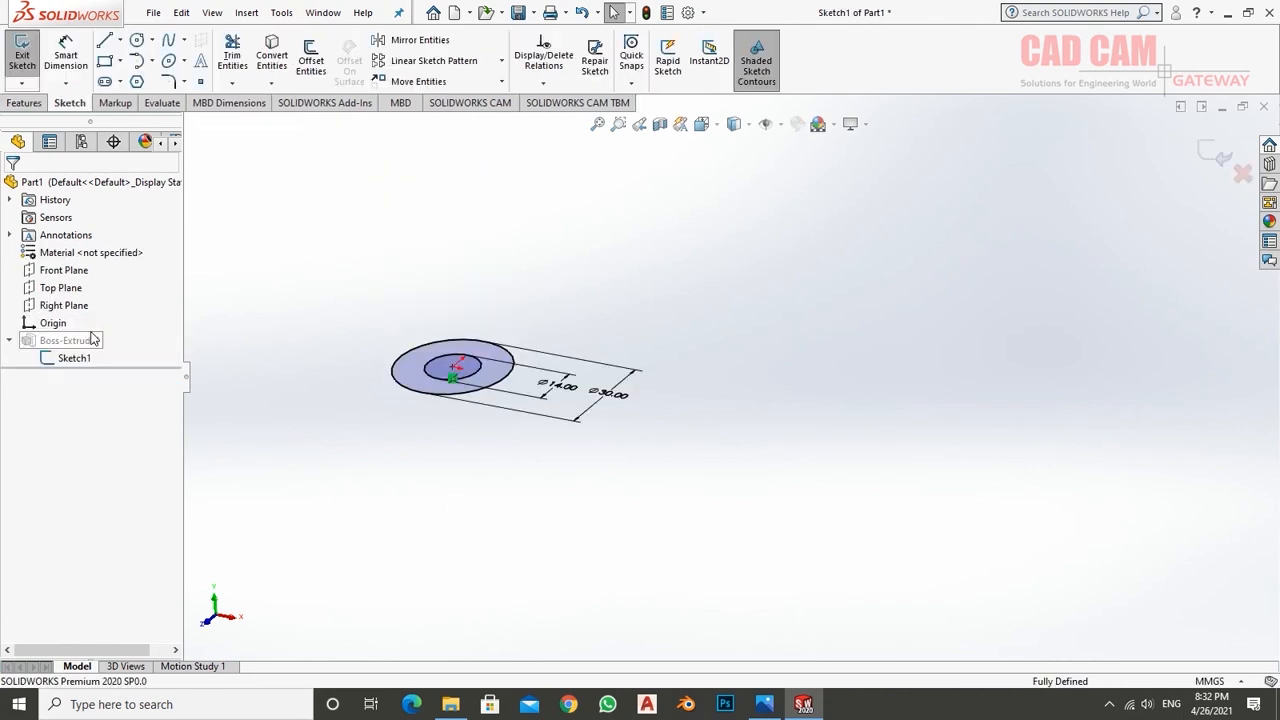
{"action": "left_click", "coordinate": [437, 360]}
{"action": "key", "text": "Delete"}
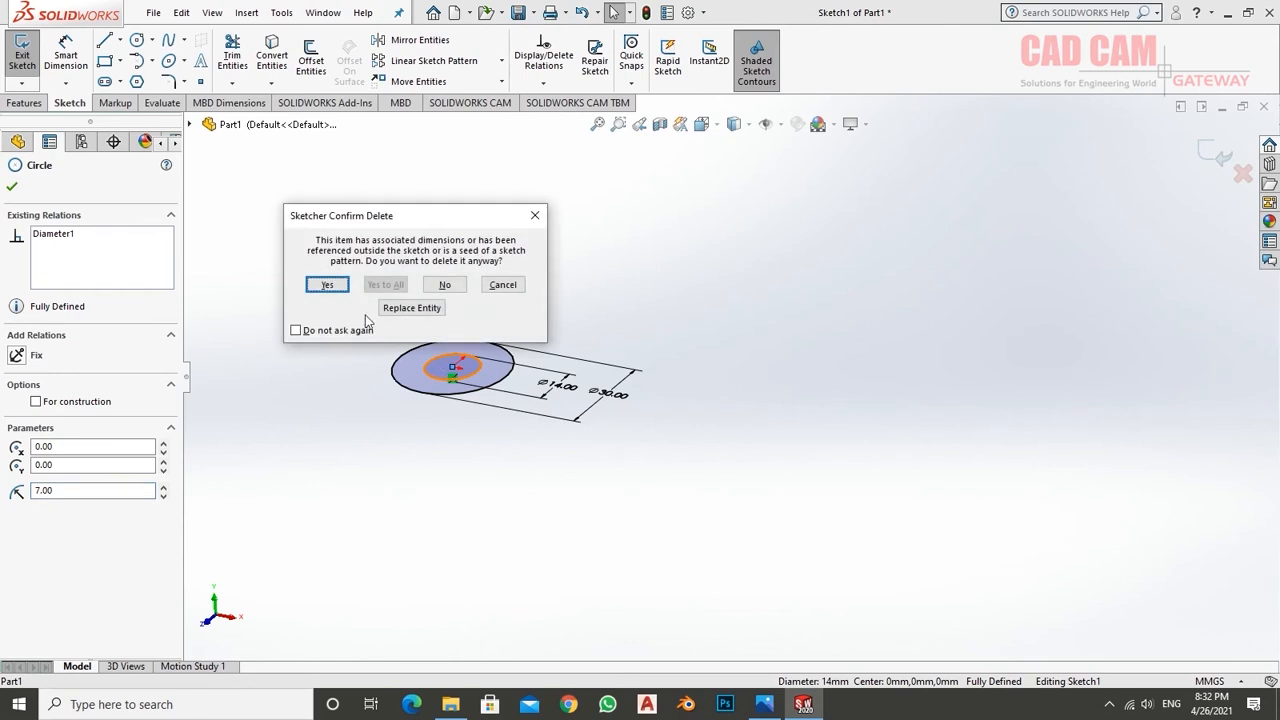
{"action": "left_click", "coordinate": [332, 286]}
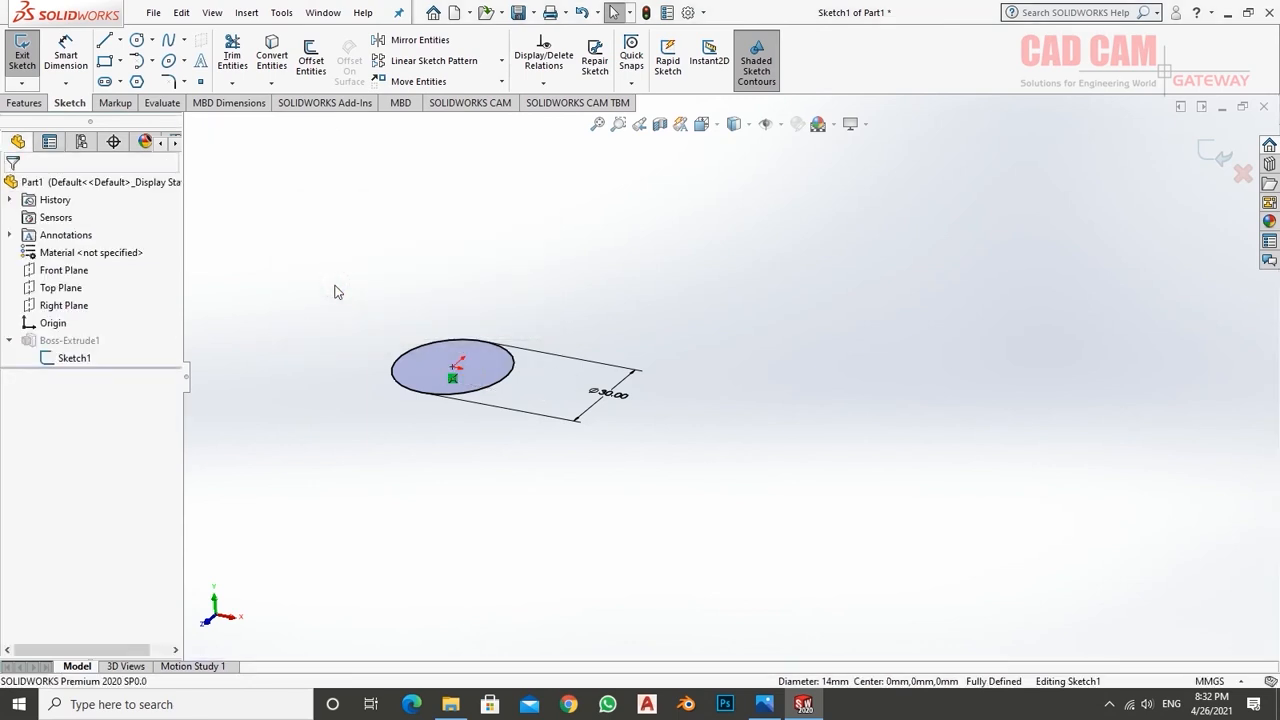
{"action": "left_click", "coordinate": [22, 55]}
- Start a new sketch on the Front Plane and orient the view normal to it
{"action": "scroll", "coordinate": [421, 414], "scroll_direction": "up", "scroll_amount": 2}
{"action": "scroll", "coordinate": [625, 288], "scroll_direction": "down", "scroll_amount": 4}
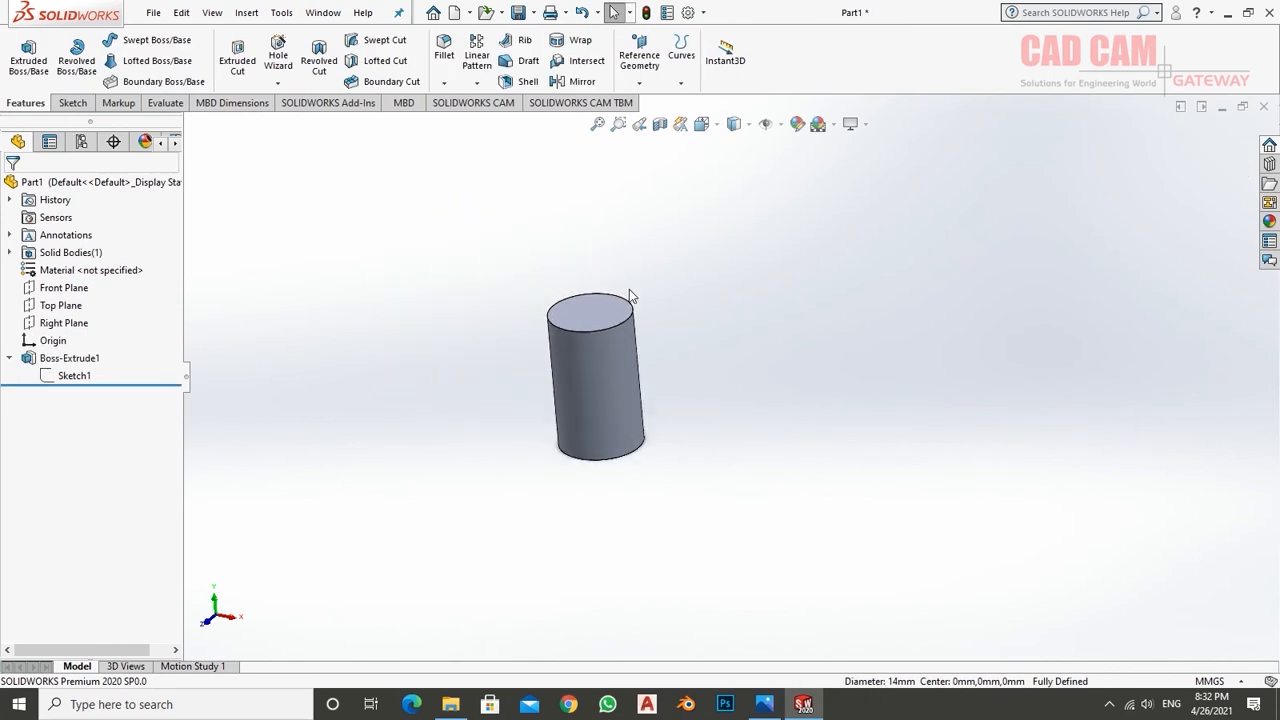
{"action": "scroll", "coordinate": [645, 400], "scroll_direction": "up", "scroll_amount": 1}
{"action": "middle_click_drag", "start_coordinate": [654, 428], "coordinate": [671, 408]}
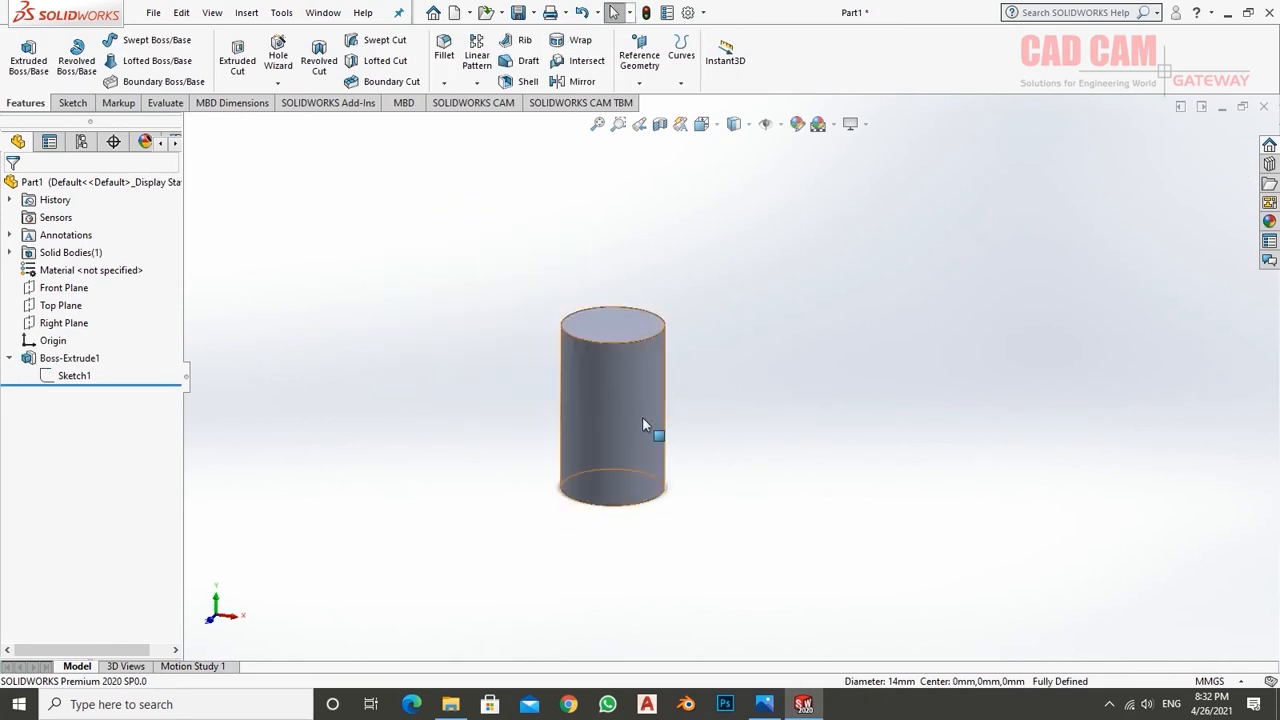
{"action": "scroll", "coordinate": [753, 395], "scroll_direction": "up", "scroll_amount": 3}
{"action": "scroll", "coordinate": [765, 410], "scroll_direction": "down", "scroll_amount": 4}
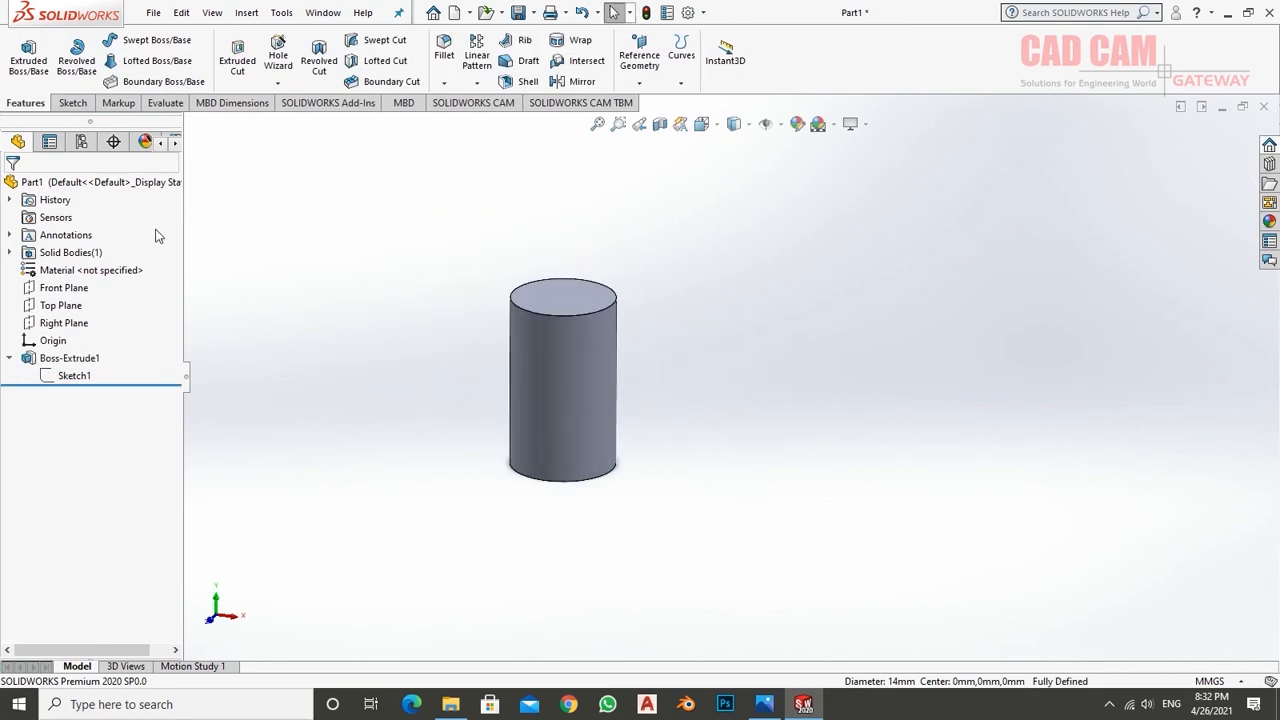
{"action": "left_click", "coordinate": [62, 288]}
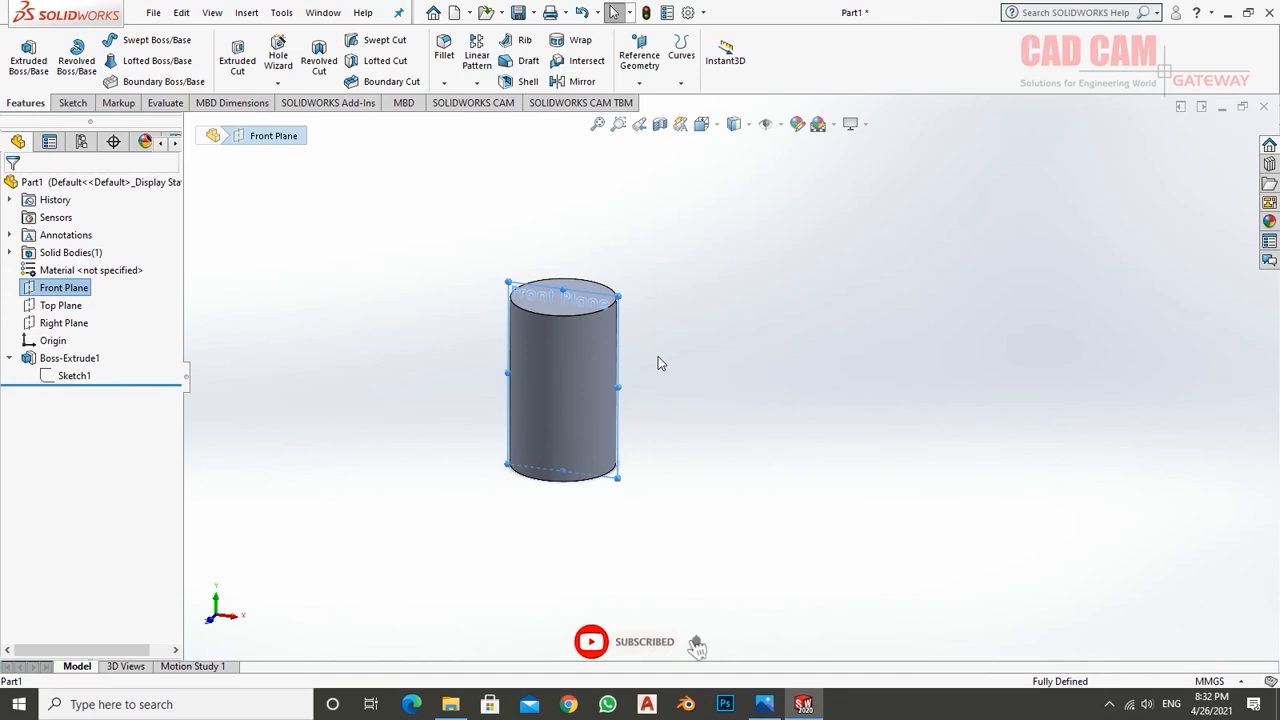
{"action": "left_click", "coordinate": [33, 64]}
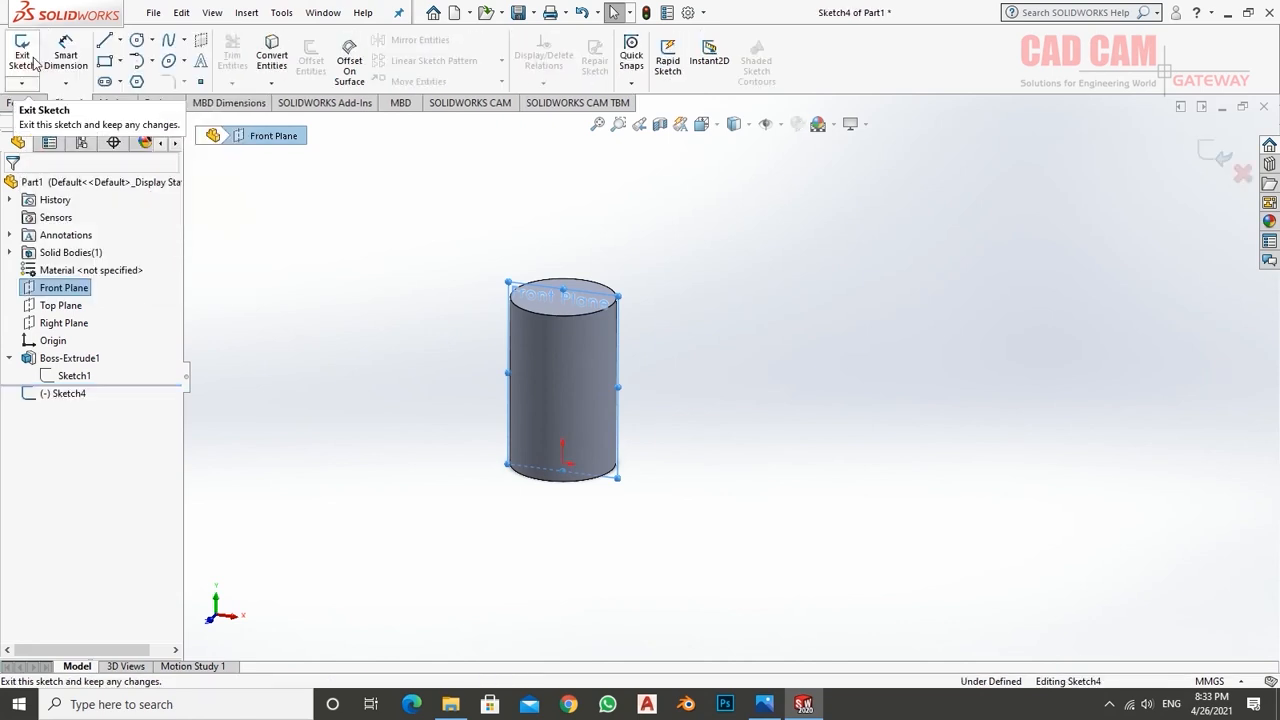
{"action": "right_click", "coordinate": [80, 393]}
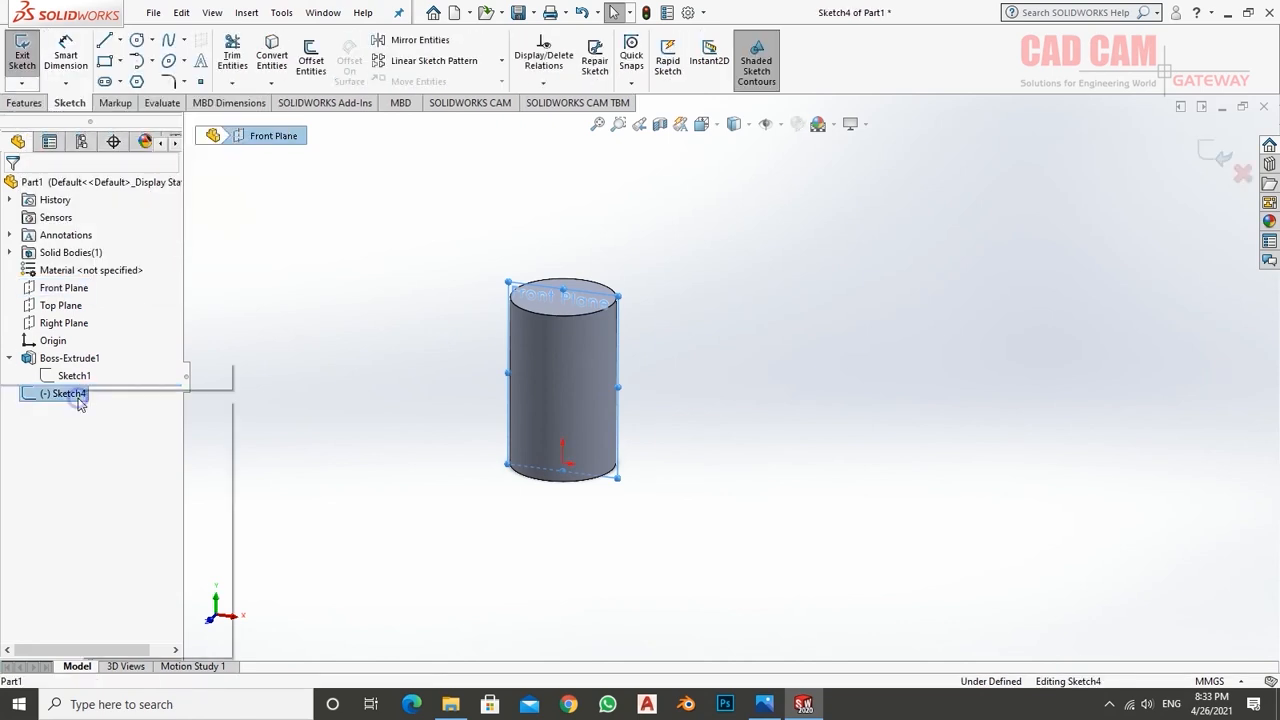
{"action": "left_click", "coordinate": [116, 374]}
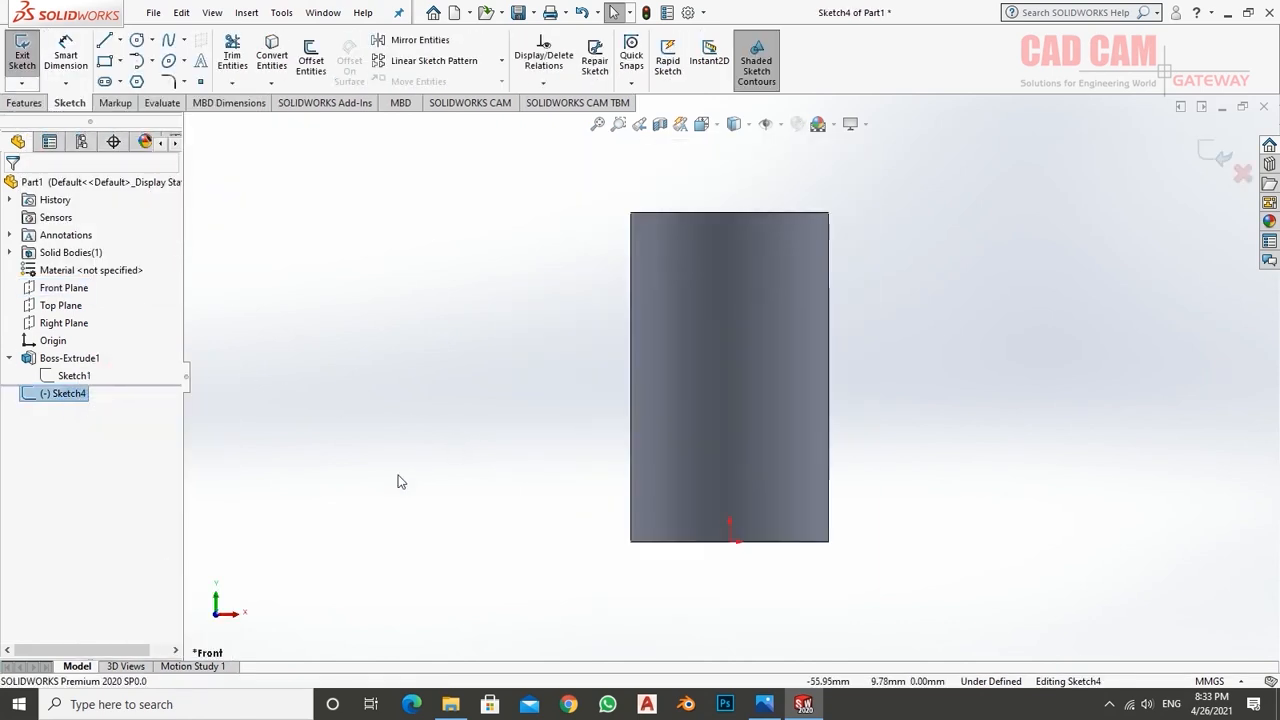
{"action": "scroll", "coordinate": [990, 435], "scroll_direction": "down", "scroll_amount": 3}
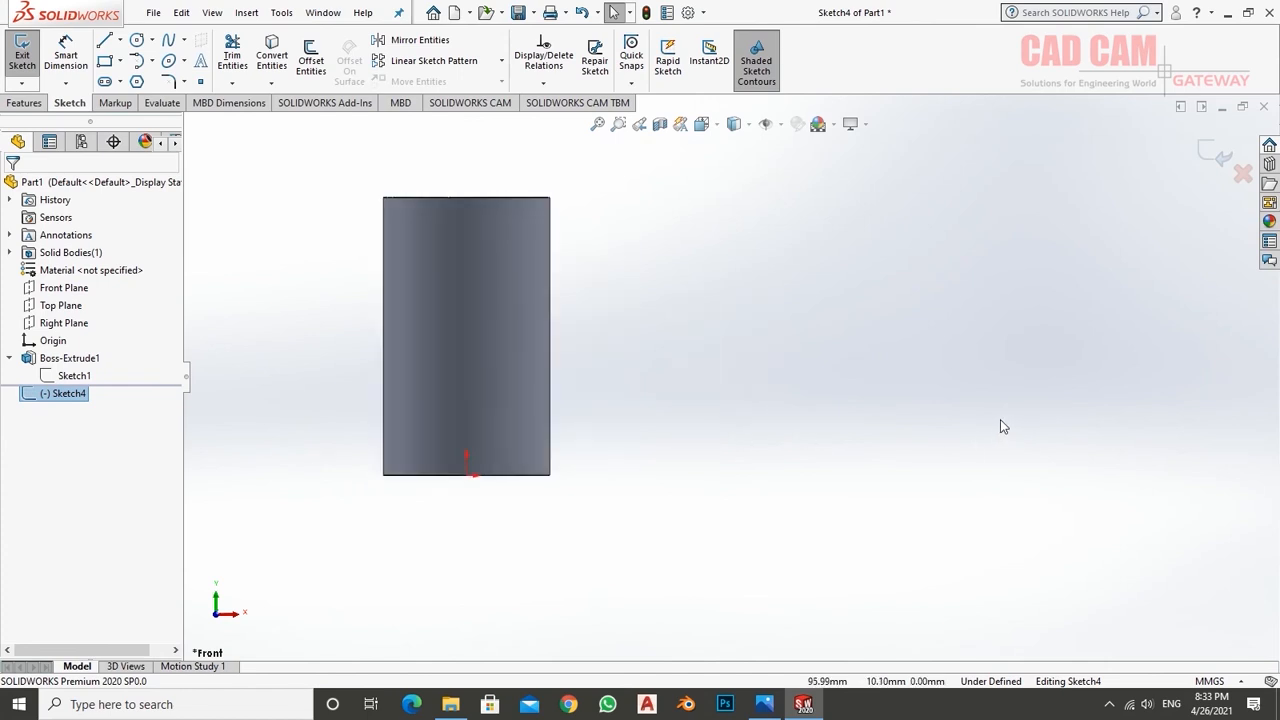
- Sketch a closed L-shaped profile from the cylinder's axis, with an arm about 96 mm long and 7 mm thick and a downward leg about 9 mm wide
{"action": "left_click", "coordinate": [105, 45]}
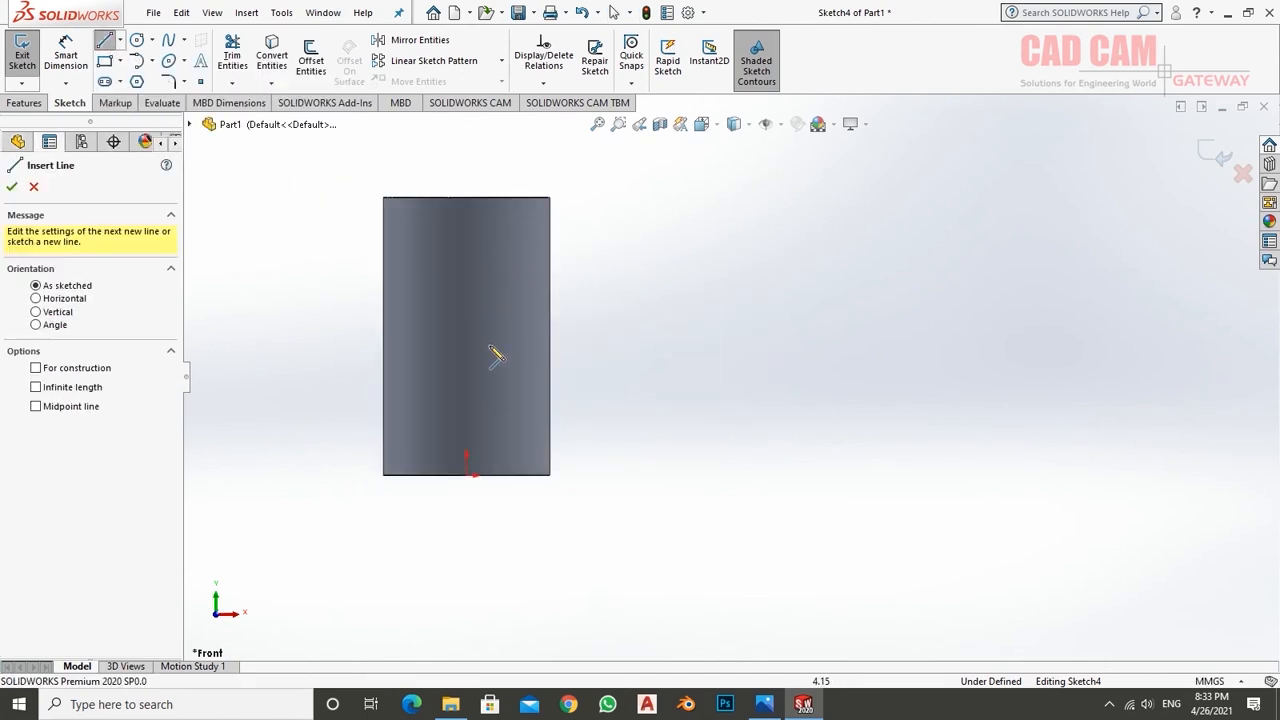
{"action": "left_click", "coordinate": [467, 272]}
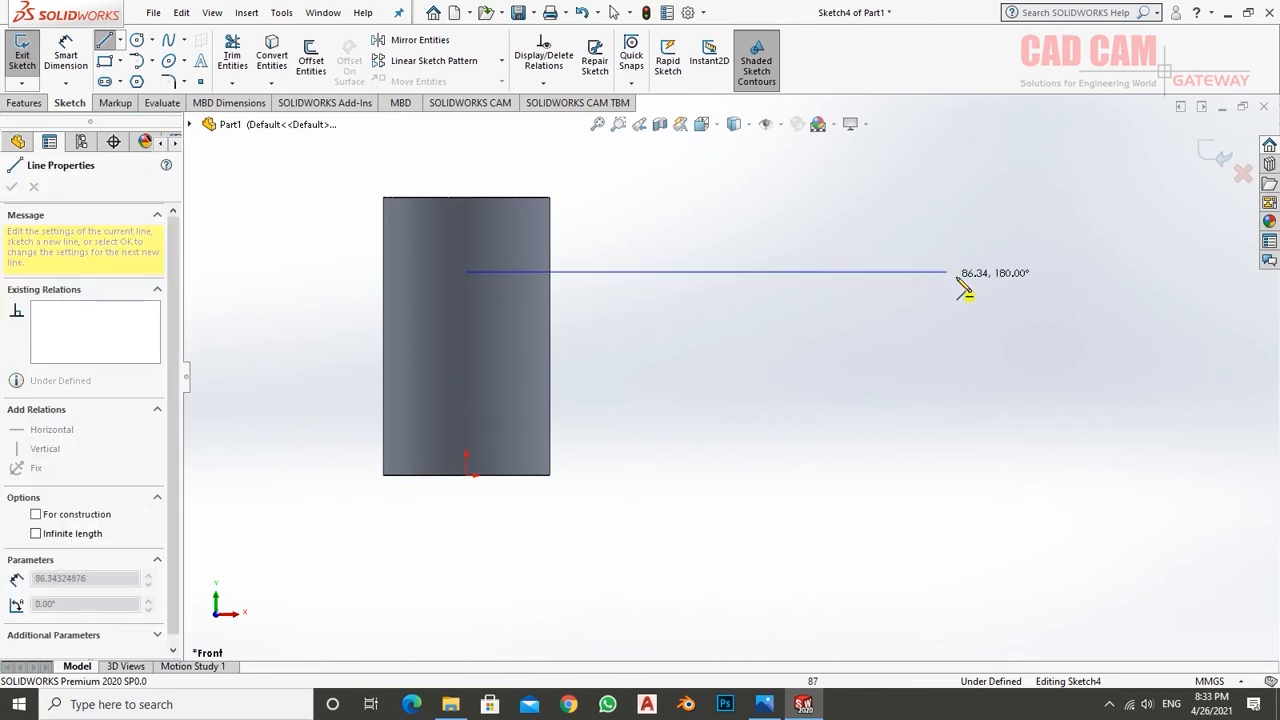
{"action": "left_click", "coordinate": [1000, 271]}
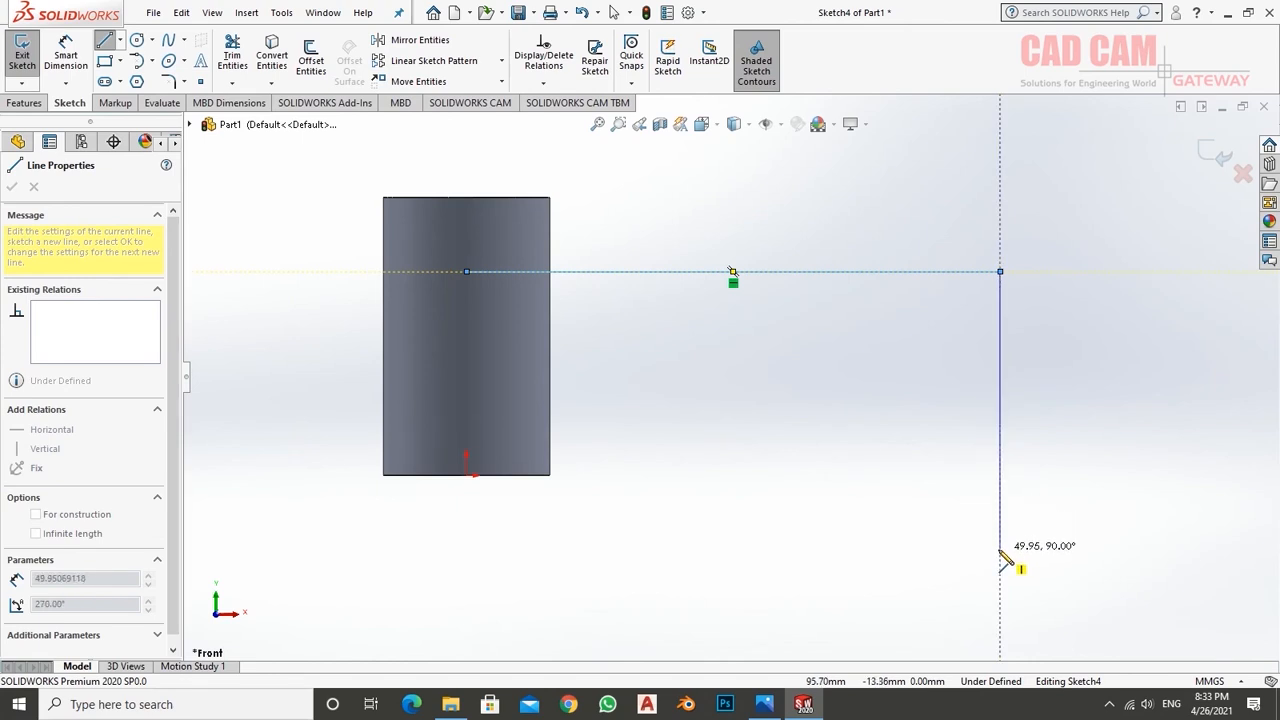
{"action": "left_click", "coordinate": [1000, 565]}
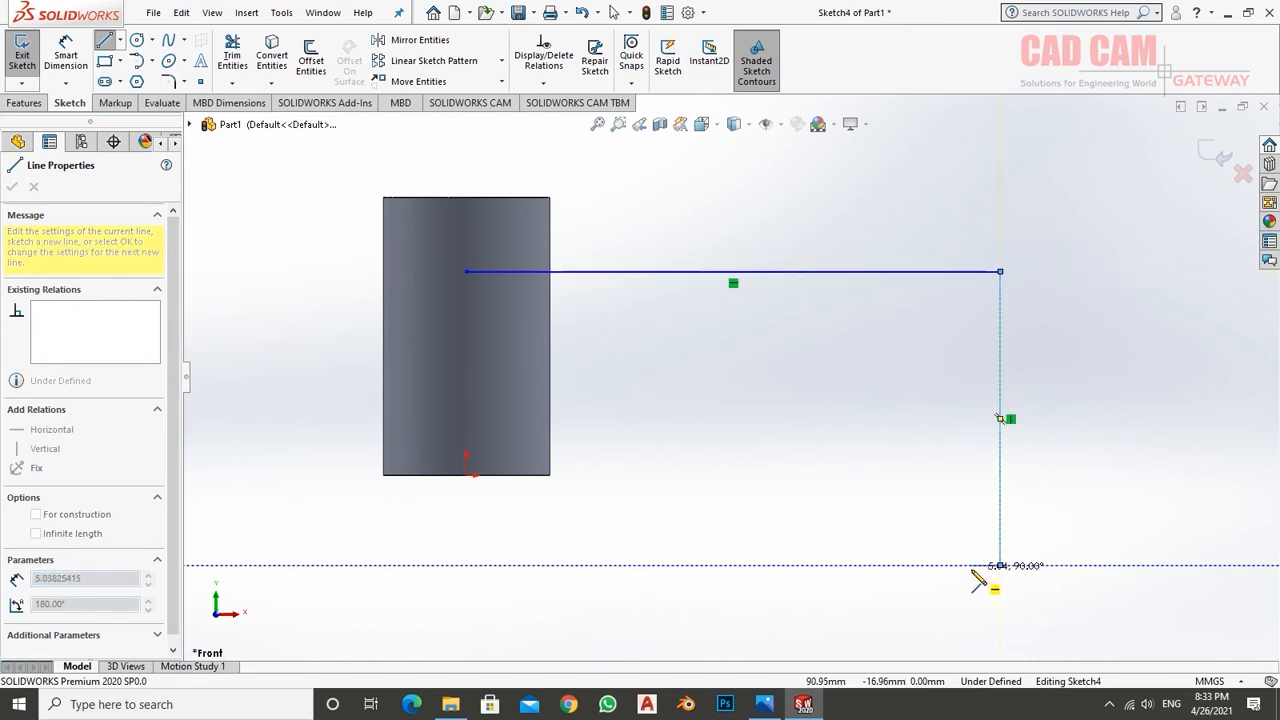
{"action": "left_click", "coordinate": [952, 565]}
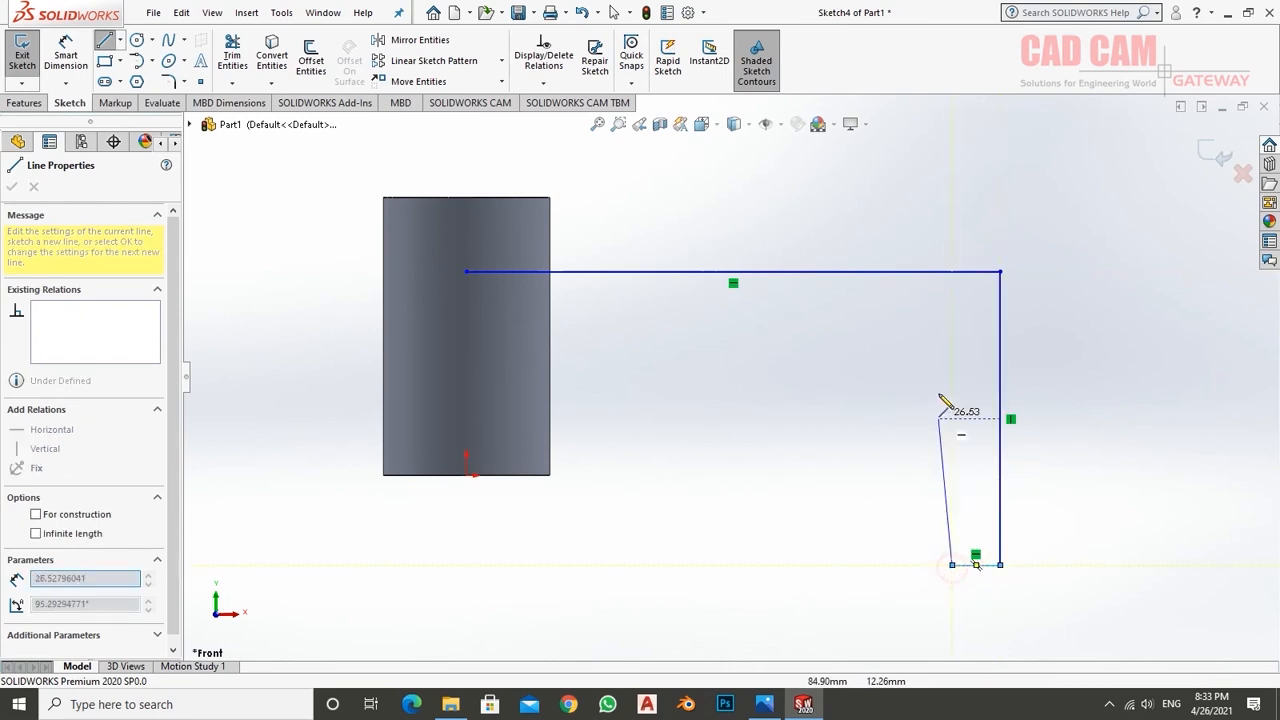
{"action": "left_click", "coordinate": [952, 311]}
{"action": "left_click", "coordinate": [466, 311]}
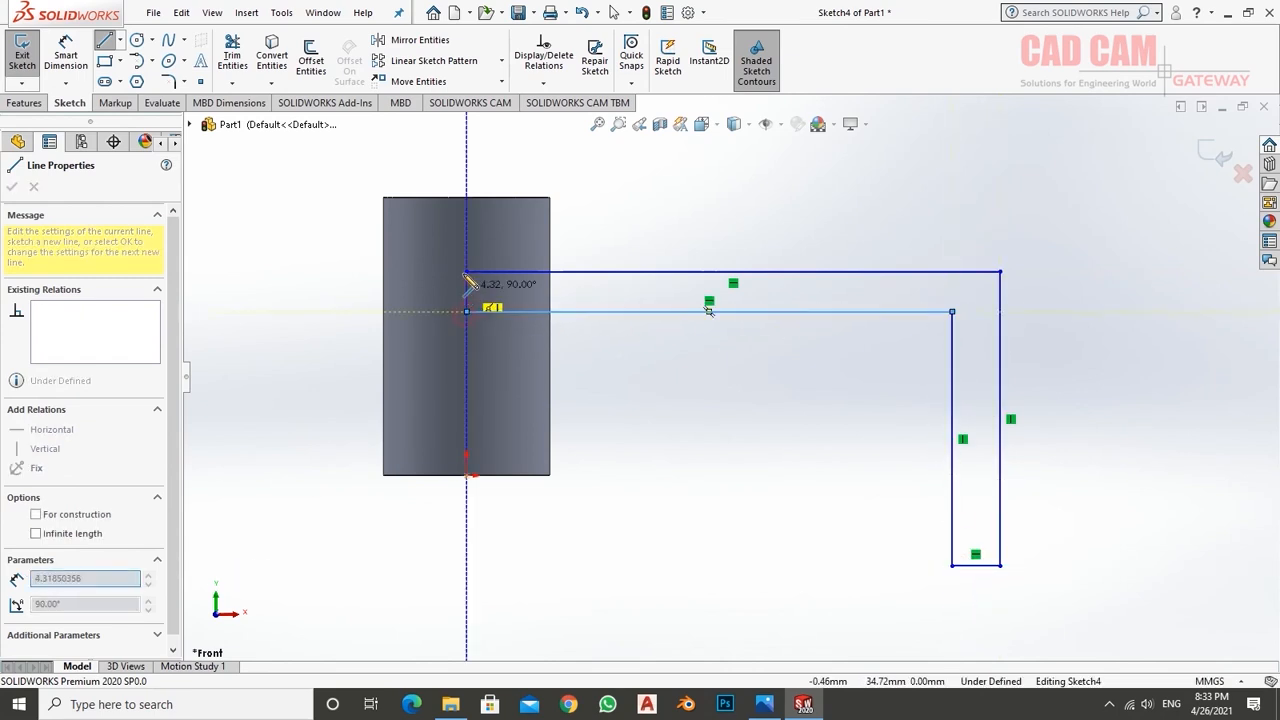
{"action": "left_click", "coordinate": [466, 271]}
{"action": "right_click", "coordinate": [742, 240]}
{"action": "left_click", "coordinate": [785, 252]}
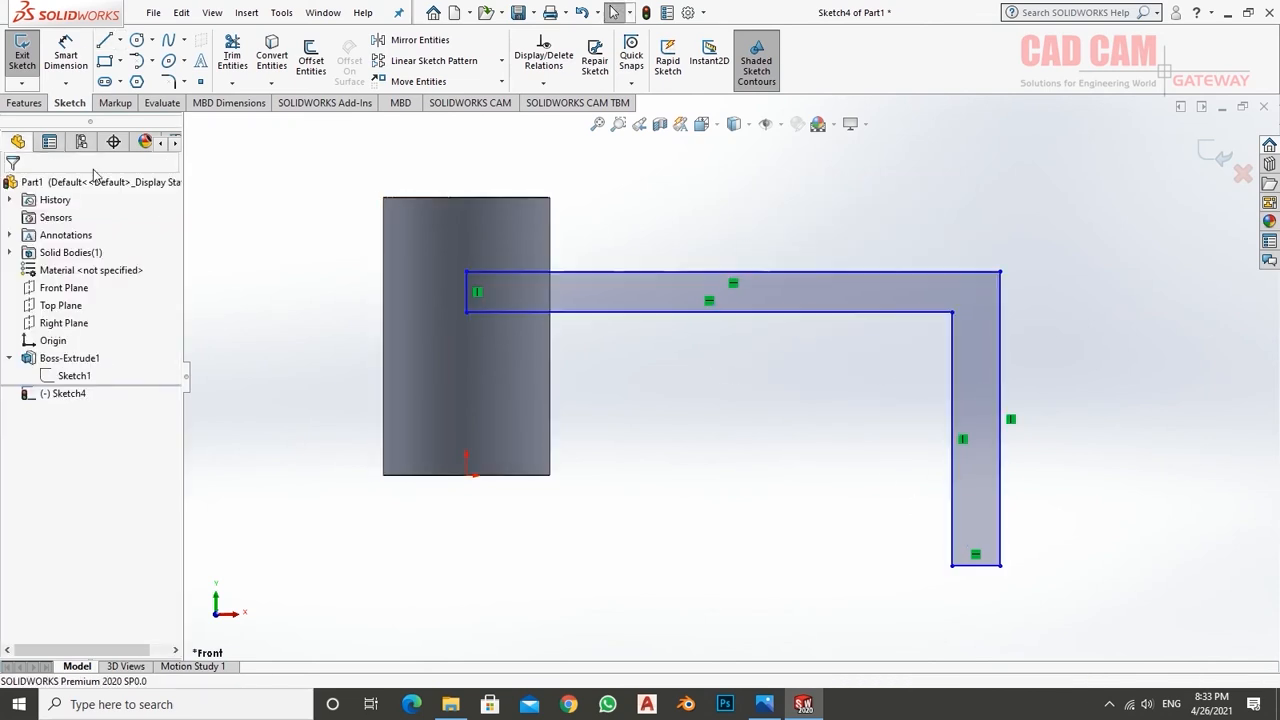
- Dimension the thickness of the profile's horizontal arm as 10 mm
{"action": "left_click", "coordinate": [65, 52]}
{"action": "left_click", "coordinate": [805, 272]}
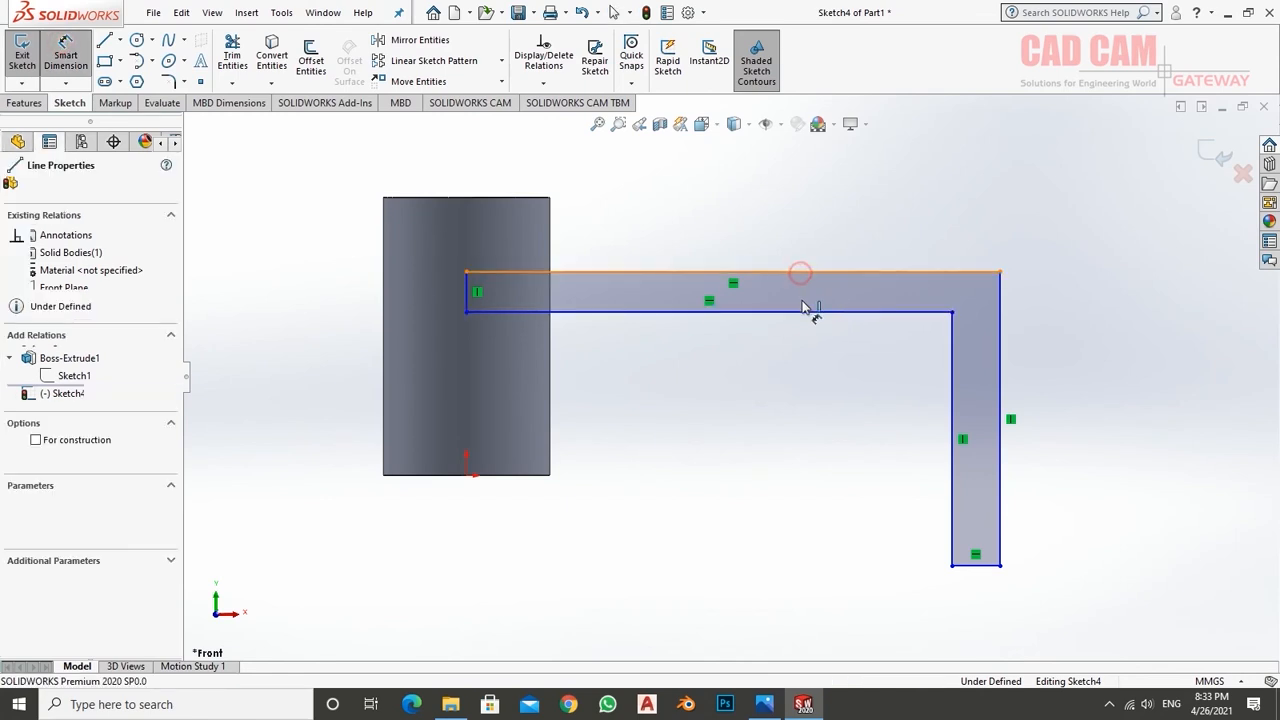
{"action": "left_click", "coordinate": [803, 314]}
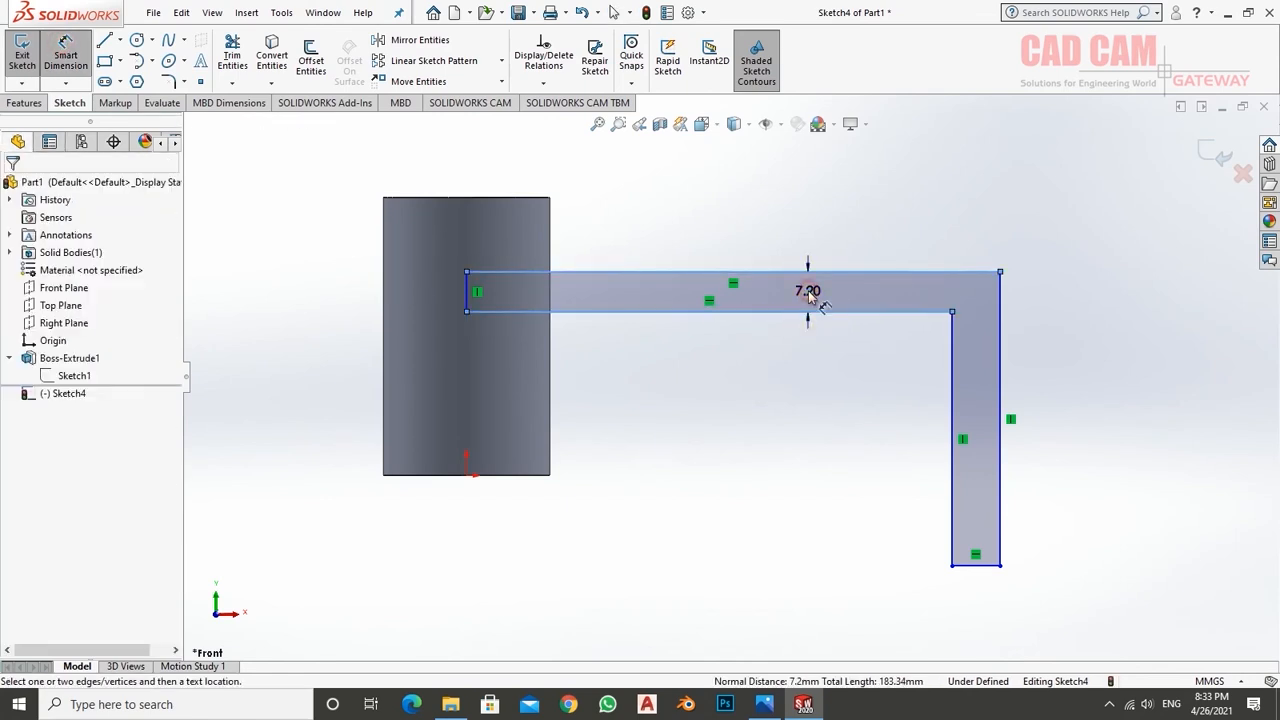
{"action": "left_click", "coordinate": [808, 292]}
{"action": "type", "text": "10"}
{"action": "key", "text": "Return"}
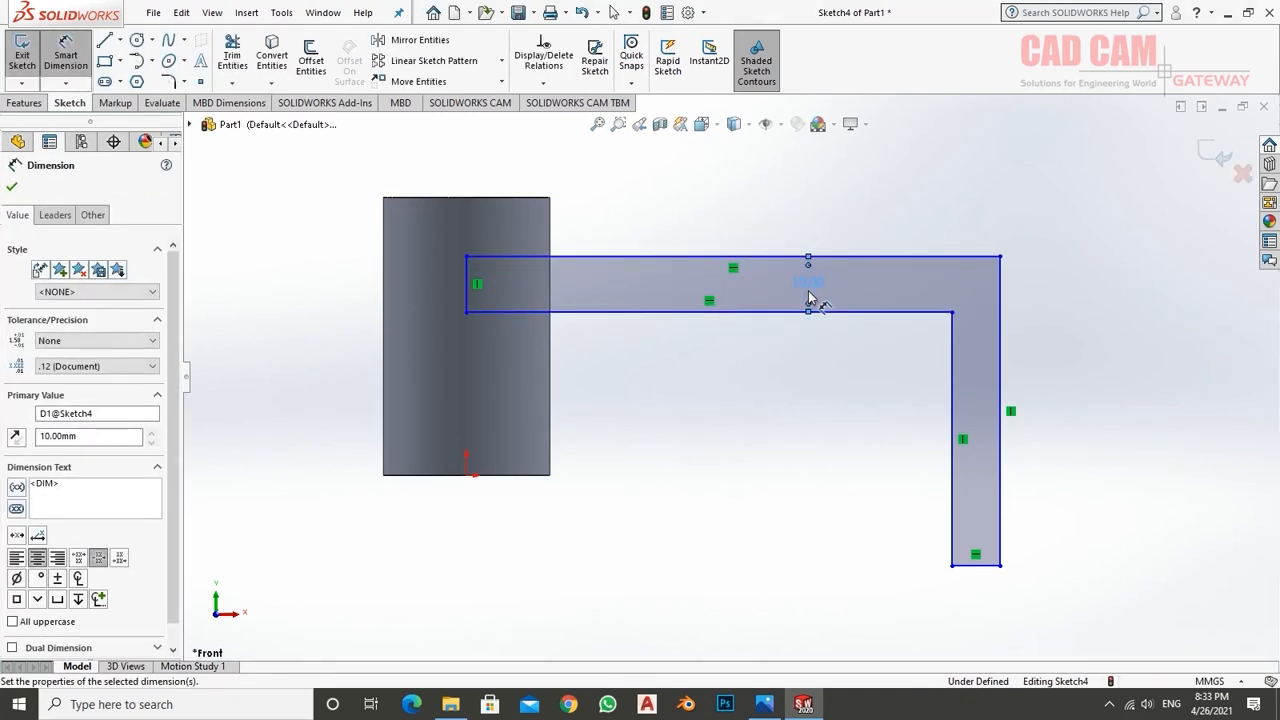
- Dimension the distance from the cylinder's top edge to the arm's upper line as 15 mm
{"action": "left_click", "coordinate": [591, 256]}
{"action": "left_click", "coordinate": [540, 198]}
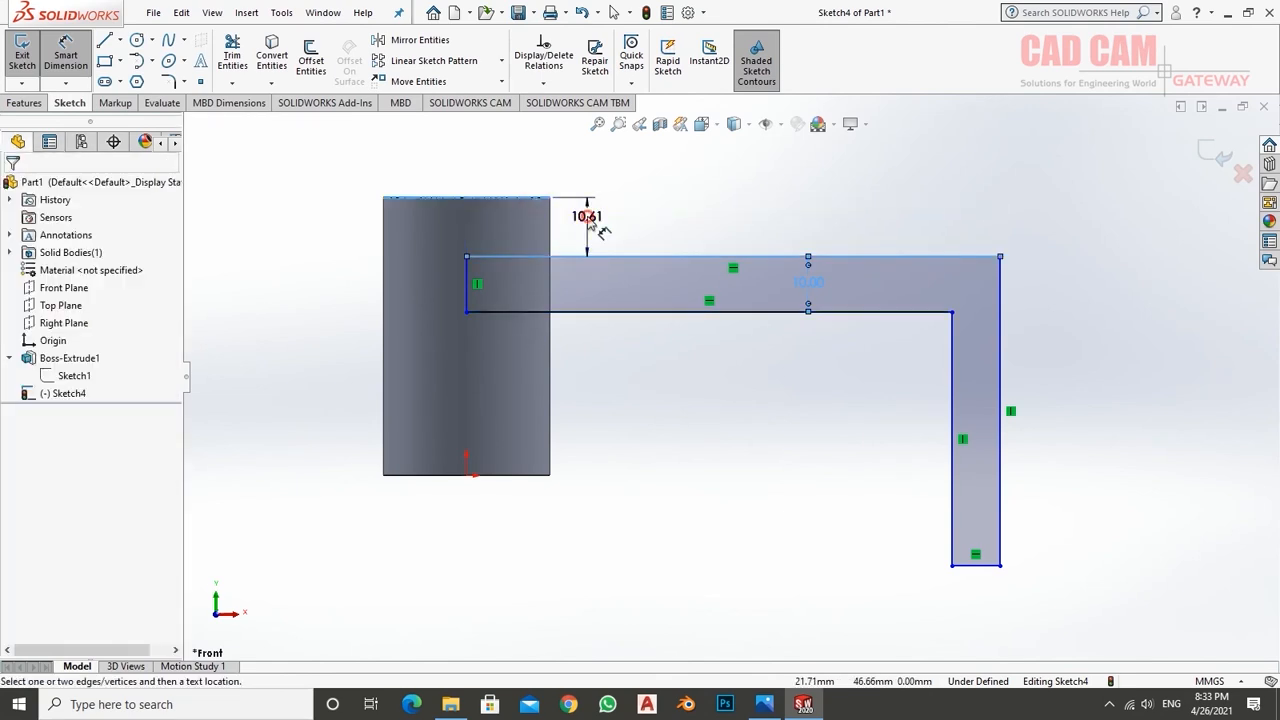
{"action": "left_click", "coordinate": [596, 226]}
{"action": "type", "text": "15"}
{"action": "key", "text": "Return"}
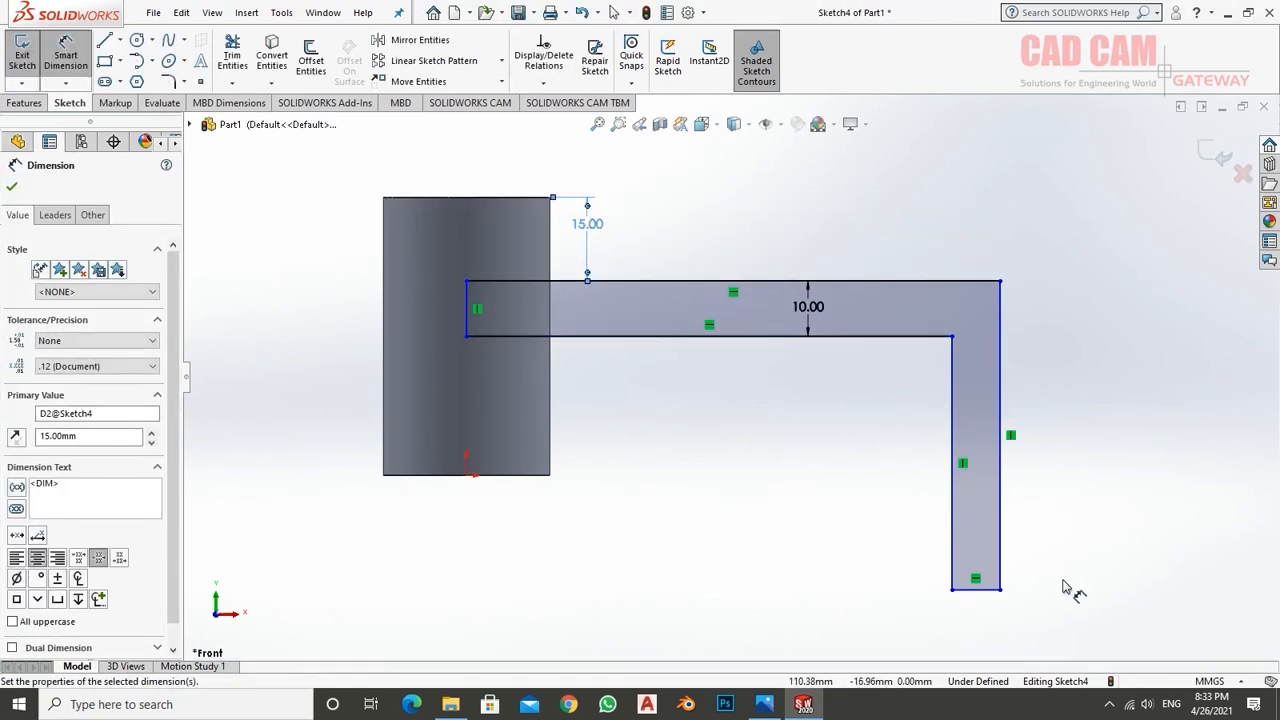
- Dimension the leg's bottom line as 10 mm below the cylinder's bottom edge
{"action": "left_click", "coordinate": [985, 594]}
{"action": "left_click", "coordinate": [520, 476]}
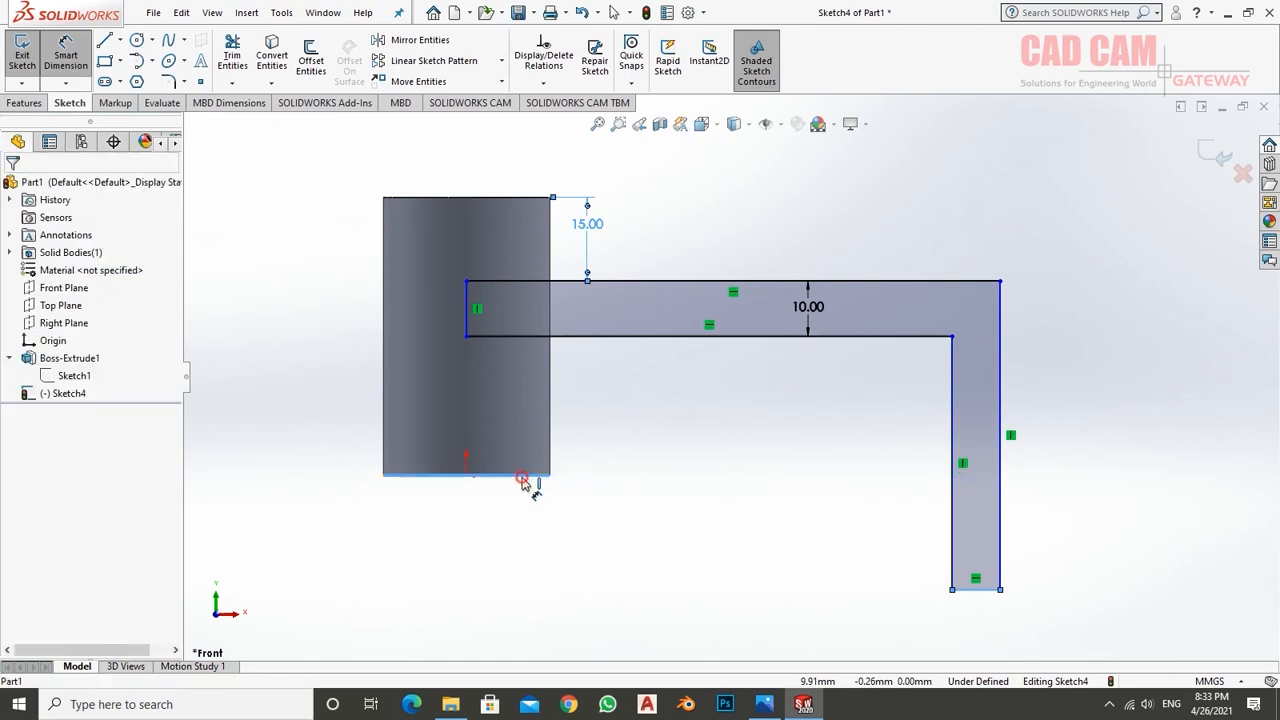
{"action": "left_click", "coordinate": [716, 512]}
{"action": "type", "text": "10"}
{"action": "key", "text": "Return"}
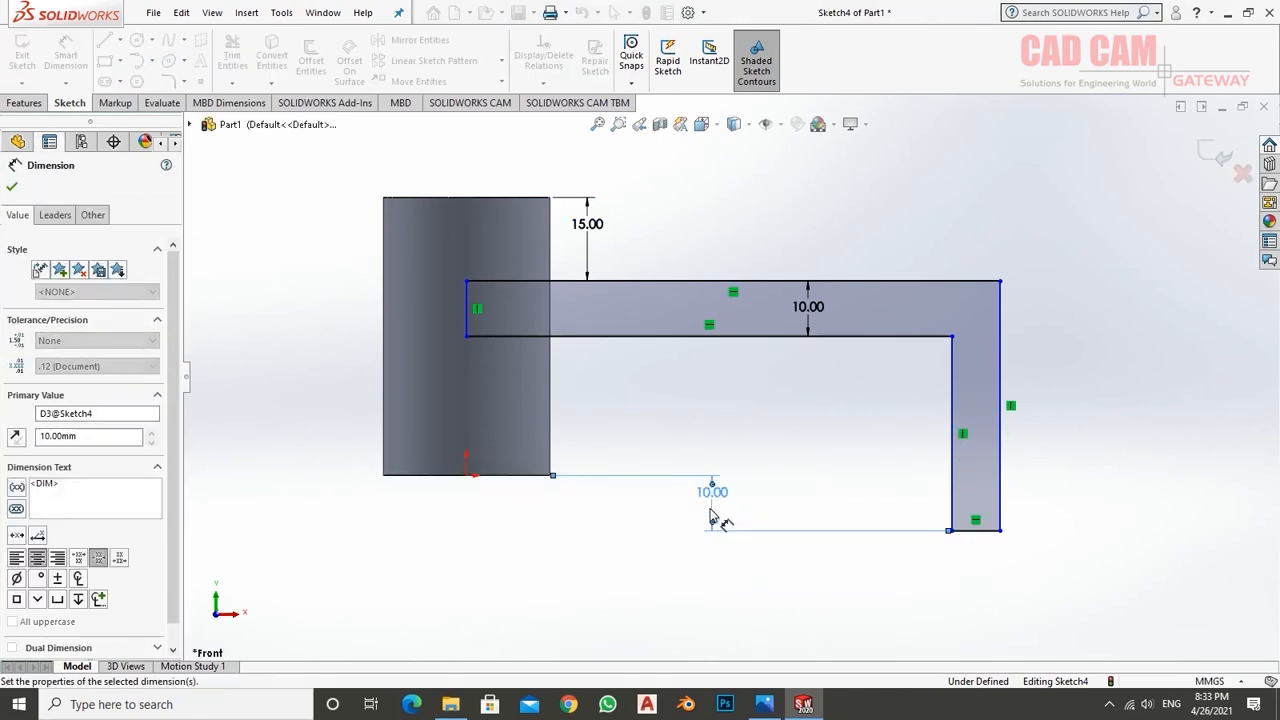
- Dimension the width of the leg's bottom line as 10 mm
{"action": "left_click", "coordinate": [980, 536]}
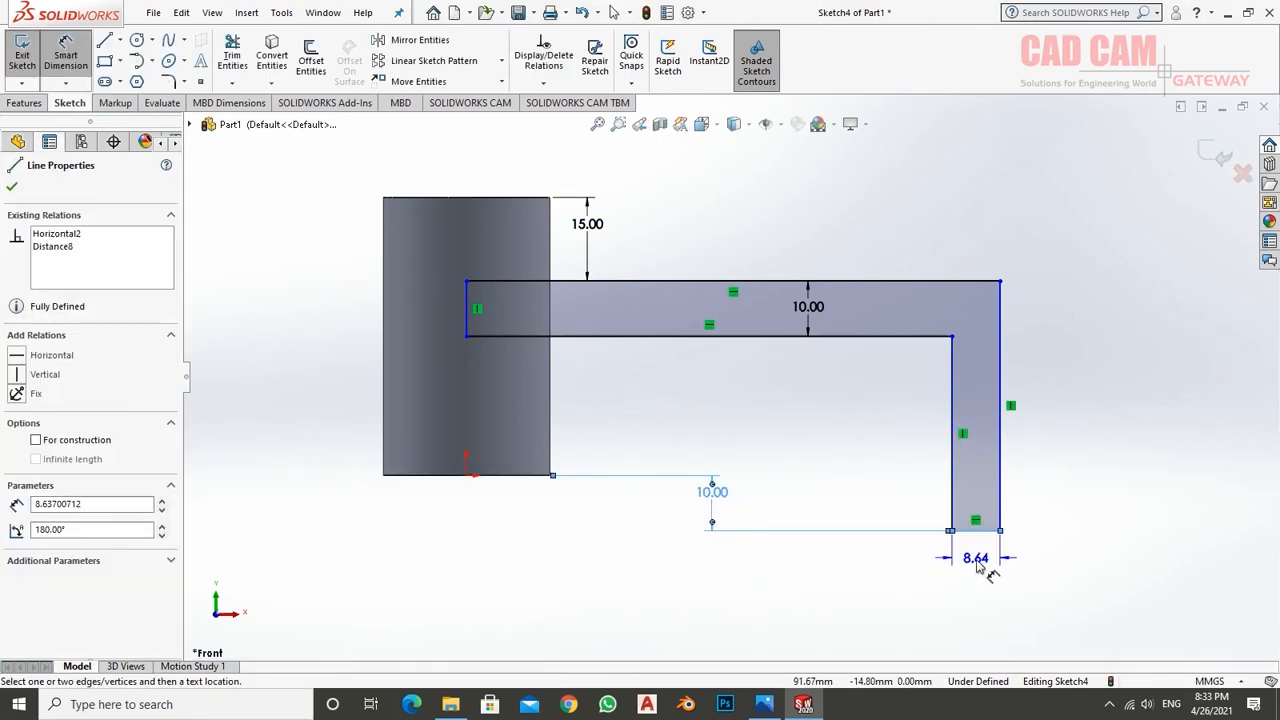
{"action": "left_click", "coordinate": [977, 568]}
{"action": "type", "text": "10"}
{"action": "key", "text": "Return"}
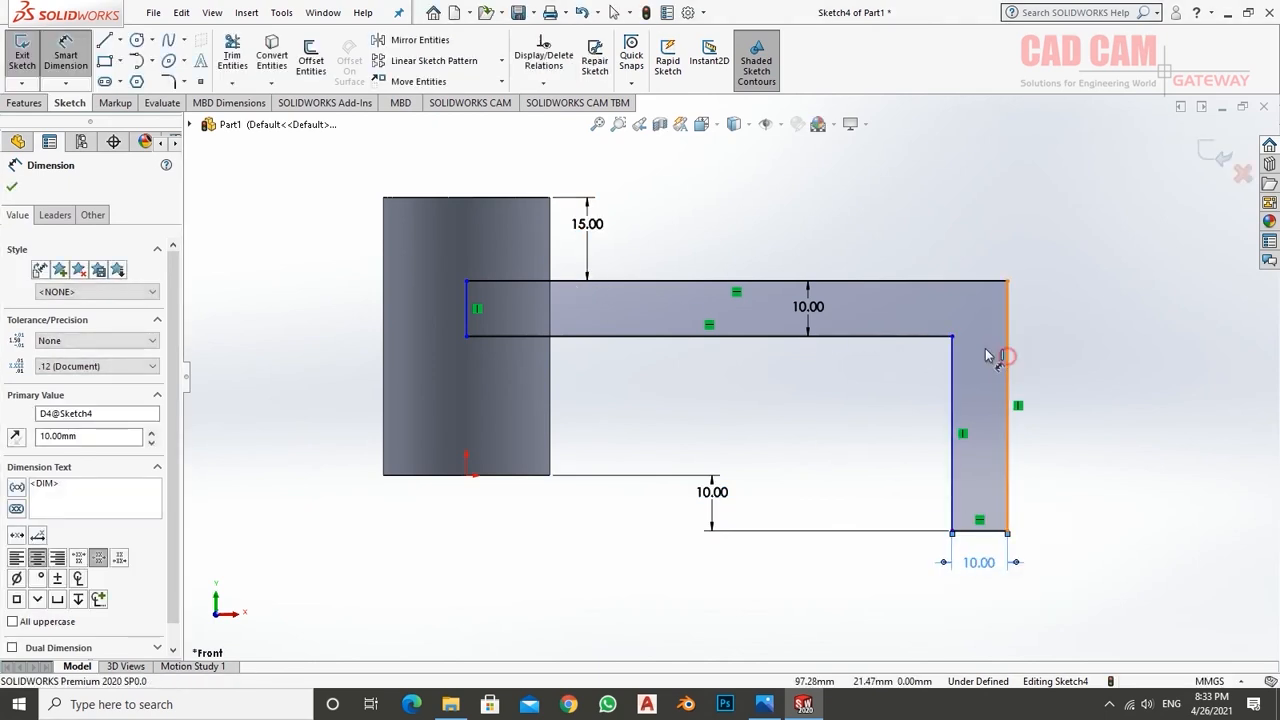
- Dimension the horizontal distance from the origin to the leg's outer vertical line as 105 mm
{"action": "left_click", "coordinate": [466, 420]}
{"action": "left_click", "coordinate": [467, 476]}
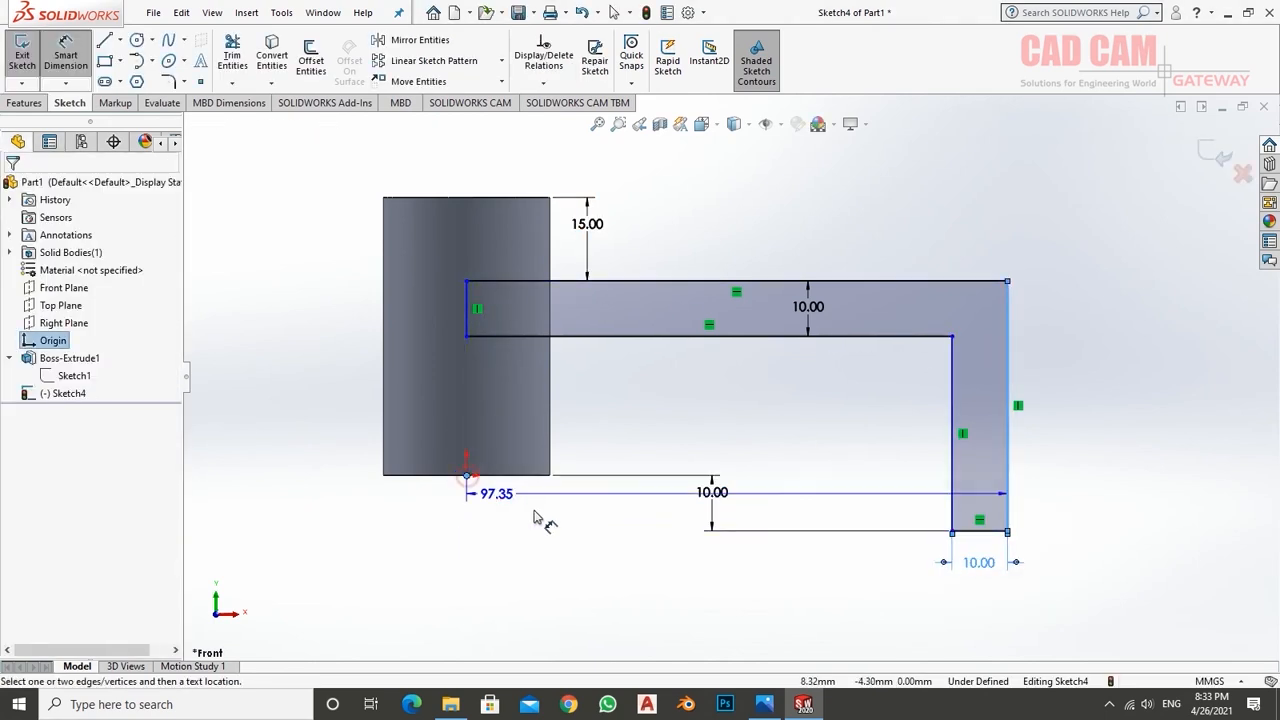
{"action": "left_click", "coordinate": [722, 610]}
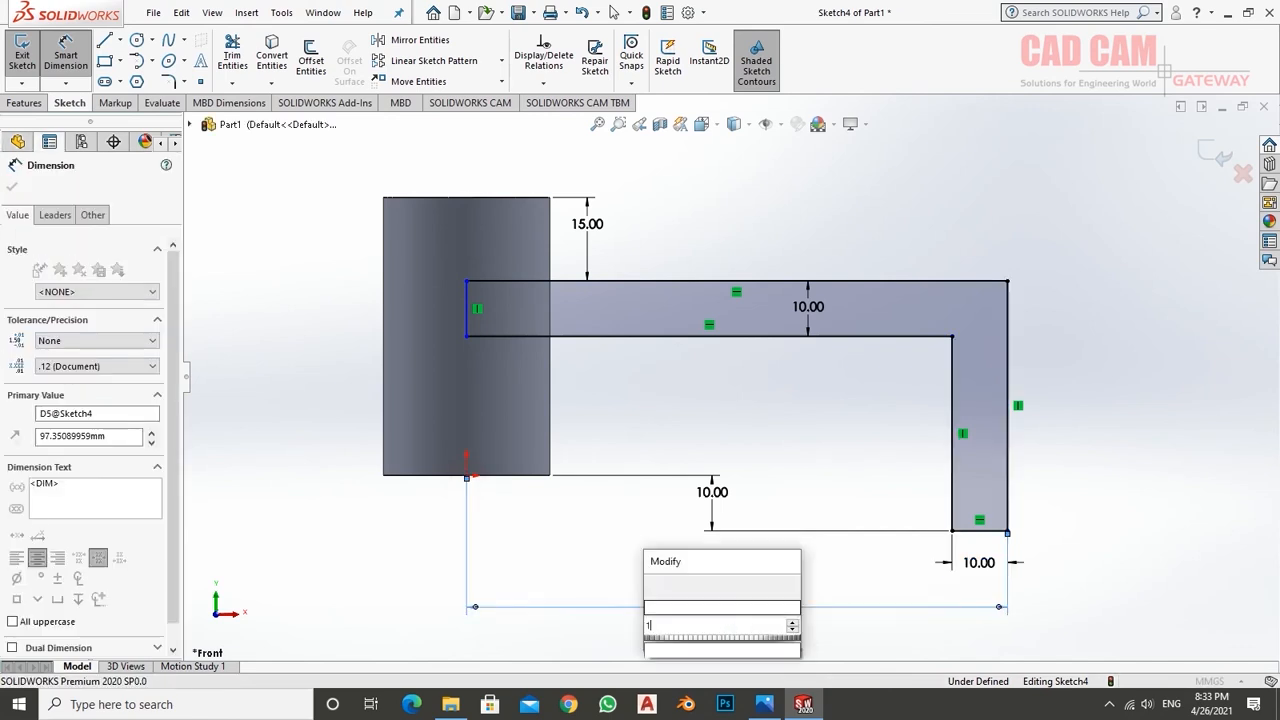
{"action": "type", "text": "105"}
{"action": "key", "text": "Return"}
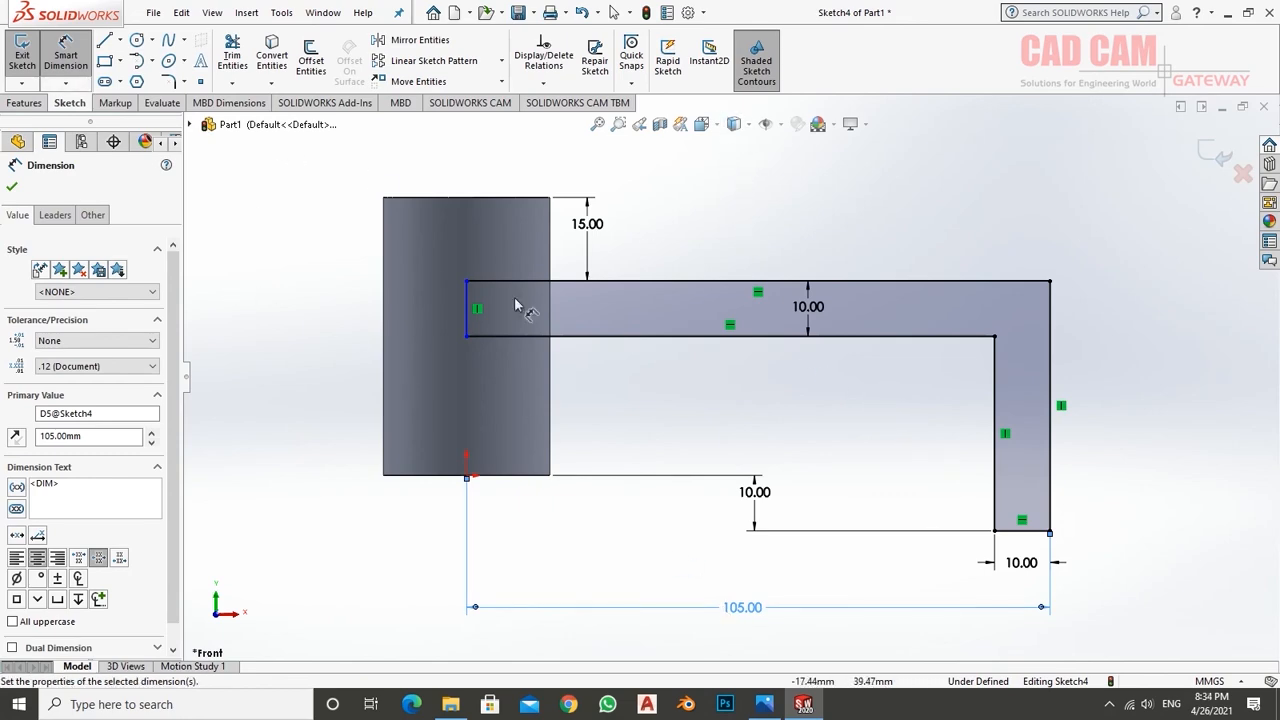
{"action": "mouse_move", "coordinate": [515, 305]}
{"action": "middle_mouse_down"}
{"action": "mouse_move", "coordinate": [614, 317]}
{"action": "mouse_move", "coordinate": [563, 571]}
{"action": "mouse_move", "coordinate": [598, 446]}
{"action": "mouse_move", "coordinate": [646, 383]}
{"action": "mouse_move", "coordinate": [614, 486]}
{"action": "mouse_move", "coordinate": [600, 470]}
{"action": "middle_mouse_up"}
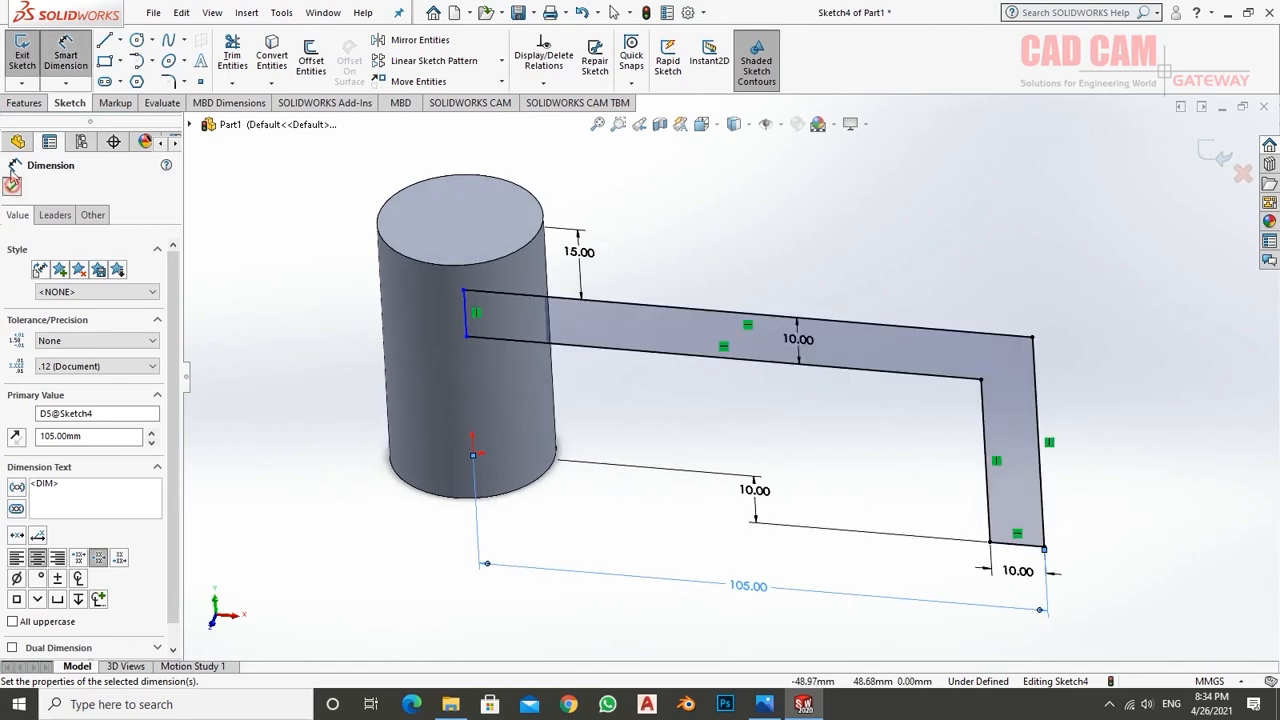
{"action": "left_click", "coordinate": [12, 184]}
- Extrude the L-shaped arm and leg profile 28 mm as a mid-plane boss merged with the cylinder
{"action": "left_click", "coordinate": [22, 58]}
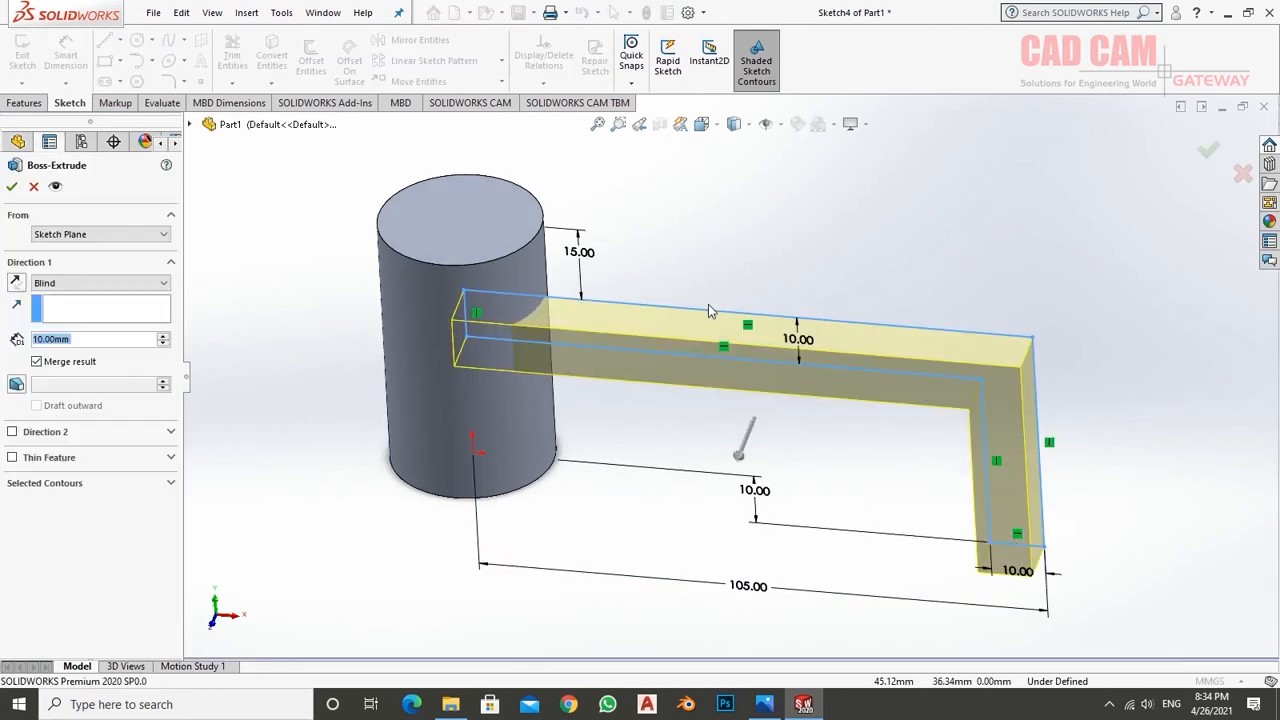
{"action": "middle_click_drag", "start_coordinate": [708, 304], "coordinate": [713, 352]}
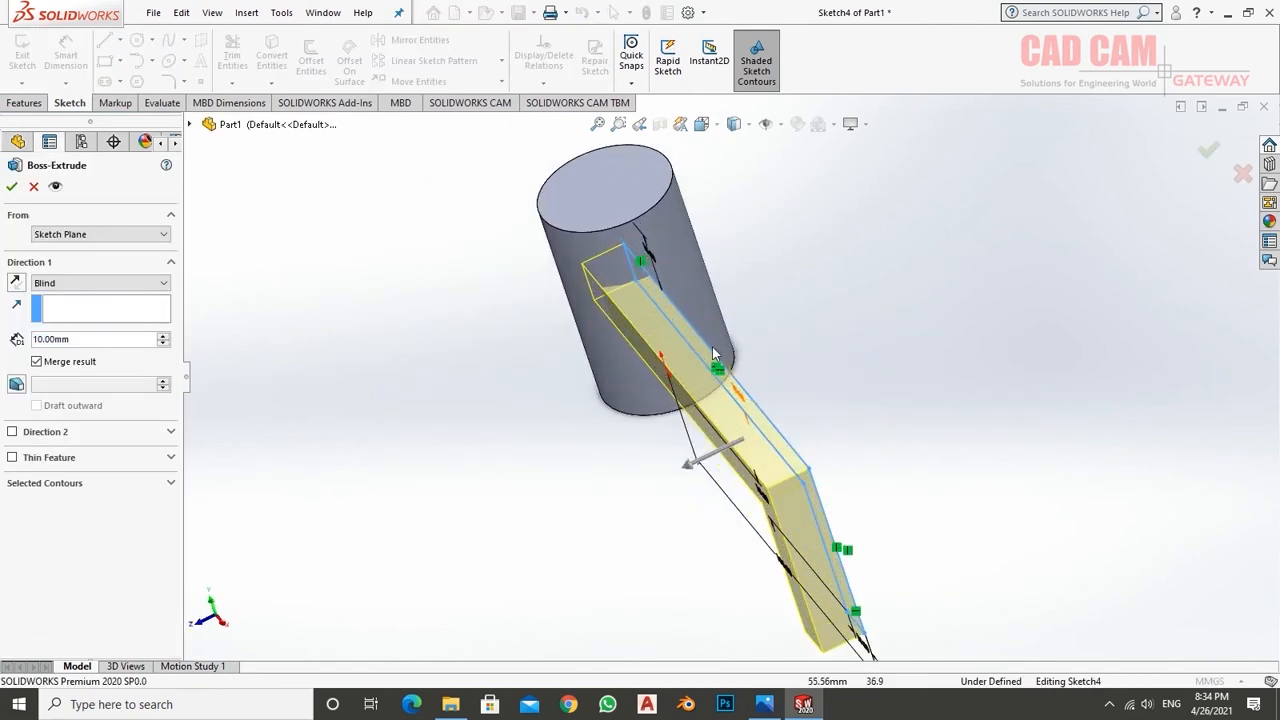
{"action": "left_click", "coordinate": [94, 282]}
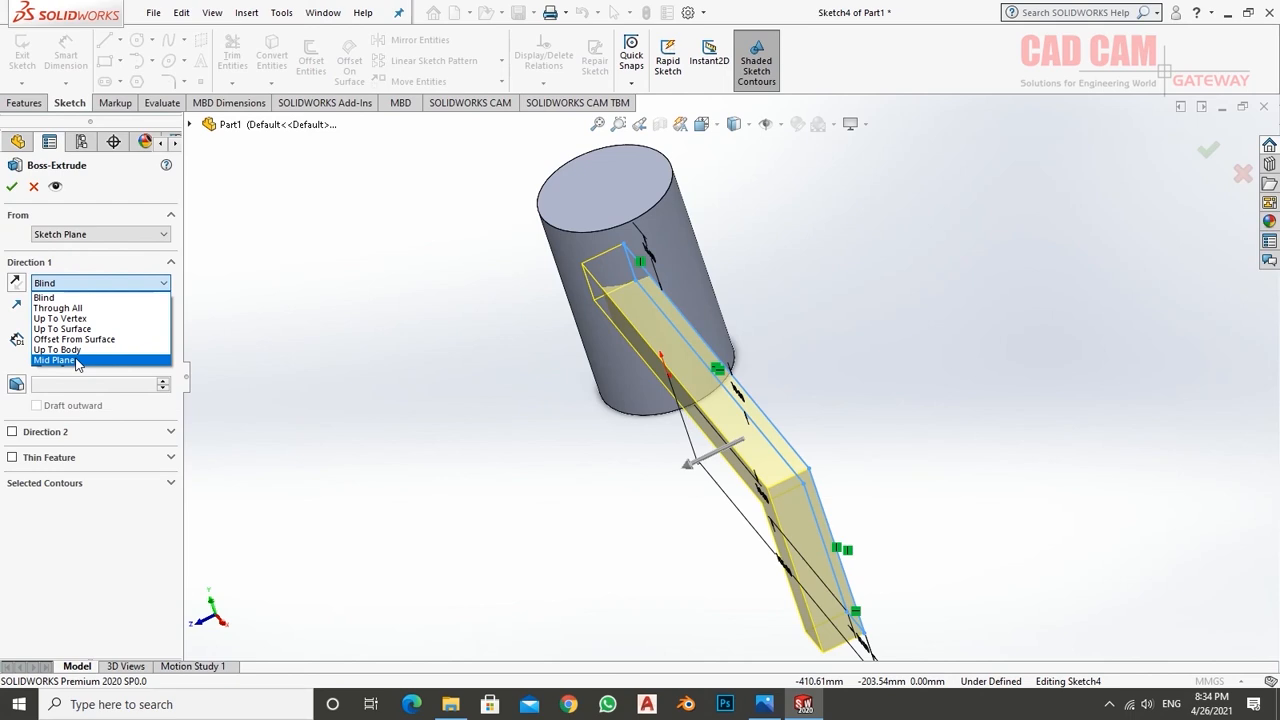
{"action": "left_click", "coordinate": [55, 360]}
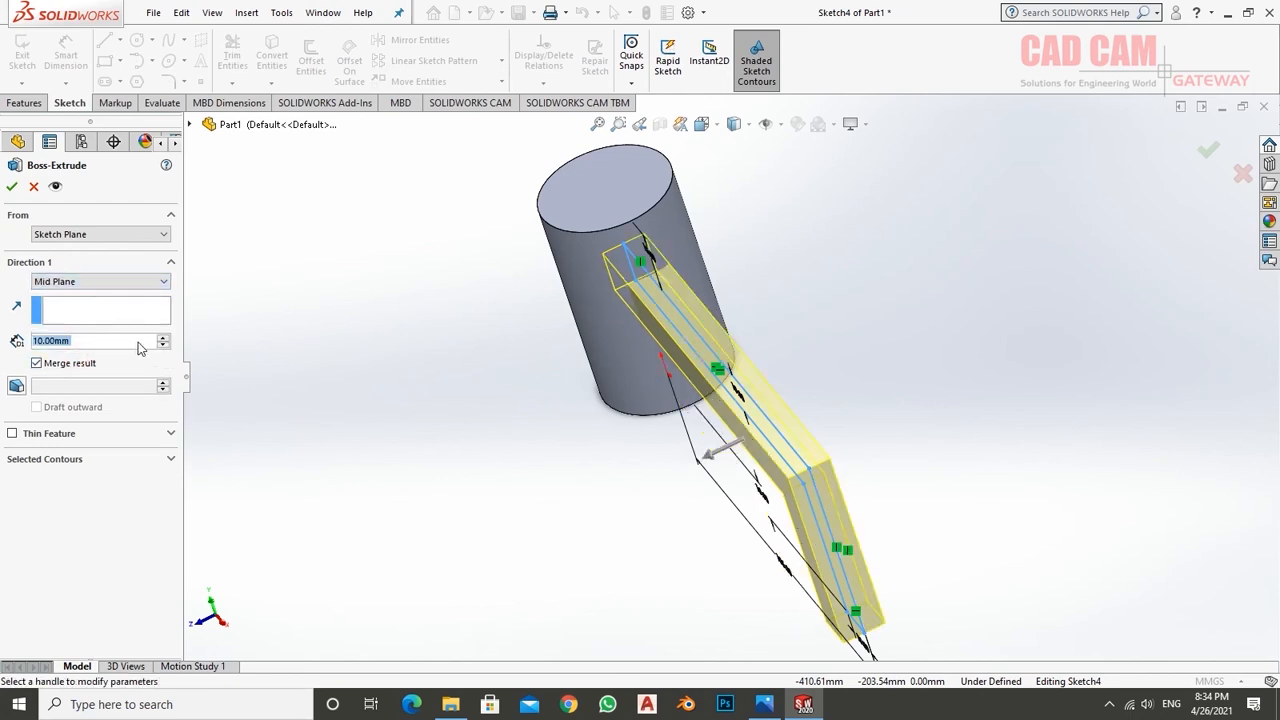
{"action": "type", "text": "28"}
{"action": "key", "text": "Return"}
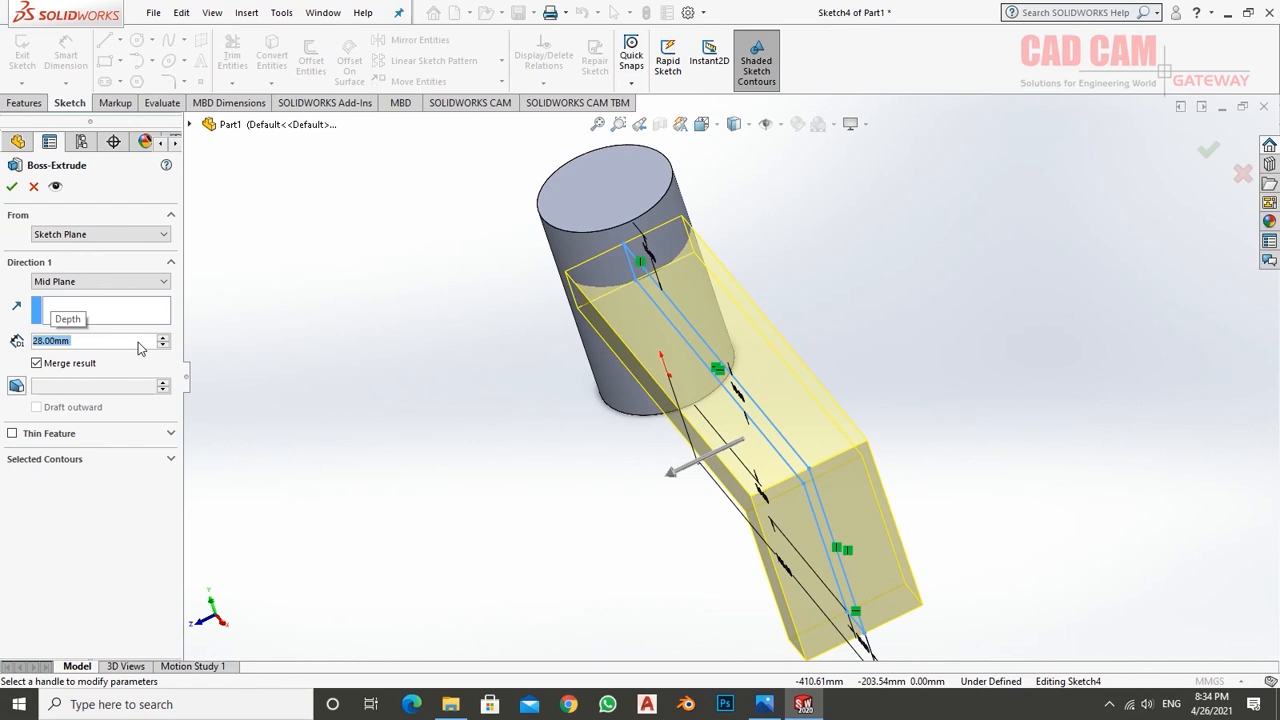
{"action": "left_click", "coordinate": [1208, 149]}
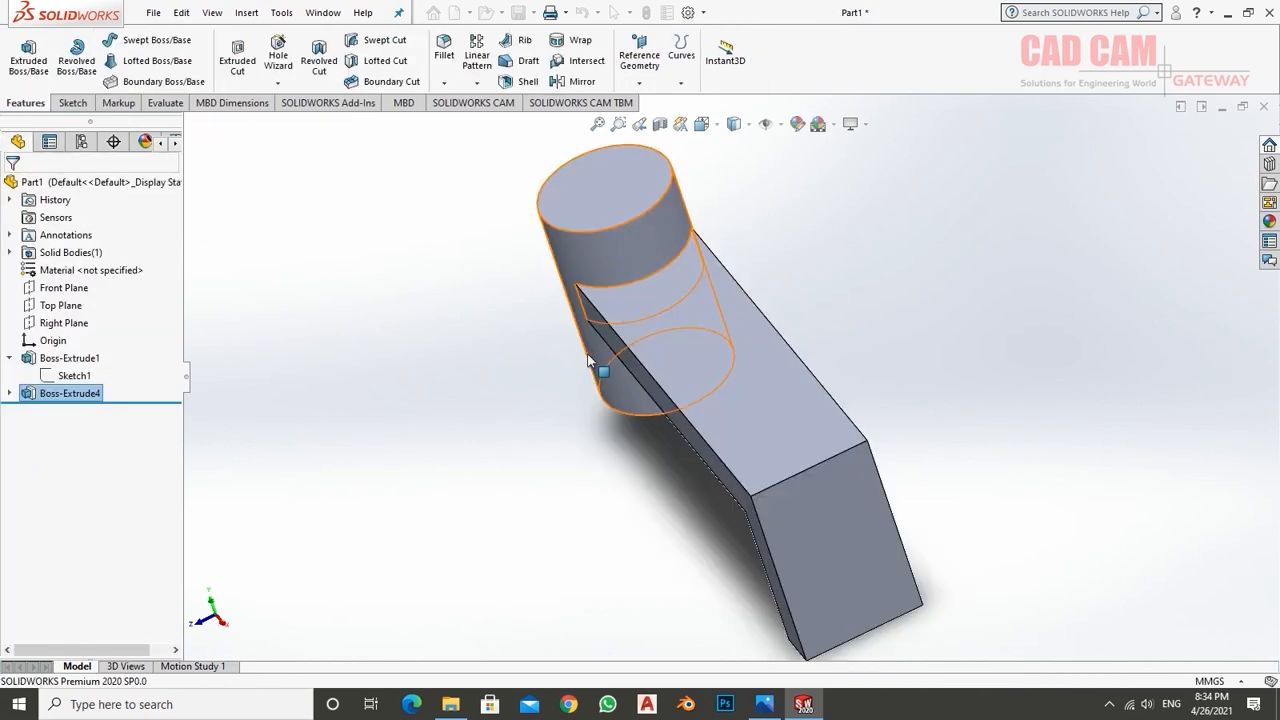
- Start an extruded cut on the cylinder's top face and sketch a circle of radius 7 mm centred on the origin
{"action": "middle_click_drag", "start_coordinate": [617, 449], "coordinate": [577, 375]}
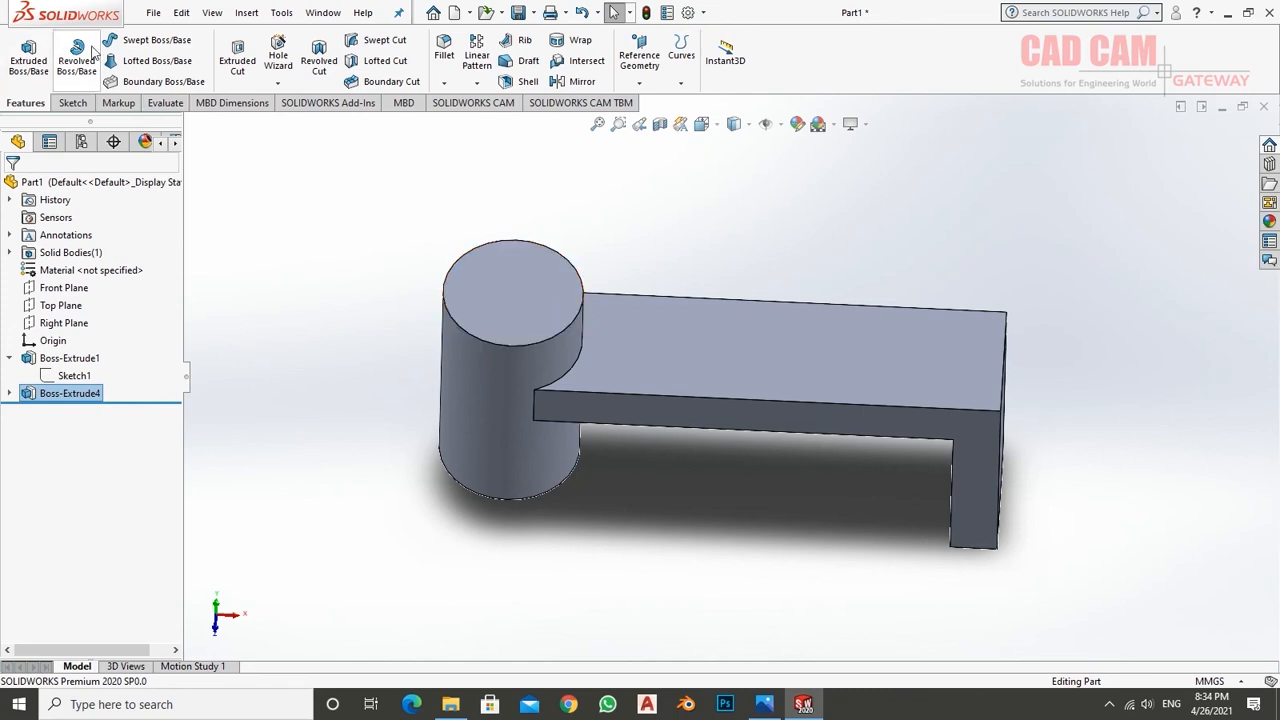
{"action": "left_click", "coordinate": [240, 62]}
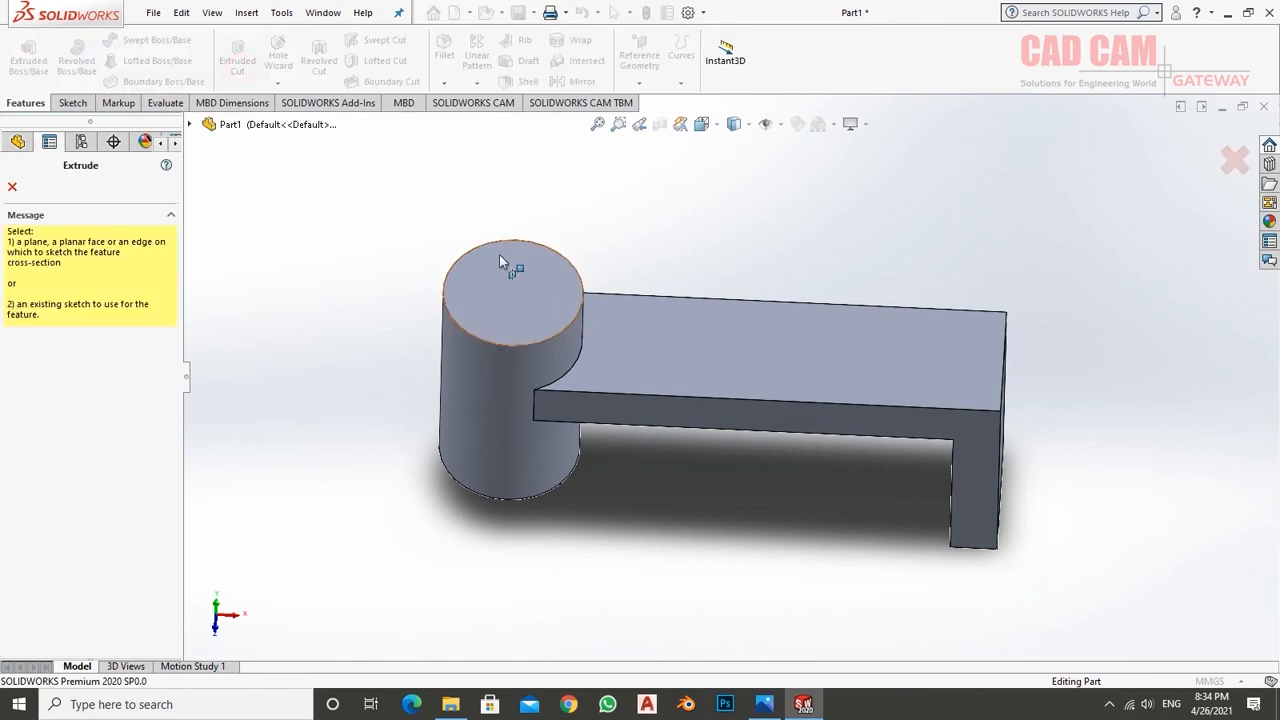
{"action": "left_click", "coordinate": [516, 282]}
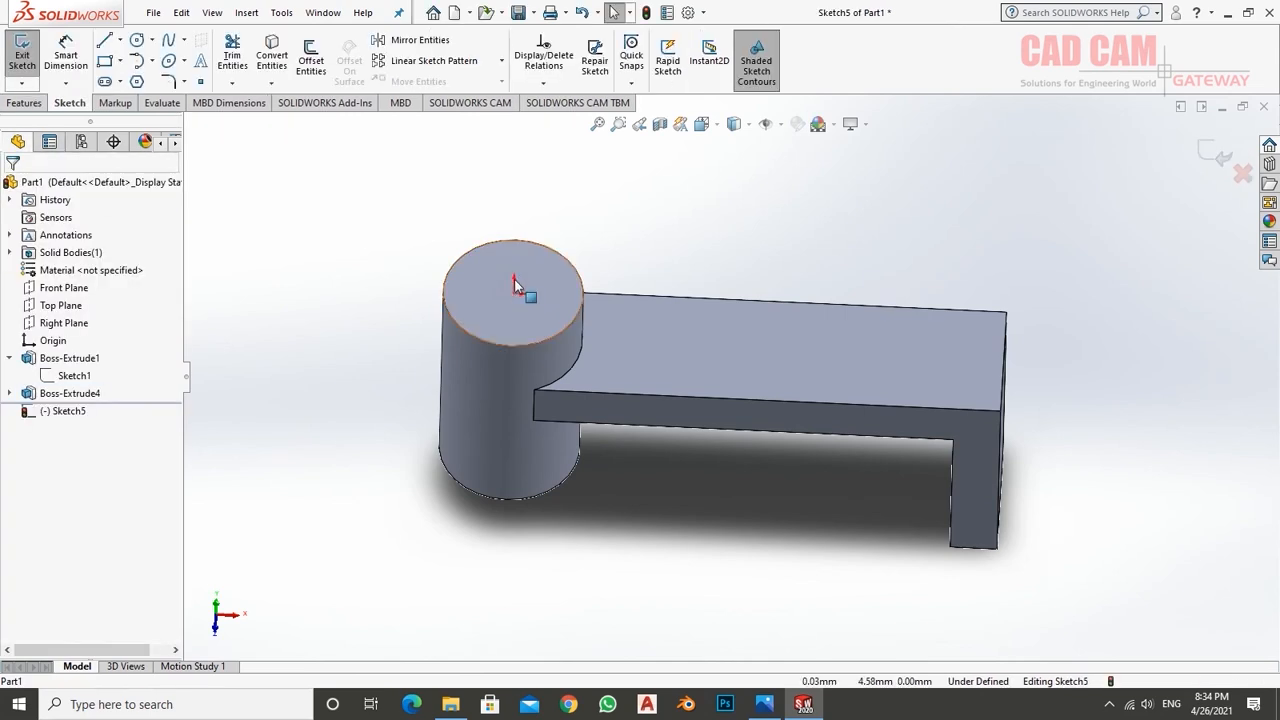
{"action": "left_click", "coordinate": [137, 41]}
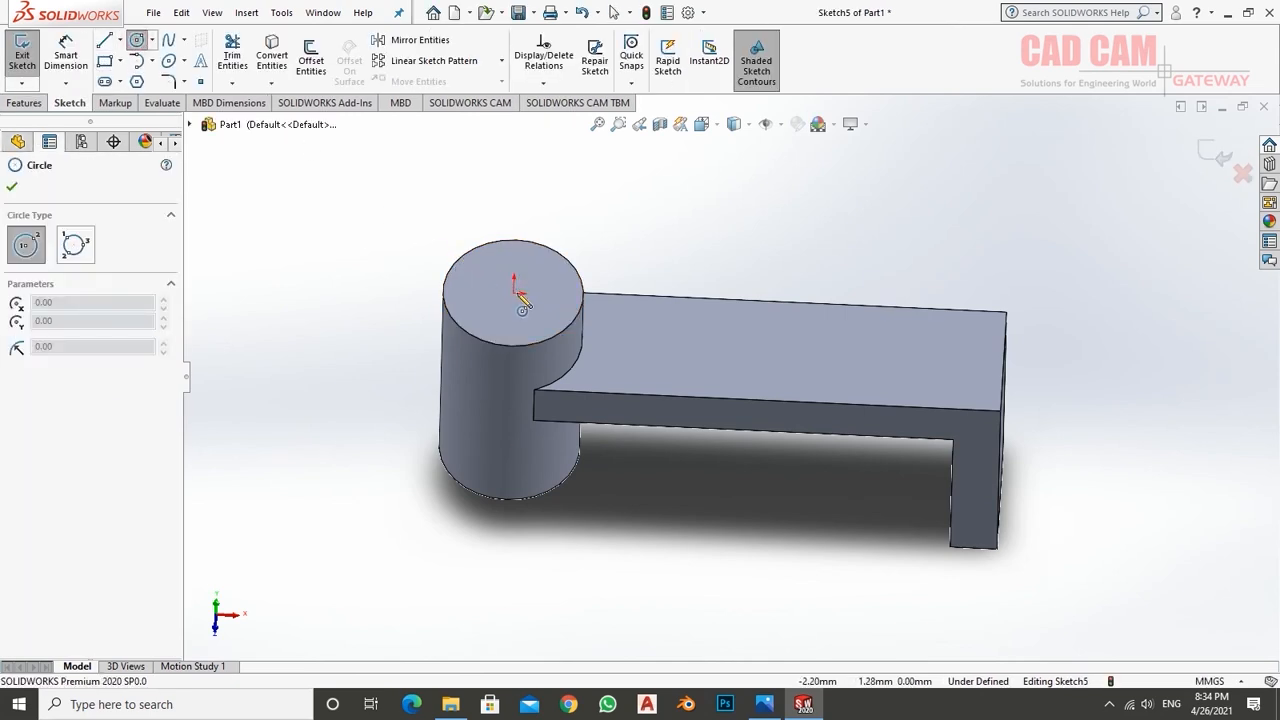
{"action": "left_click", "coordinate": [513, 294]}
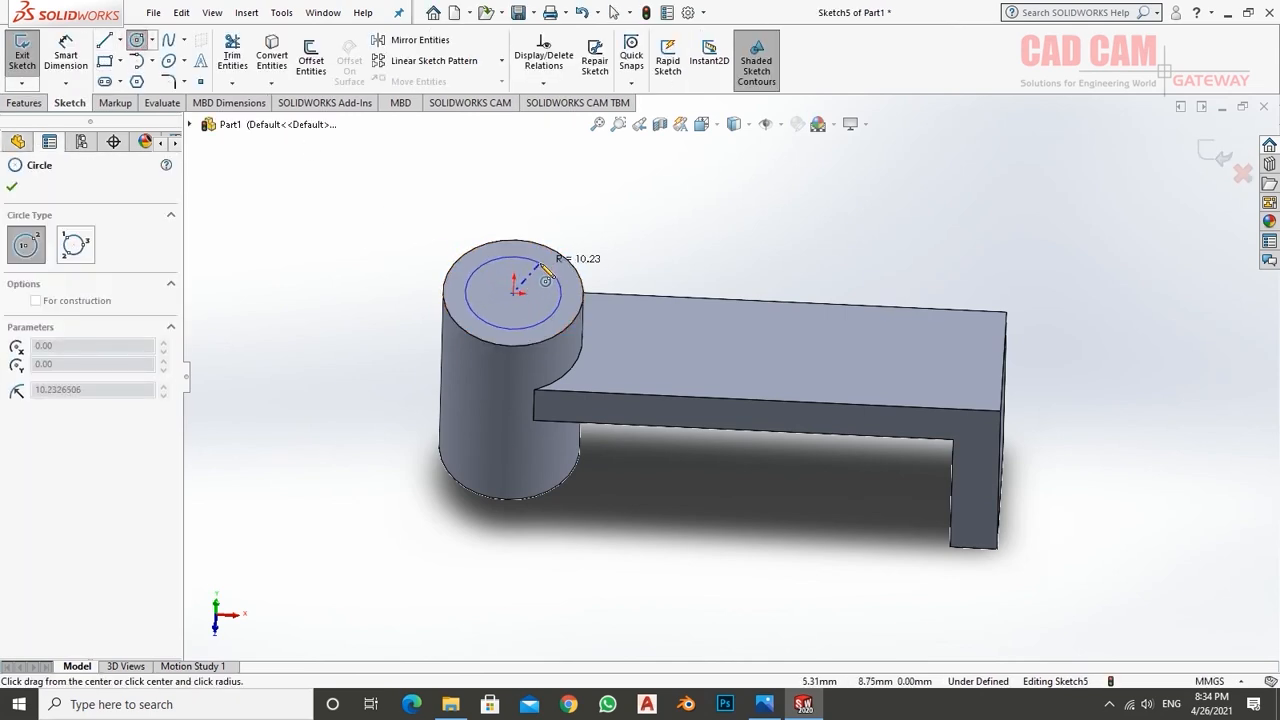
{"action": "left_click", "coordinate": [535, 282]}
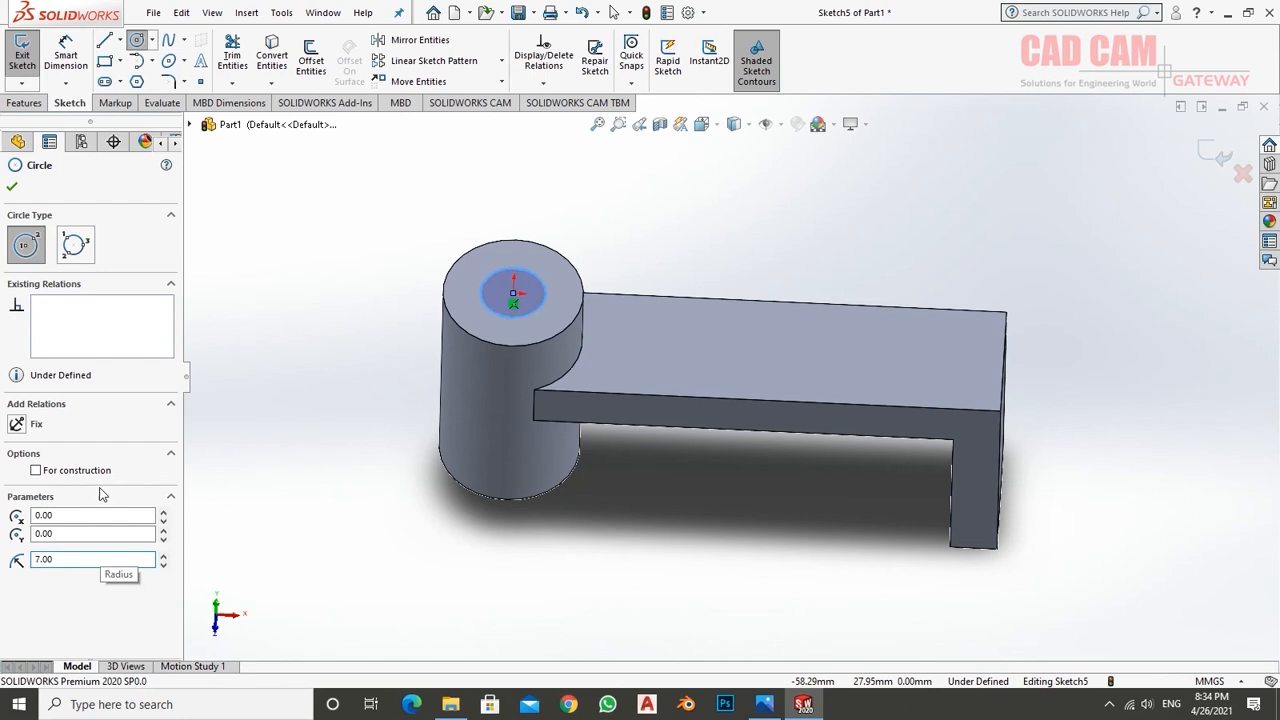
{"action": "left_click", "coordinate": [12, 186]}
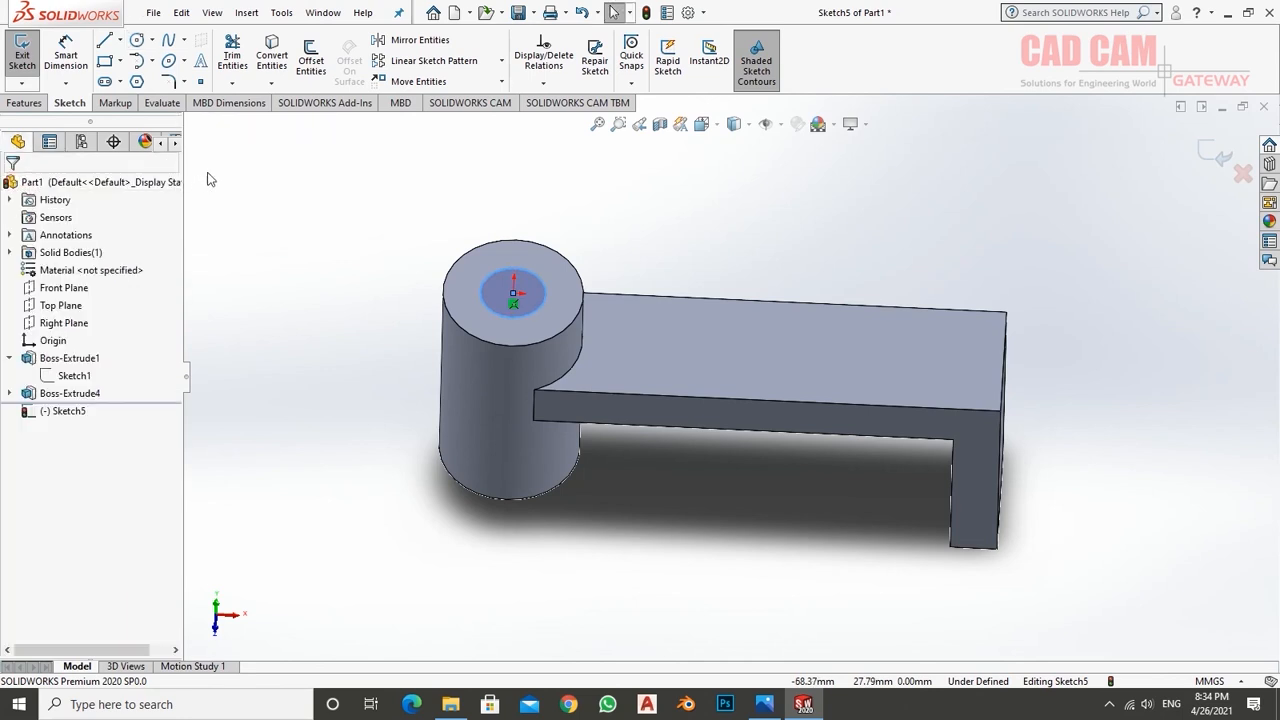
- Cut the circle through the whole cylinder with the Through All end condition
{"action": "left_click", "coordinate": [23, 52]}
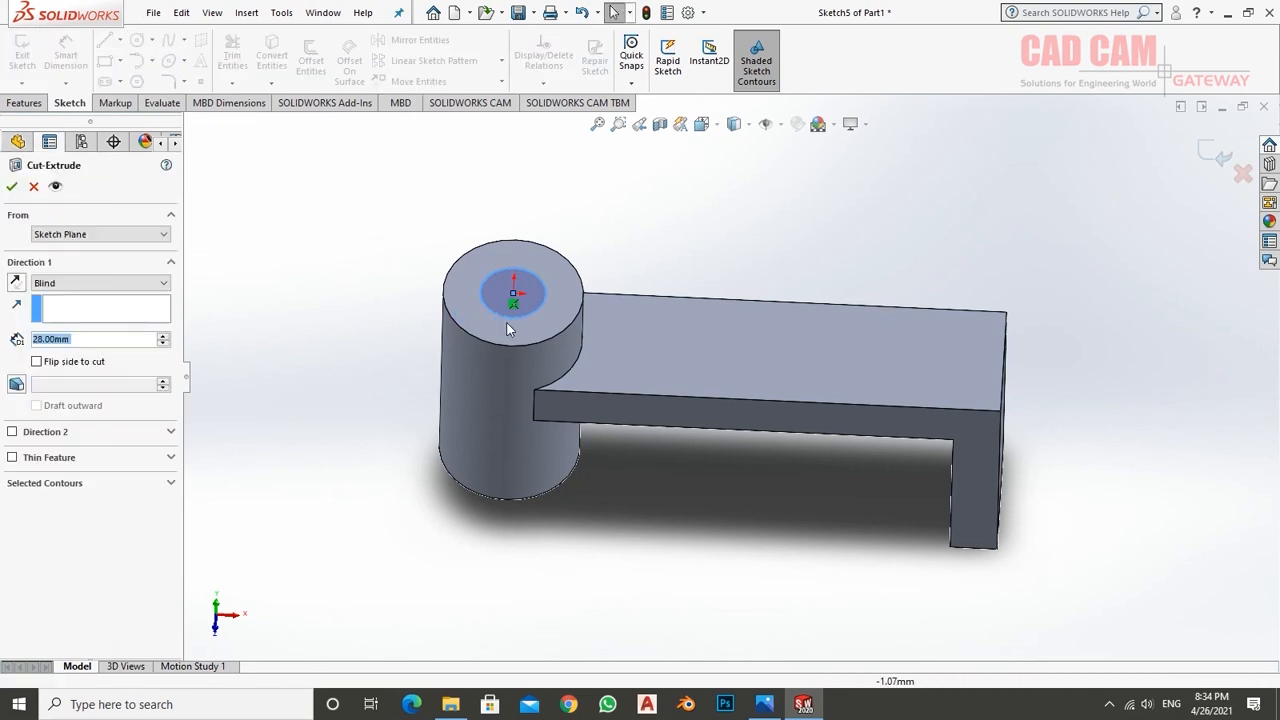
{"action": "left_click", "coordinate": [77, 284]}
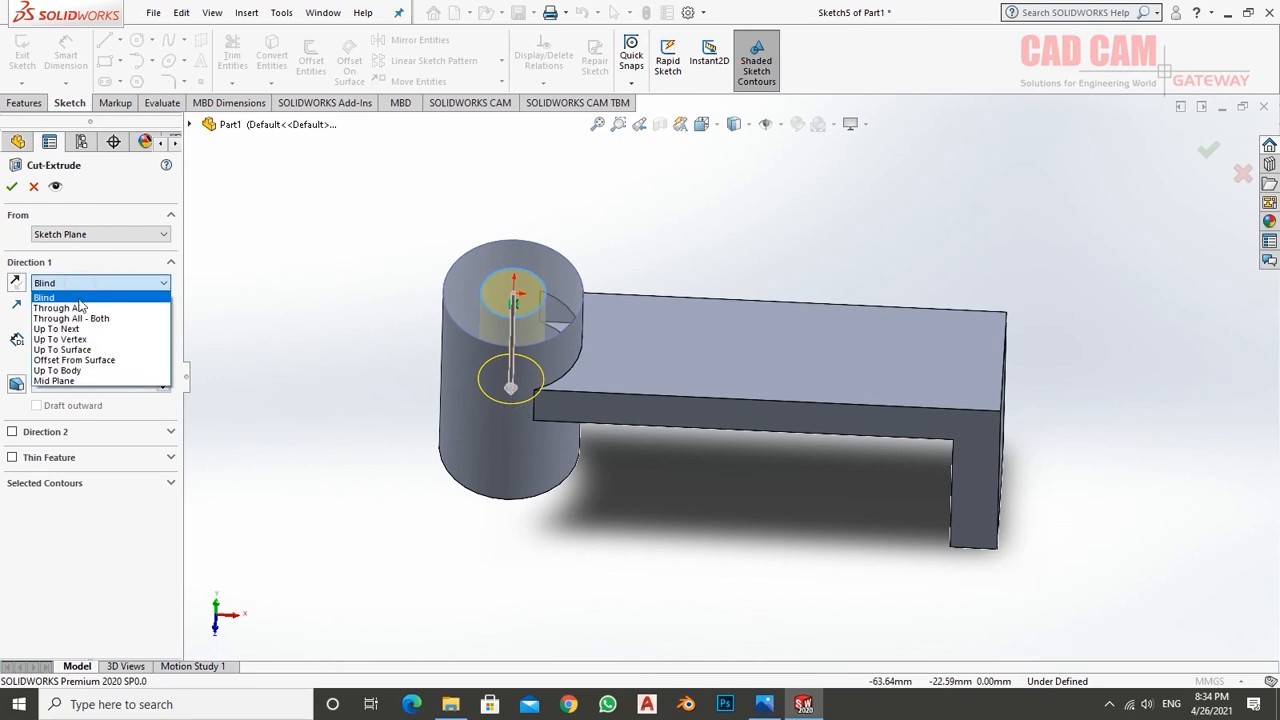
{"action": "left_click", "coordinate": [70, 310]}
{"action": "left_click", "coordinate": [12, 186]}
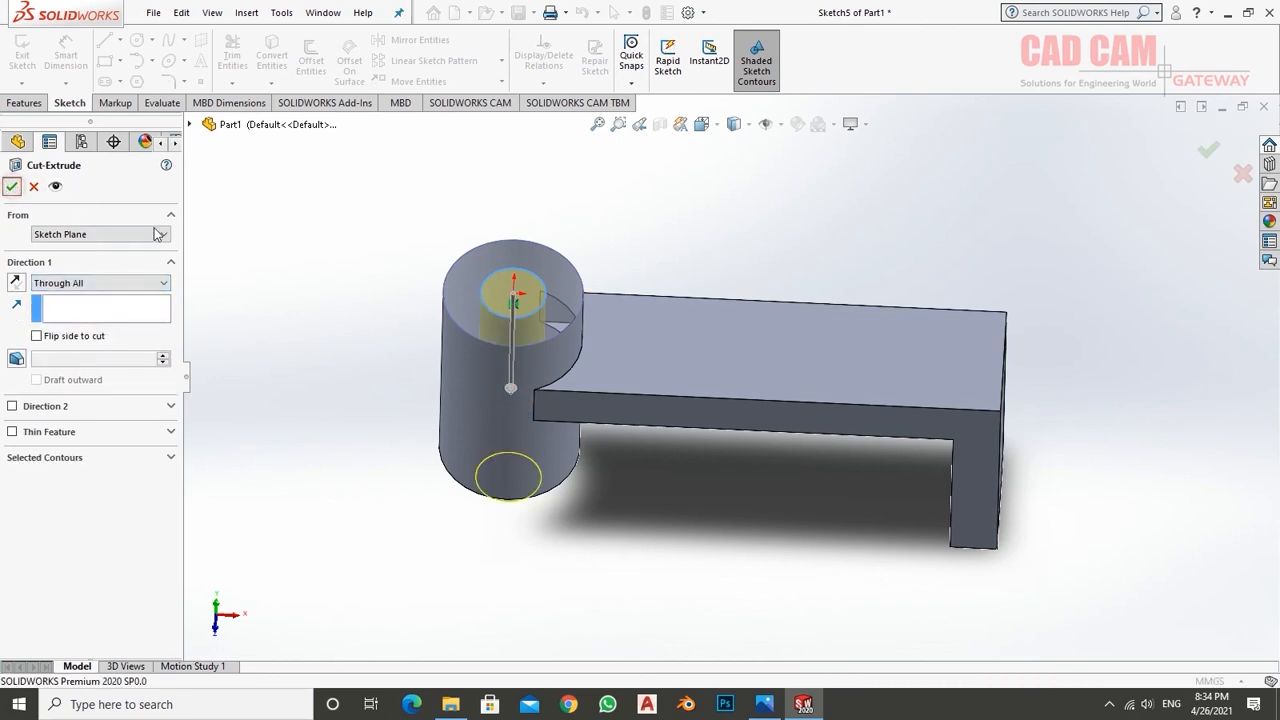
- Set up a Hole Wizard plain hole, keeping the custom sizing values: ISO dowel hole, size Ø12.0, end condition Through All
{"action": "middle_click_drag", "start_coordinate": [352, 393], "coordinate": [313, 287]}
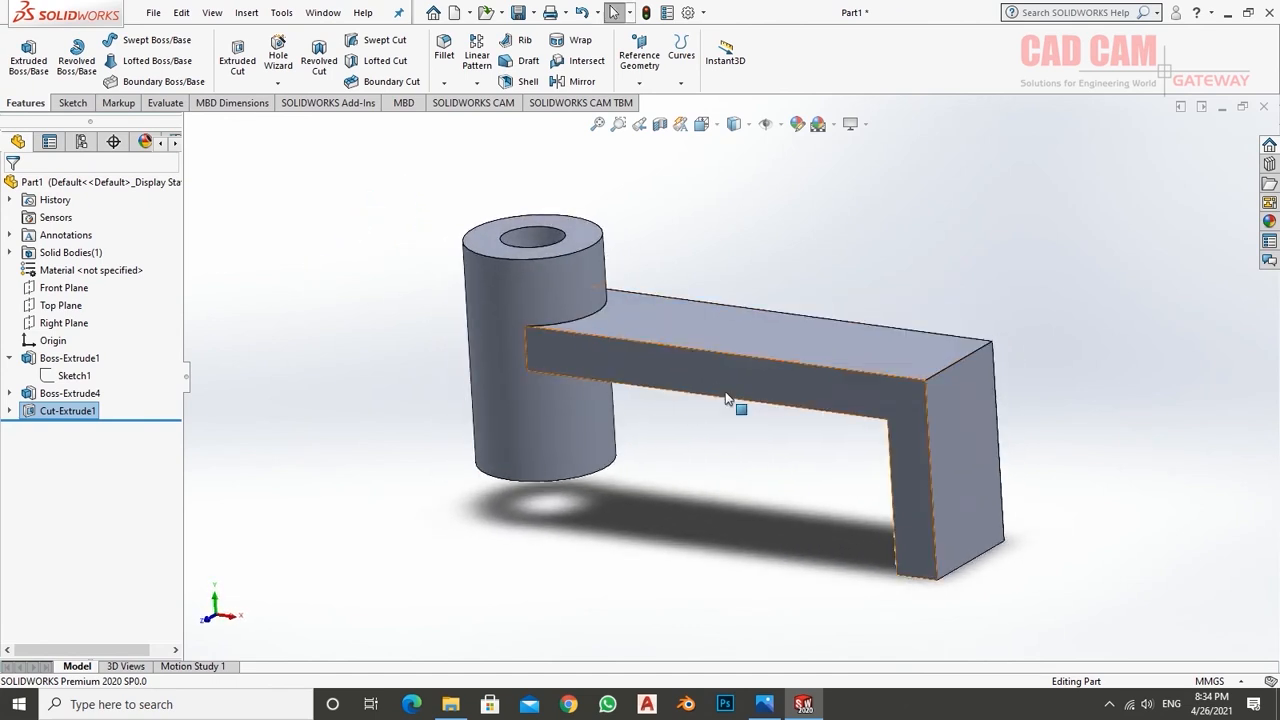
{"action": "middle_click_drag", "start_coordinate": [734, 403], "coordinate": [820, 384]}
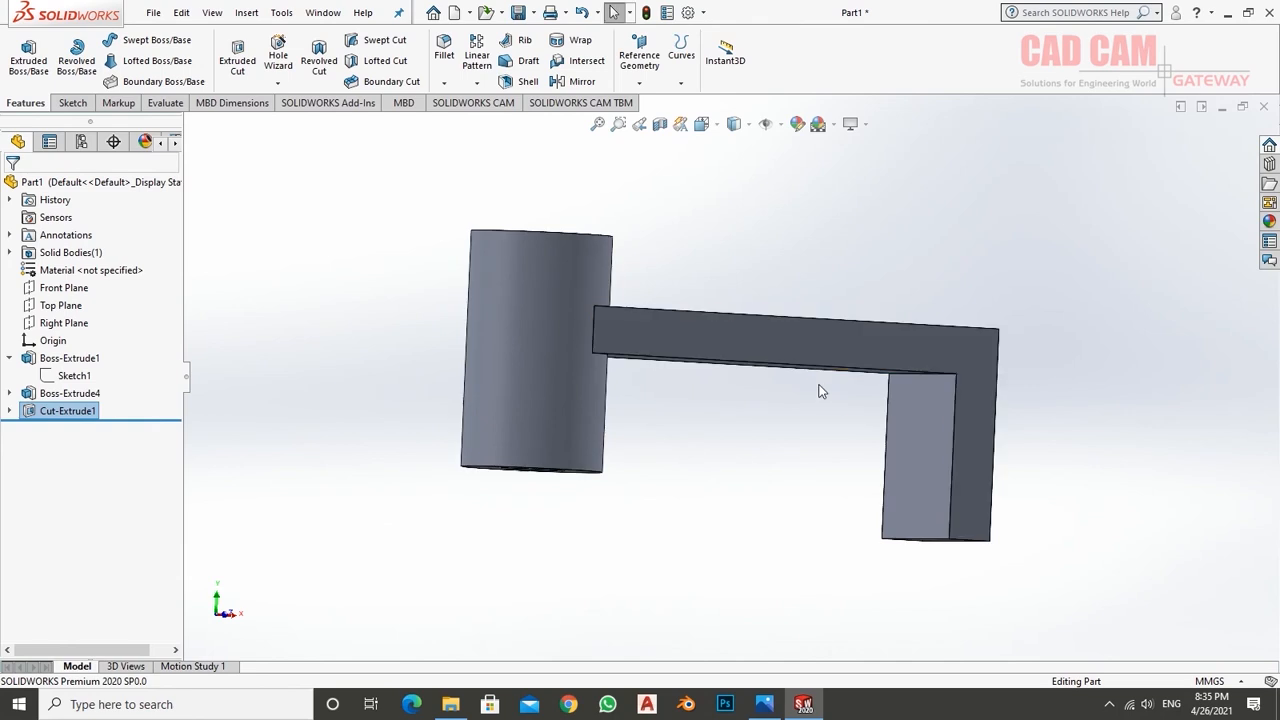
{"action": "middle_click_drag", "start_coordinate": [923, 404], "coordinate": [876, 367]}
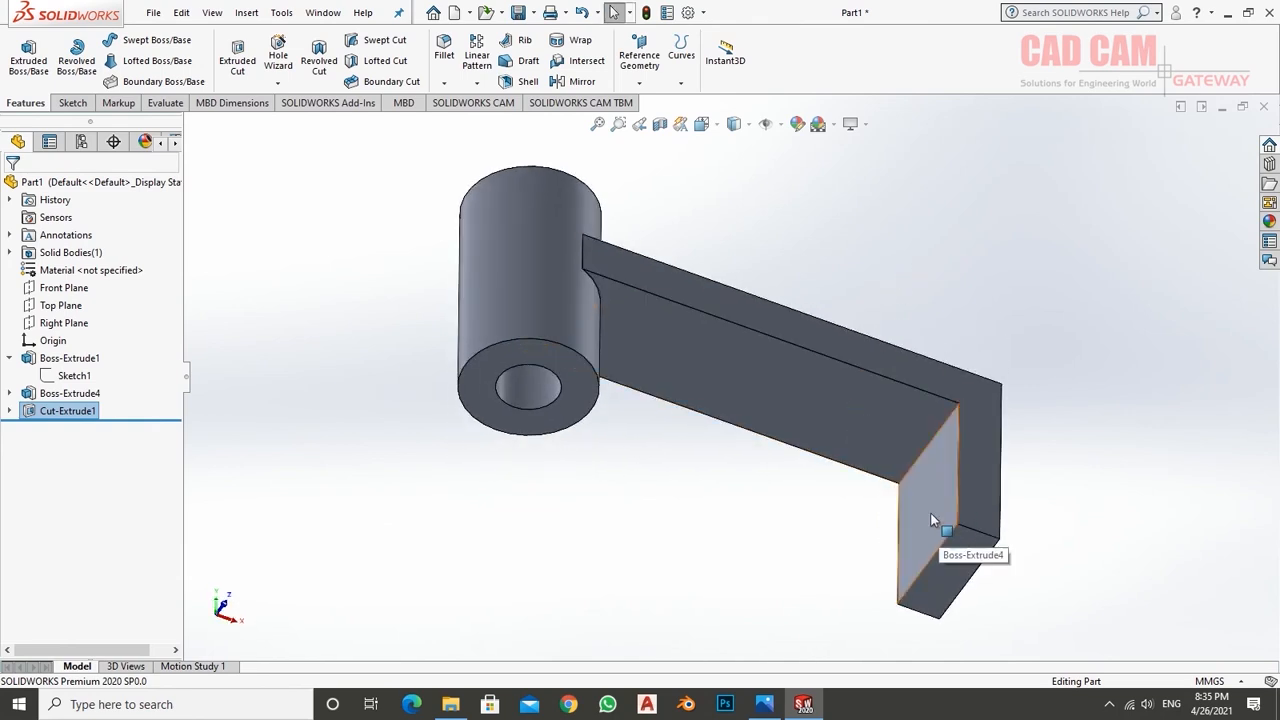
{"action": "middle_click_drag", "start_coordinate": [930, 512], "coordinate": [786, 573]}
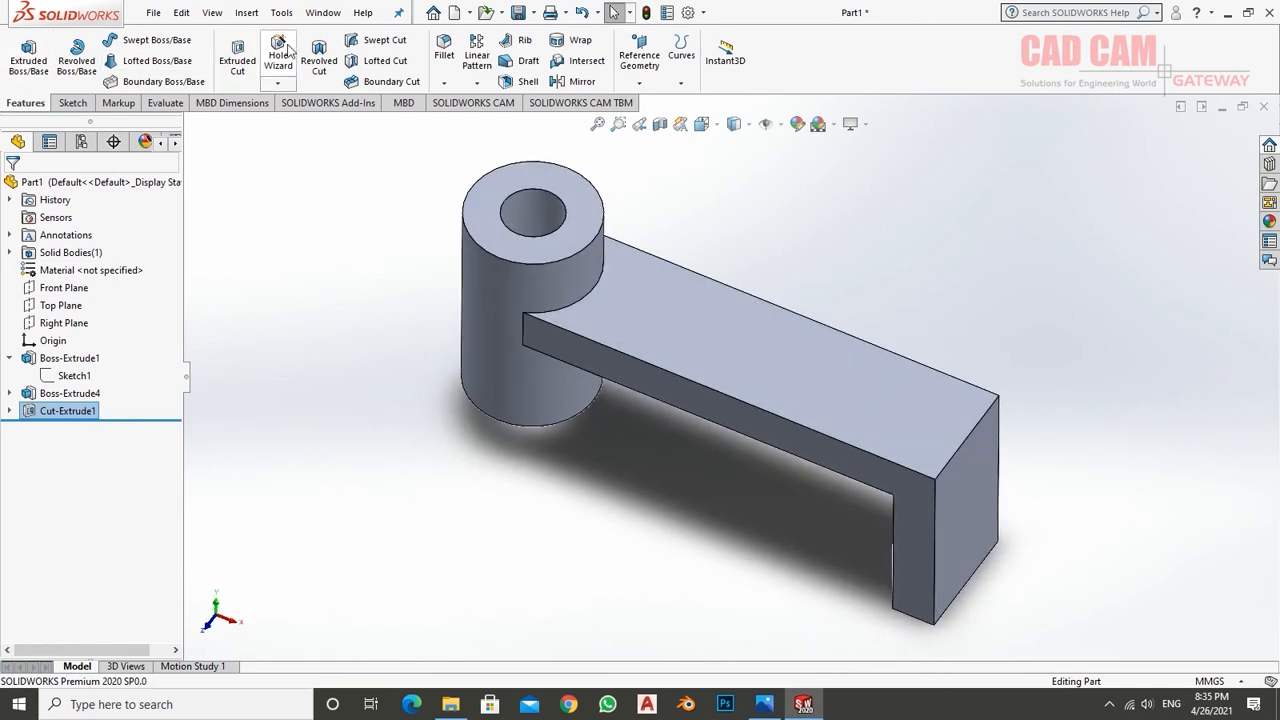
{"action": "left_click", "coordinate": [278, 50]}
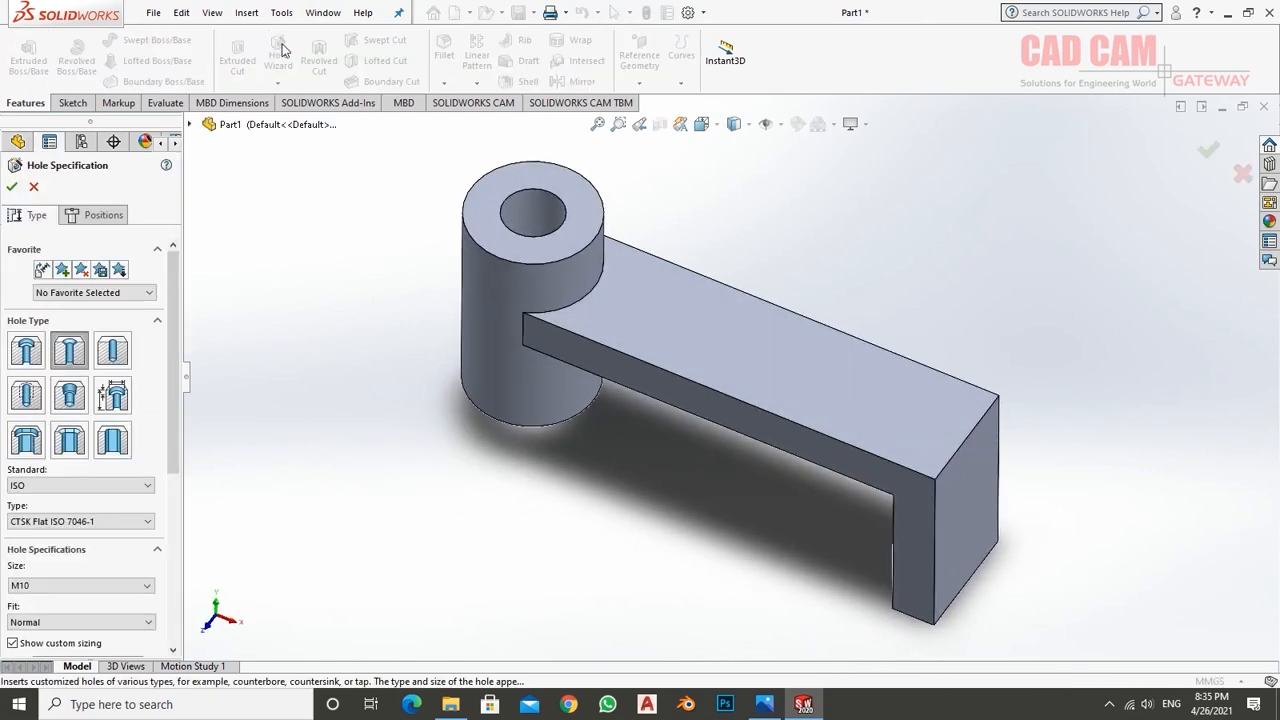
{"action": "left_click", "coordinate": [113, 352]}
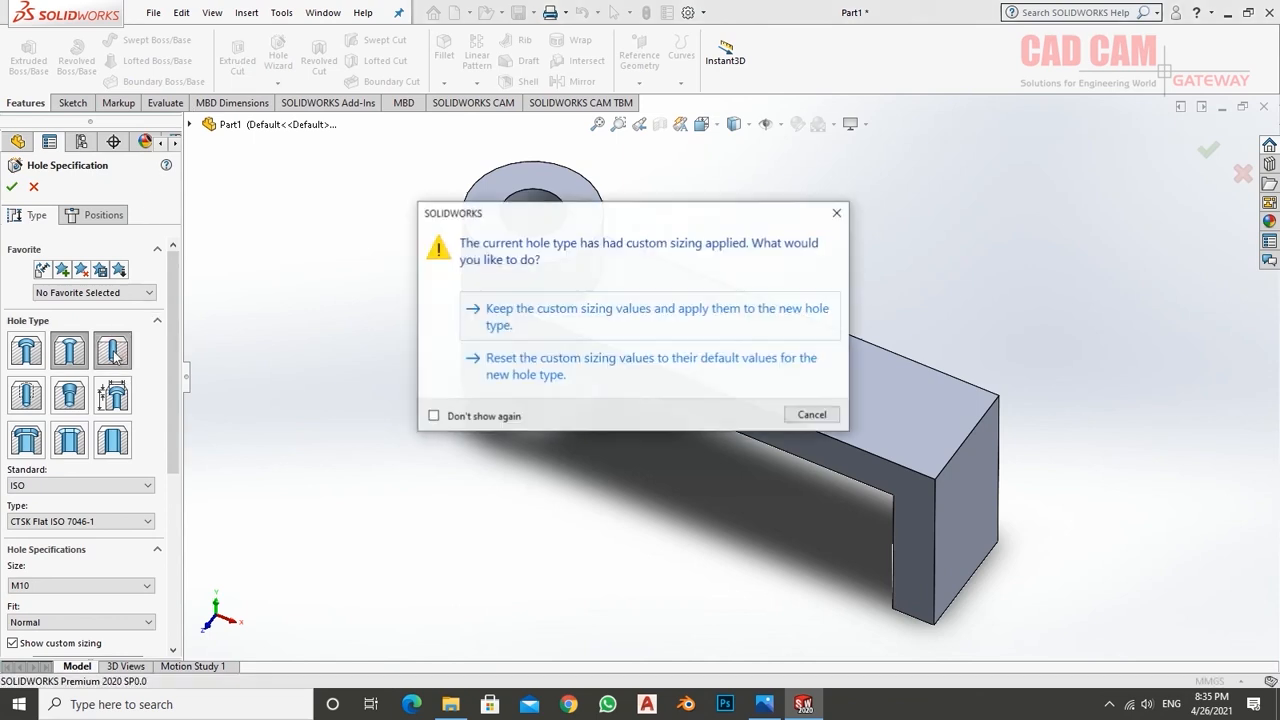
{"action": "left_click", "coordinate": [499, 318]}
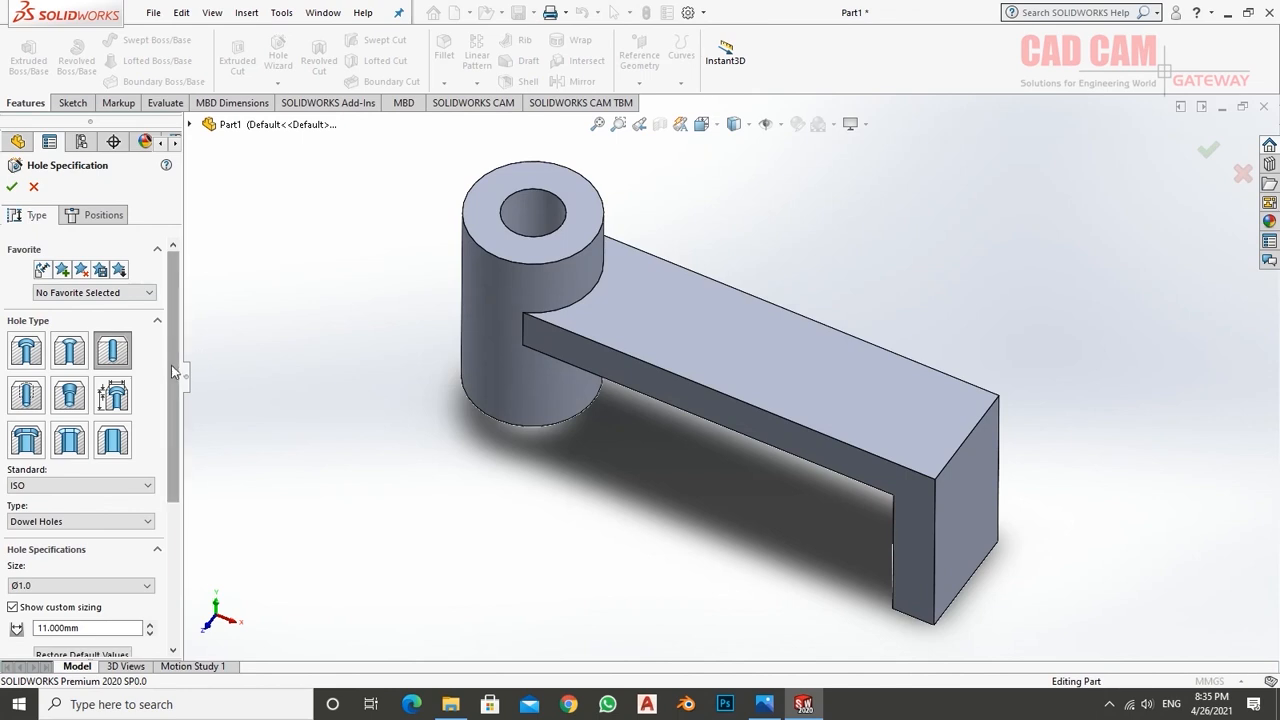
{"action": "scroll", "coordinate": [171, 365], "scroll_direction": "down", "scroll_amount": 2}
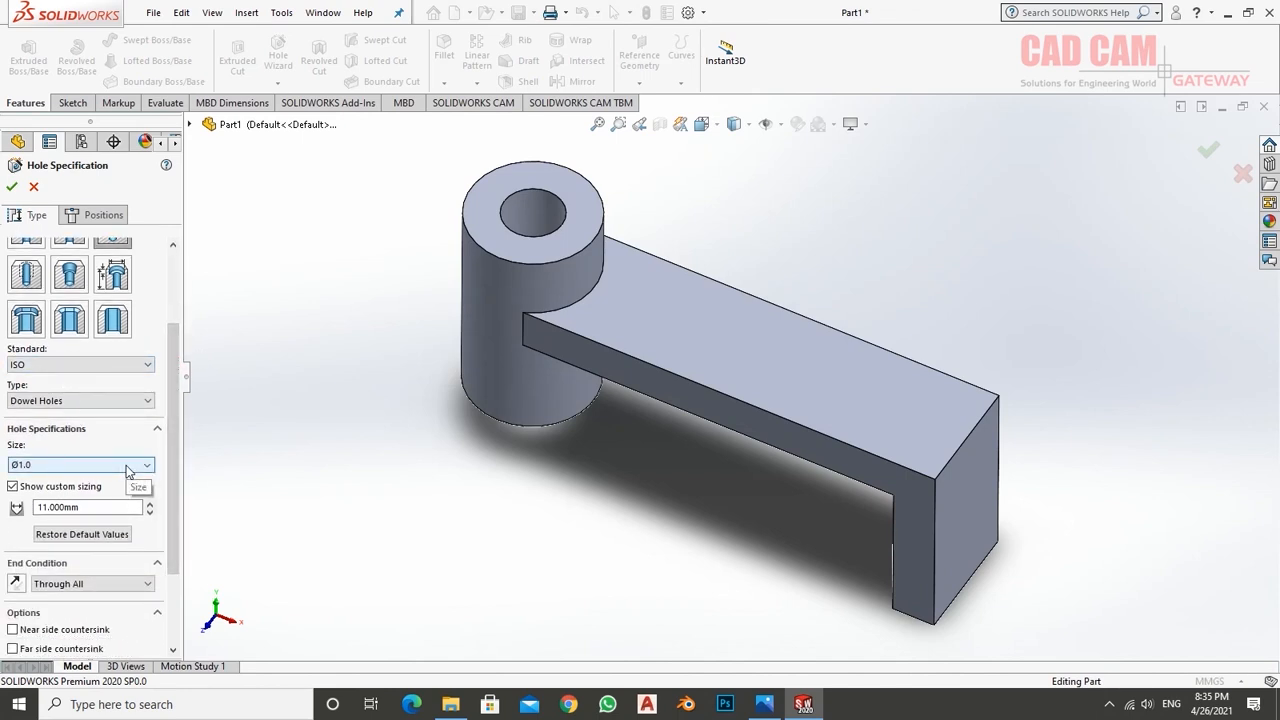
{"action": "left_click", "coordinate": [127, 466]}
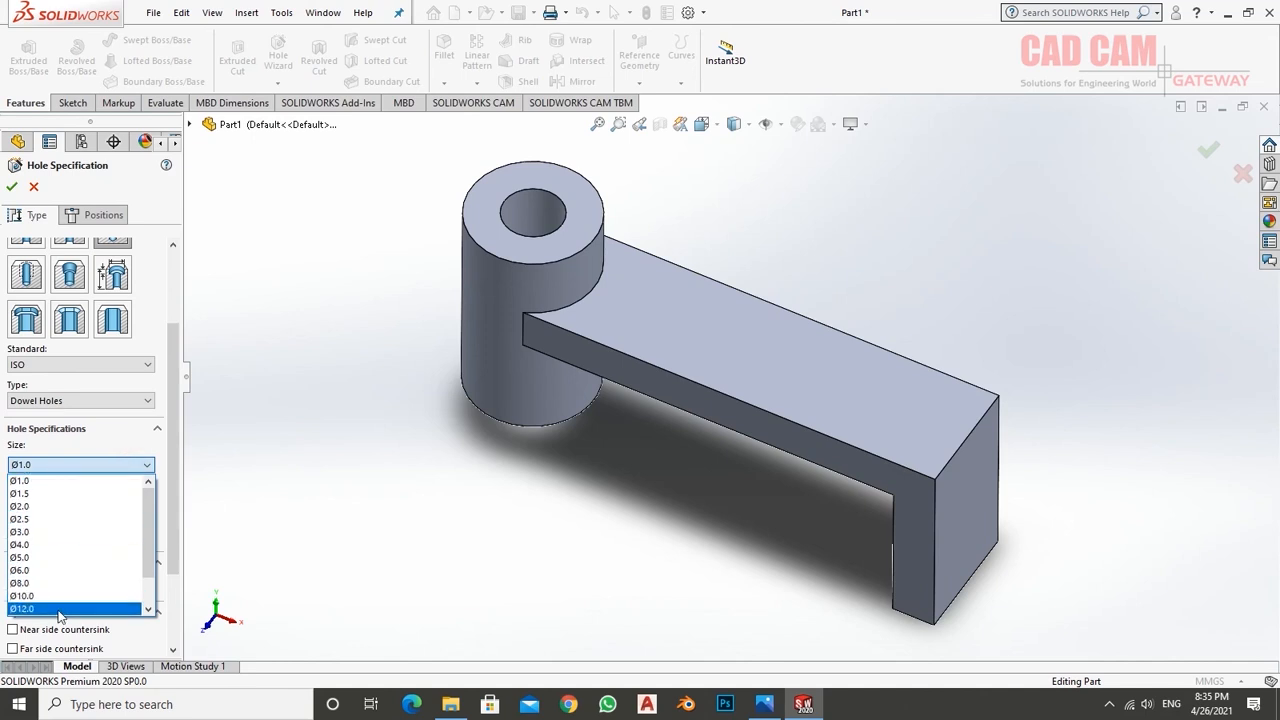
{"action": "left_click", "coordinate": [59, 609]}
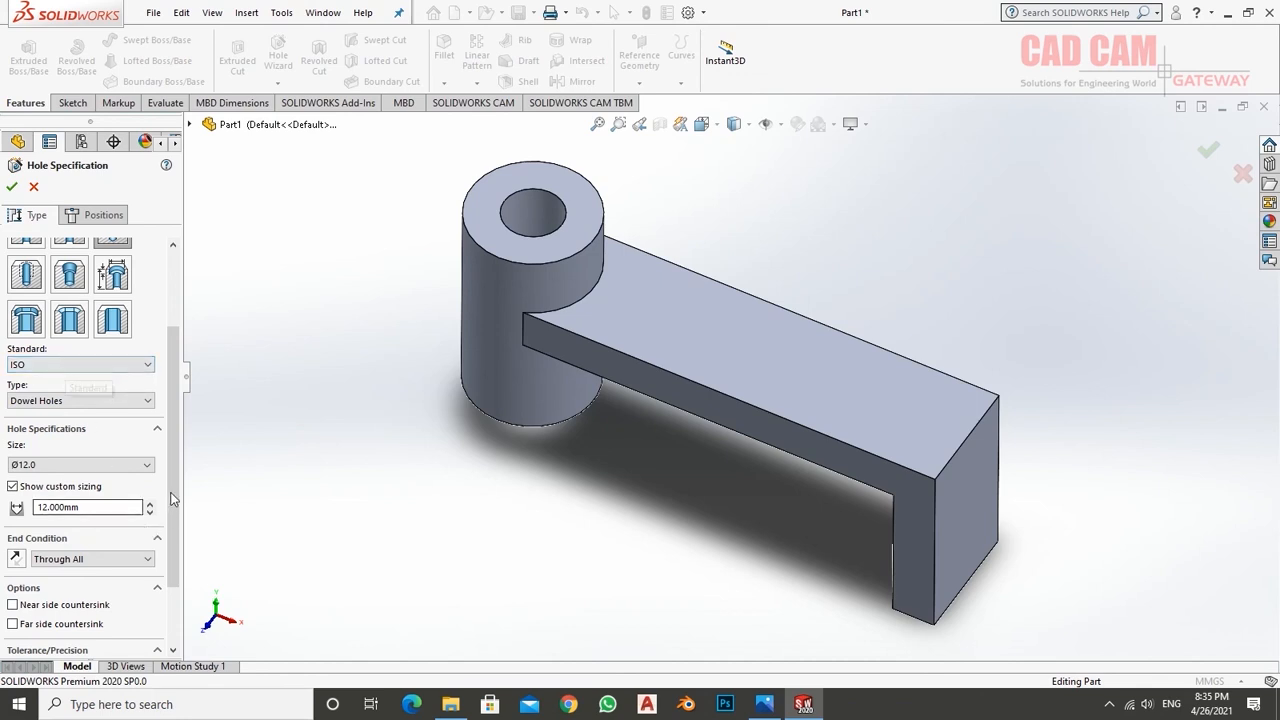
{"action": "scroll", "coordinate": [112, 495], "scroll_direction": "down", "scroll_amount": 2}
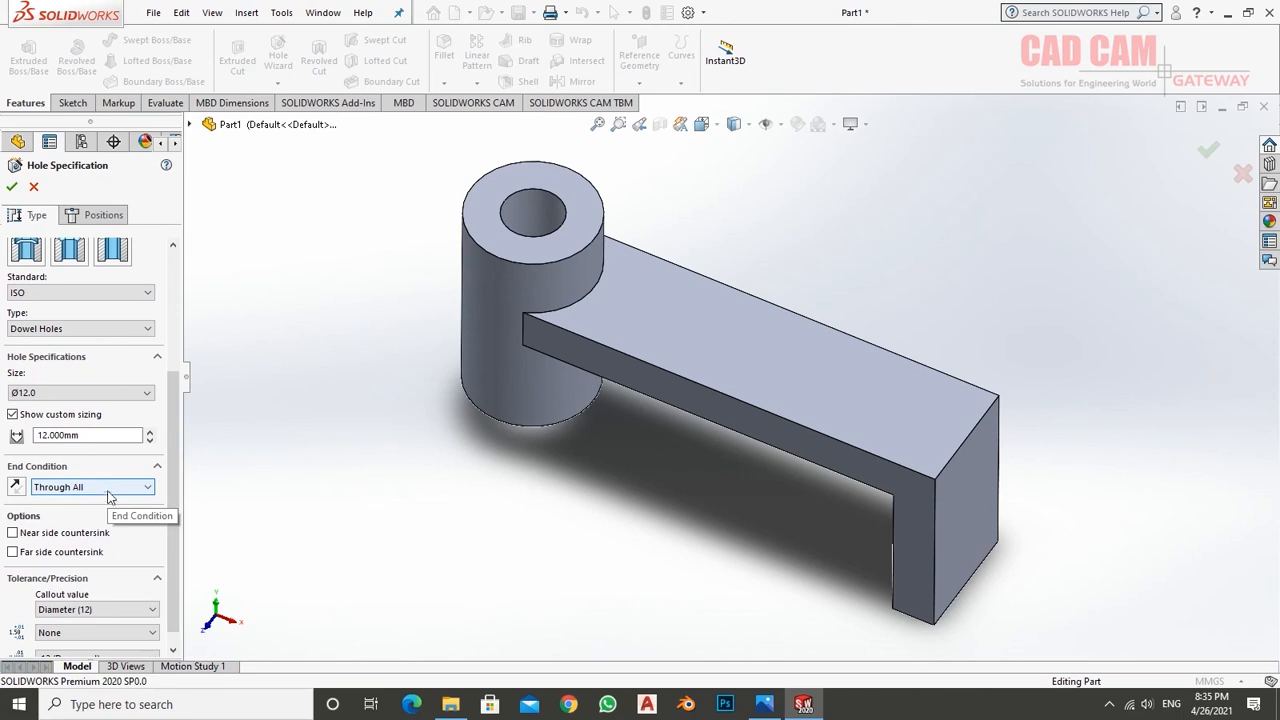
- Place the hole on the arm's upper face, horizontally aligned with the origin and about 32.5 mm from the outer end edge
{"action": "left_click", "coordinate": [92, 214]}
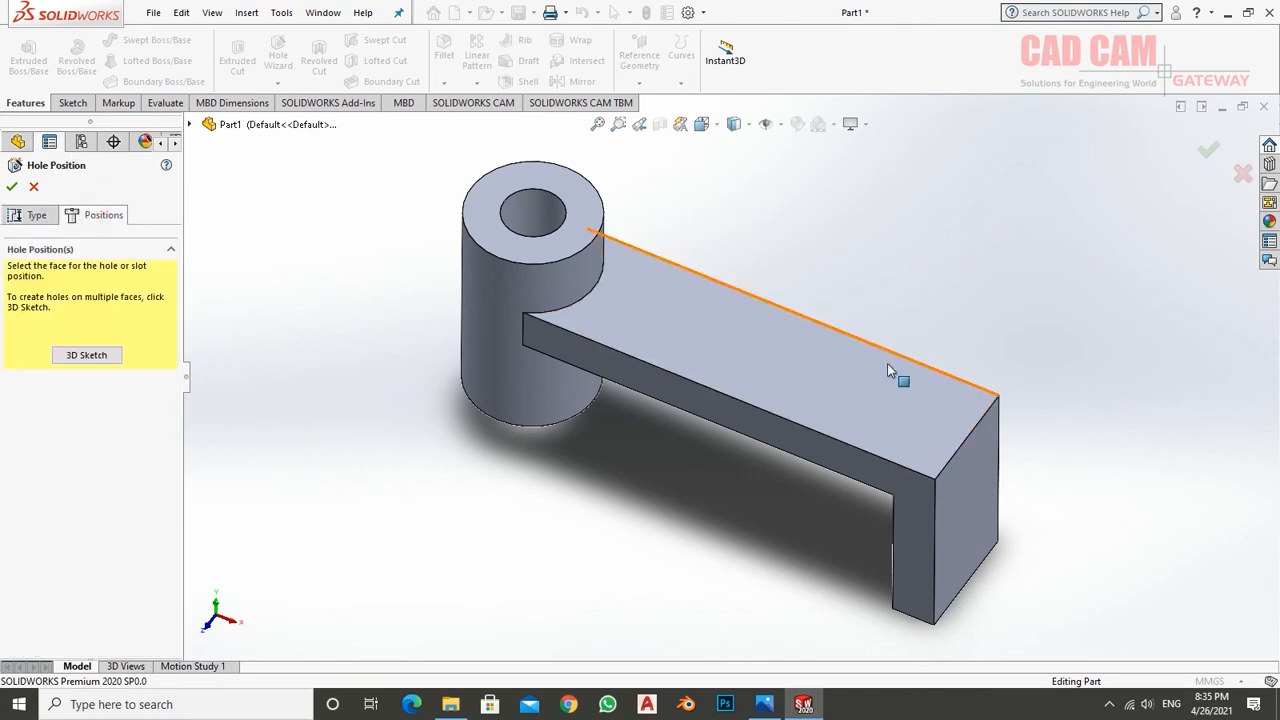
{"action": "left_click", "coordinate": [870, 392]}
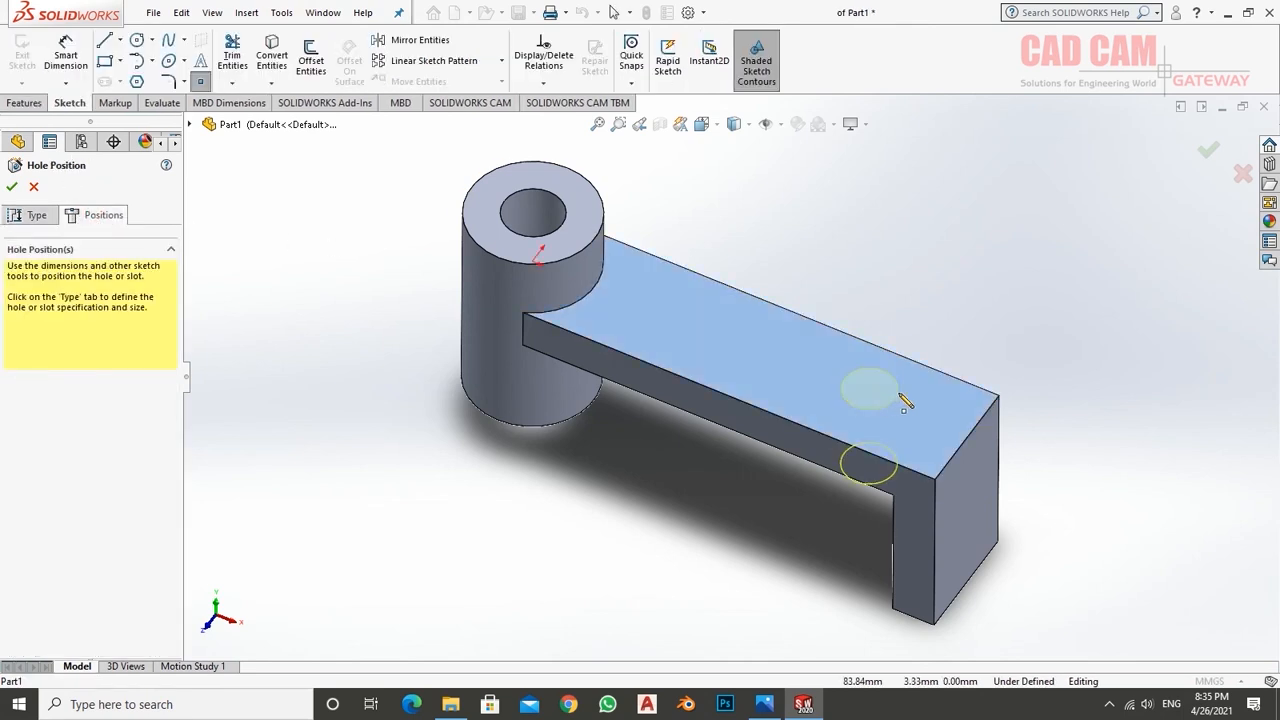
{"action": "left_click", "coordinate": [834, 385]}
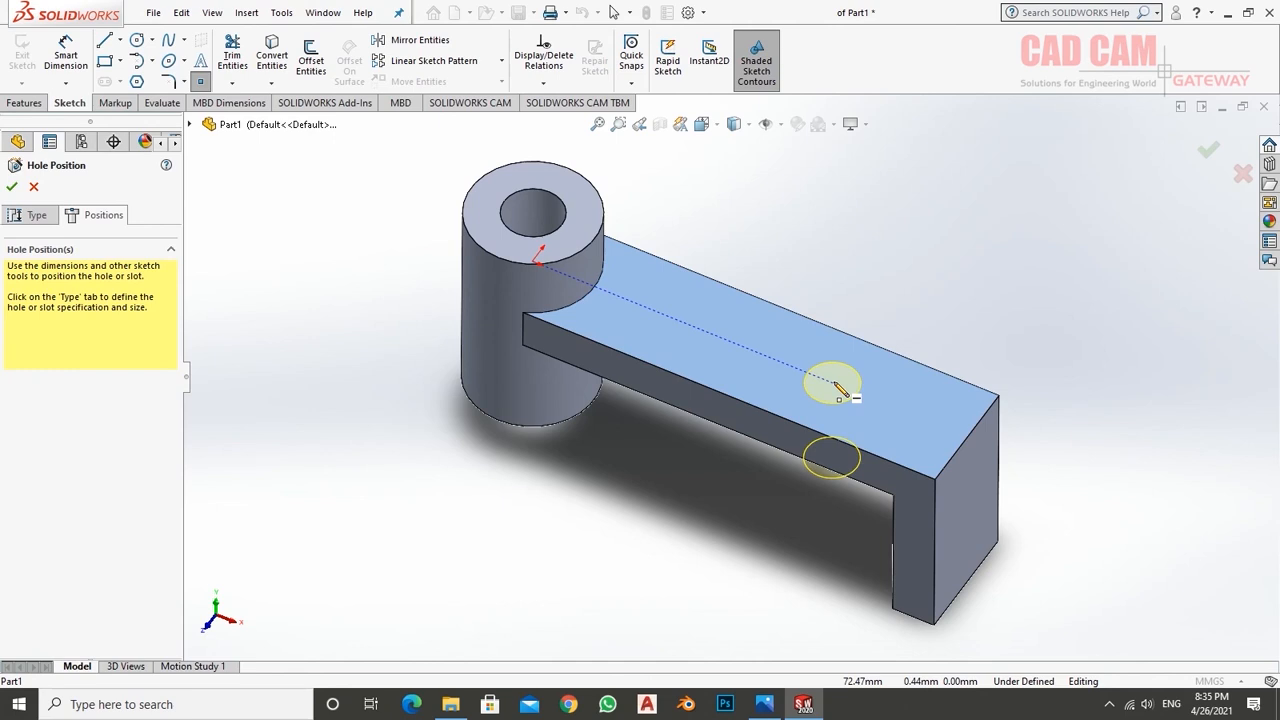
{"action": "mouse_move", "coordinate": [835, 384]}
{"action": "middle_mouse_down"}
{"action": "mouse_move", "coordinate": [863, 431]}
{"action": "mouse_move", "coordinate": [749, 509]}
{"action": "mouse_move", "coordinate": [741, 352]}
{"action": "mouse_move", "coordinate": [678, 393]}
{"action": "middle_mouse_up"}
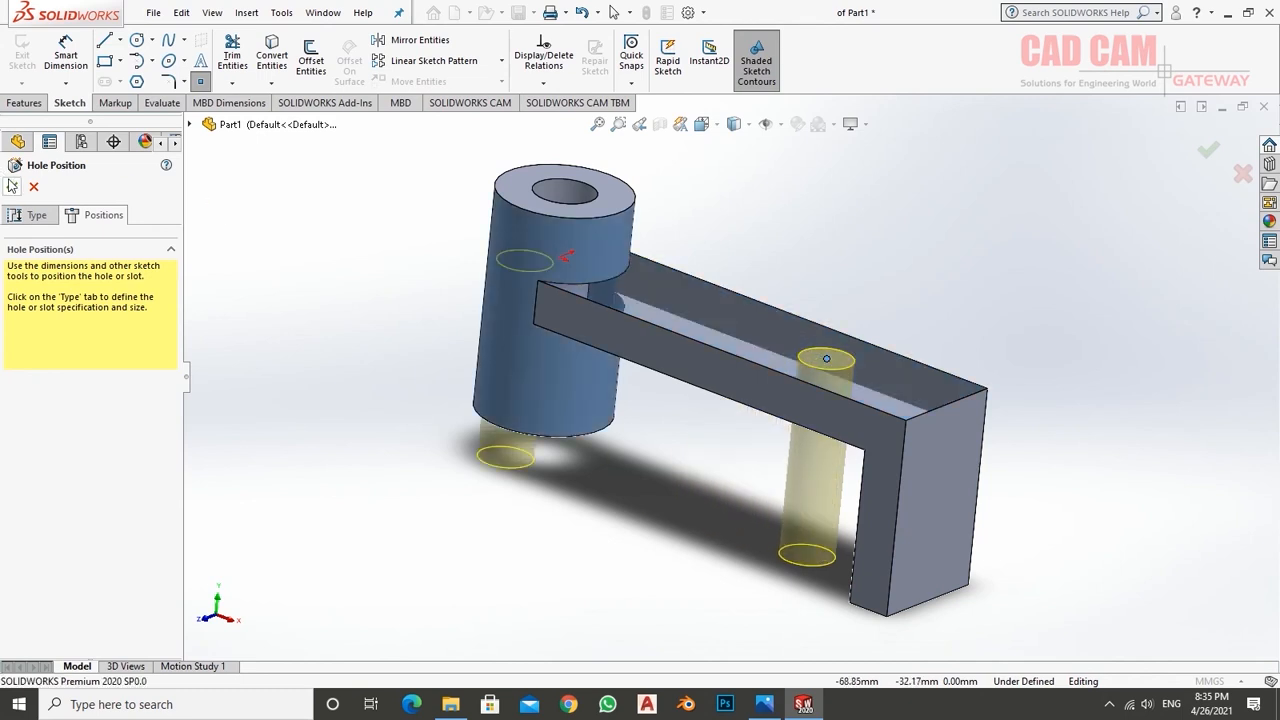
- Dimension the hole centre 30 mm from the arm's outer end edge and finish the dowel hole
{"action": "left_click", "coordinate": [66, 55]}
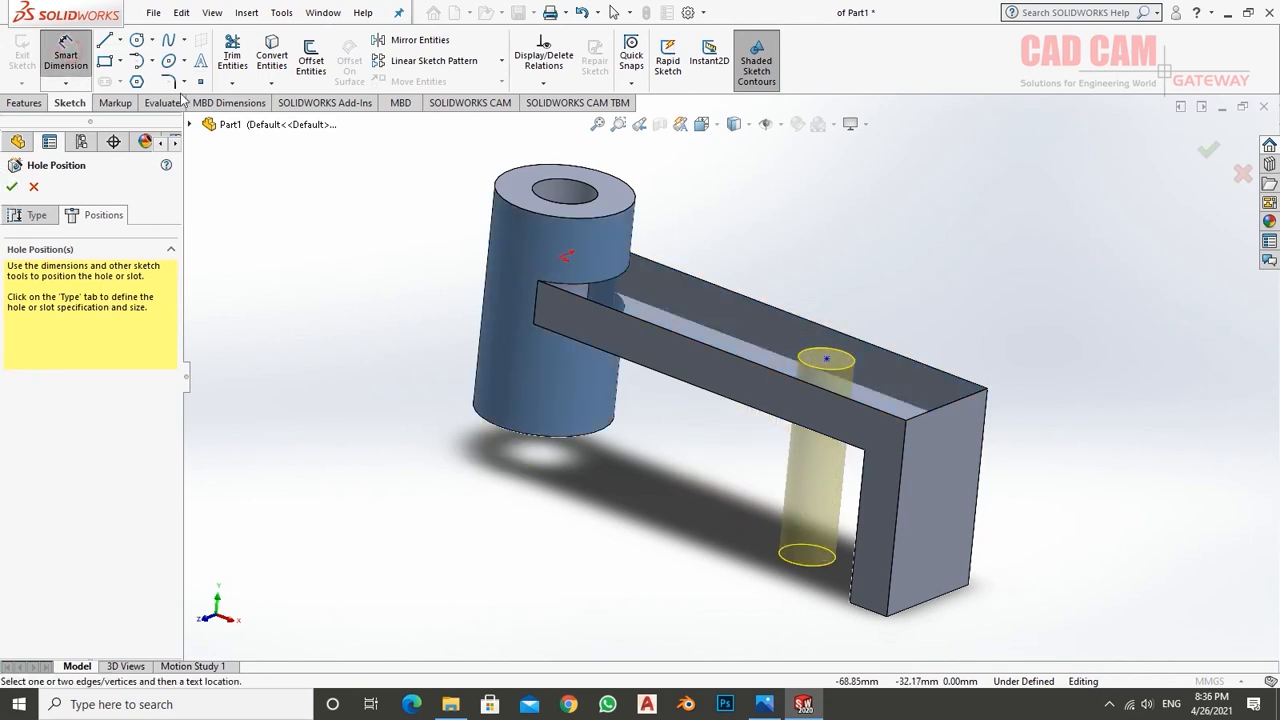
{"action": "left_click", "coordinate": [826, 360]}
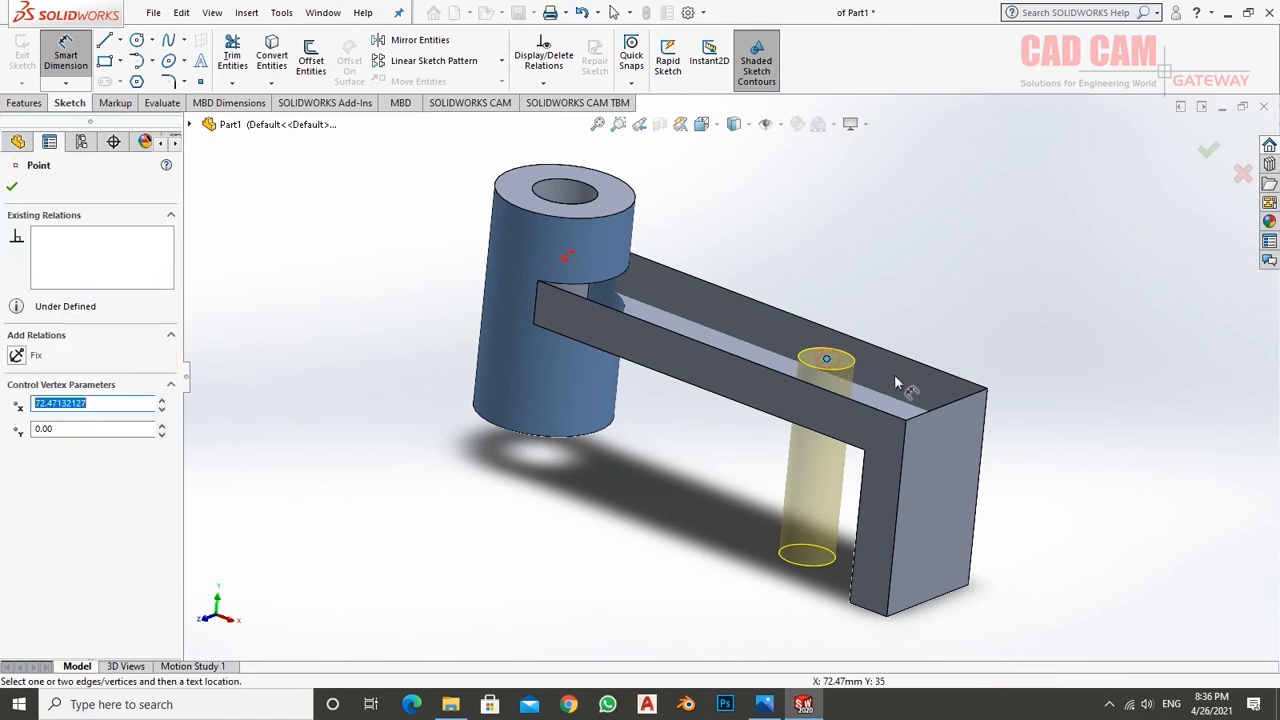
{"action": "left_click", "coordinate": [951, 410]}
{"action": "left_click", "coordinate": [993, 353]}
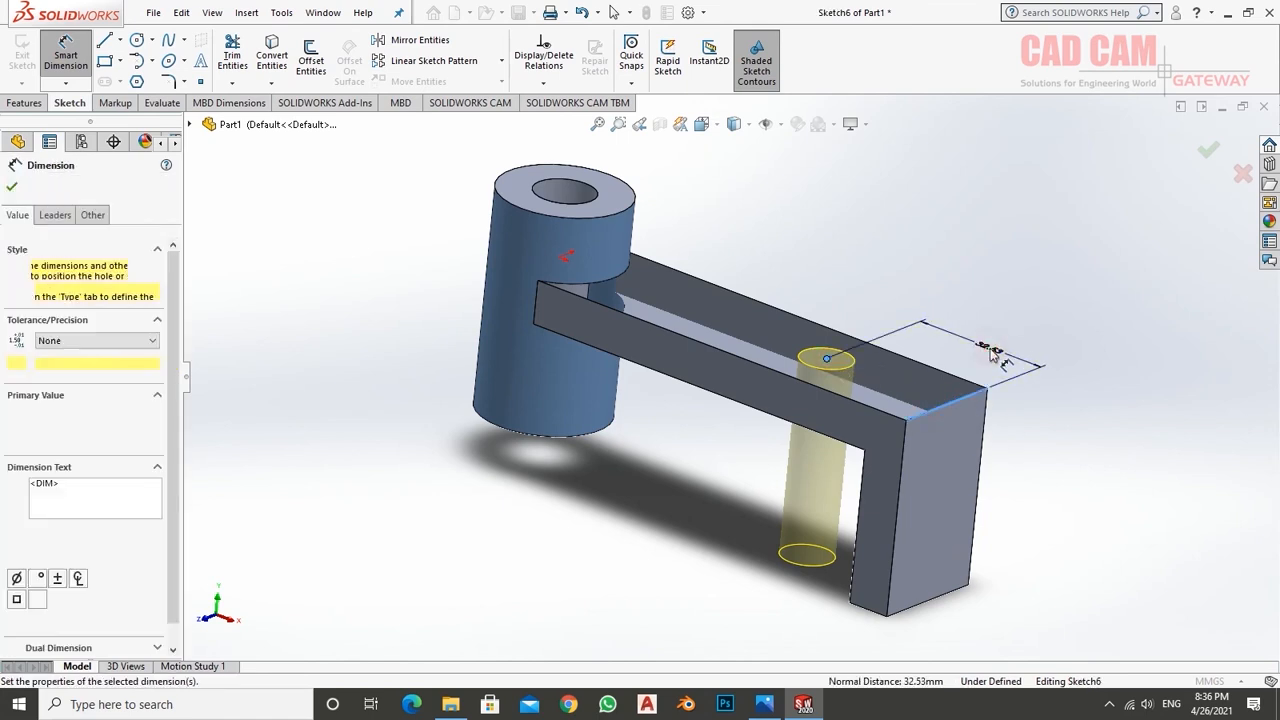
{"action": "type", "text": "30"}
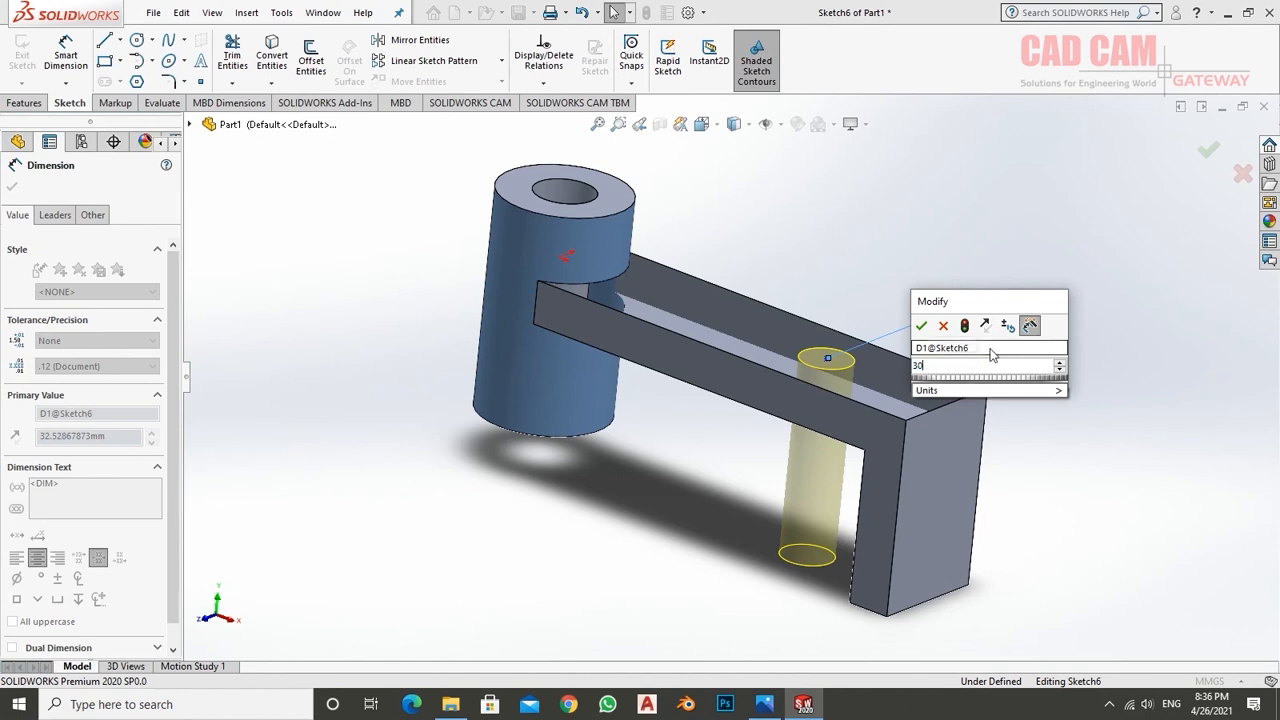
{"action": "key", "text": "Return"}
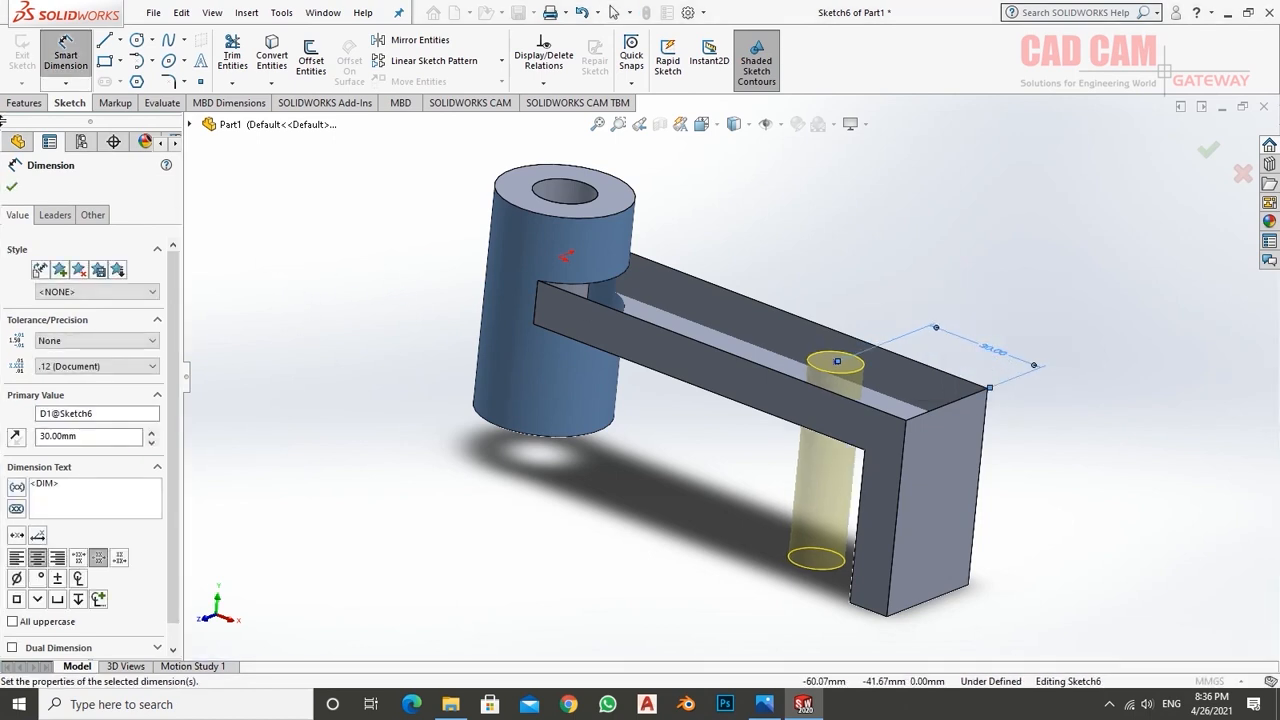
{"action": "left_click", "coordinate": [9, 189]}
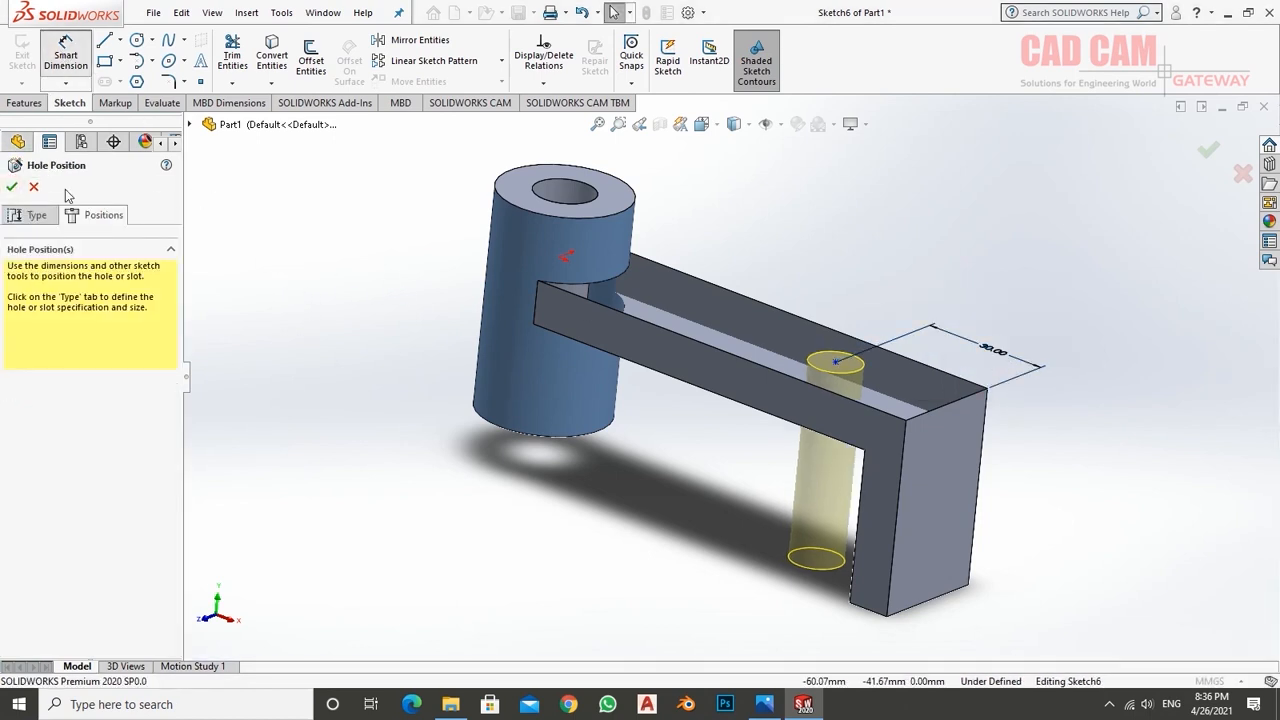
{"action": "left_click", "coordinate": [11, 188]}
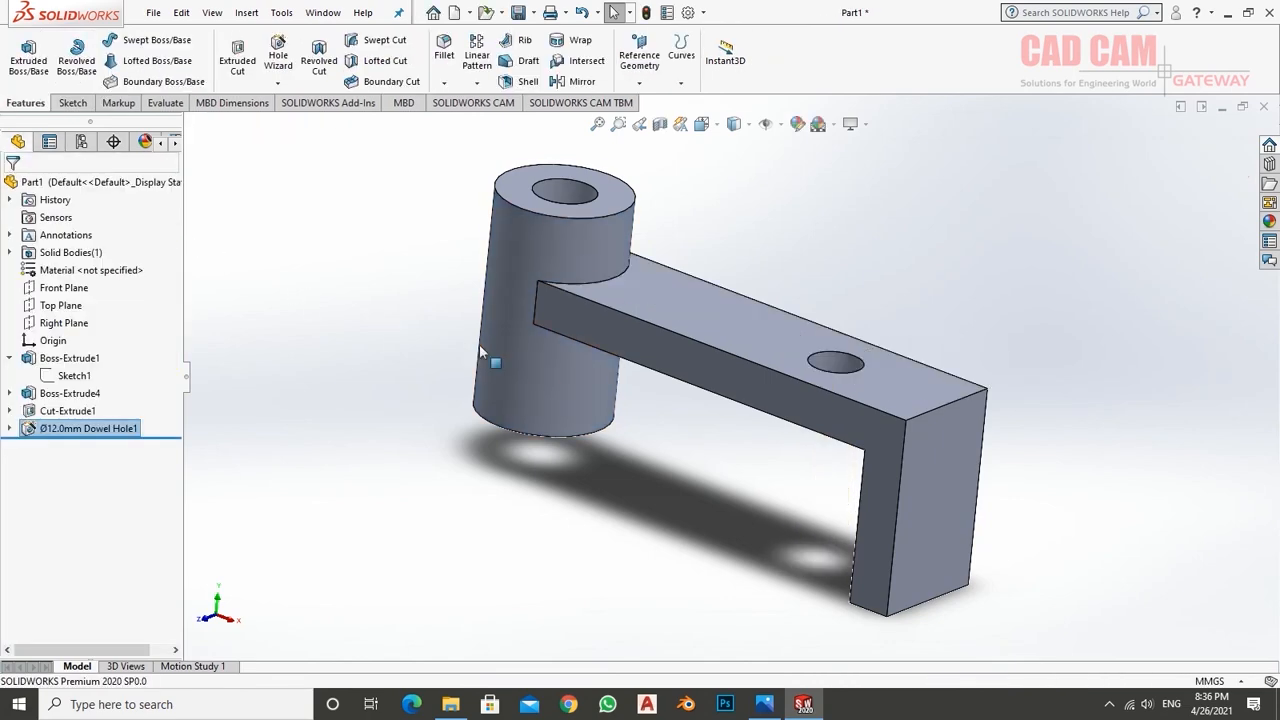
- Start another Ø12.0 ISO dowel hole and place it on the leg's outer end face, centred across its width about 21.4 mm above the lower edge
{"action": "middle_click_drag", "start_coordinate": [651, 510], "coordinate": [631, 449]}
{"action": "scroll", "coordinate": [767, 449], "scroll_direction": "up", "scroll_amount": 4}
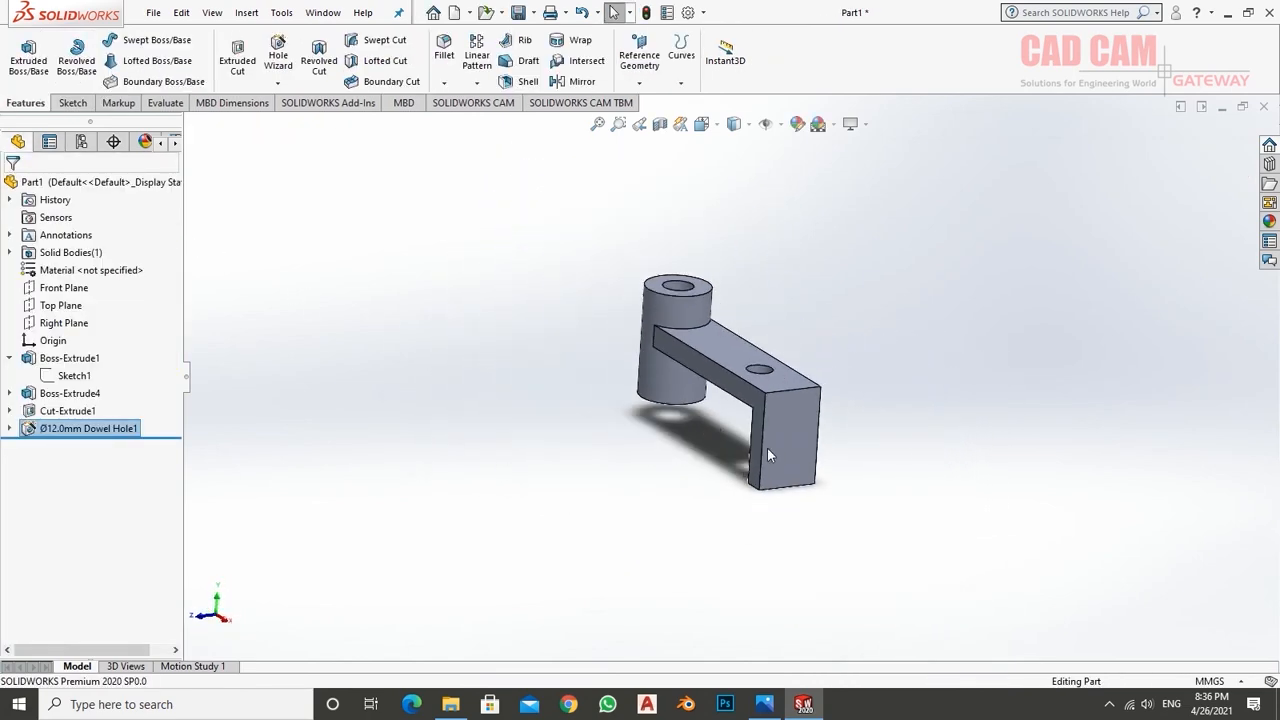
{"action": "scroll", "coordinate": [782, 430], "scroll_direction": "down", "scroll_amount": 4}
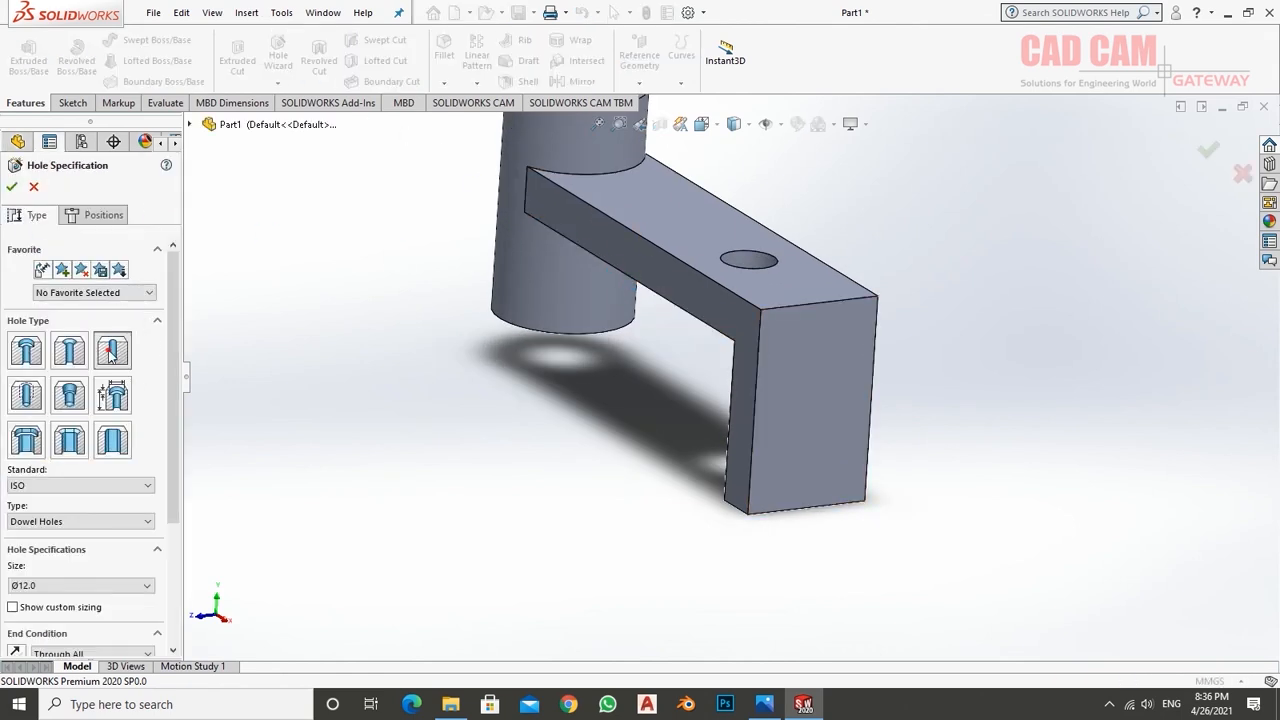
{"action": "left_click", "coordinate": [100, 215]}
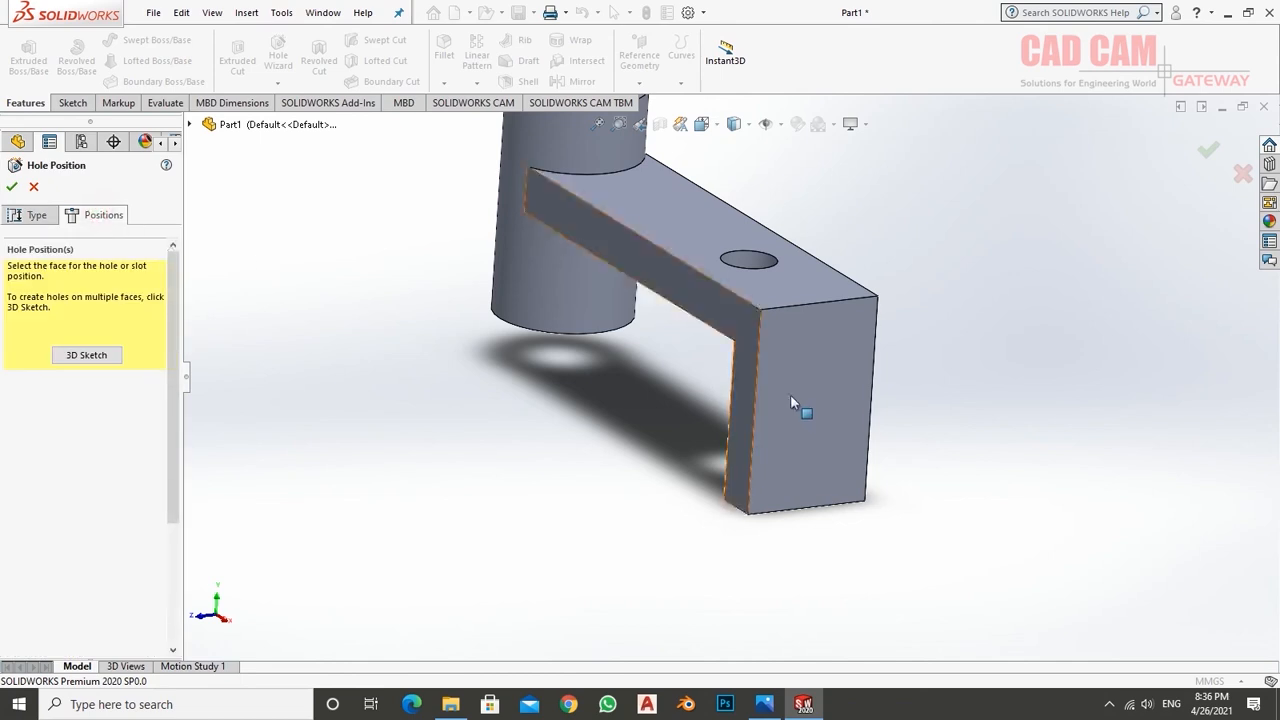
{"action": "left_click", "coordinate": [816, 418]}
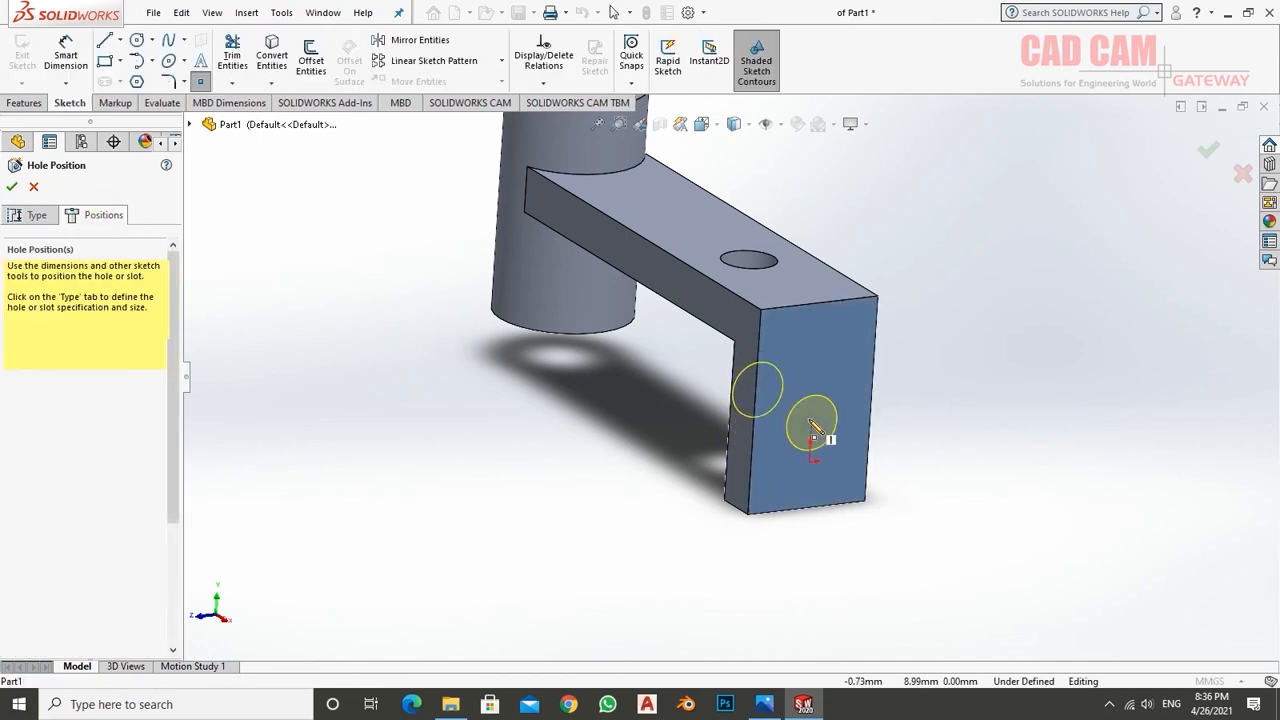
{"action": "left_click", "coordinate": [813, 416]}
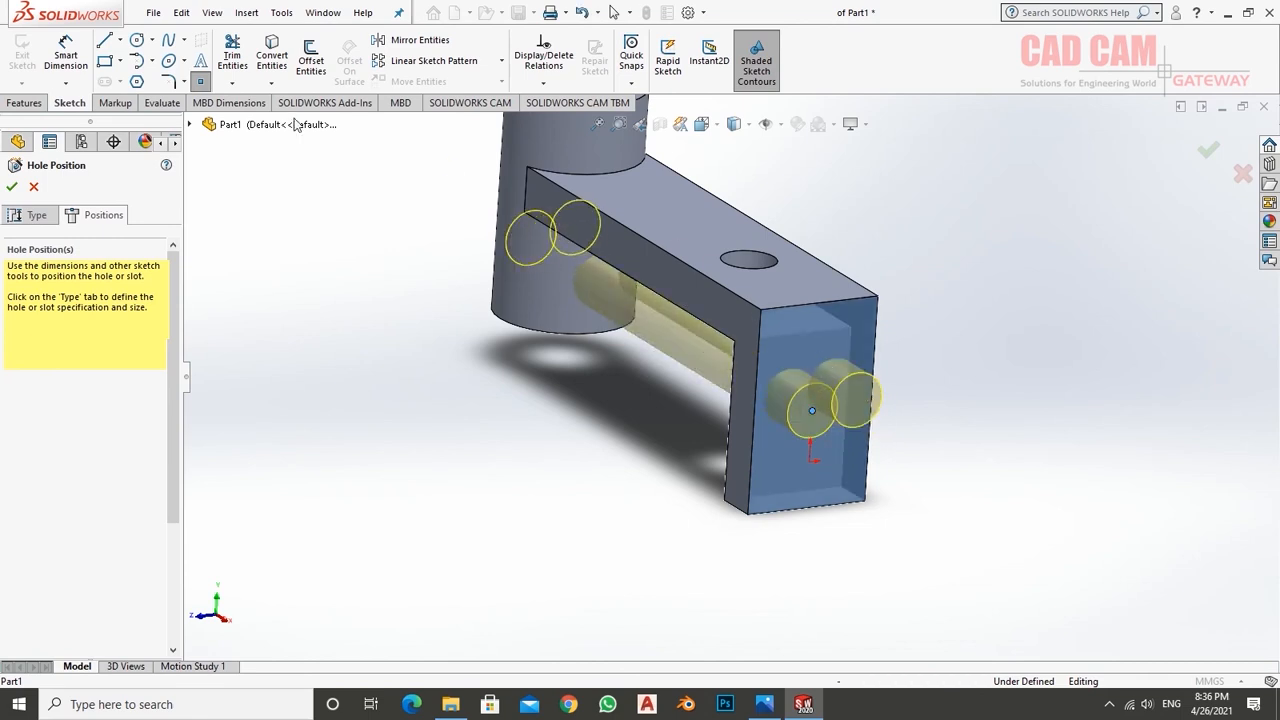
- Dimension the hole centre on the end face 20 mm from the leg's lower edge
{"action": "left_click", "coordinate": [68, 55]}
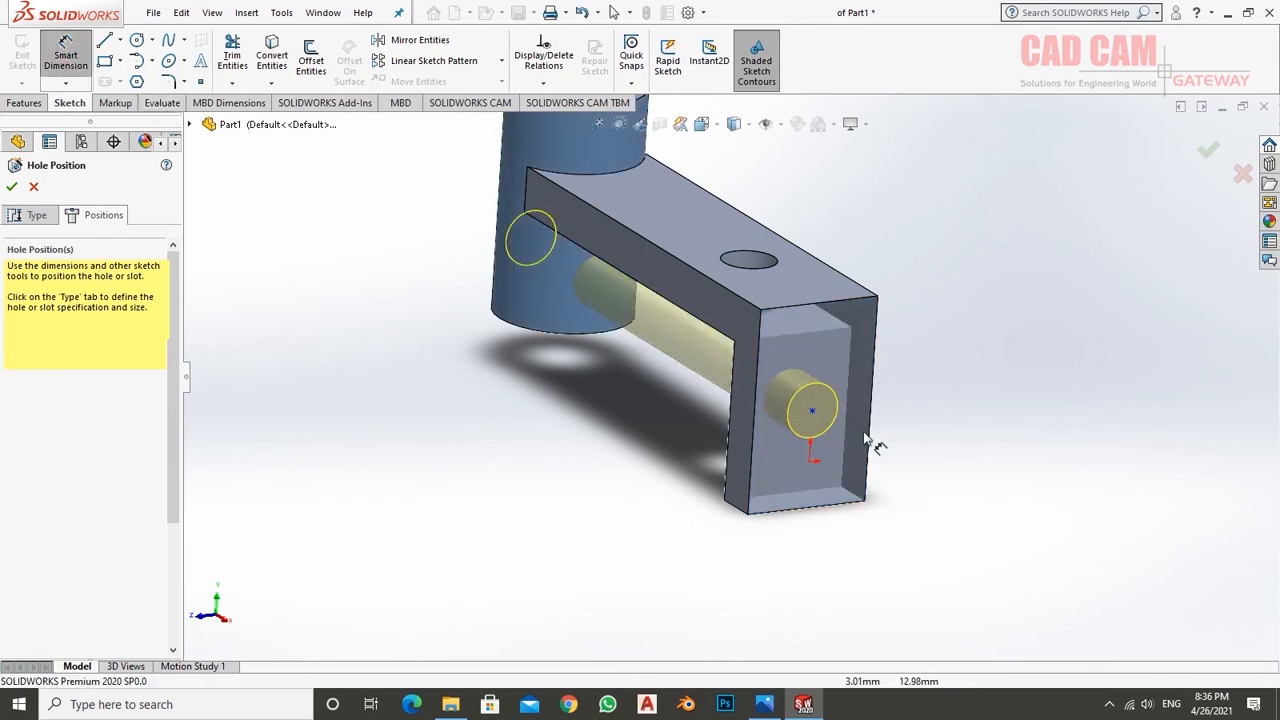
{"action": "left_click", "coordinate": [813, 412]}
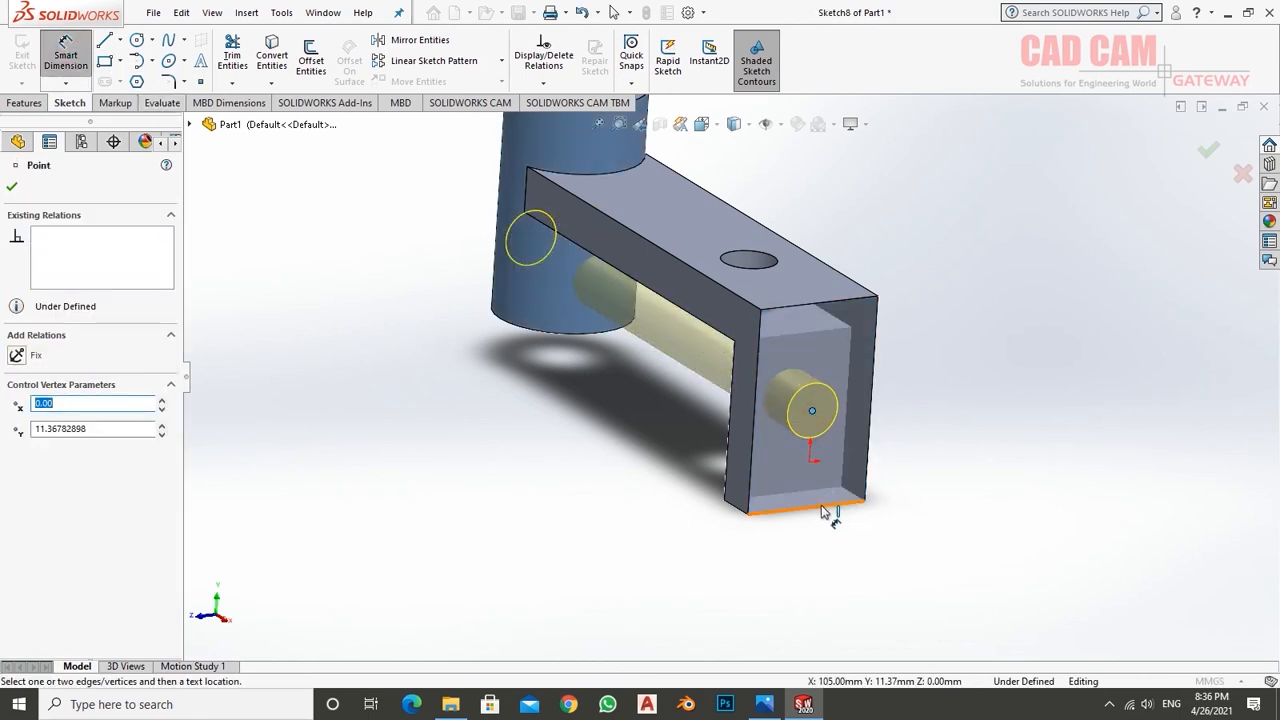
{"action": "left_click", "coordinate": [823, 511]}
{"action": "left_click", "coordinate": [905, 457]}
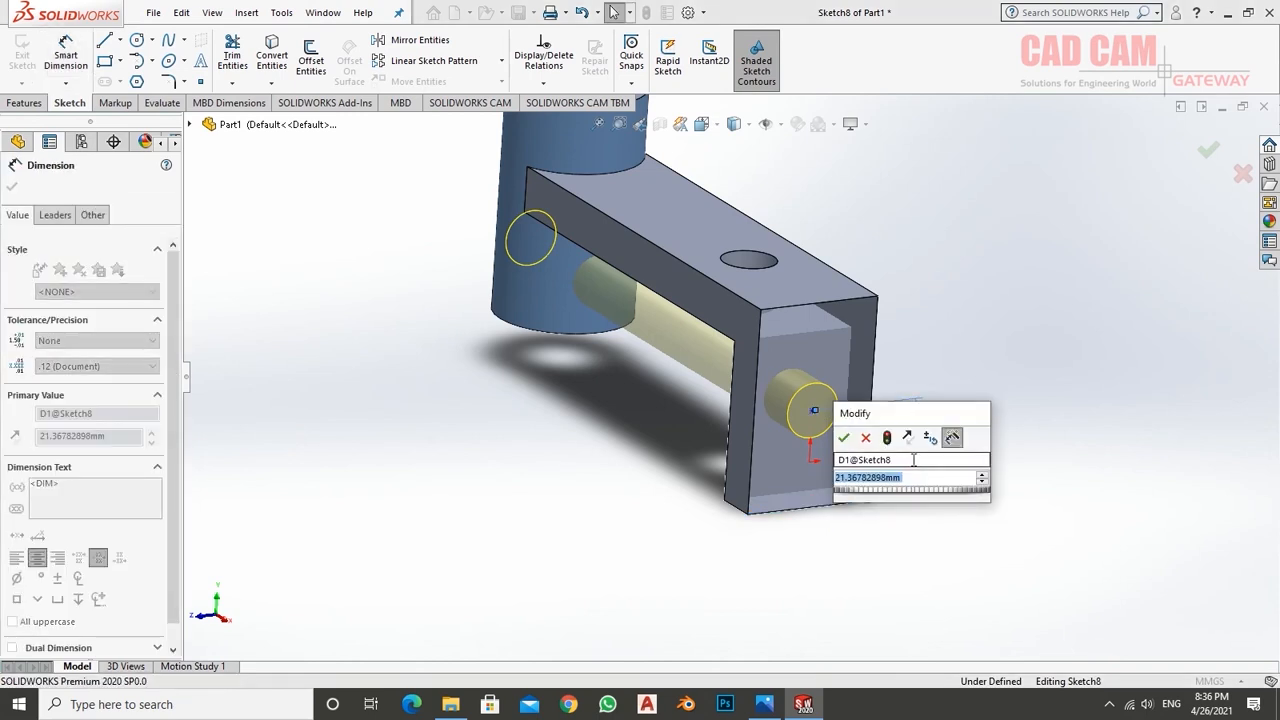
{"action": "type", "text": "20"}
{"action": "key", "text": "Return"}
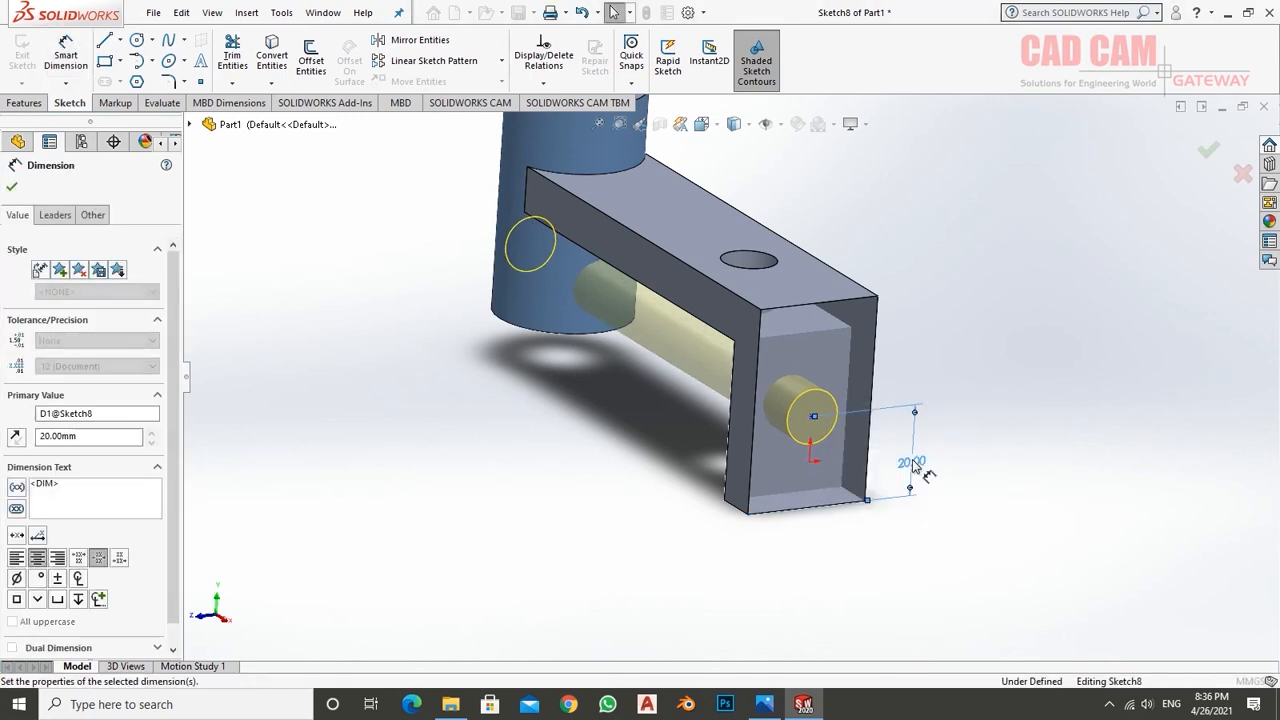
{"action": "left_click", "coordinate": [68, 58]}
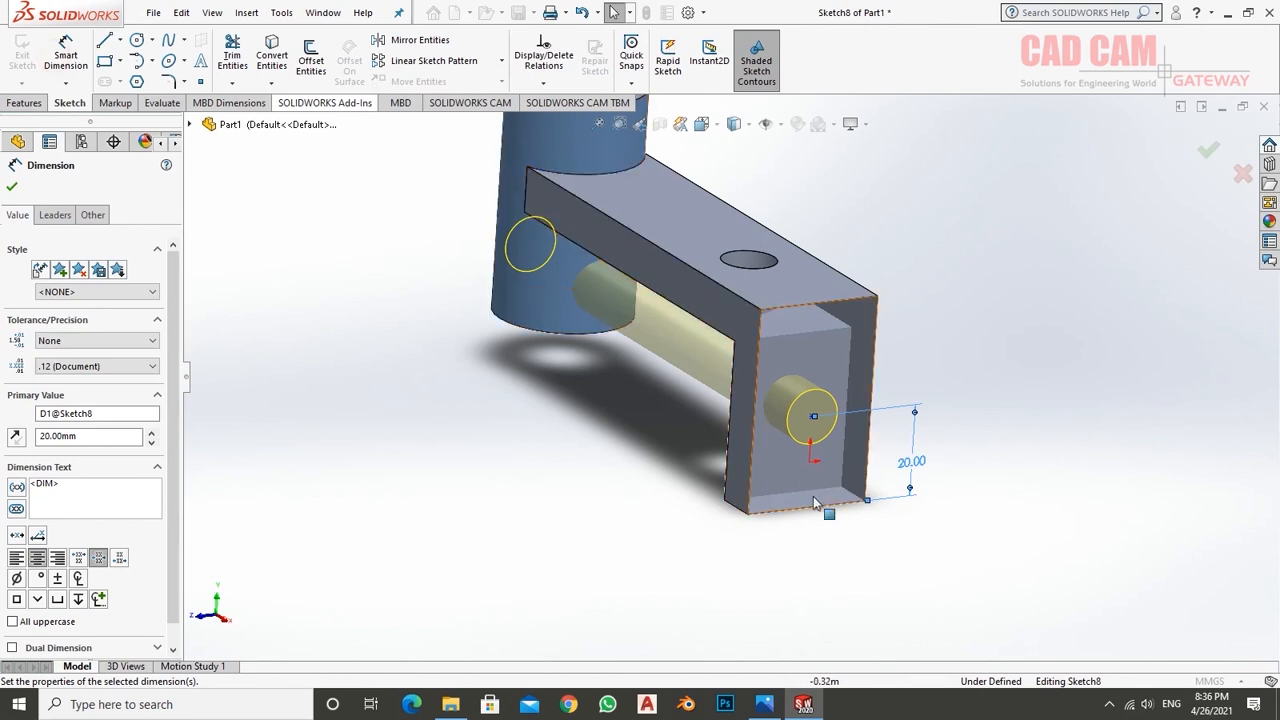
{"action": "left_click", "coordinate": [11, 187]}
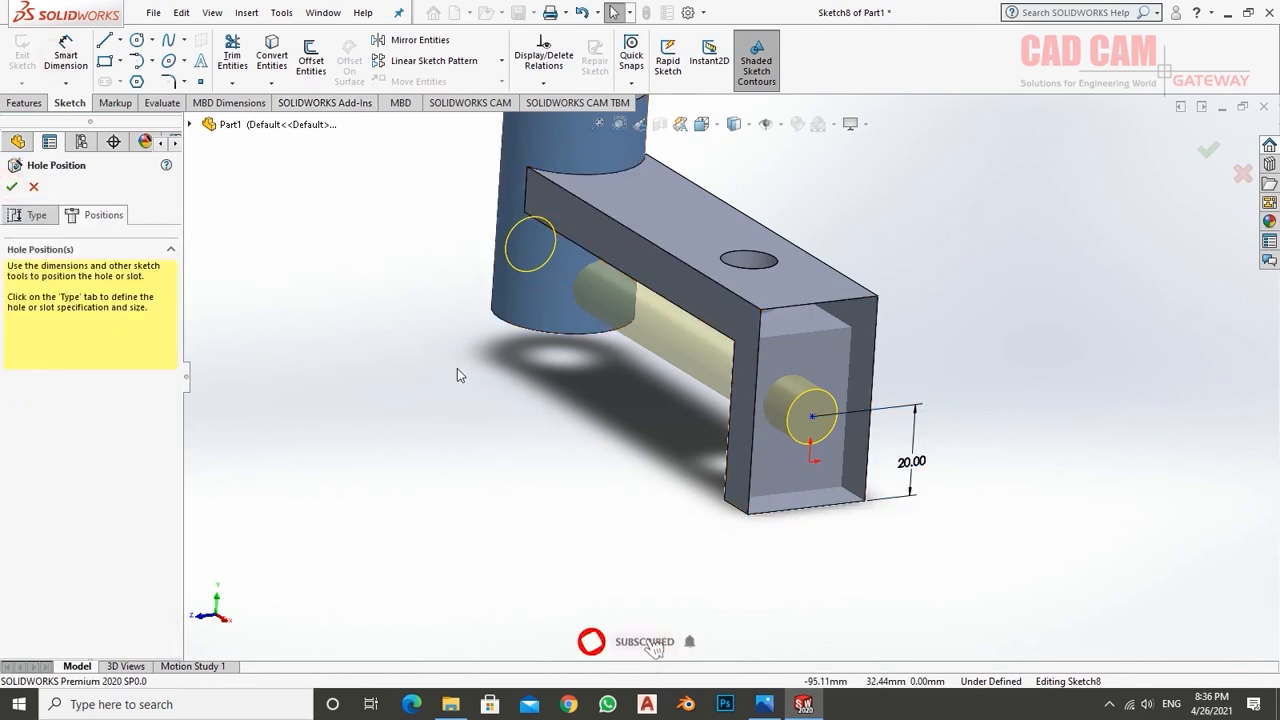
- Set the hole's end condition to Up To Surface, ending at the leg's inner face, and finish the hole
{"action": "middle_click_drag", "start_coordinate": [457, 368], "coordinate": [660, 330]}
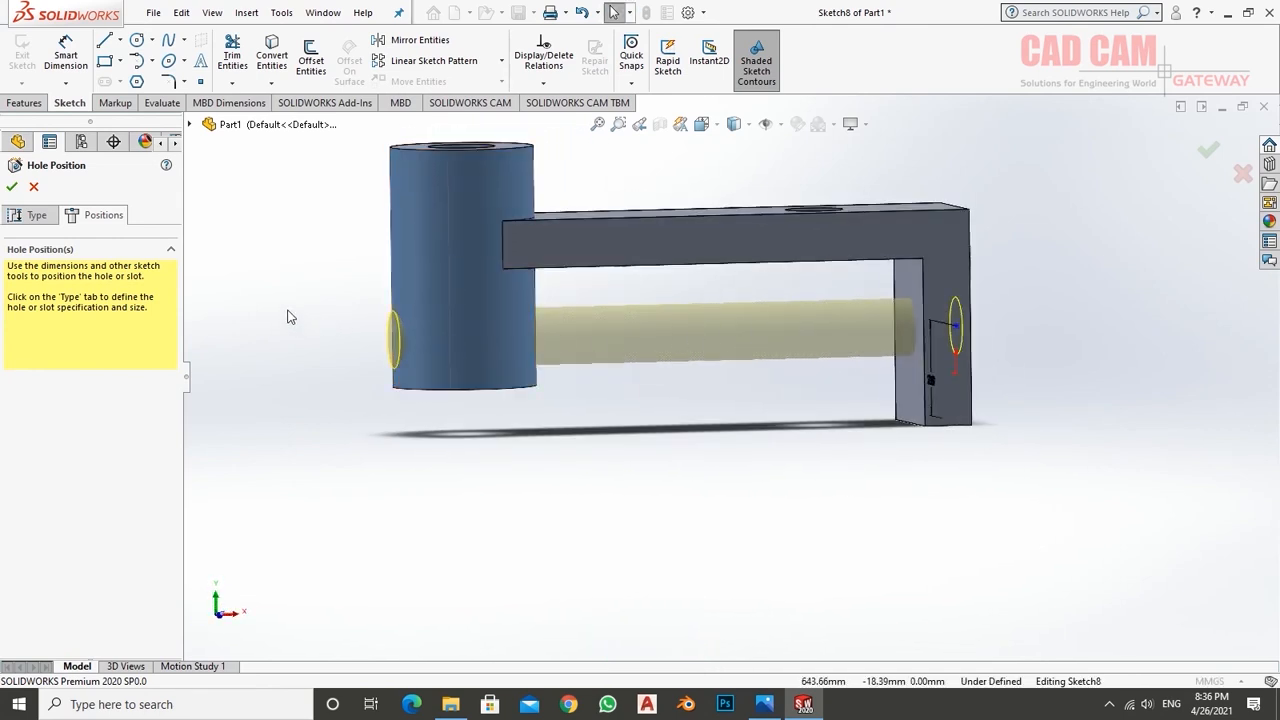
{"action": "left_click", "coordinate": [36, 215]}
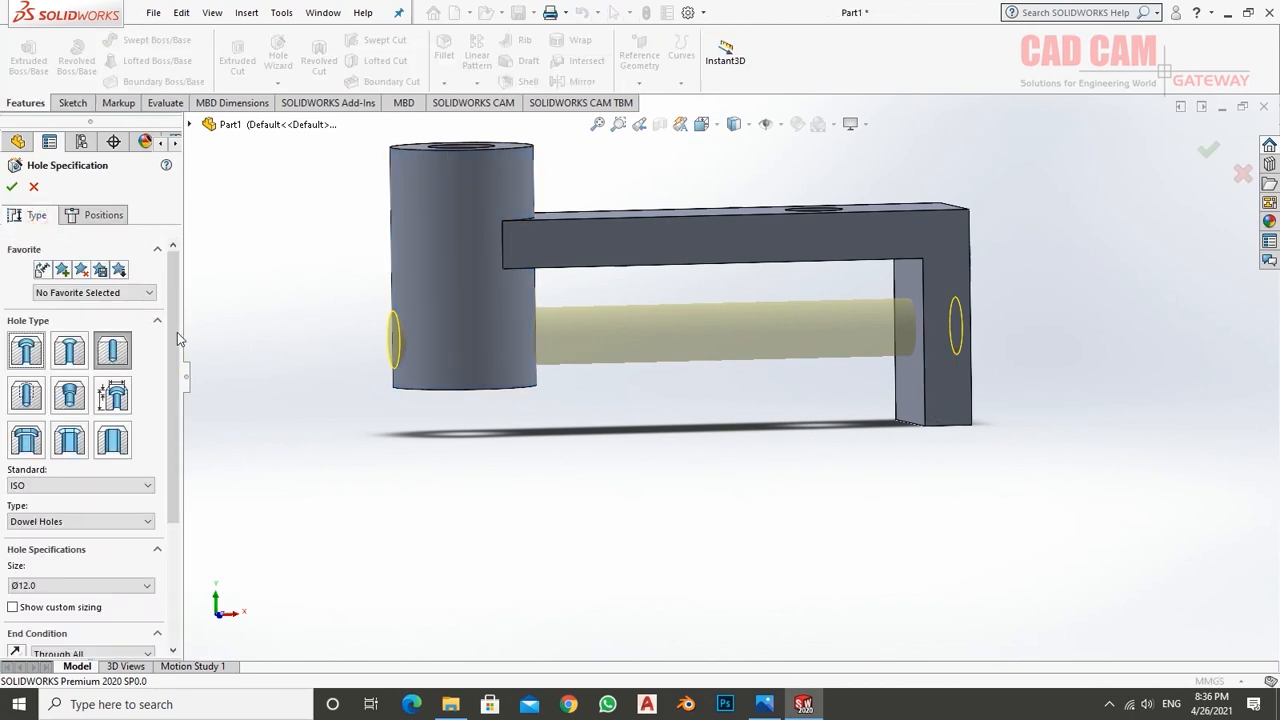
{"action": "left_click_drag", "start_coordinate": [177, 332], "coordinate": [166, 467]}
{"action": "left_click", "coordinate": [119, 469]}
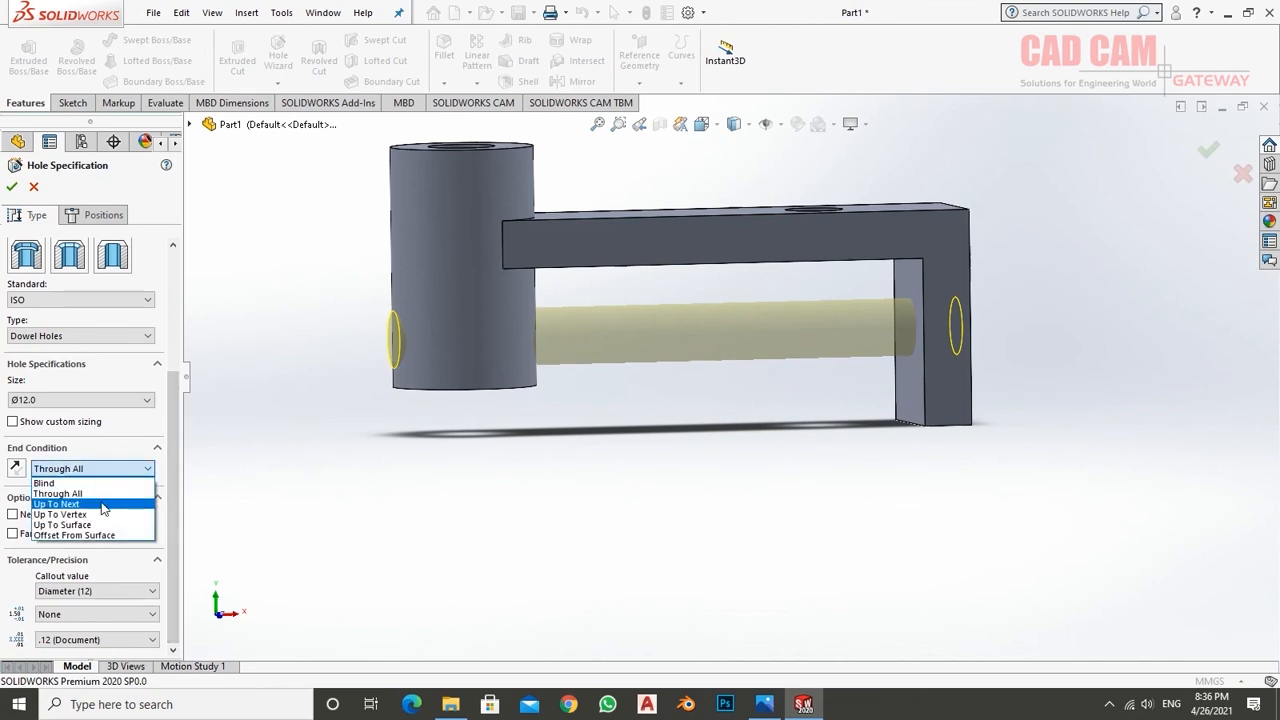
{"action": "left_click", "coordinate": [89, 525]}
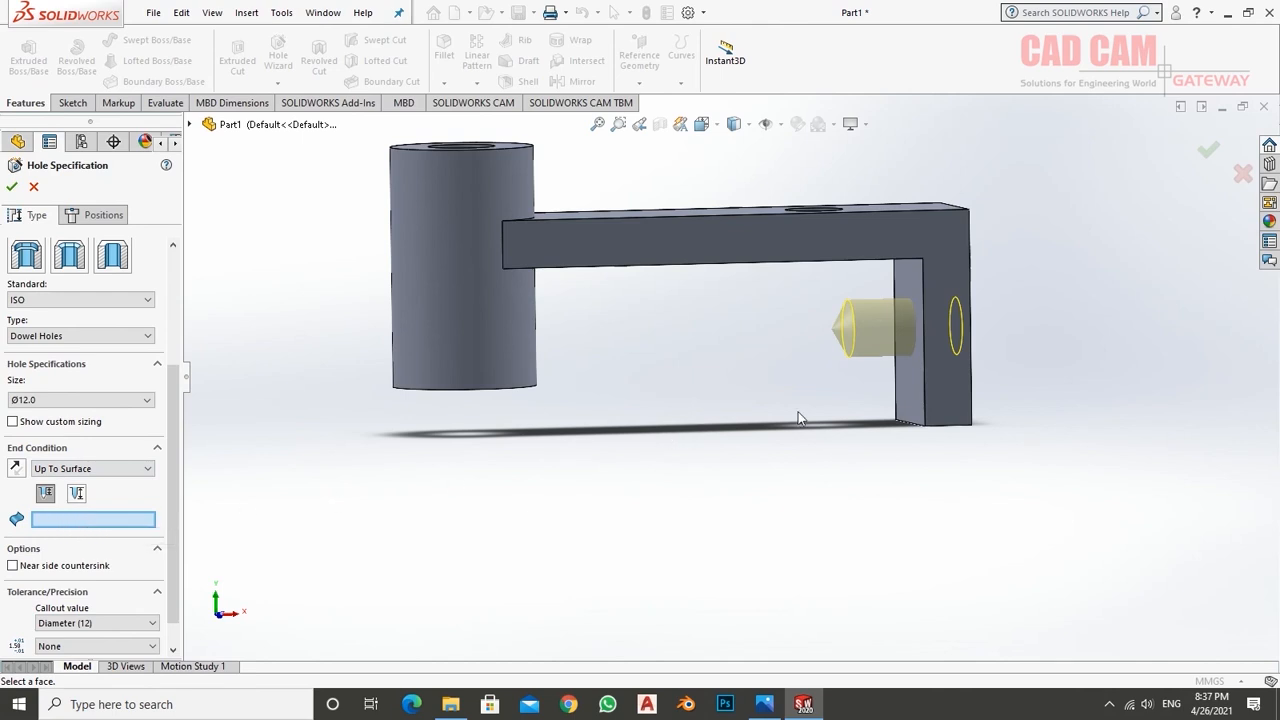
{"action": "left_click", "coordinate": [910, 389]}
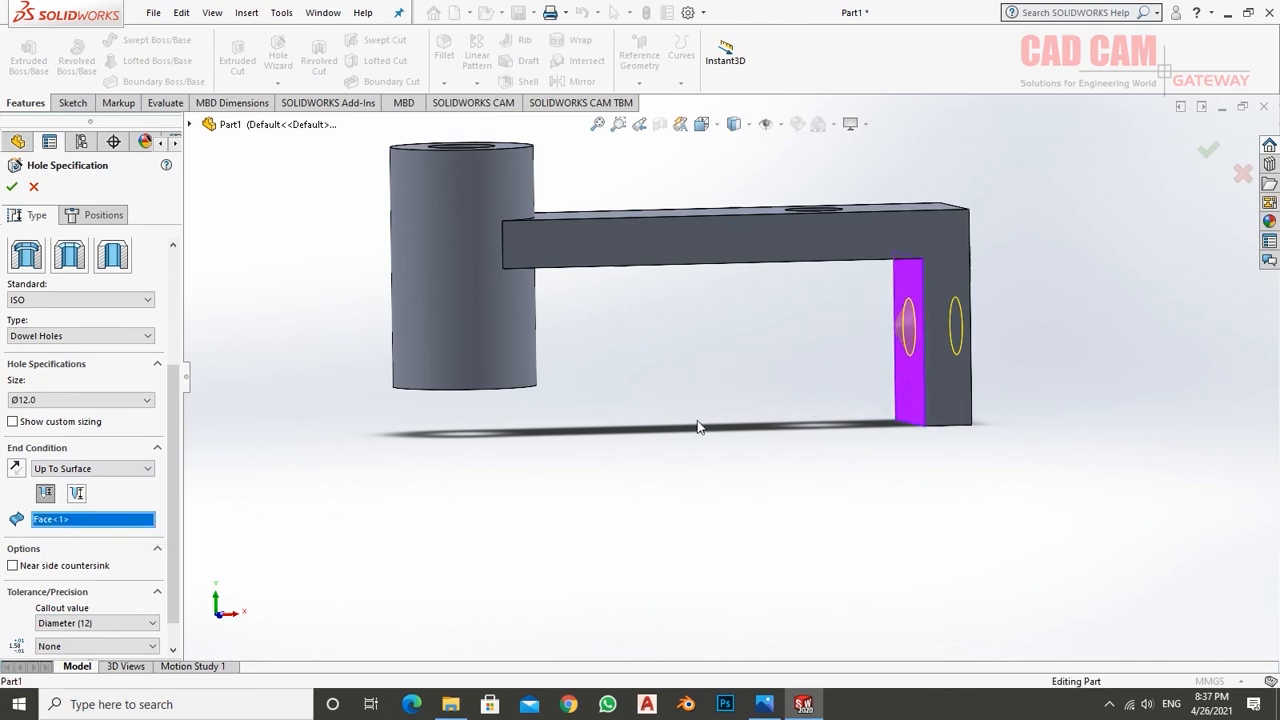
{"action": "left_click", "coordinate": [12, 187]}
- Fillet the inside corner edge between the arm's underside and the leg with a 3 mm radius
{"action": "middle_click_drag", "start_coordinate": [655, 470], "coordinate": [749, 614]}
{"action": "scroll", "coordinate": [751, 537], "scroll_direction": "up", "scroll_amount": 4}
{"action": "middle_click_drag", "start_coordinate": [765, 322], "coordinate": [829, 189]}
{"action": "scroll", "coordinate": [787, 315], "scroll_direction": "down", "scroll_amount": 5}
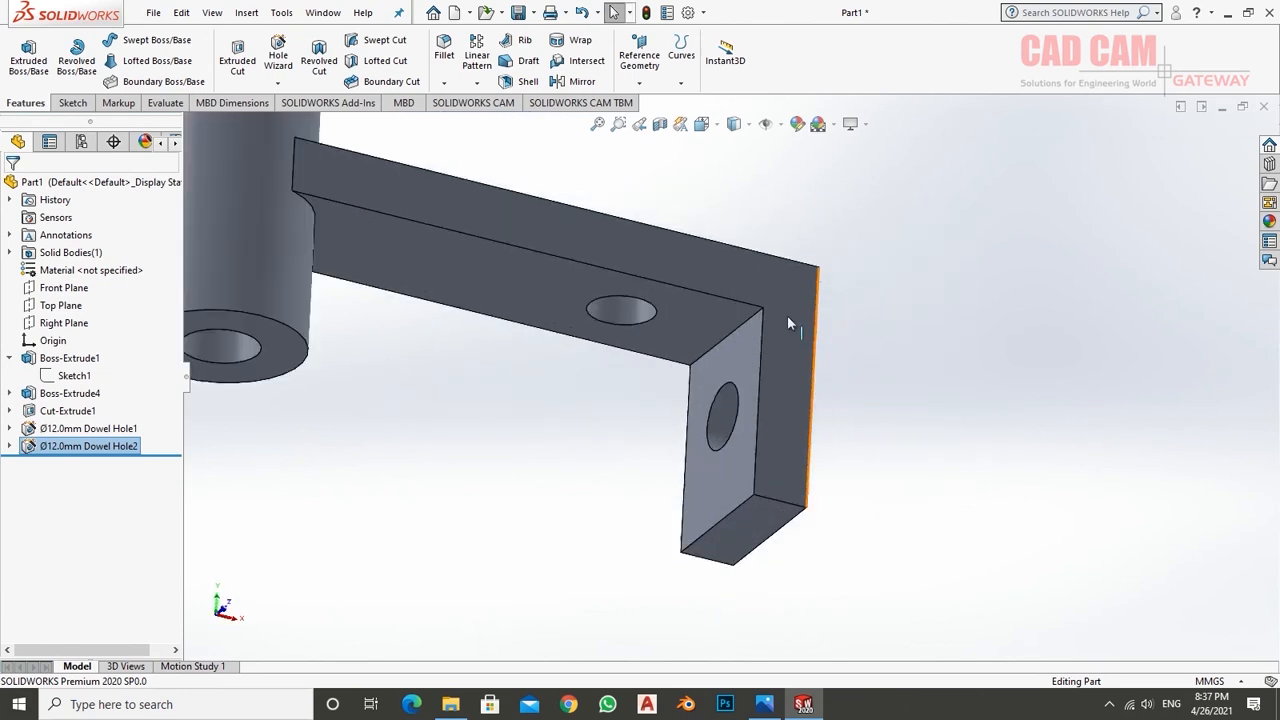
{"action": "left_click", "coordinate": [444, 50]}
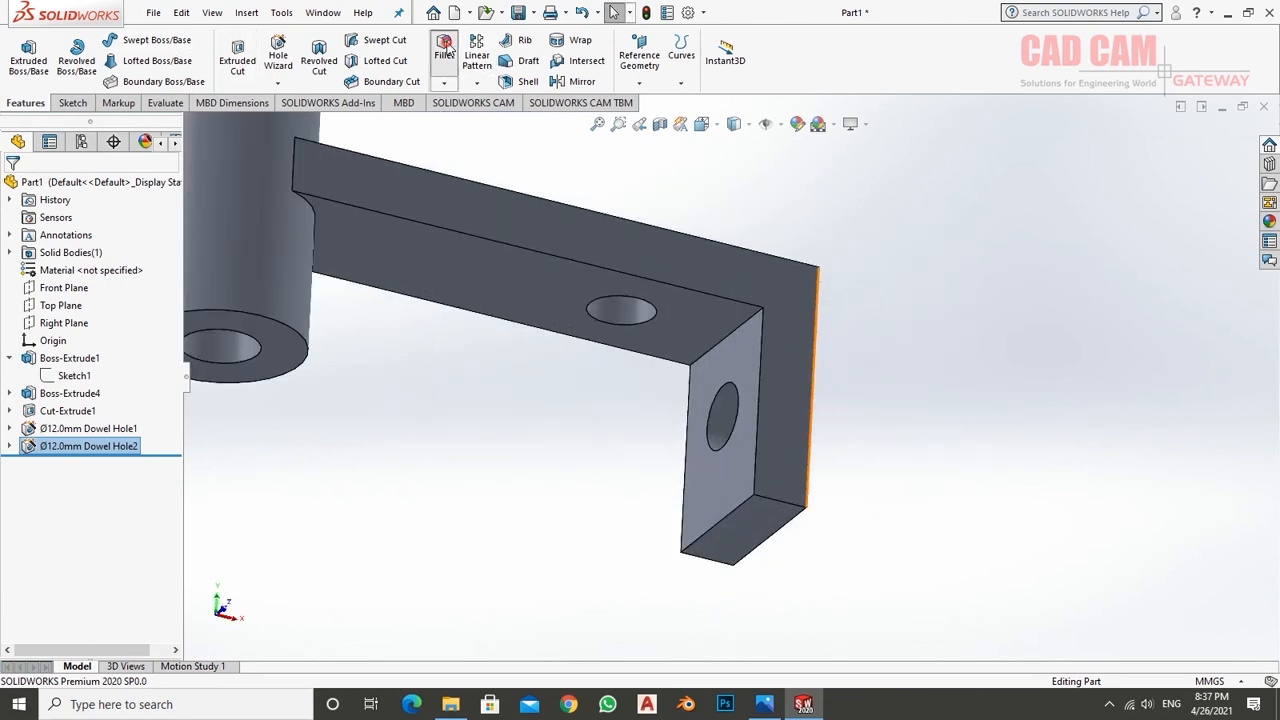
{"action": "left_click", "coordinate": [736, 330]}
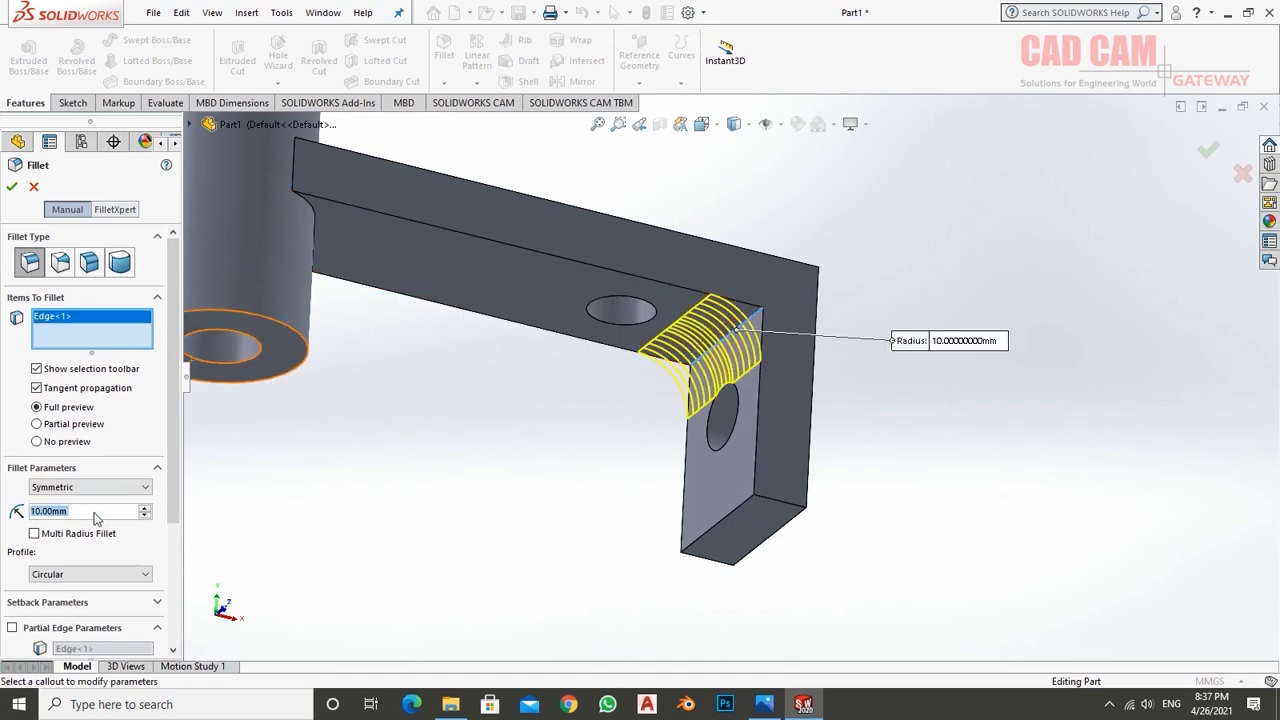
{"action": "type", "text": "3"}
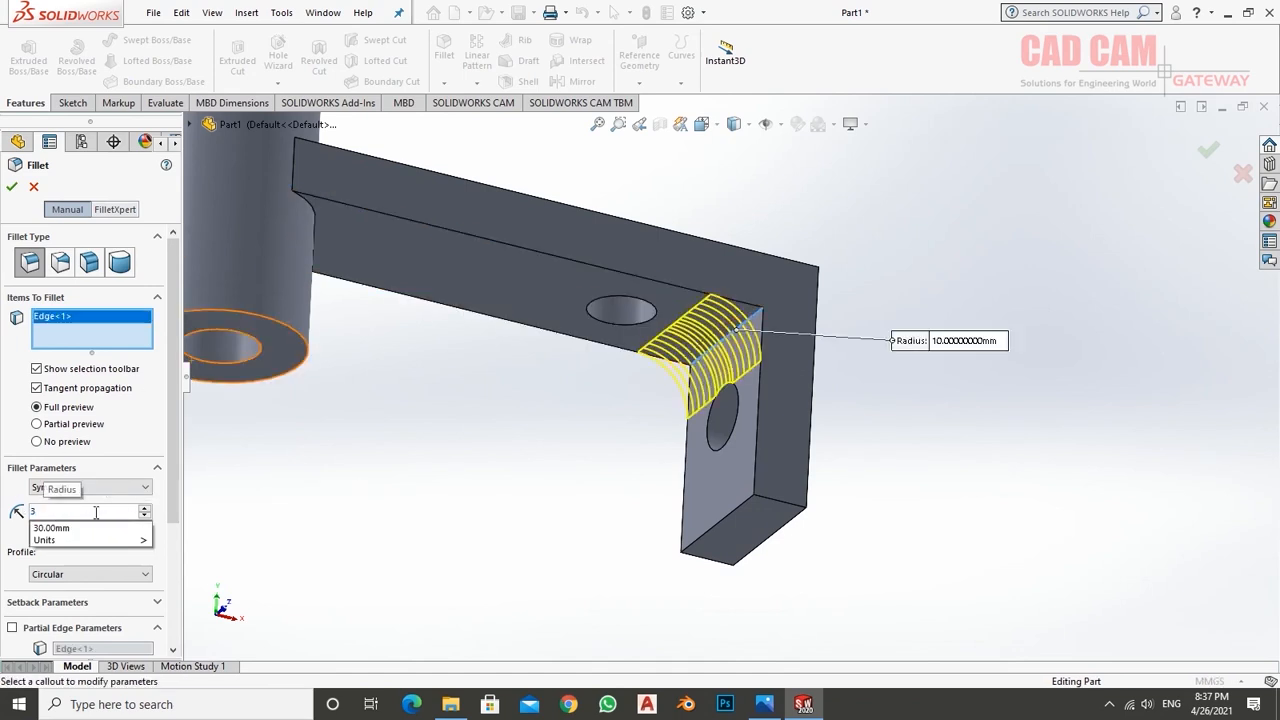
{"action": "key", "text": "Return"}
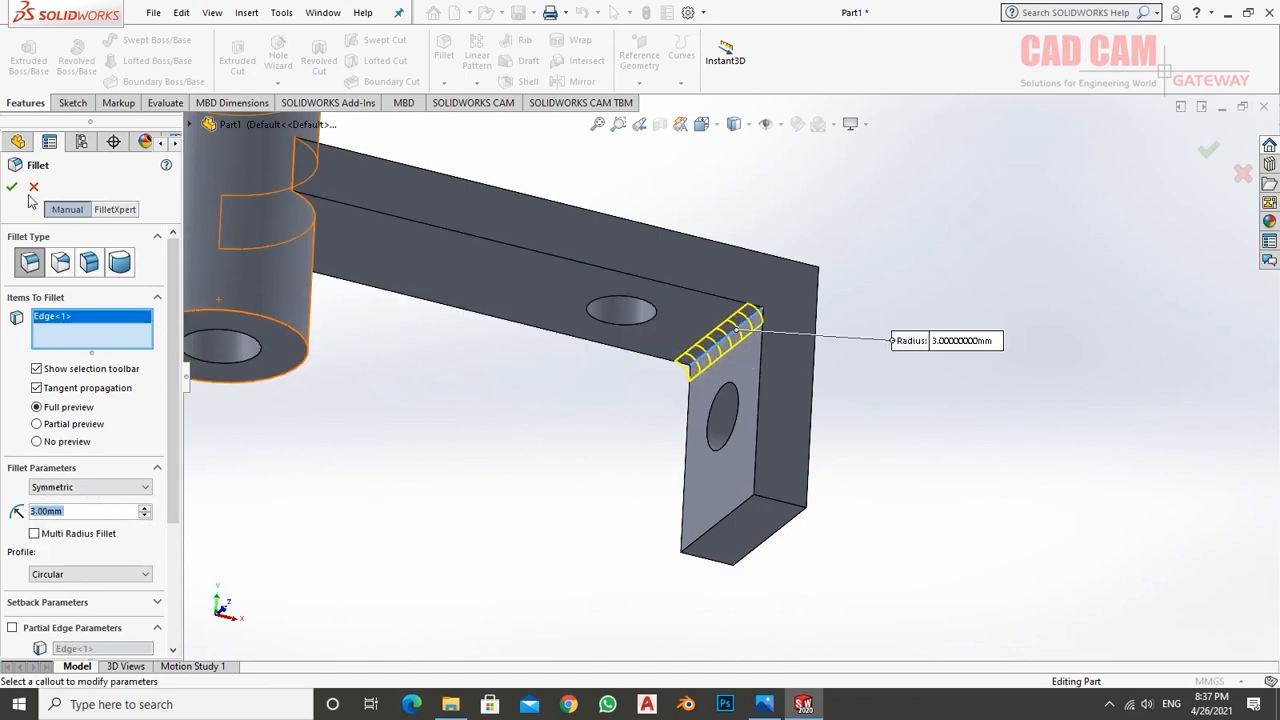
{"action": "left_click", "coordinate": [12, 188]}
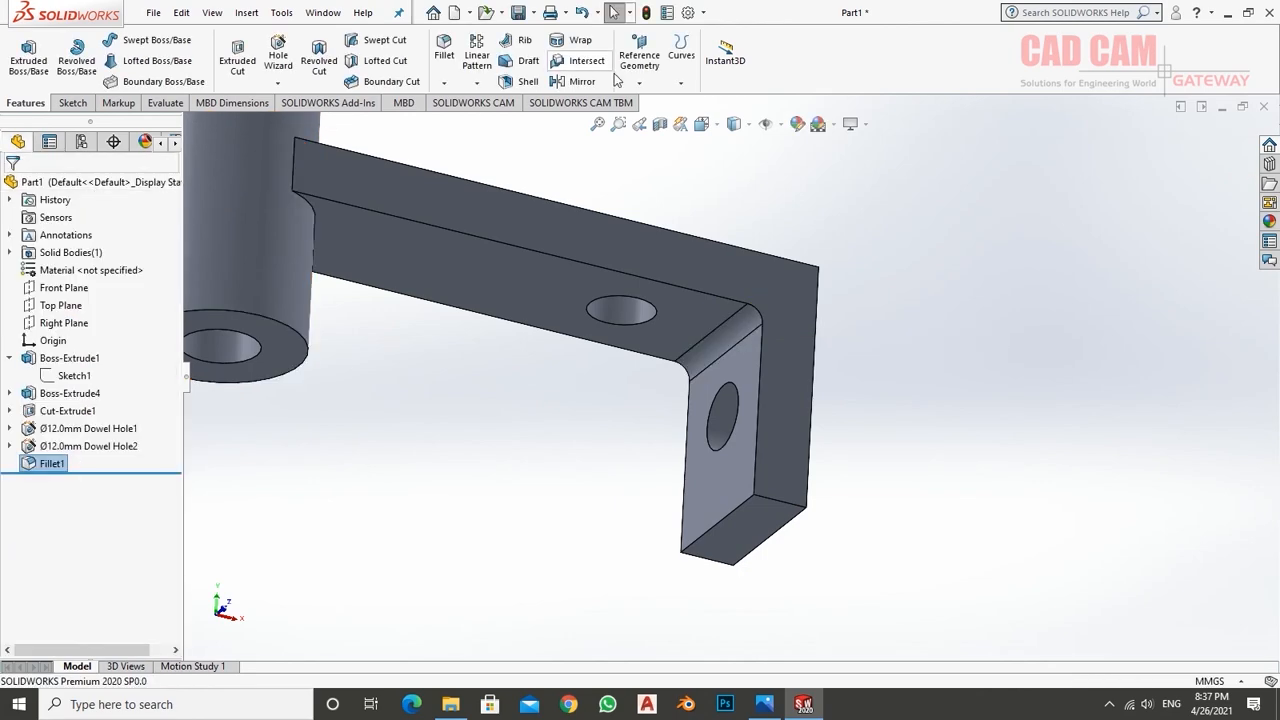
- Fillet the two curved edges where the arm's upper and lower faces meet the cylinder with a 1 mm radius
{"action": "left_click", "coordinate": [444, 50]}
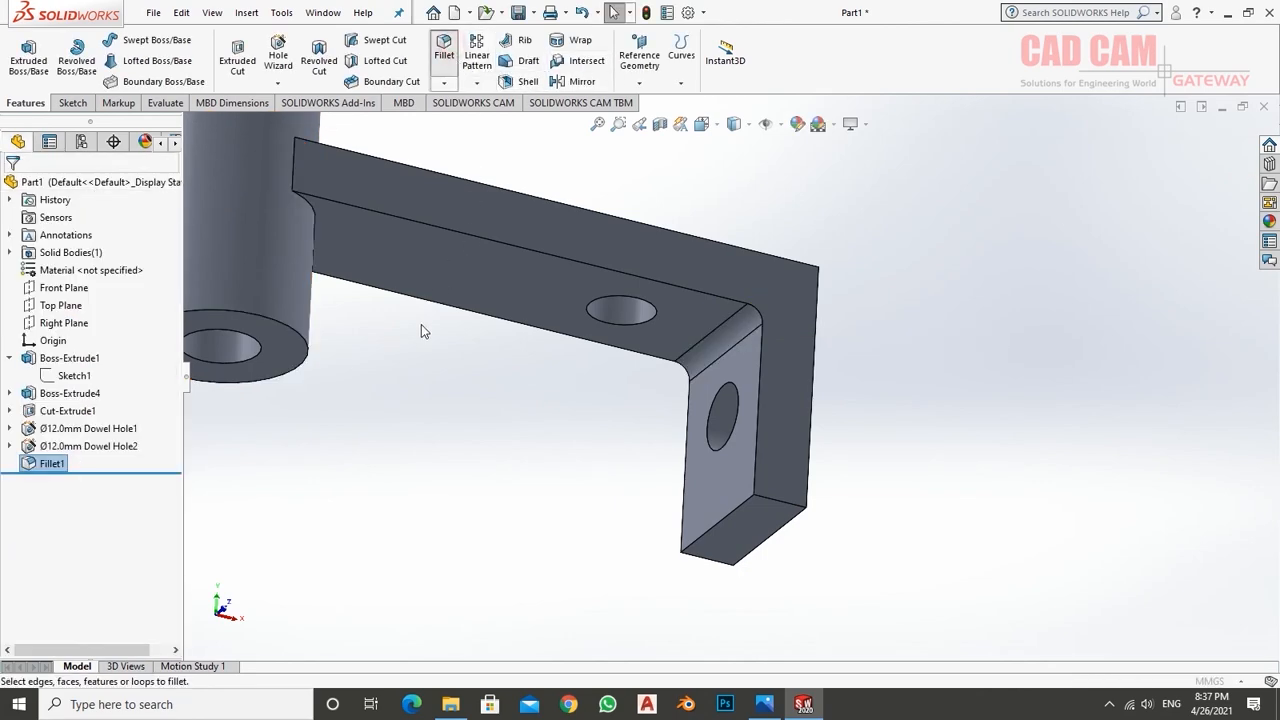
{"action": "middle_click_drag", "start_coordinate": [423, 329], "coordinate": [289, 254]}
{"action": "left_click", "coordinate": [298, 184]}
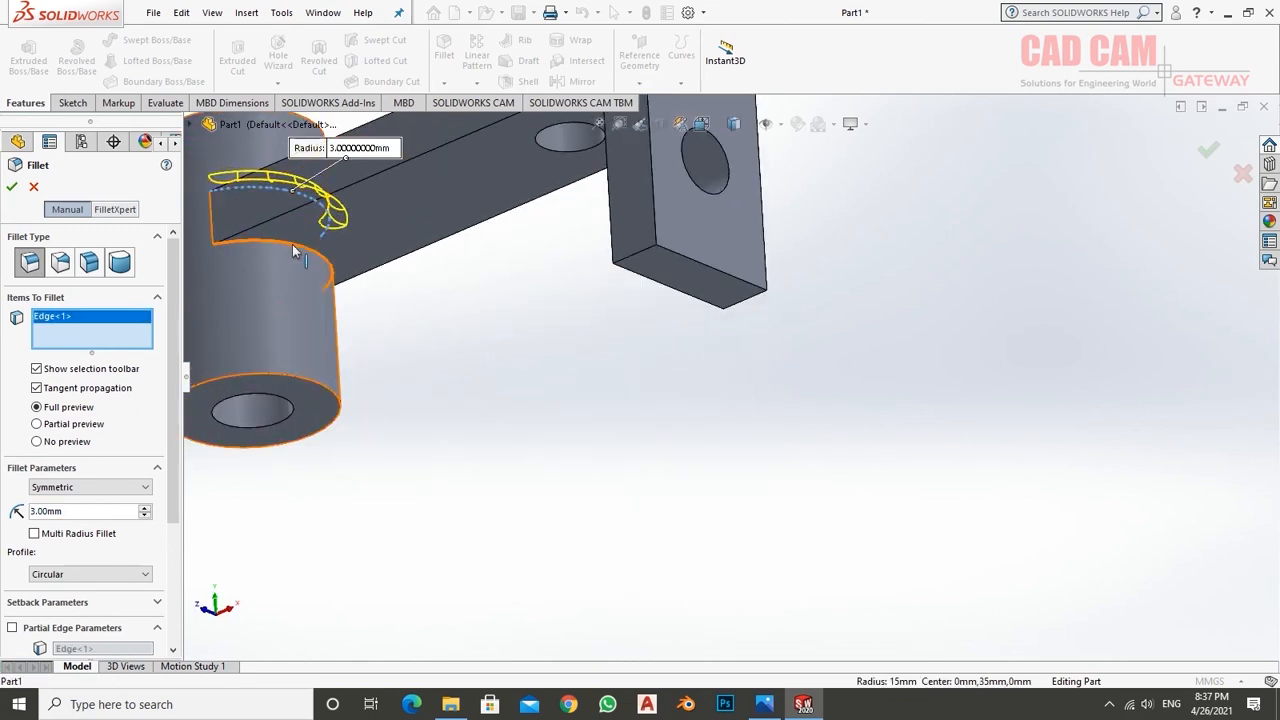
{"action": "left_click", "coordinate": [294, 249]}
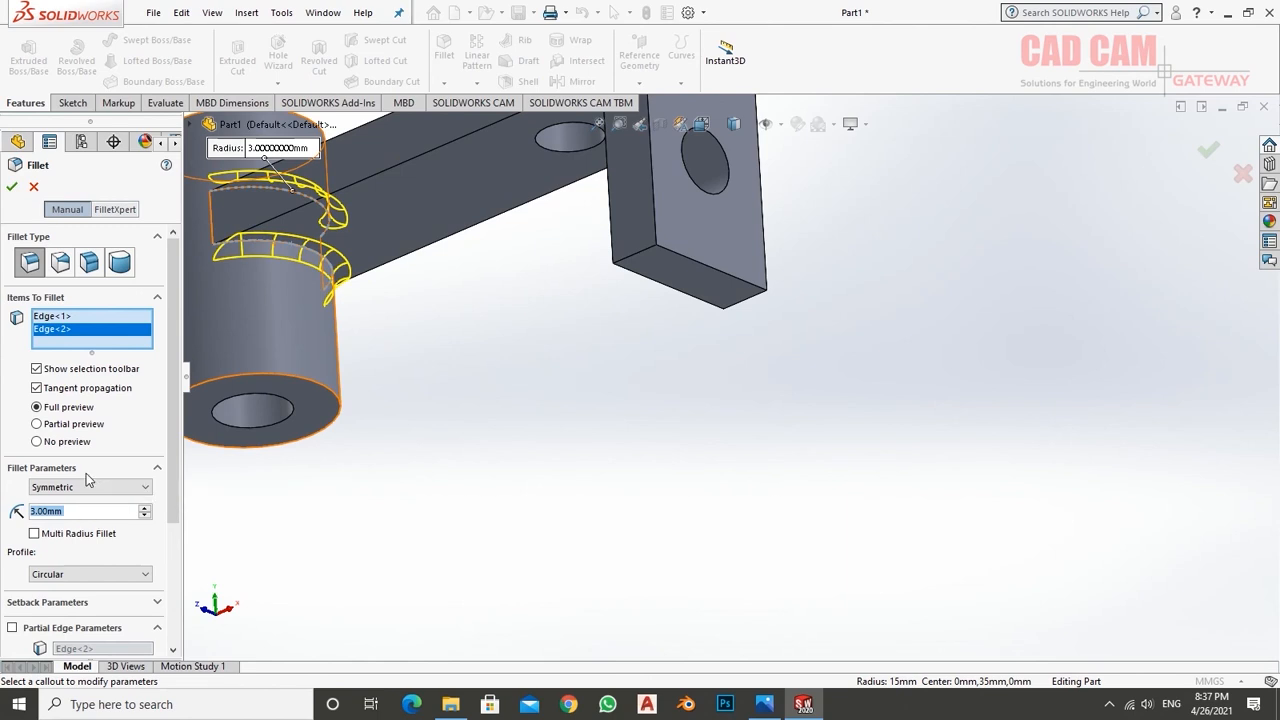
{"action": "type", "text": "1"}
{"action": "key", "text": "Return"}
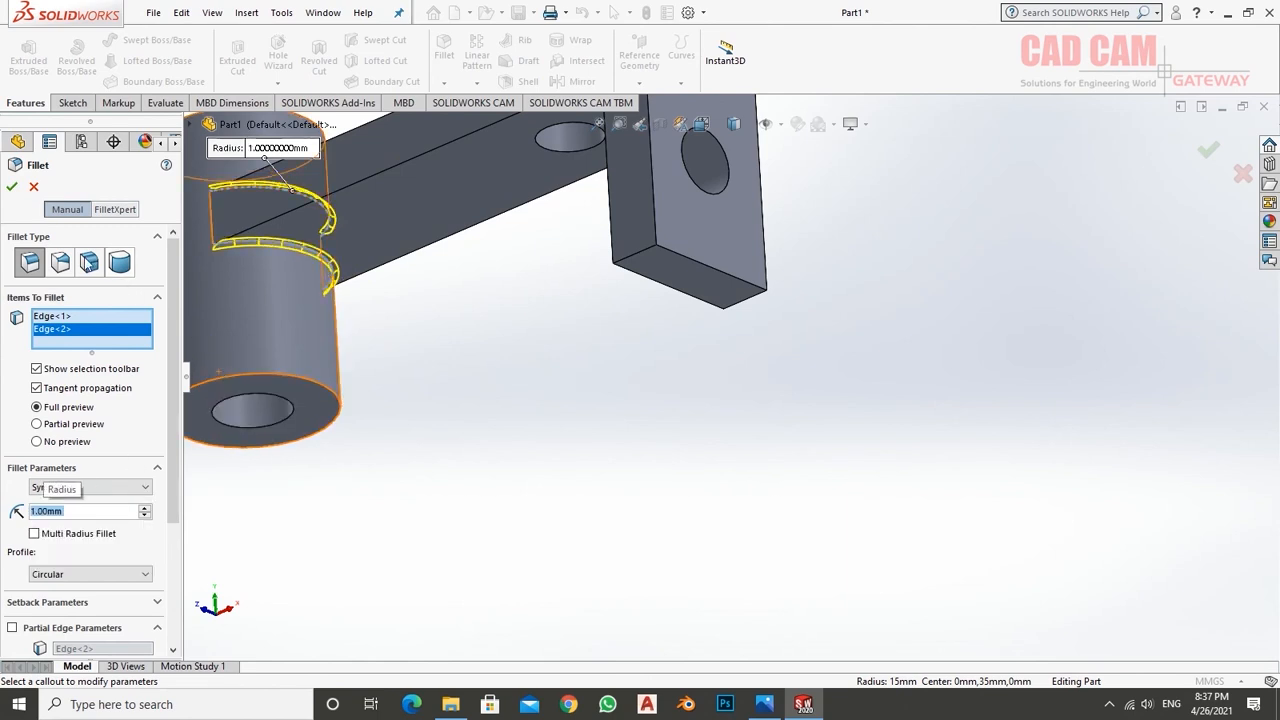
{"action": "left_click", "coordinate": [11, 186]}
{"action": "key", "text": "f"}
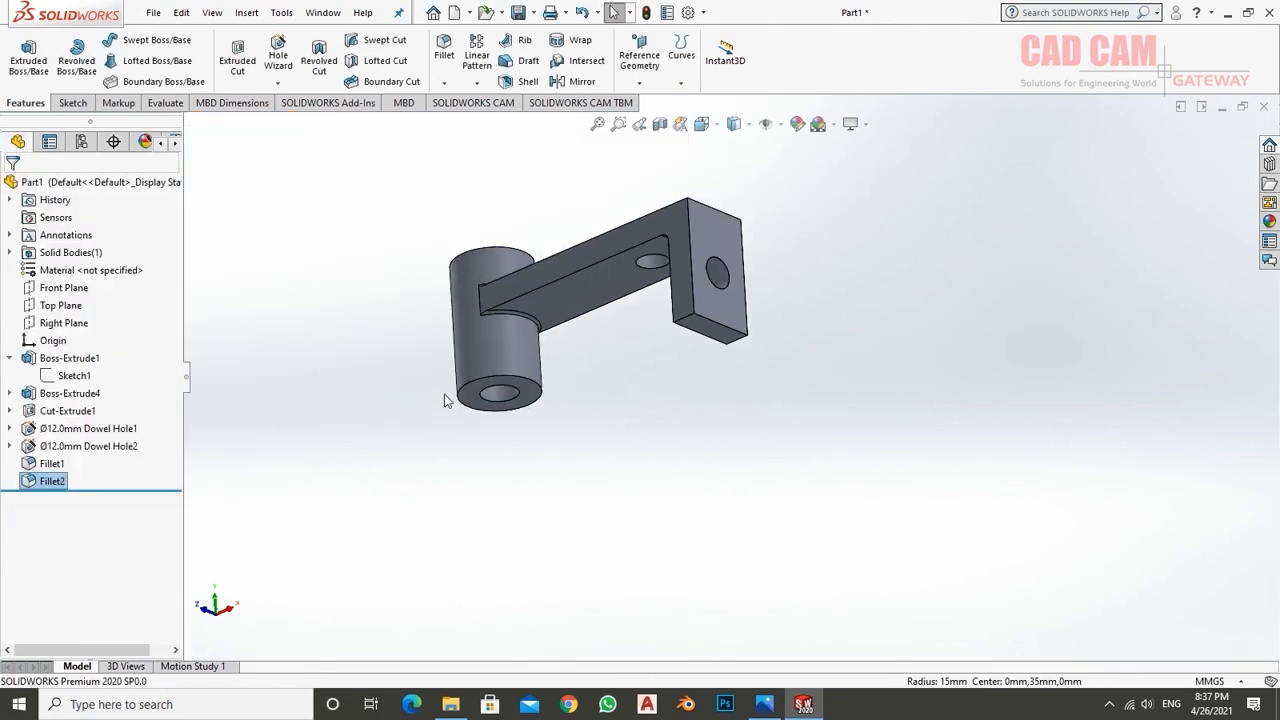
{"action": "middle_click_drag", "start_coordinate": [446, 394], "coordinate": [542, 425]}
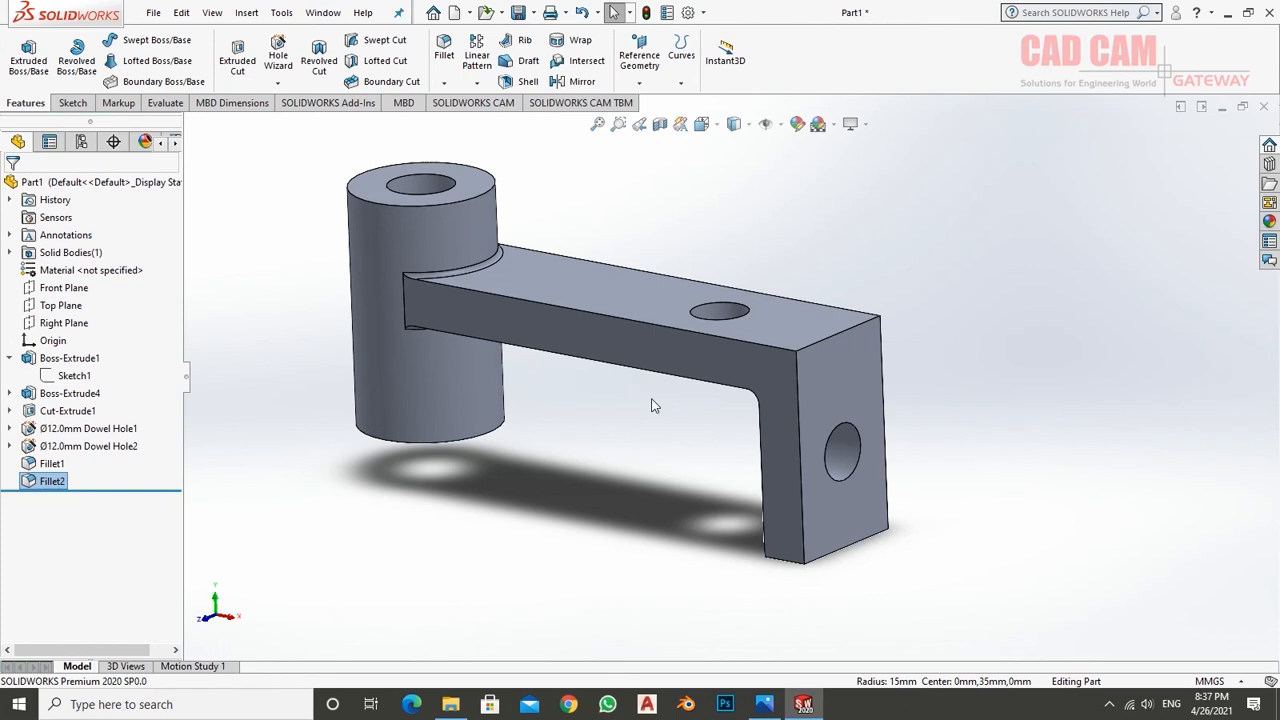
{"action": "mouse_move", "coordinate": [651, 405]}
{"action": "middle_mouse_down"}
{"action": "mouse_move", "coordinate": [531, 543]}
{"action": "mouse_move", "coordinate": [537, 560]}
{"action": "mouse_move", "coordinate": [543, 491]}
{"action": "mouse_move", "coordinate": [589, 460]}
{"action": "mouse_move", "coordinate": [603, 251]}
{"action": "mouse_move", "coordinate": [509, 380]}
{"action": "mouse_move", "coordinate": [486, 391]}
{"action": "mouse_move", "coordinate": [486, 420]}
{"action": "mouse_move", "coordinate": [531, 444]}
{"action": "middle_mouse_up"}
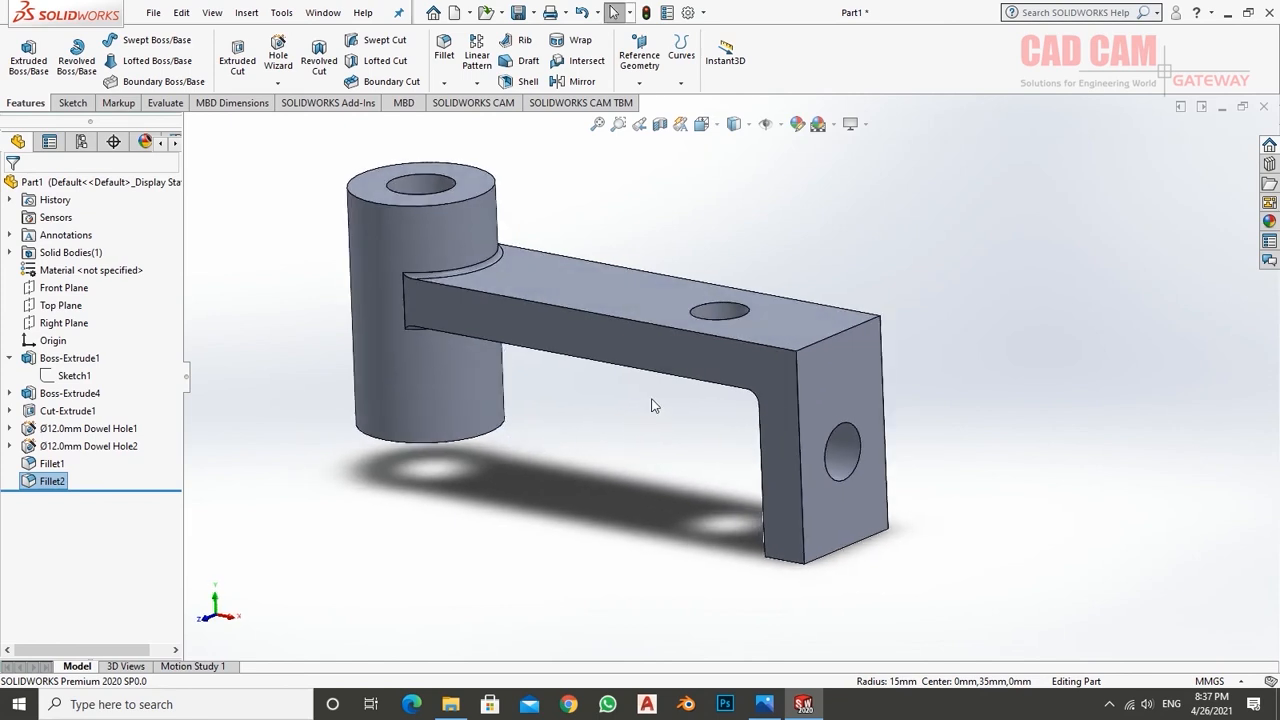